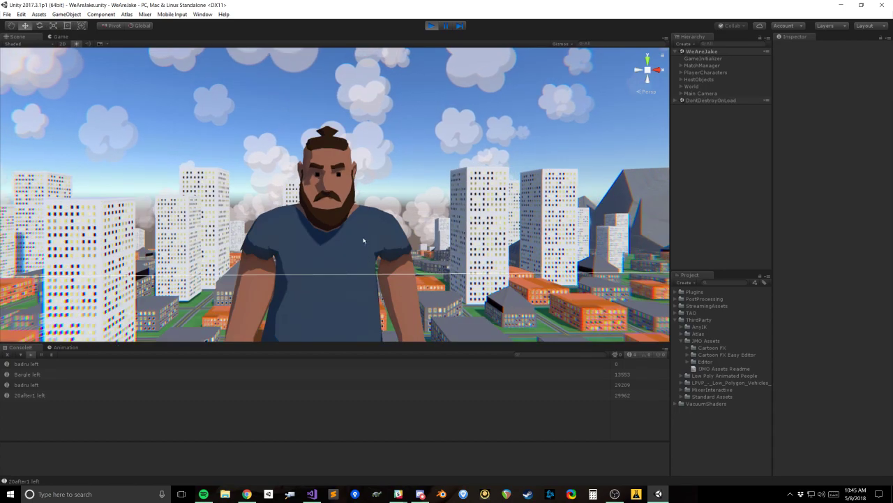
Step: Inspect the component settings of the Jake_Blue character and its Controller child object
alt+drag(341, 128, 323, 239)
middle_drag(323, 238, 326, 183)
click(325, 182)
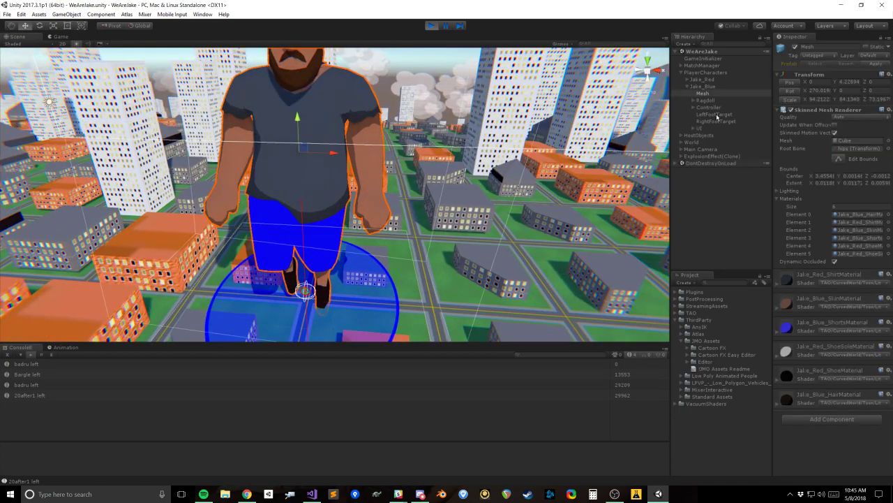
click(709, 86)
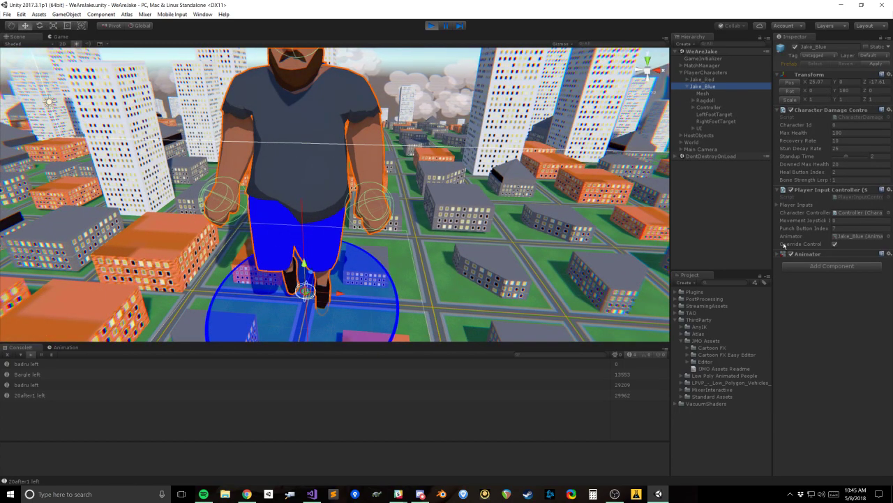
click(709, 108)
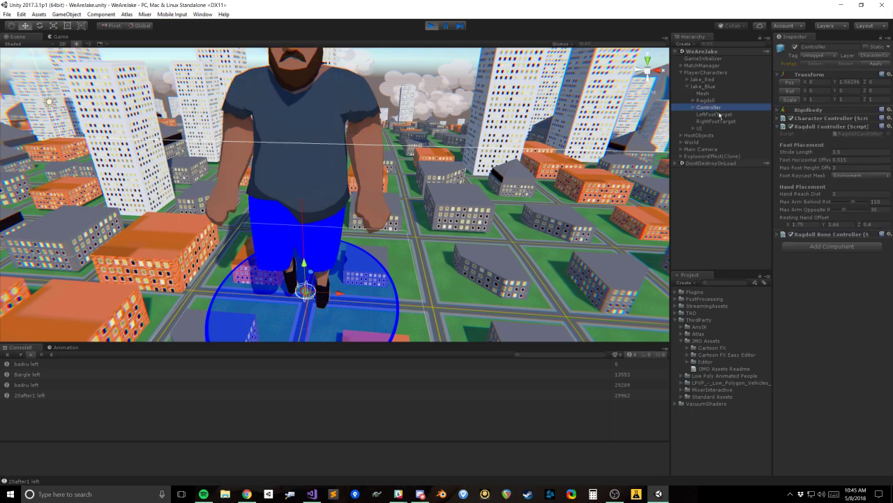
click(791, 235)
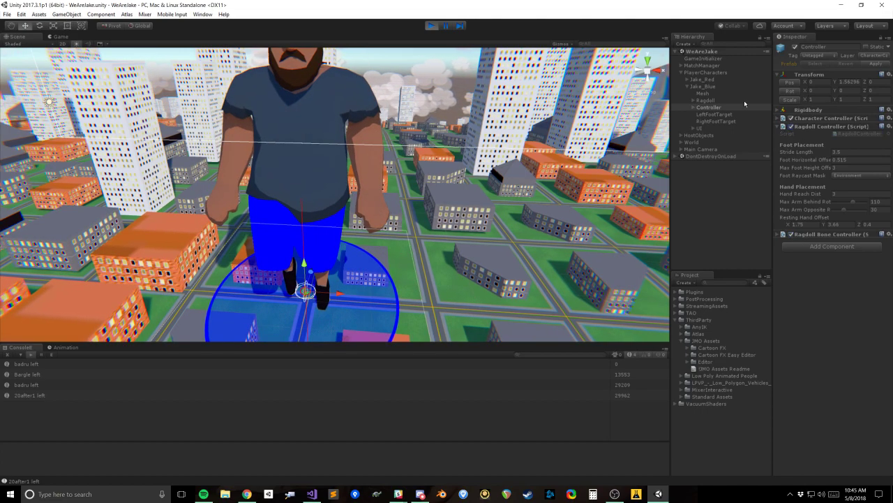
click(719, 86)
click(792, 253)
Step: Examine the Jake_Blue character in the Scene view, from a close-up of the face to the full body
right_drag(434, 217, 409, 168)
key(w)
click(686, 195)
right_drag(386, 229, 400, 187)
key(w)
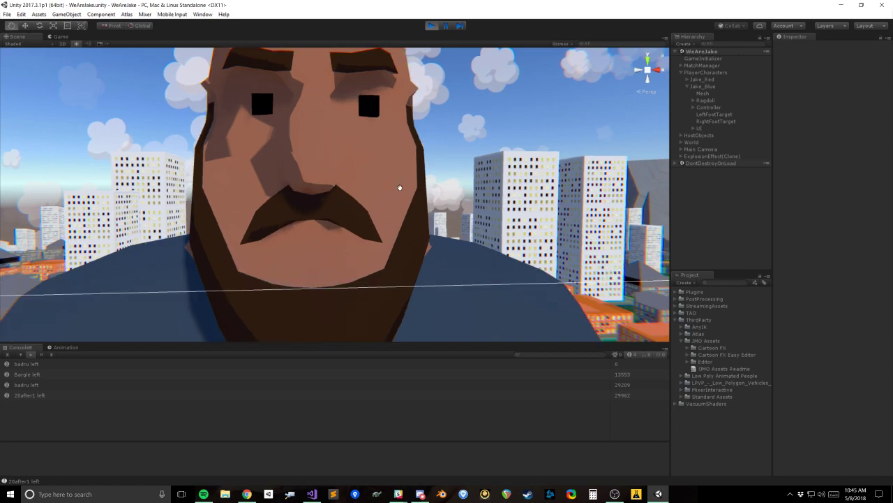
middle_drag(399, 187, 403, 206)
scroll(402, 205, down, 2)
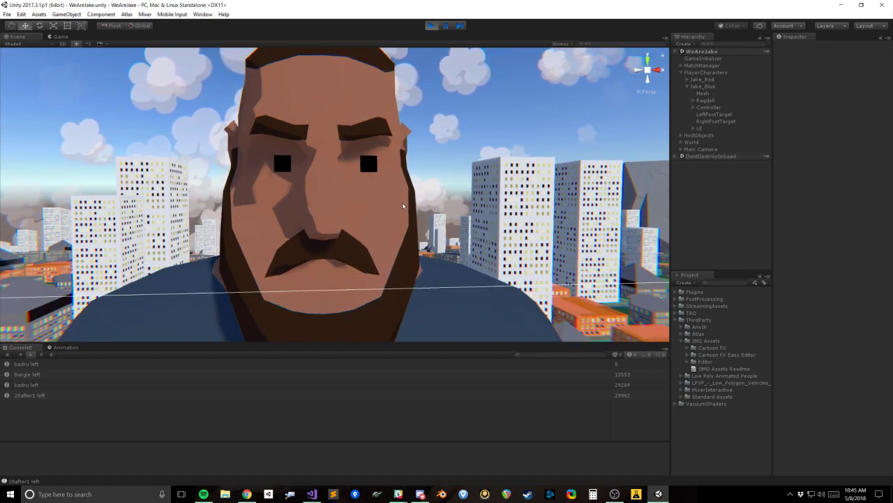
scroll(402, 206, down, 6)
alt+drag(391, 183, 360, 201)
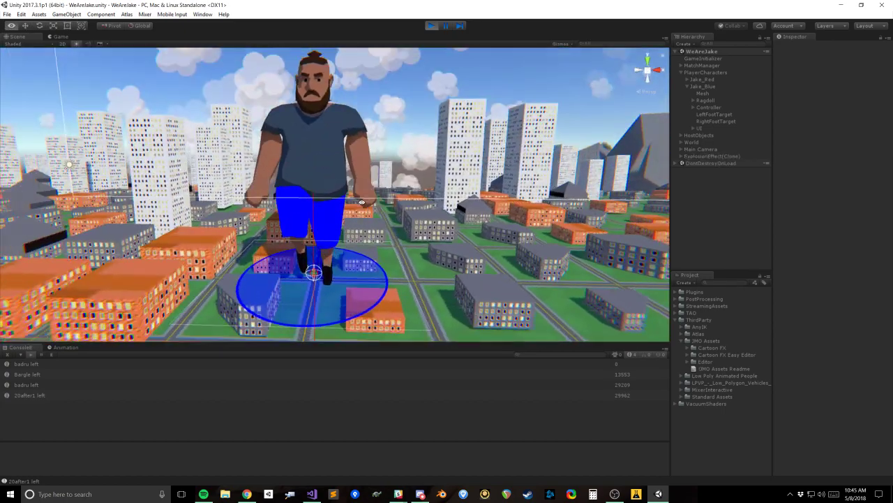
alt+scroll(360, 201, up, 3)
click(681, 74)
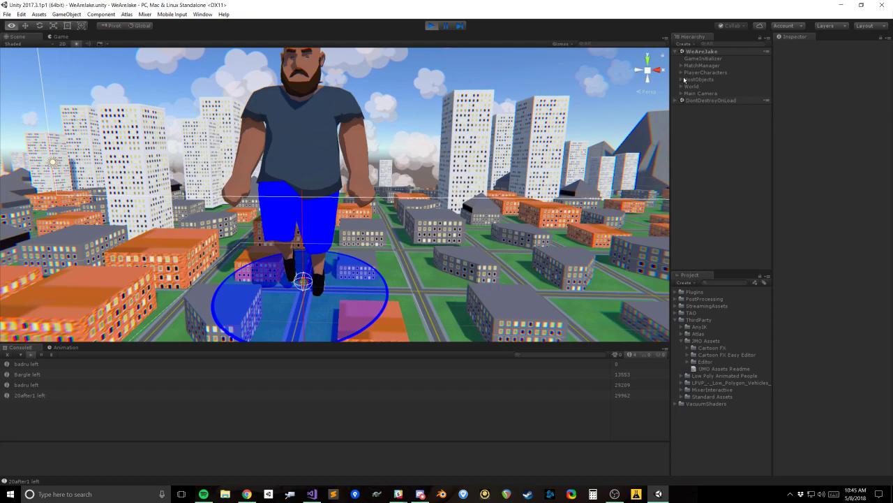
Step: Switch to the Game view and restart Play mode
click(68, 37)
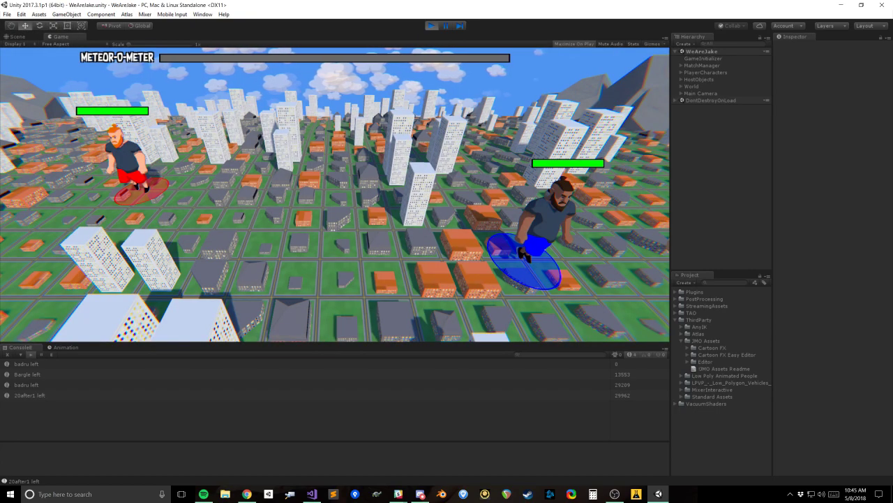
click(26, 38)
click(61, 38)
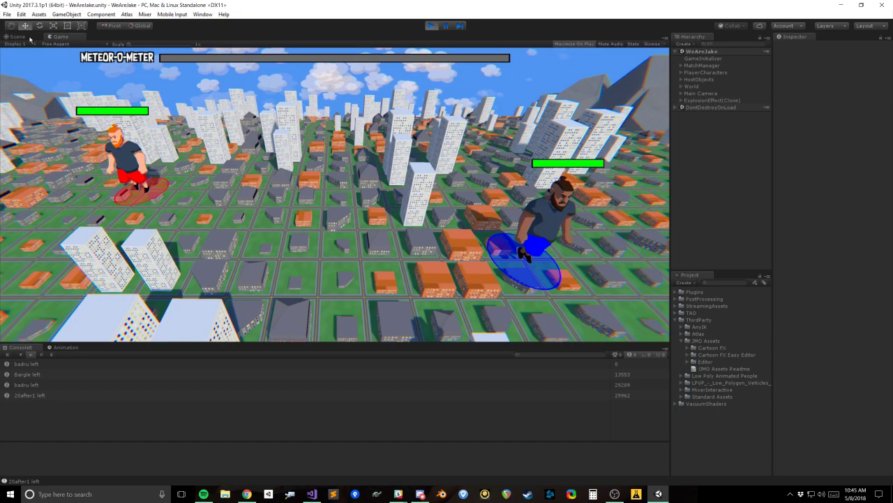
click(27, 38)
click(431, 25)
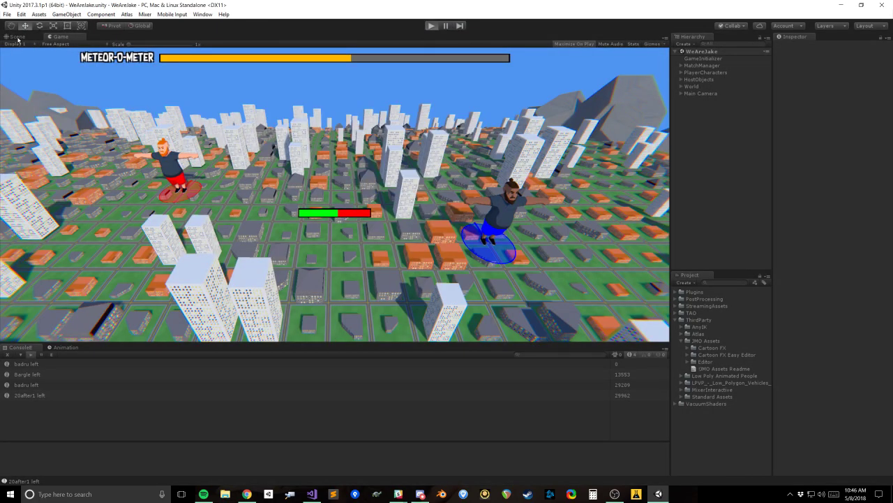
key(ctrl+p)
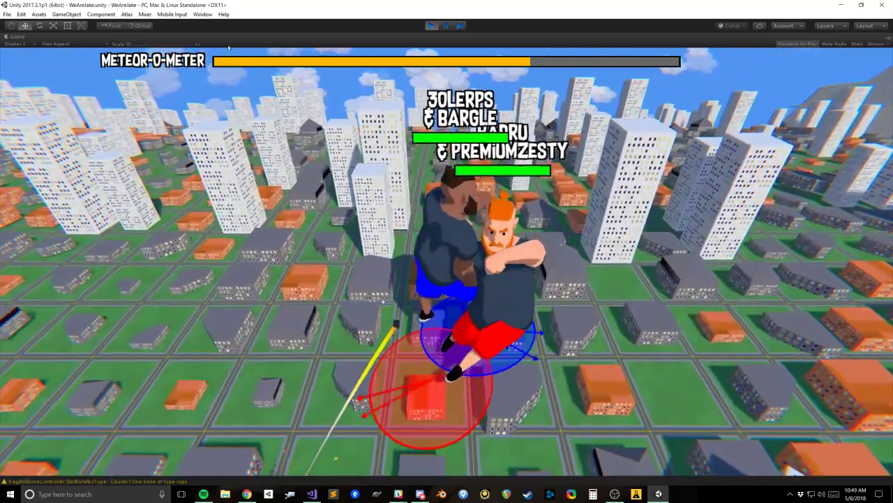
Step: Enable Override Control on both Jake_Red and Jake_Blue, returning to the maximized Game view
right_click(23, 35)
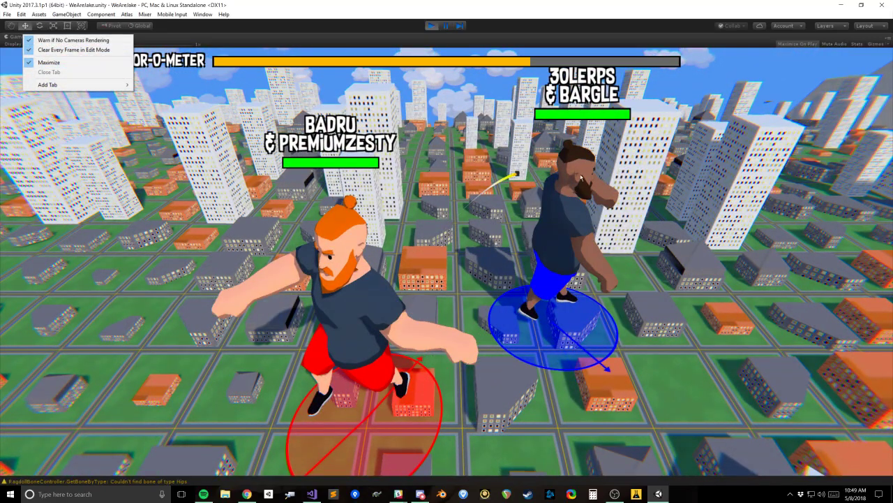
click(49, 63)
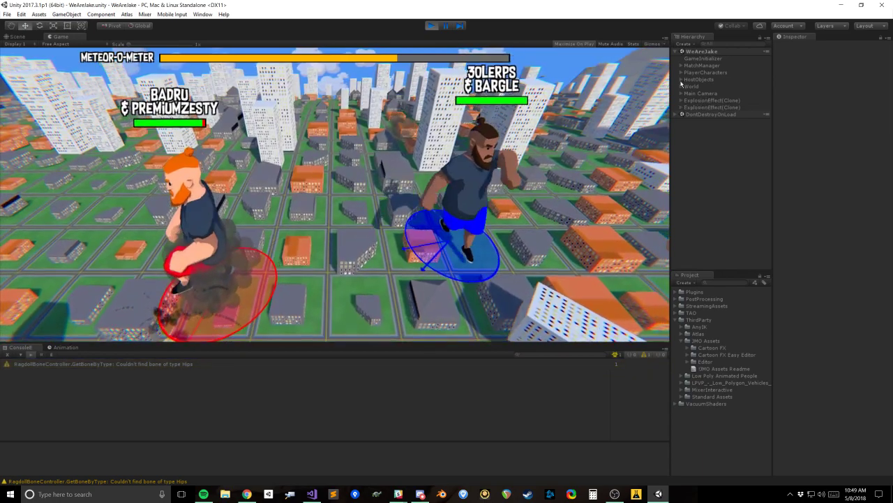
click(702, 79)
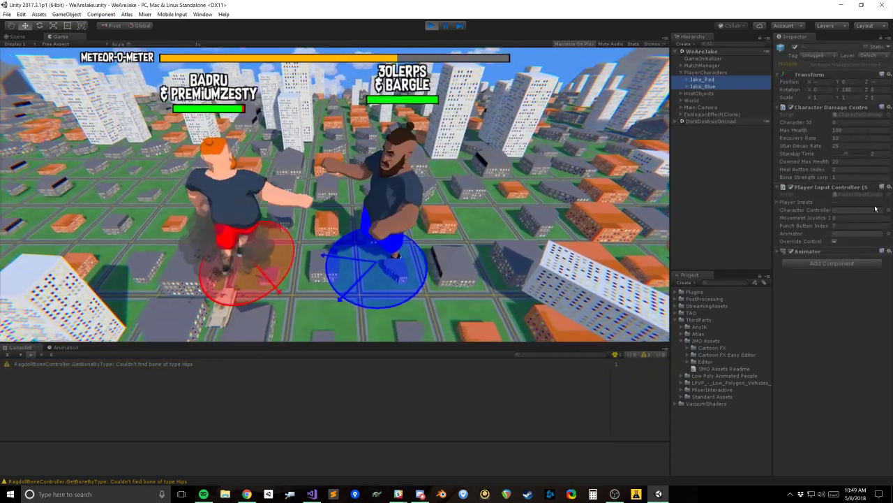
click(834, 241)
right_click(61, 41)
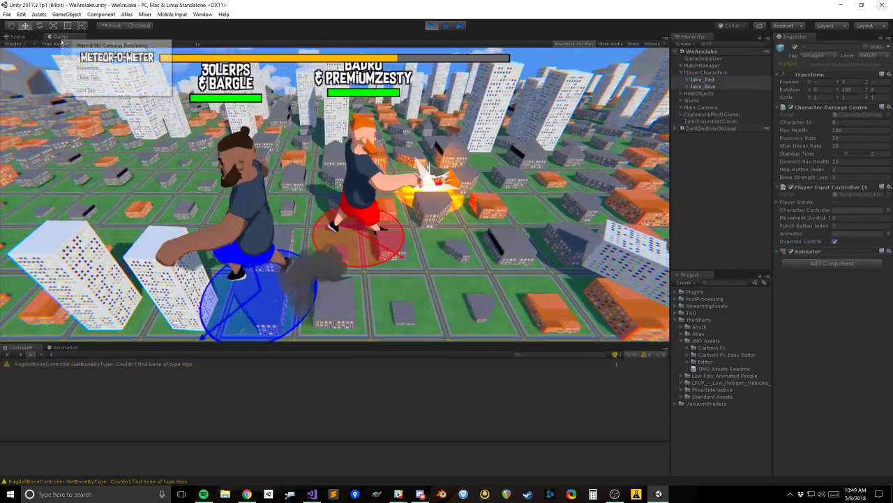
click(101, 67)
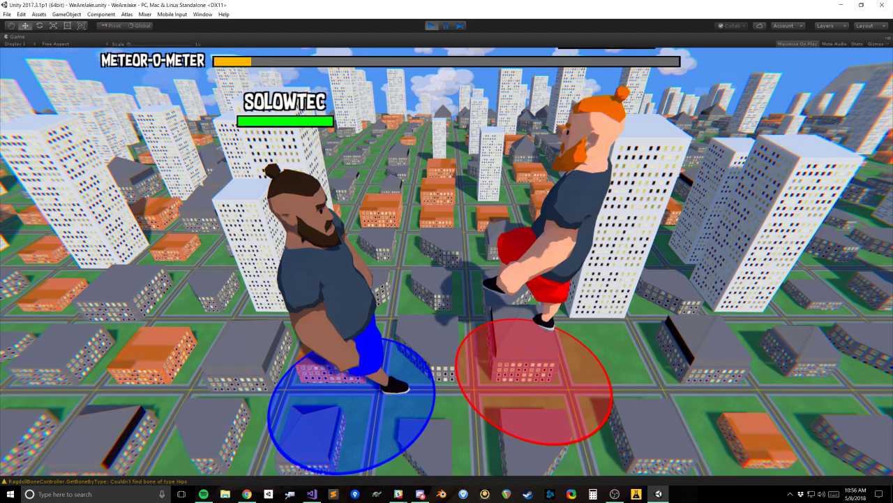
Step: Restore the maximized Game view to normal size and dock it beside the Scene view
right_click(19, 37)
click(35, 64)
click(18, 36)
drag(60, 37, 646, 165)
right_drag(151, 195, 126, 191)
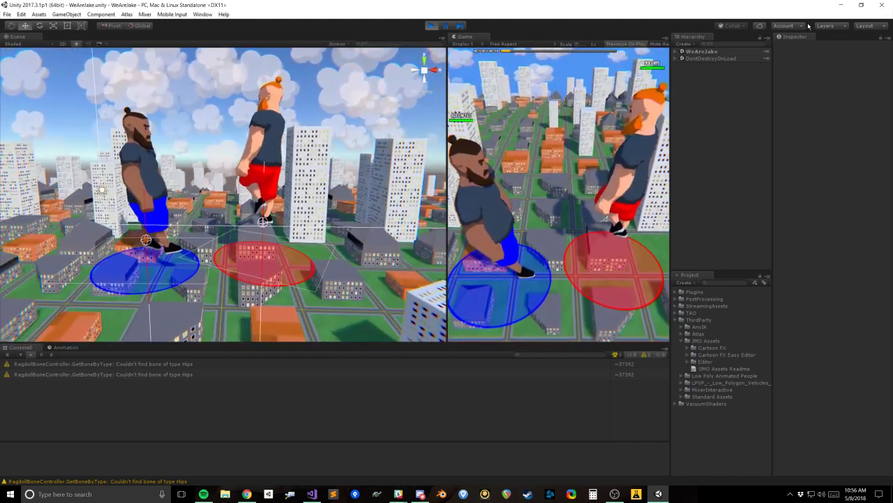
Step: Inspect the Ragdoll Bone Controller settings on Jake_Blue's Controller with the character in view
click(677, 51)
click(681, 72)
click(687, 87)
click(701, 87)
right_drag(223, 205, 214, 198)
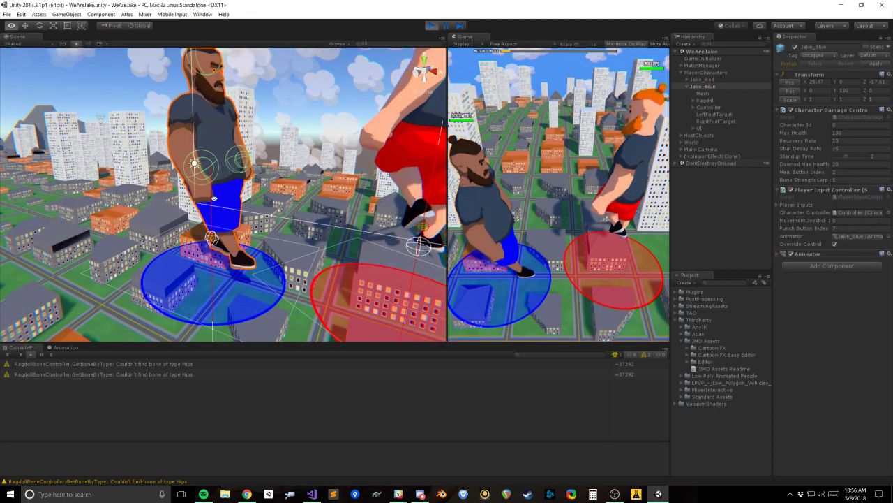
click(709, 107)
click(779, 236)
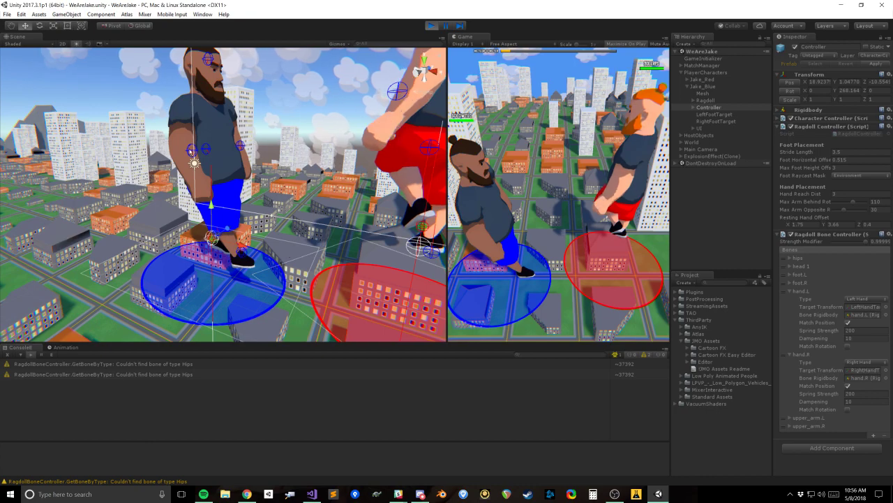
right_drag(254, 183, 237, 200)
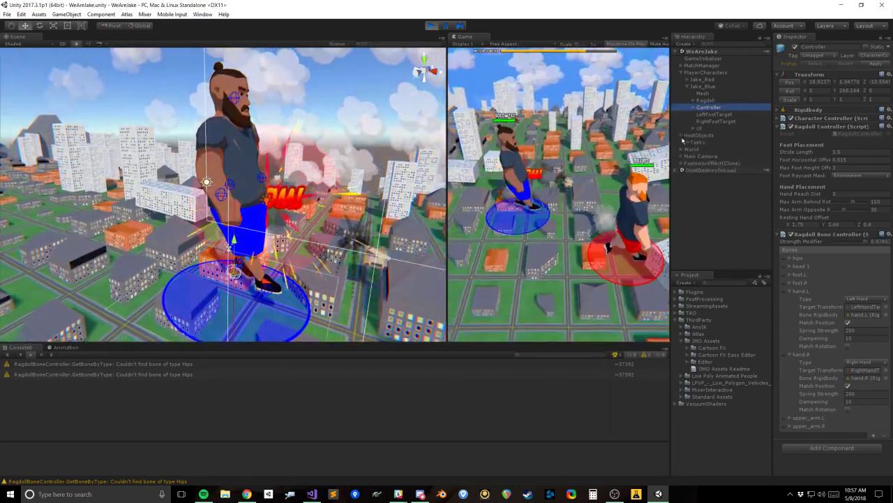
Step: Inspect the Tank Spawner settings of the Tanks object under HostObjects and return to the running game
click(698, 142)
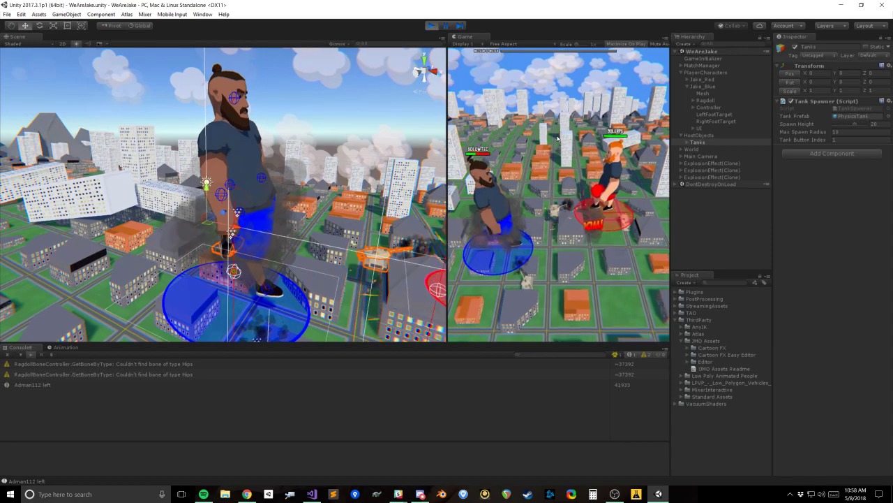
key(alt+Tab)
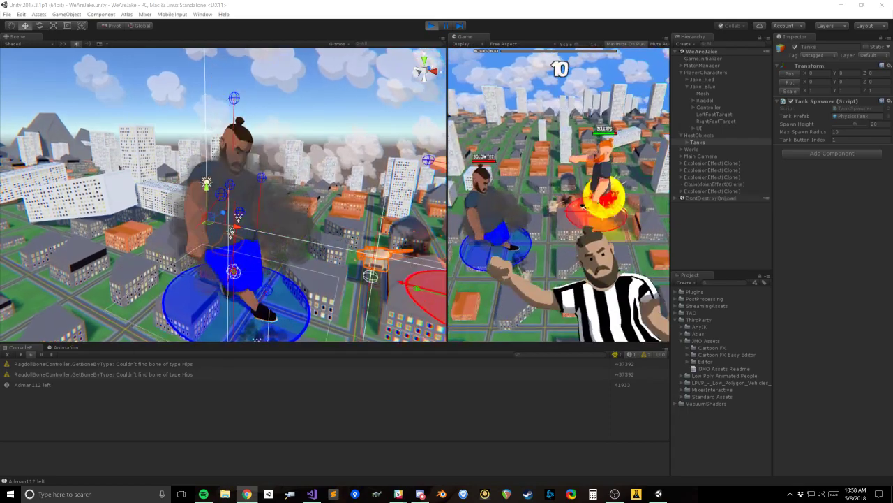
click(499, 170)
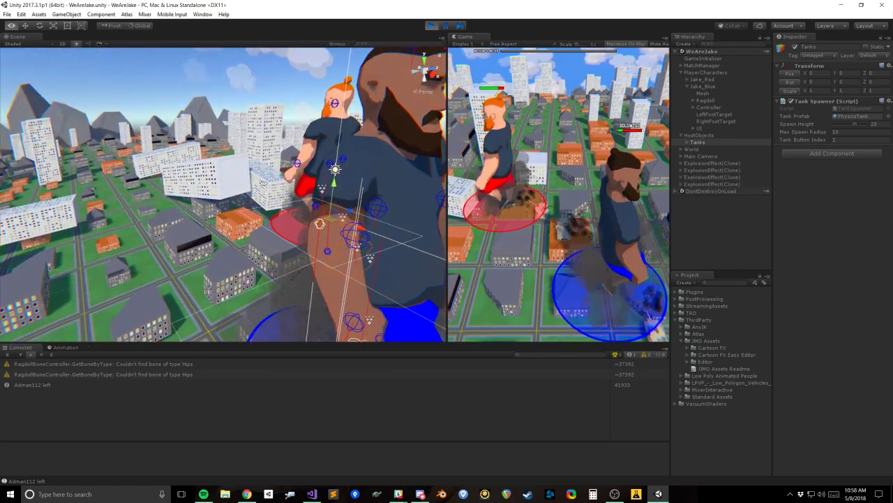
Step: Frame the Jake_Blue mesh in the Scene view and widen the Scene view beside the Game view
click(372, 180)
key(f)
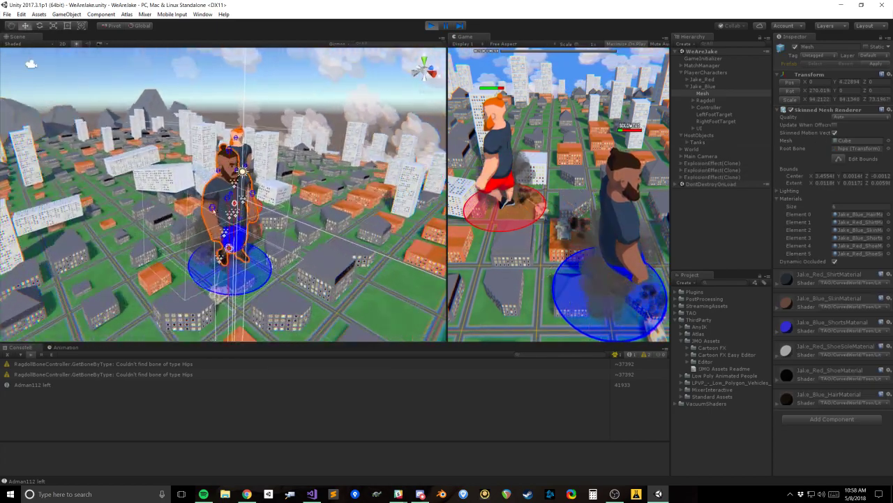
alt+drag(240, 208, 236, 206)
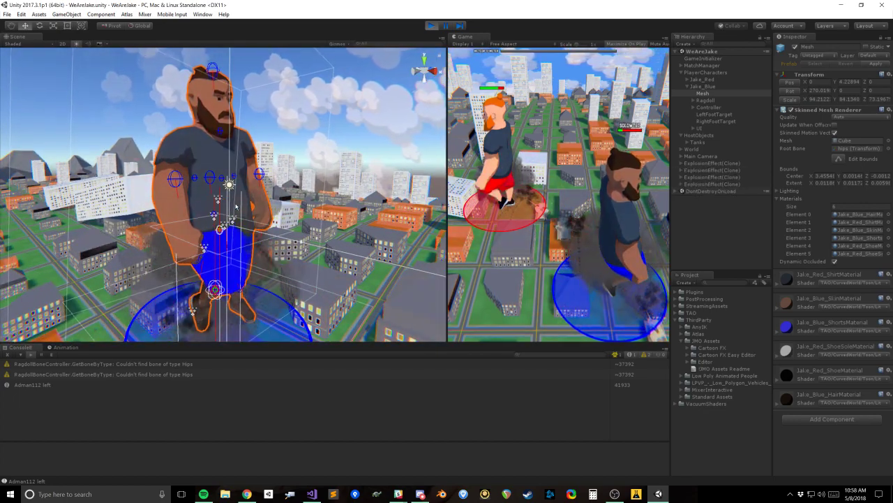
drag(447, 102, 473, 106)
scroll(305, 199, up, 3)
alt+drag(305, 199, 271, 173)
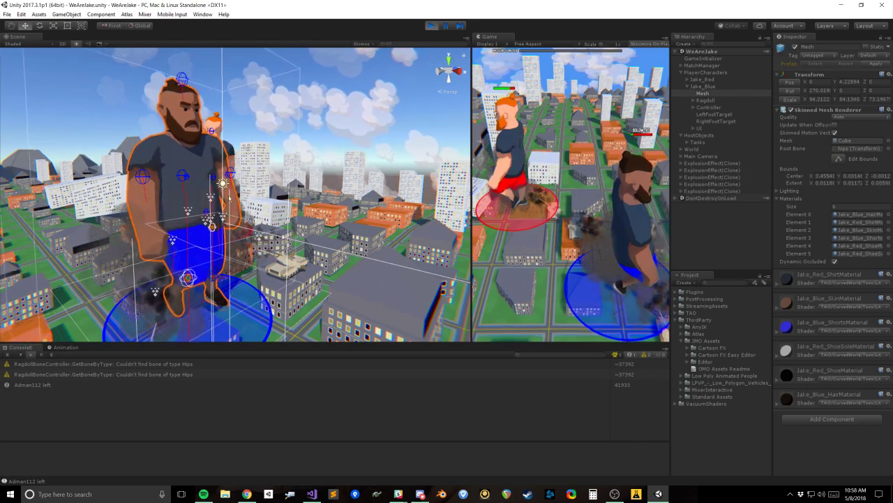
middle_drag(194, 260, 186, 223)
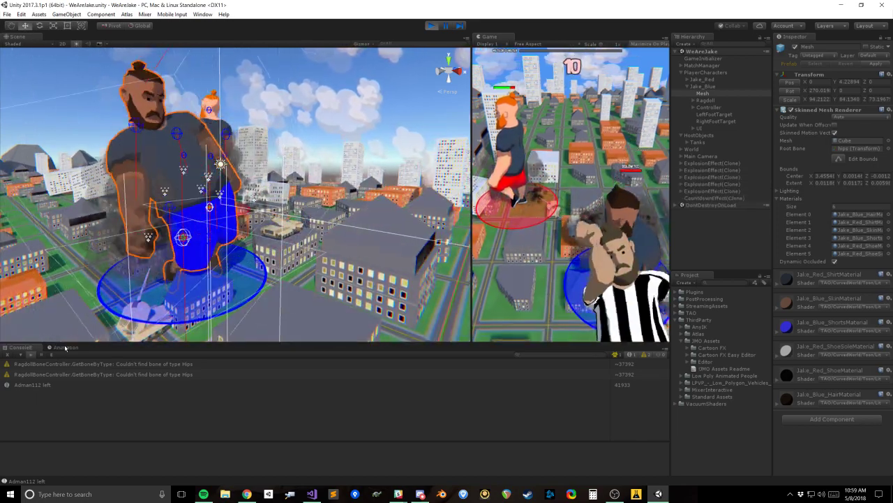
Step: Check the Jake_Idle clip in the Animation window and clear the console messages
click(66, 347)
click(35, 348)
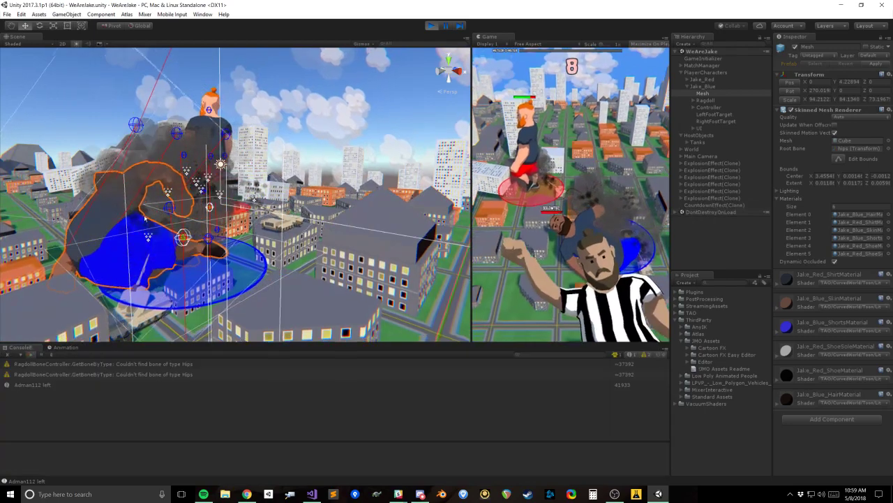
click(66, 347)
mouse_move(186, 356)
mouse_down()
mouse_move(267, 357)
mouse_move(184, 359)
mouse_up()
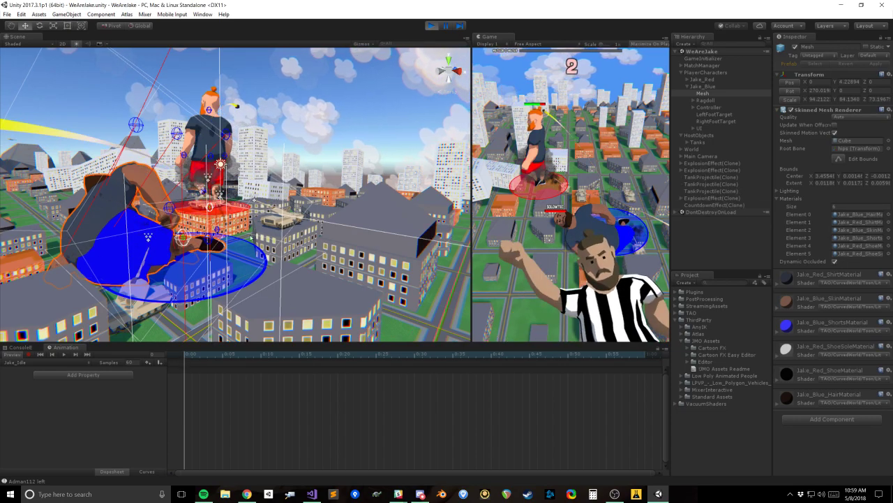
click(20, 348)
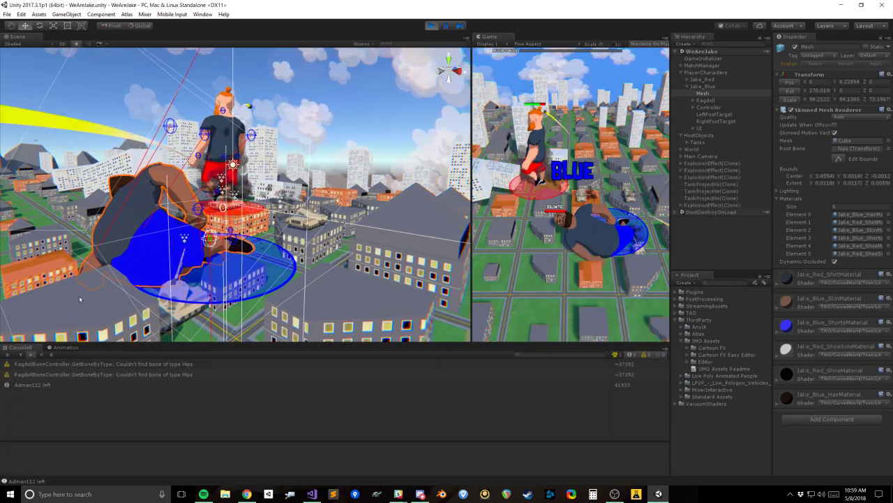
click(9, 354)
click(79, 348)
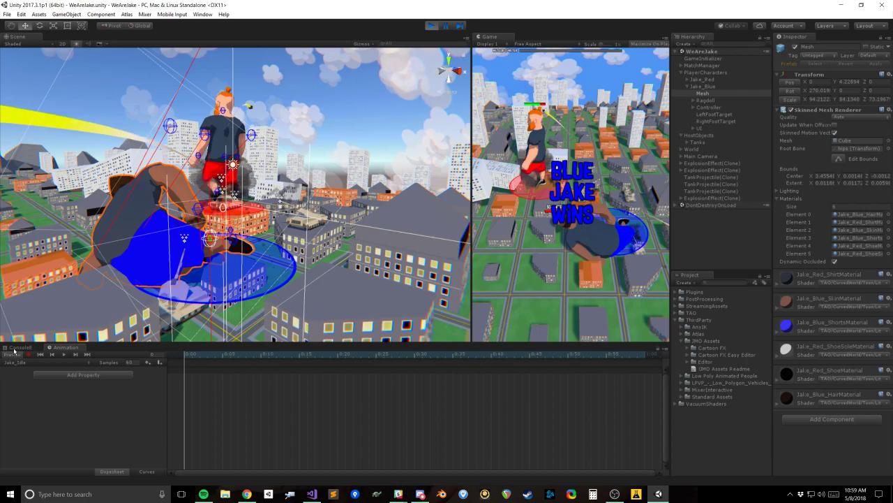
click(18, 348)
Step: Select the Jake_Red mesh in the Scene view and examine the character more closely
middle_drag(233, 193, 261, 211)
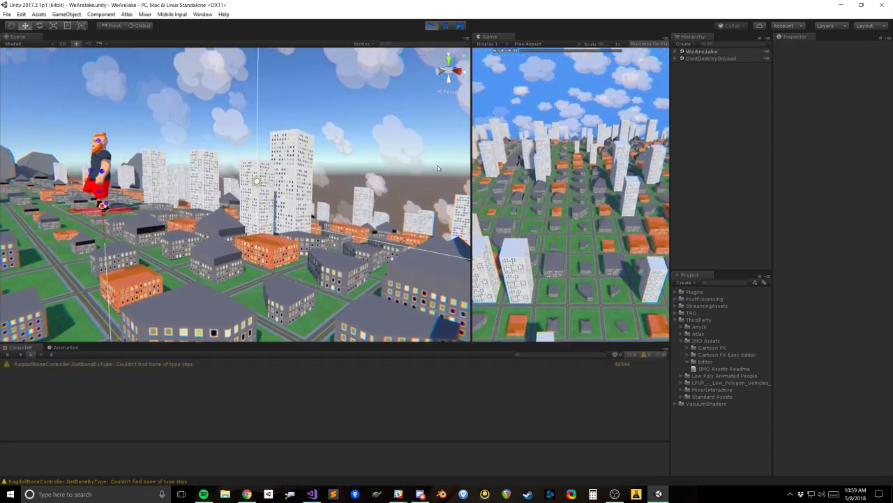
right_drag(438, 168, 219, 162)
click(220, 162)
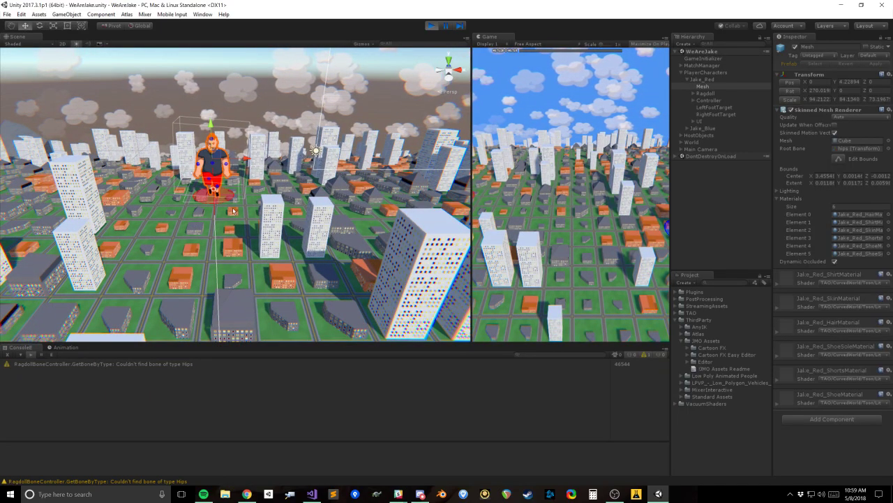
scroll(209, 143, up, 5)
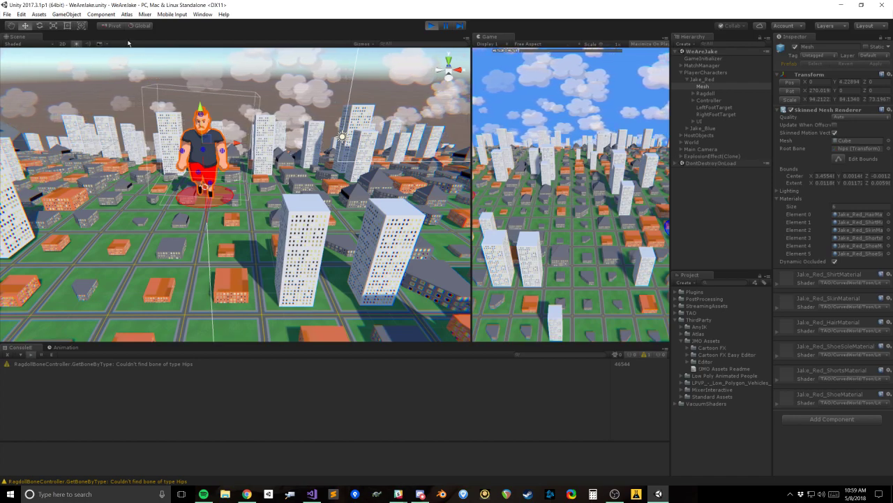
Step: Bring Jake_Blue into the Scene view and examine the character up close from the front
middle_drag(258, 143, 66, 148)
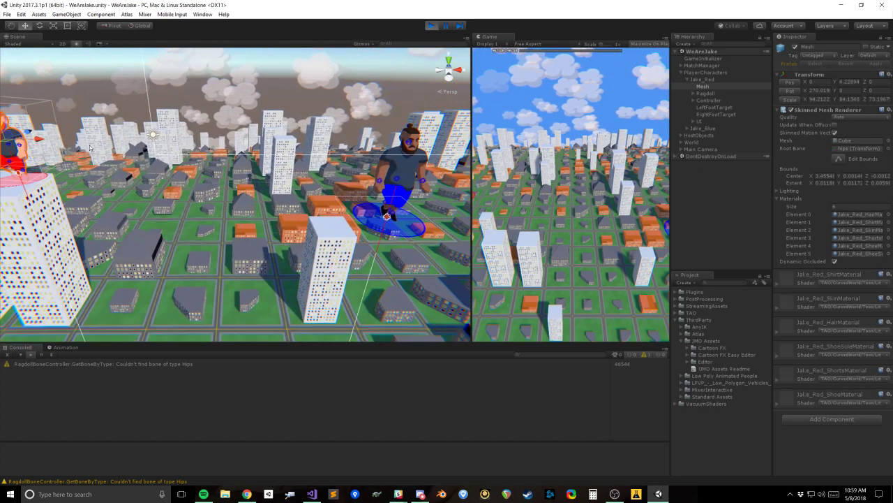
scroll(66, 148, down, 1)
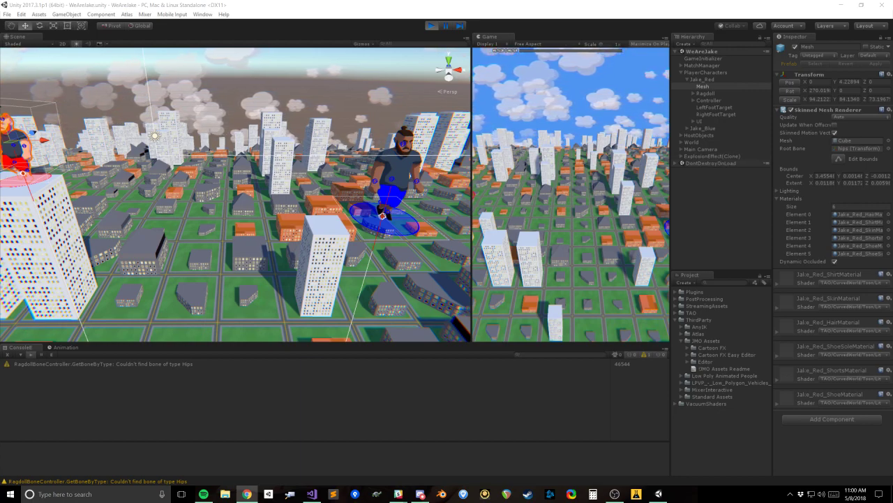
scroll(314, 153, up, 1)
mouse_move(314, 154)
middle_down()
mouse_move(232, 157)
mouse_move(110, 190)
mouse_move(263, 215)
middle_up()
scroll(110, 190, up, 2)
scroll(219, 182, up, 3)
scroll(263, 215, up, 2)
alt+drag(263, 215, 232, 233)
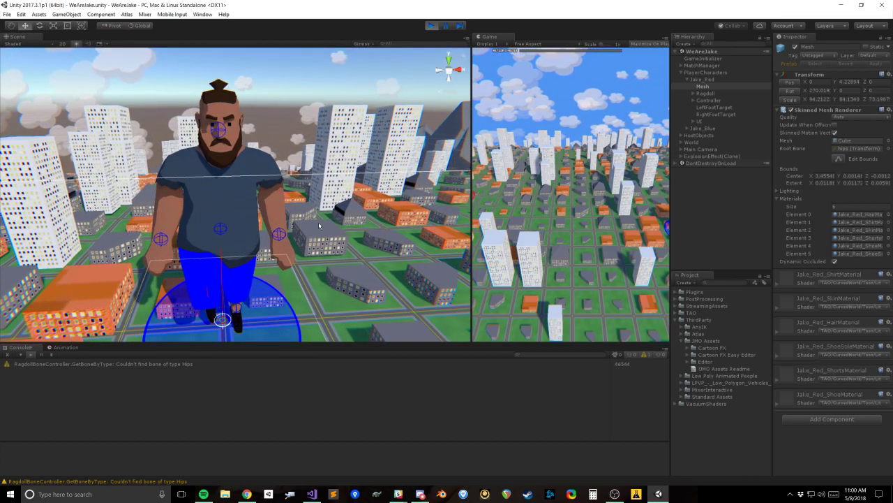
Step: Inspect the PlayerCharacters object, Jake_Red's components and the RightHandTarget under its Controller
click(693, 100)
click(708, 72)
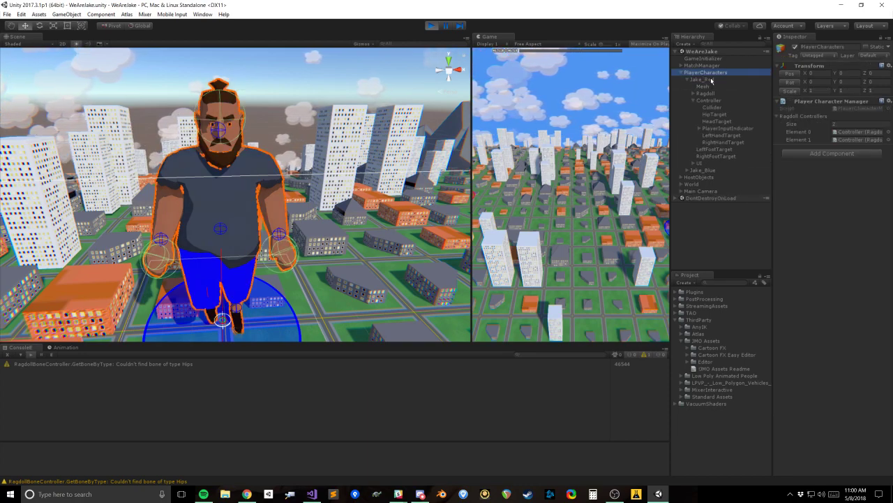
click(712, 80)
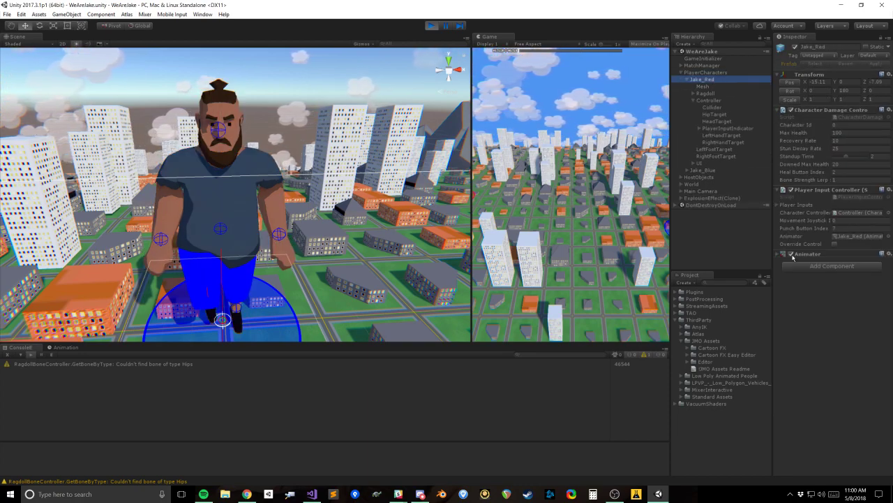
click(726, 143)
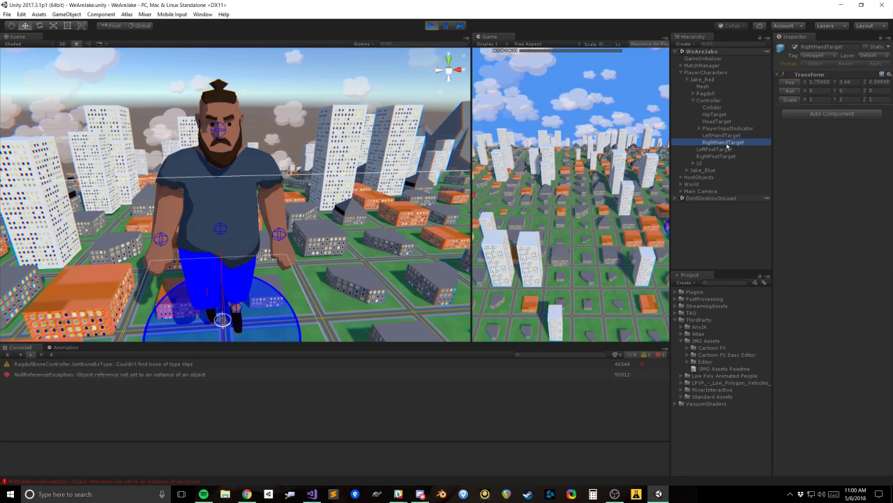
Step: Disable the Ragdoll Controller script on Jake_Blue's Controller object
click(691, 82)
click(687, 80)
click(688, 86)
click(704, 88)
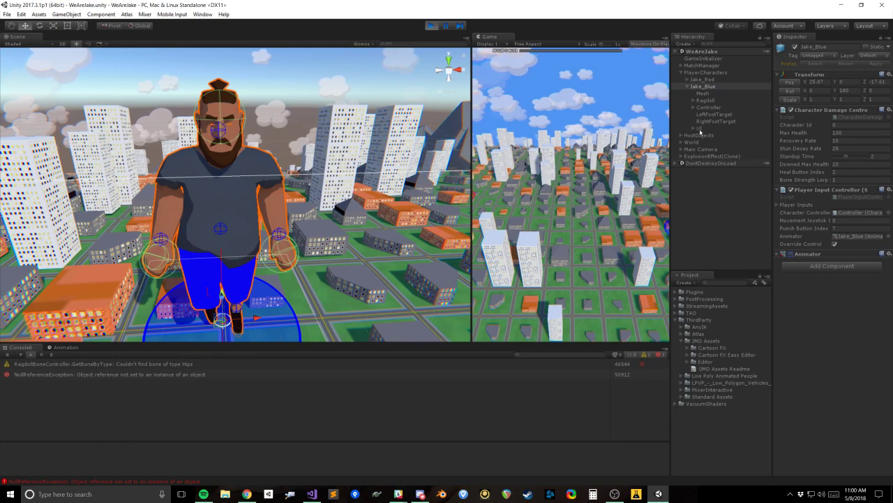
click(693, 107)
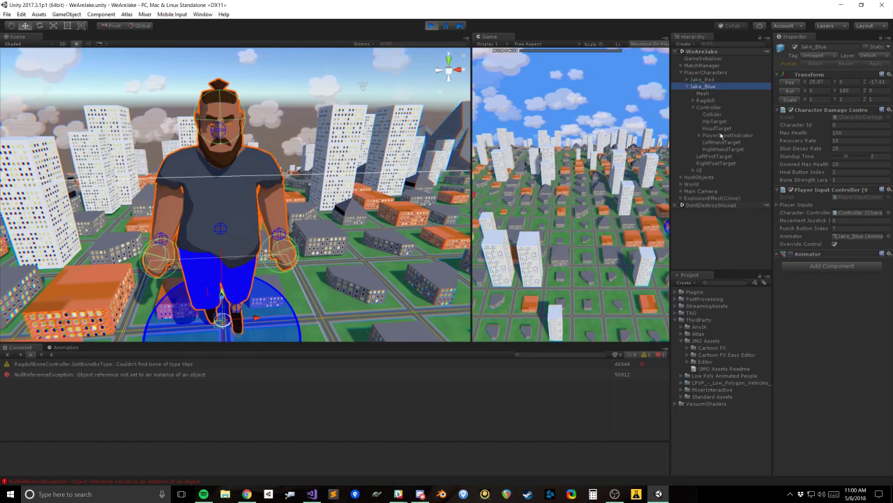
click(708, 106)
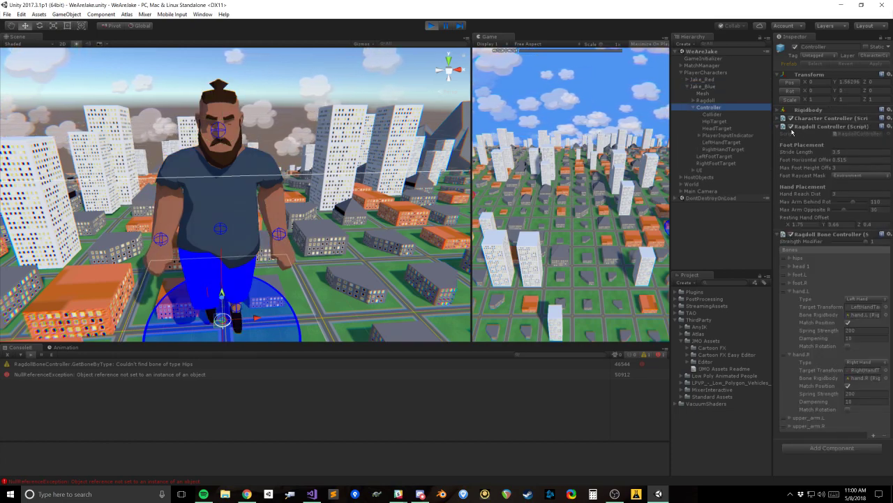
click(792, 127)
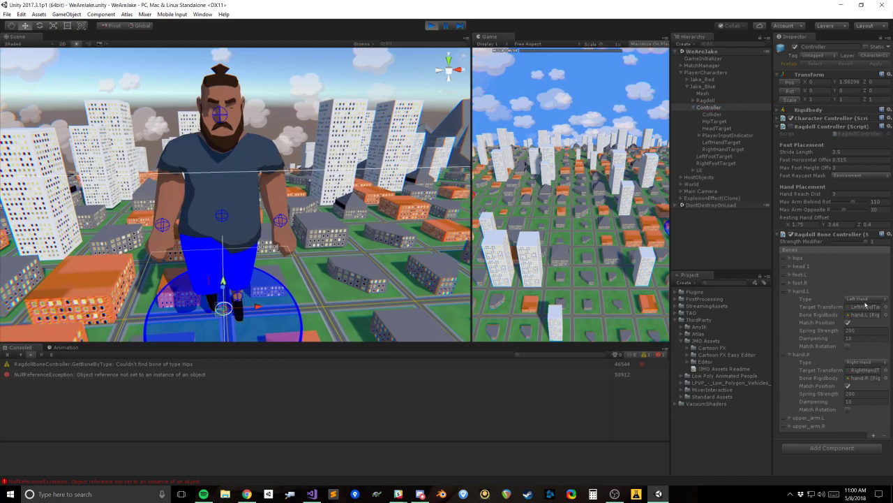
Step: Raise Jake_Blue's RightHandTarget above the character's head, to about Y 9.5
click(865, 371)
click(730, 150)
drag(166, 229, 118, 68)
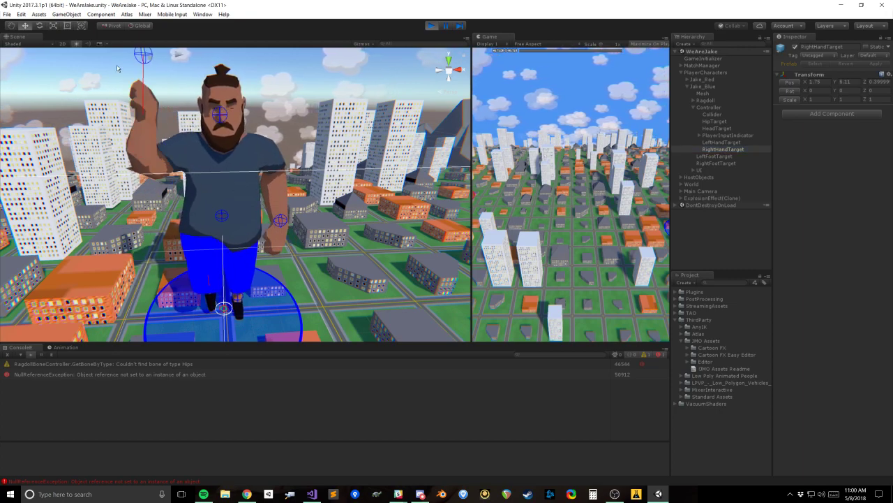
scroll(271, 122, up, 5)
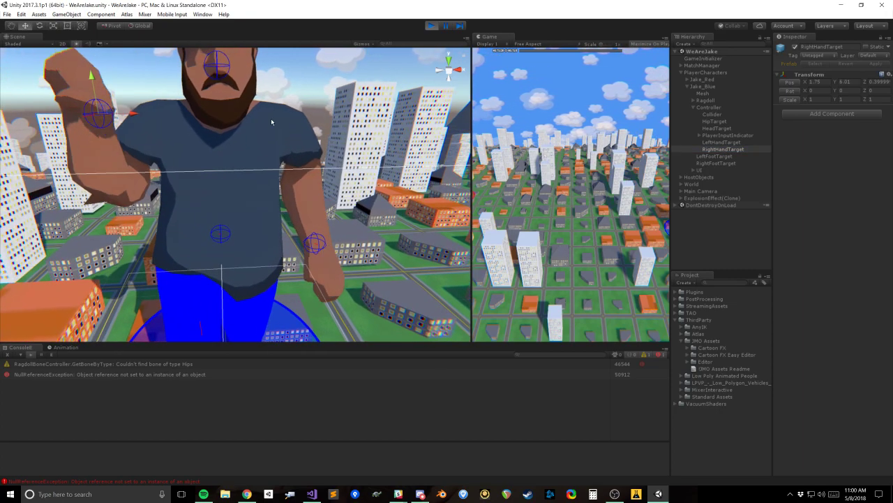
right_drag(271, 122, 260, 104)
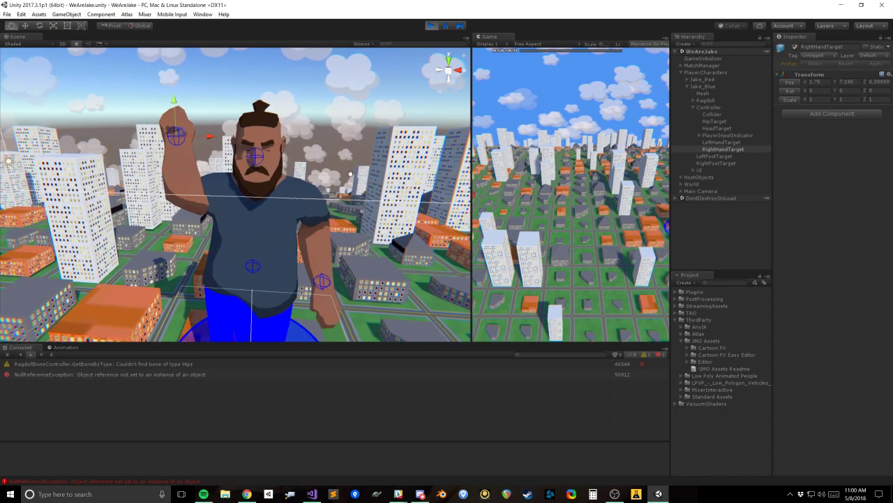
key(w)
drag(180, 135, 186, 74)
drag(189, 169, 181, 60)
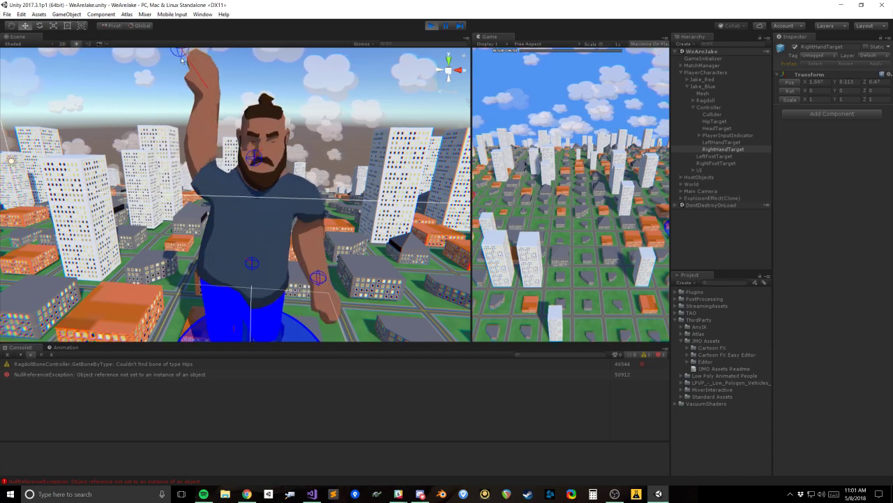
drag(187, 198, 189, 54)
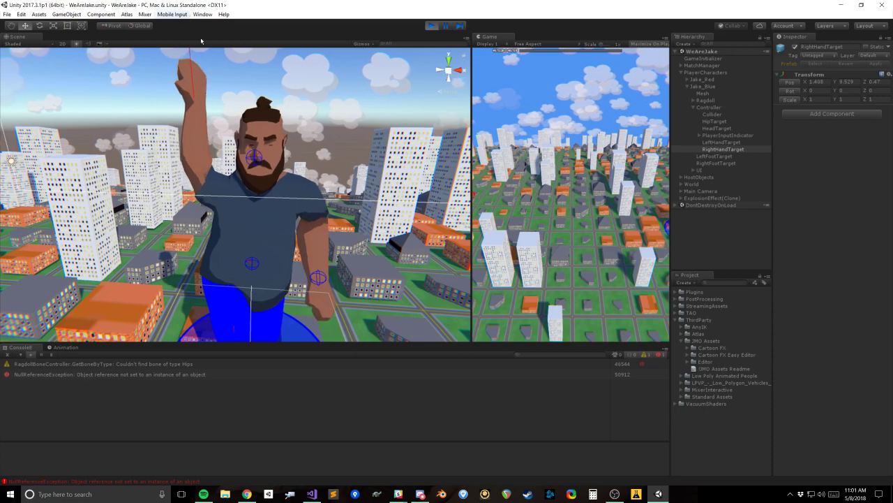
Step: Raise Jake_Blue's LeftHandTarget above the head to about Y 9.4 and clear the console messages
click(726, 142)
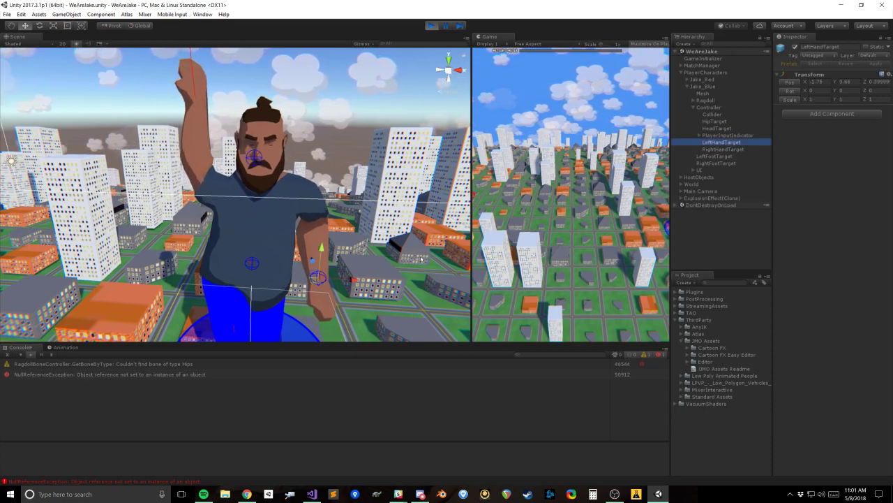
drag(313, 275, 344, 98)
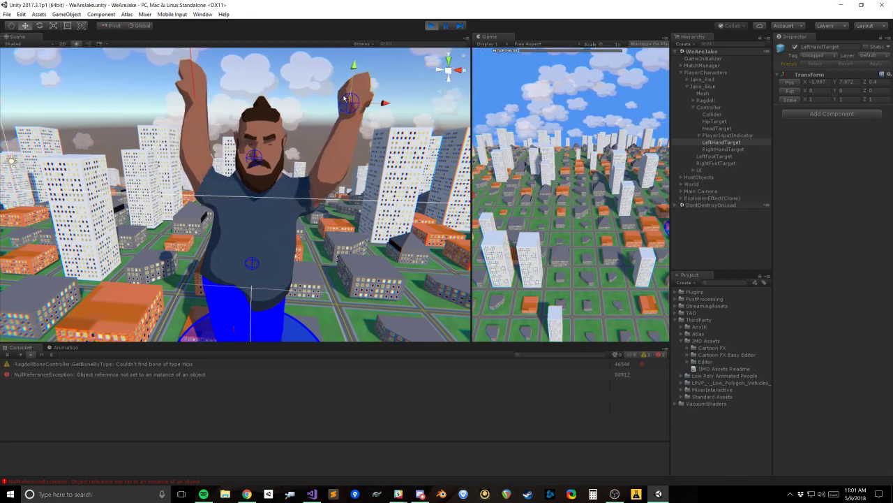
scroll(301, 185, down, 2)
drag(331, 162, 315, 176)
mouse_move(325, 124)
mouse_down()
mouse_move(321, 336)
mouse_move(322, 100)
mouse_move(309, 127)
mouse_up()
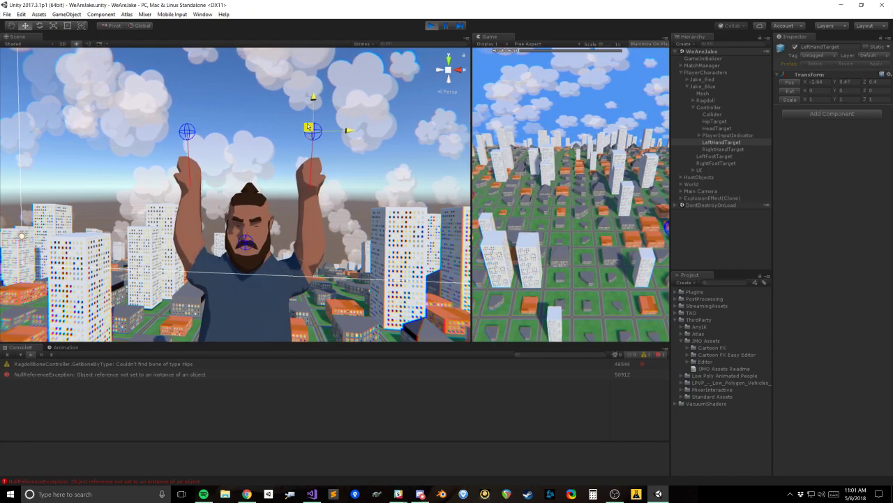
mouse_move(358, 225)
alt+mouse_down()
mouse_move(43, 239)
mouse_move(175, 255)
mouse_move(318, 209)
mouse_move(301, 244)
mouse_move(307, 222)
mouse_move(291, 231)
mouse_move(268, 195)
alt+mouse_up()
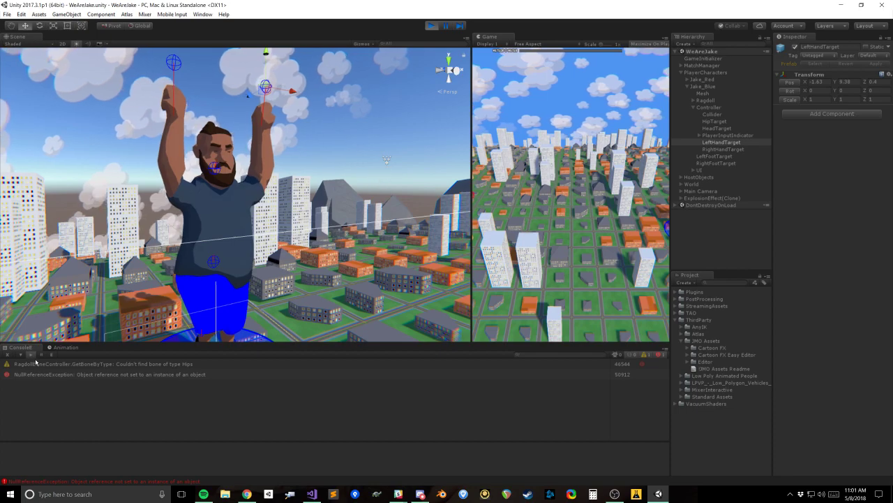
mouse_move(266, 193)
alt+mouse_down()
mouse_move(312, 226)
mouse_move(273, 207)
mouse_move(294, 212)
alt+mouse_up()
scroll(312, 226, up, 2)
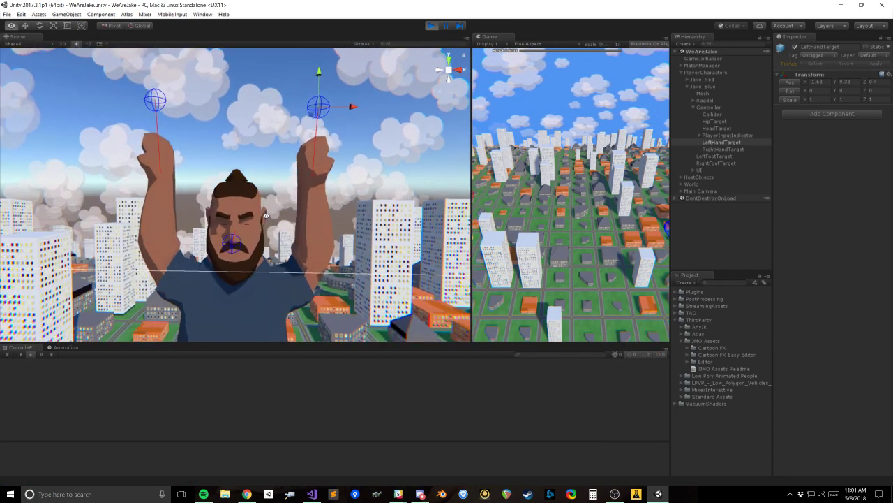
Step: Lower Jake_Blue's LeftHandTarget and place it out to the side of the body near hip height
drag(305, 121, 370, 118)
key(ctrl+z)
mouse_move(320, 94)
mouse_down()
mouse_move(320, 23)
mouse_move(317, 159)
mouse_up()
alt+drag(244, 216, 164, 204)
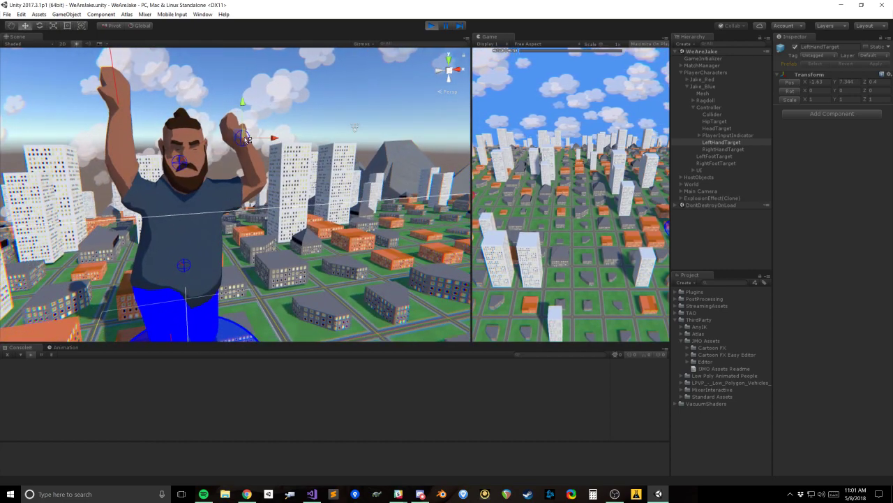
drag(244, 135, 225, 177)
click(224, 177)
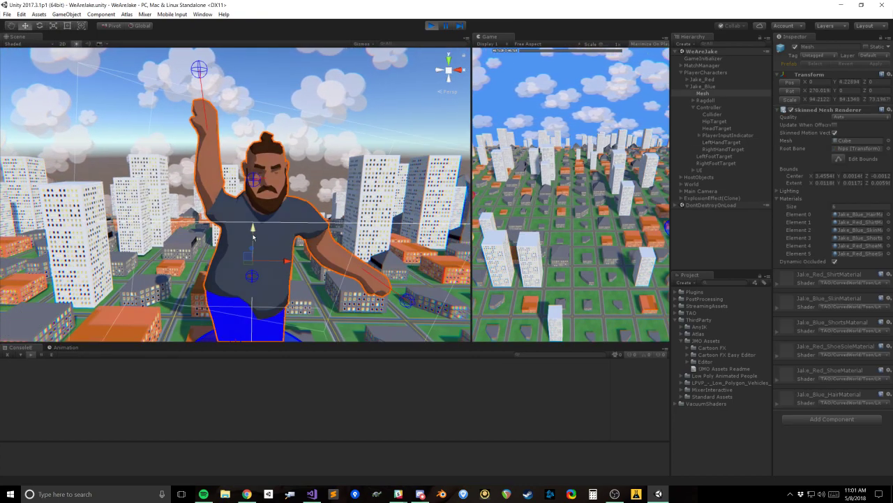
Step: Move Jake_Blue's RightHandTarget out to the side, across the face, above the head and behind it to test the arm
click(725, 148)
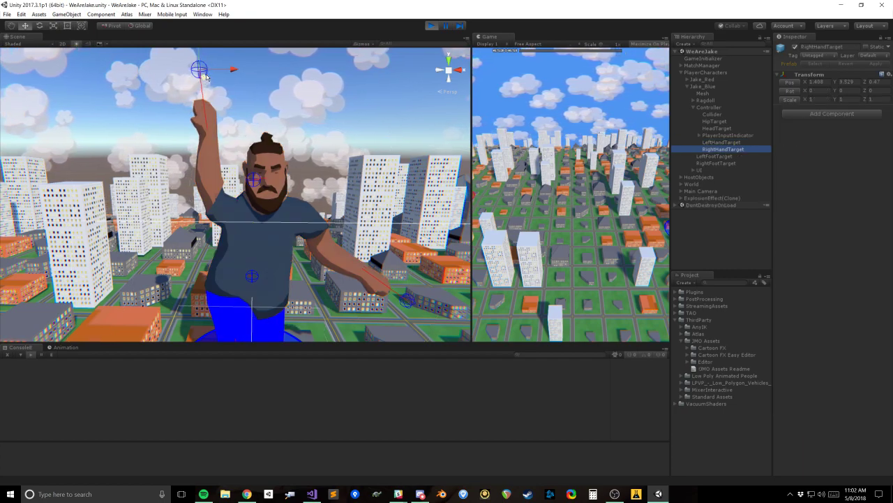
drag(204, 72, 204, 72)
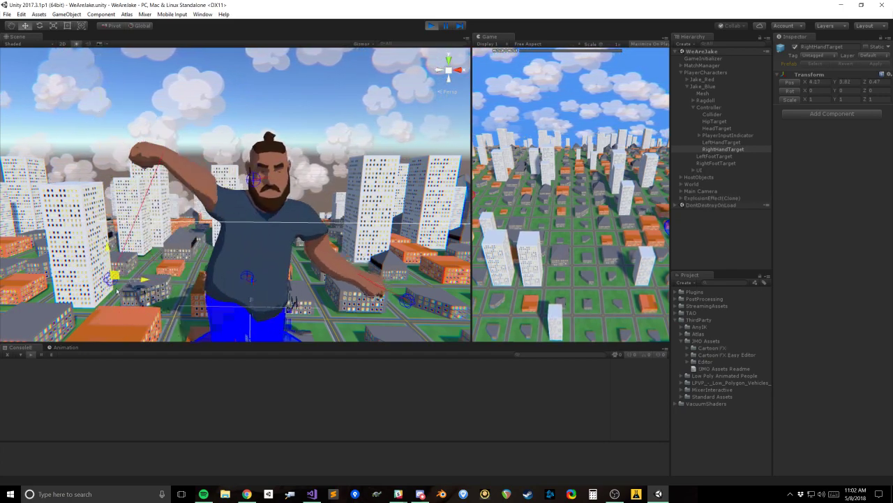
drag(87, 364, 81, 285)
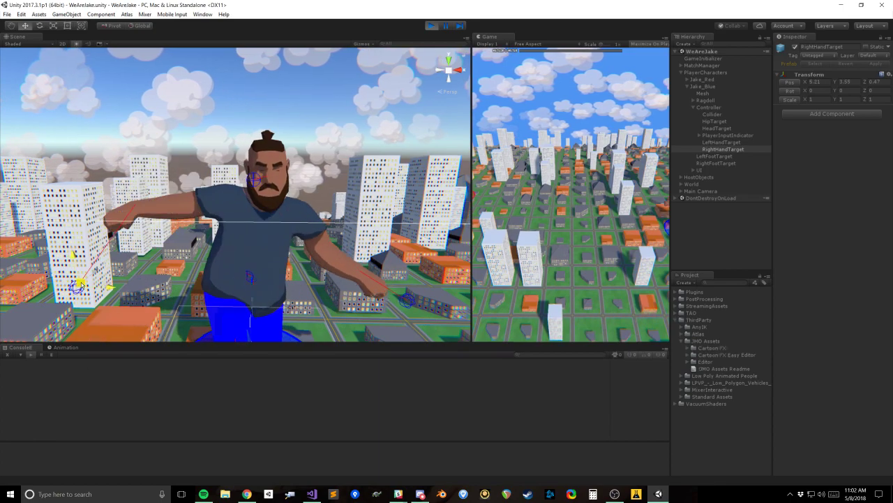
drag(56, 74, 260, 131)
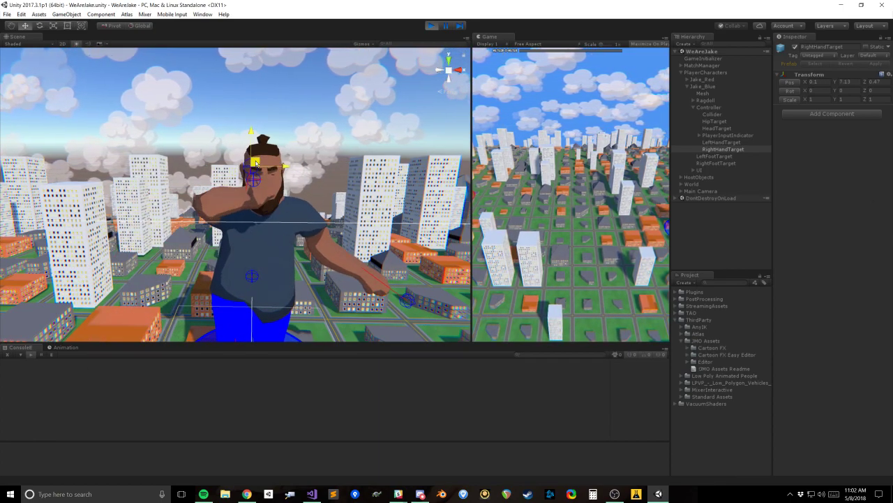
drag(367, 179, 255, 122)
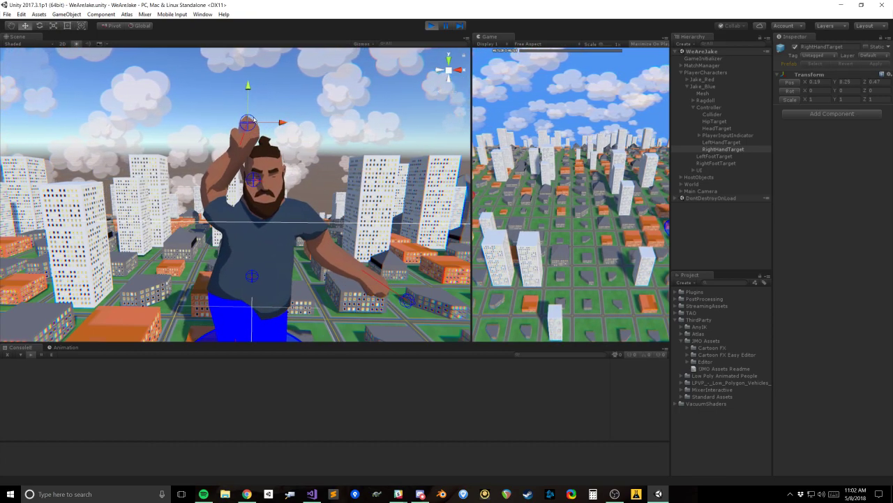
alt+drag(300, 185, 264, 137)
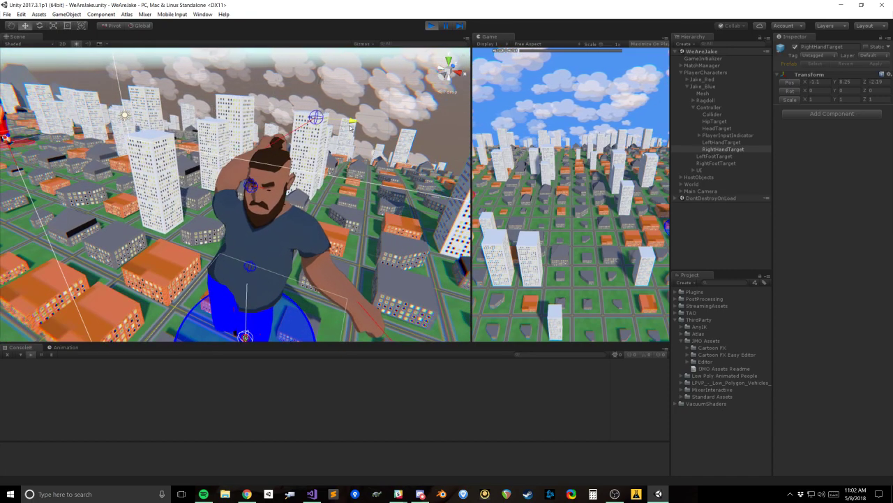
drag(342, 83, 328, 166)
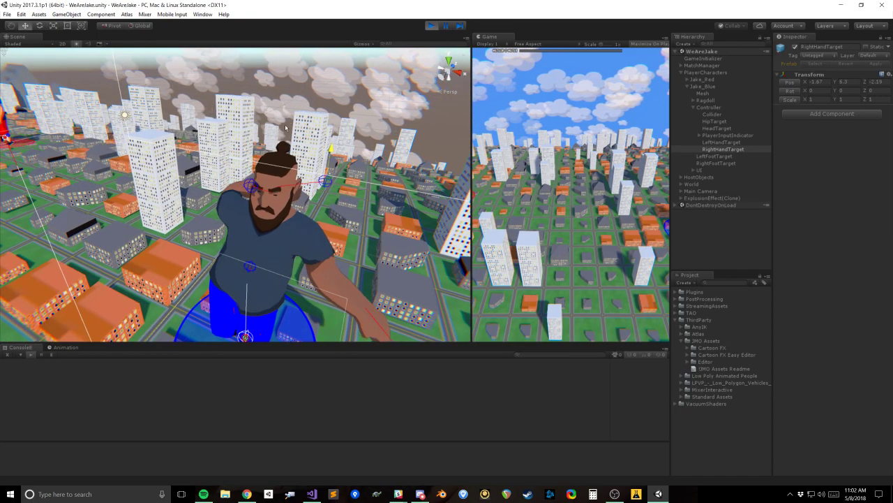
Step: Bring Jake_Blue's RightHandTarget down beside the hip, at about X 1.67, Y 3.67, Z 0.33
mouse_move(298, 140)
mouse_down()
mouse_move(154, 256)
mouse_move(132, 290)
mouse_move(145, 339)
mouse_move(251, 361)
mouse_move(172, 313)
mouse_up()
alt+drag(236, 296, 188, 277)
alt+drag(171, 192, 155, 137)
mouse_move(150, 225)
alt+mouse_down()
mouse_move(250, 220)
mouse_move(257, 207)
mouse_move(227, 177)
mouse_move(234, 201)
mouse_move(231, 171)
alt+mouse_up()
mouse_move(401, 267)
alt+mouse_down()
mouse_move(287, 220)
mouse_move(243, 237)
alt+mouse_up()
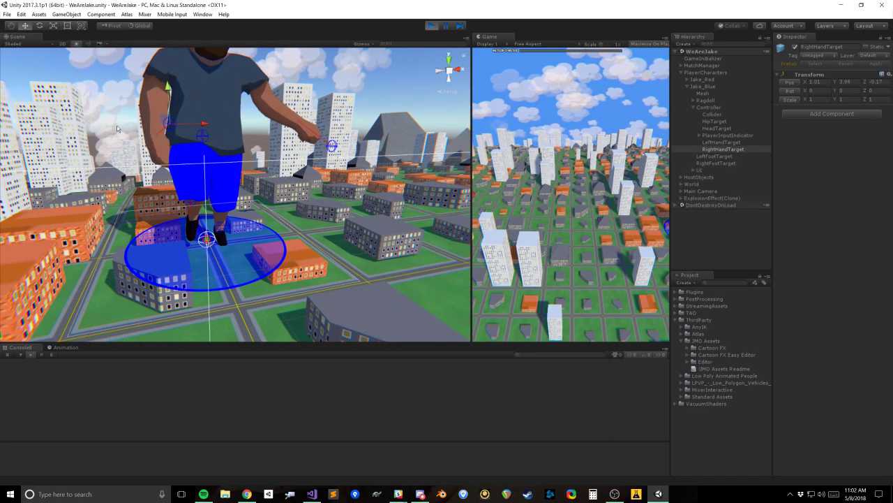
mouse_move(167, 122)
mouse_down()
mouse_move(133, 144)
mouse_move(137, 155)
mouse_move(160, 134)
mouse_up()
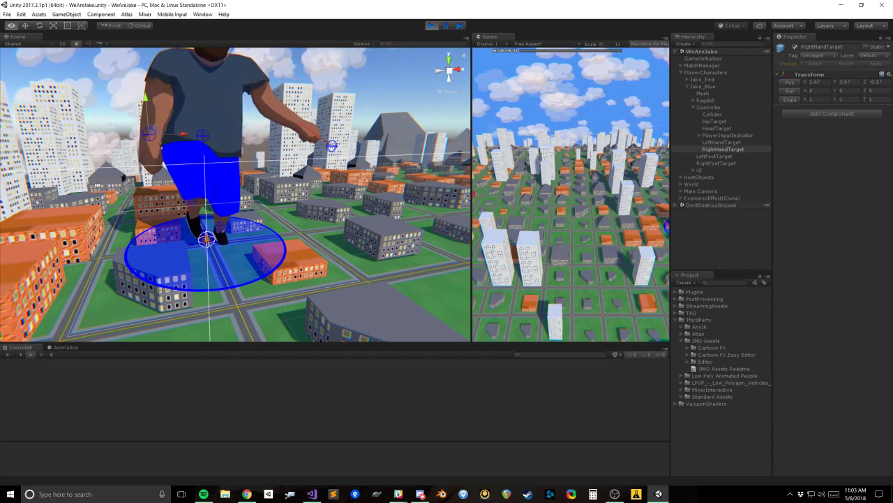
alt+drag(97, 185, 259, 208)
drag(115, 155, 132, 157)
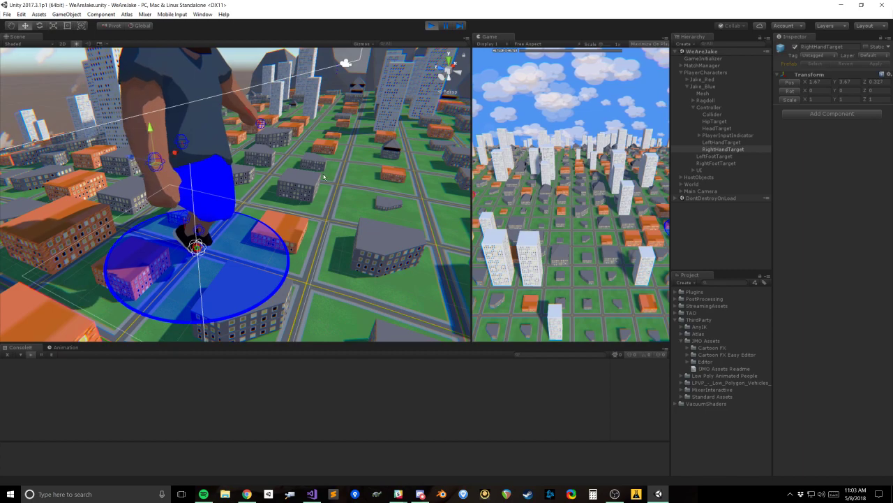
alt+drag(303, 222, 253, 208)
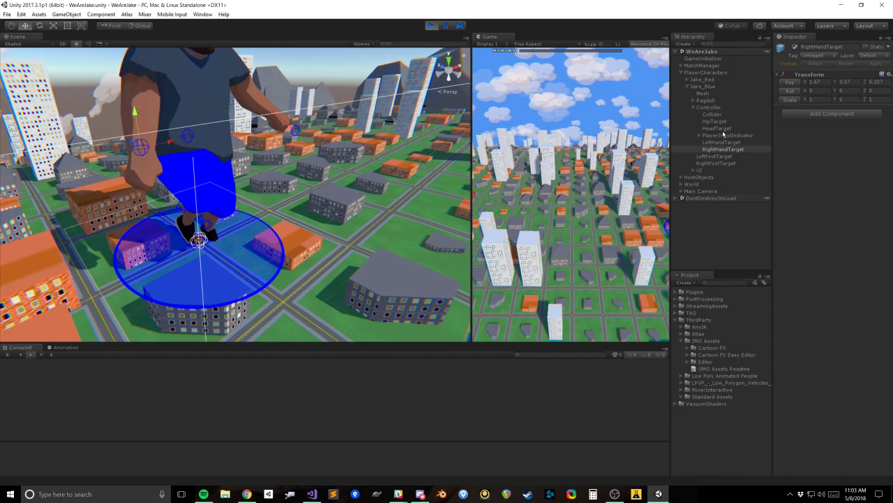
Step: Move Jake_Blue's RightFootTarget outward and forward to about X 1.75, Z 1.51
click(722, 142)
click(717, 163)
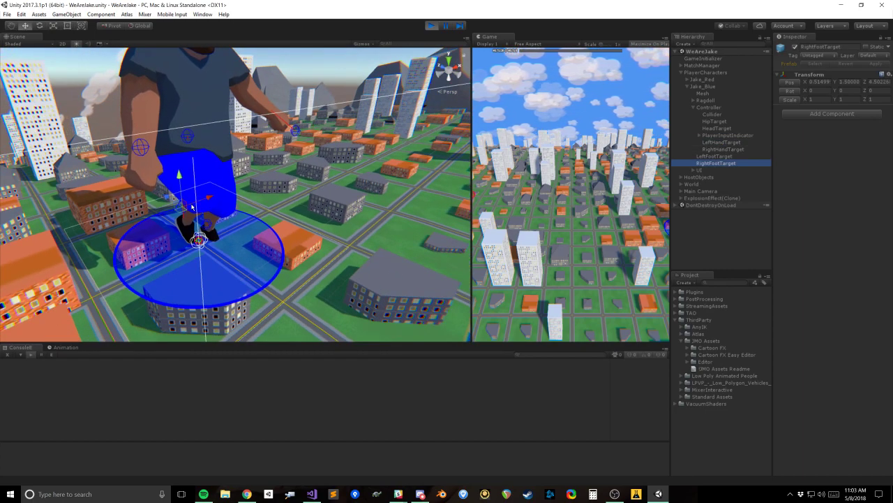
drag(186, 212, 171, 233)
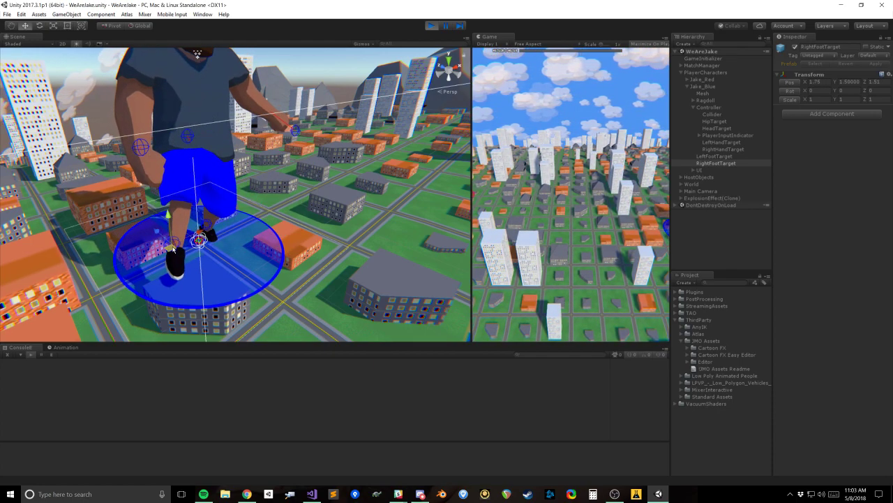
Step: Move Jake_Blue's LeftFootTarget forward to about X -0.65, Z 0.97
click(713, 156)
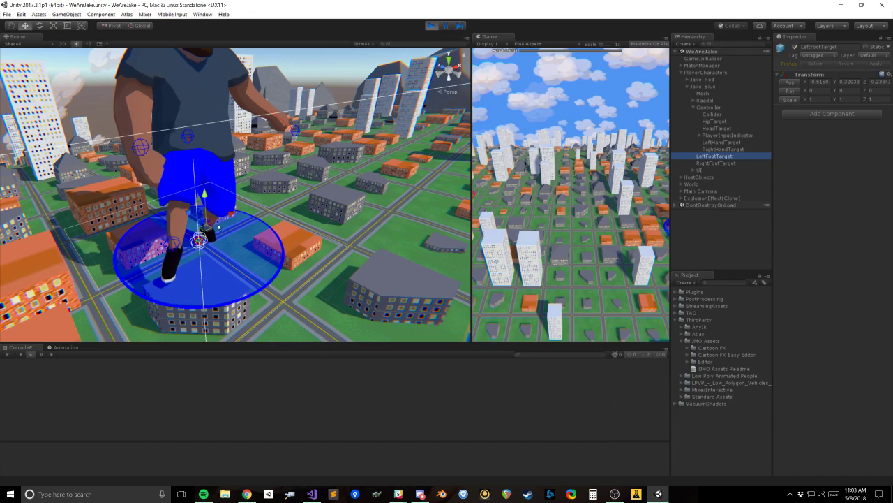
drag(207, 228, 262, 230)
alt+drag(204, 261, 244, 245)
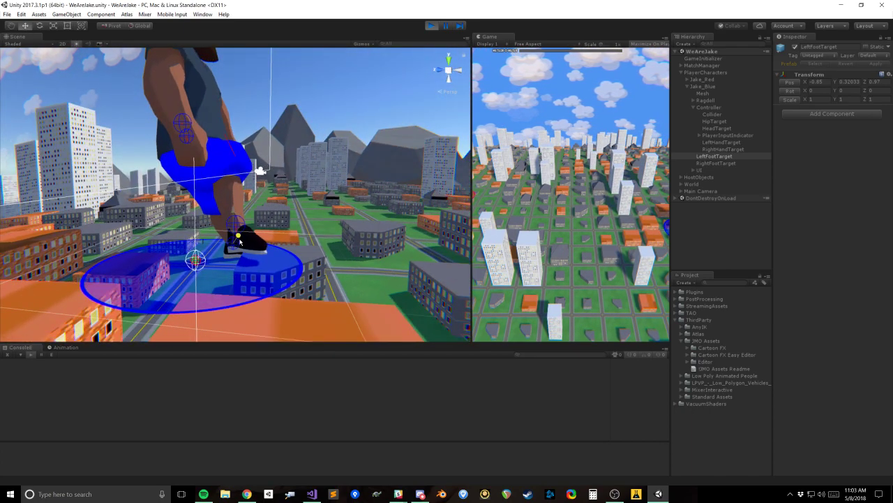
Step: Lift Jake_Blue's LeftFootTarget and move it forward to about Y 1.72, Z 5.11 to raise the leg
alt+drag(240, 242, 176, 187)
drag(539, 167, 218, 167)
alt+drag(173, 187, 274, 262)
drag(193, 206, 259, 182)
drag(110, 199, 322, 211)
drag(204, 220, 377, 229)
middle_drag(391, 230, 199, 173)
scroll(199, 173, down, 5)
alt+drag(199, 173, 233, 229)
drag(160, 239, 368, 225)
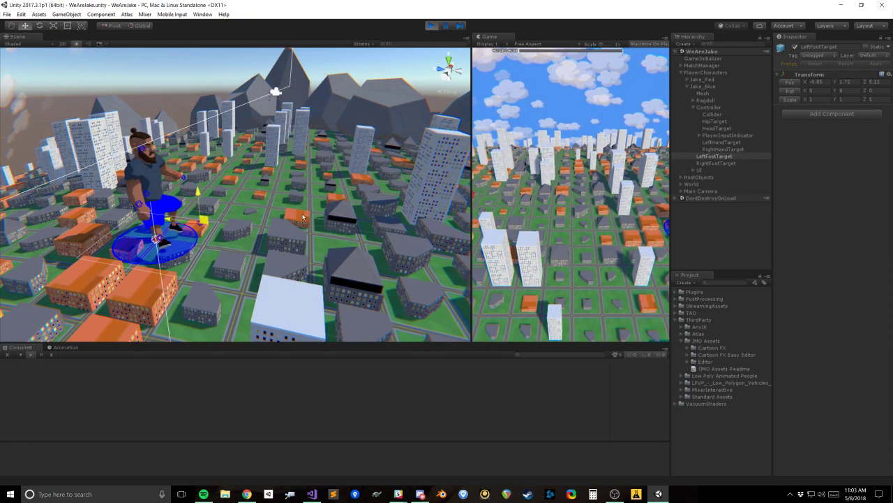
Step: Pull LeftFootTarget far out in front of Jake_Blue to test the leg's stretch, then return it near the body at about Z 0.14
drag(303, 218, 157, 219)
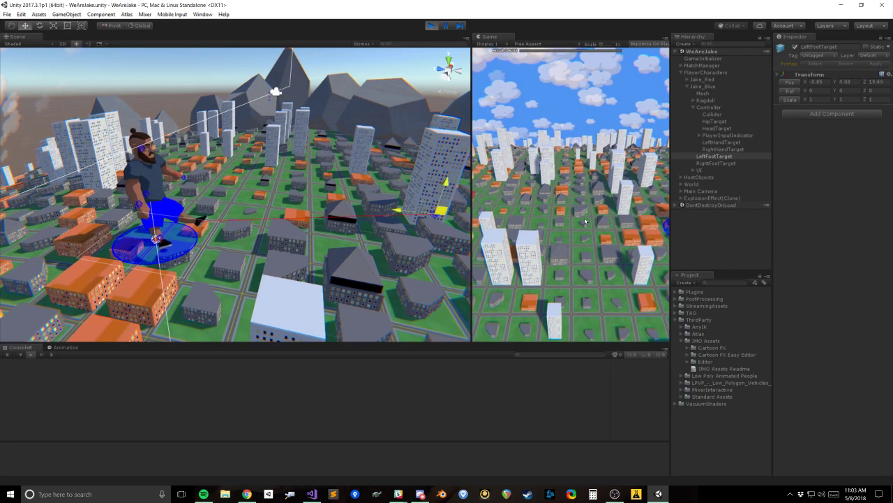
scroll(209, 224, down, 10)
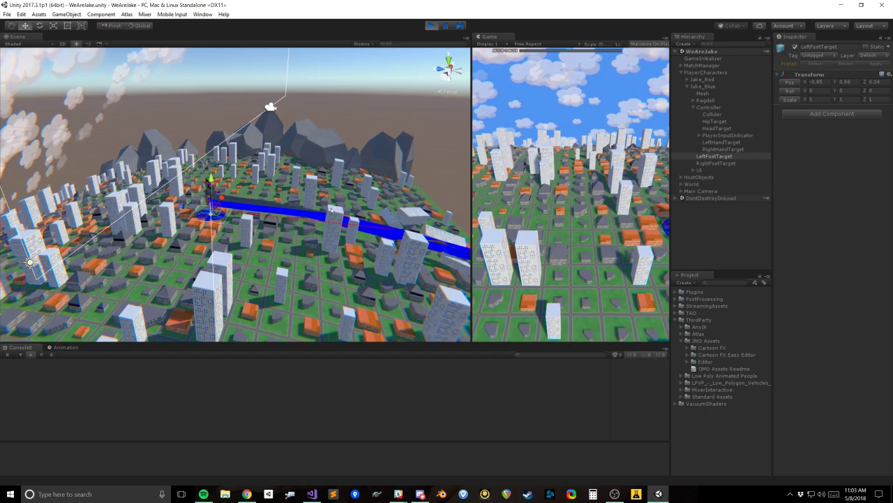
mouse_move(258, 210)
alt+mouse_down()
mouse_move(132, 130)
mouse_move(157, 199)
mouse_move(235, 207)
alt+mouse_up()
scroll(185, 201, up, 5)
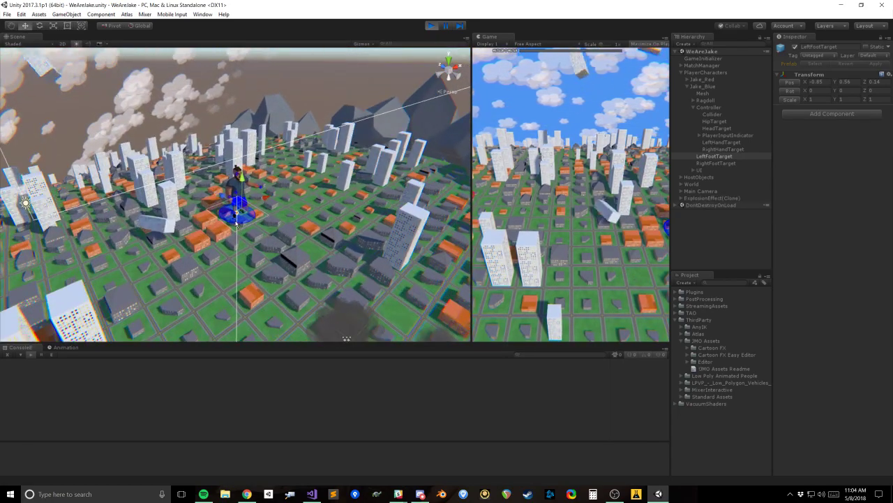
Step: Raise Jake_Blue's LeftFootTarget and move it forward again, to about Y 2.1, Z 2.9
scroll(186, 202, down, 10)
key(f)
alt+drag(220, 211, 267, 197)
alt+scroll(267, 196, up, 4)
alt+scroll(267, 197, up, 2)
alt+middle_drag(267, 197, 303, 282)
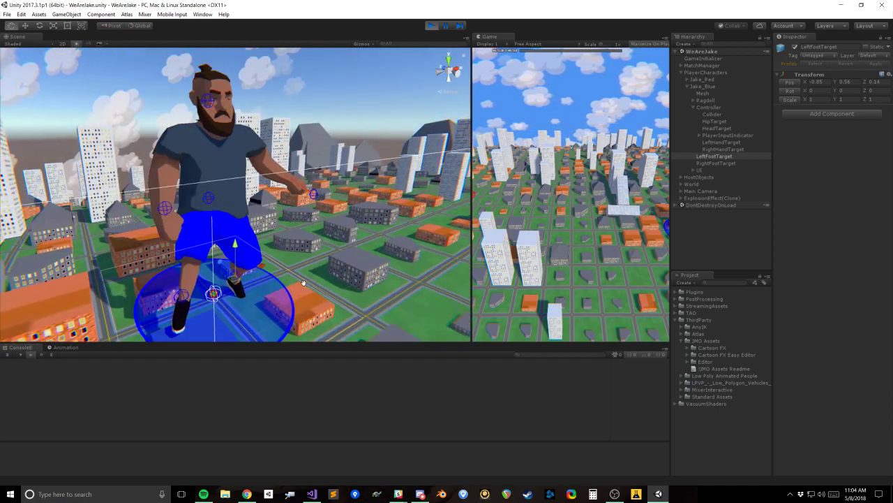
alt+scroll(294, 269, up, 3)
alt+drag(294, 269, 234, 257)
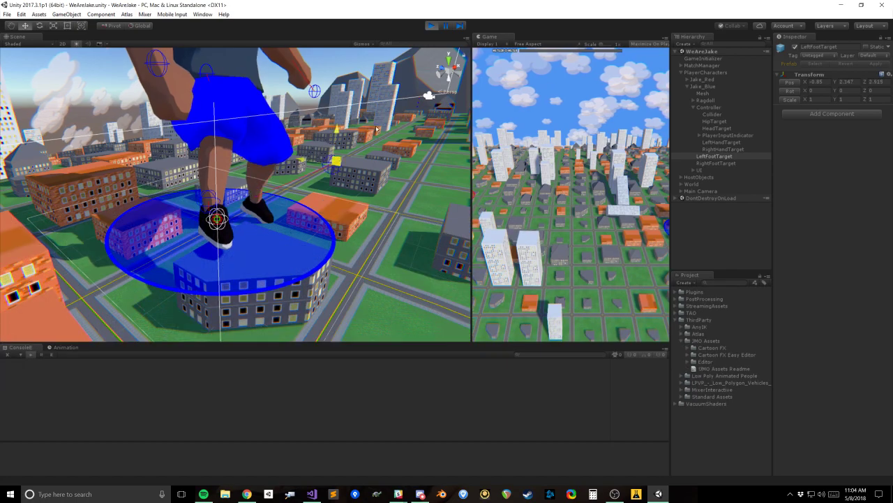
Step: Stretch LeftFootTarget far forward, then place it out to the side of Jake_Blue at about X -3.23, Y 2.25, Z 1.01
alt+middle_drag(325, 91, 300, 224)
alt+scroll(300, 224, down, 2)
drag(337, 35, 323, 280)
alt+middle_drag(323, 280, 261, 155)
alt+drag(261, 155, 276, 187)
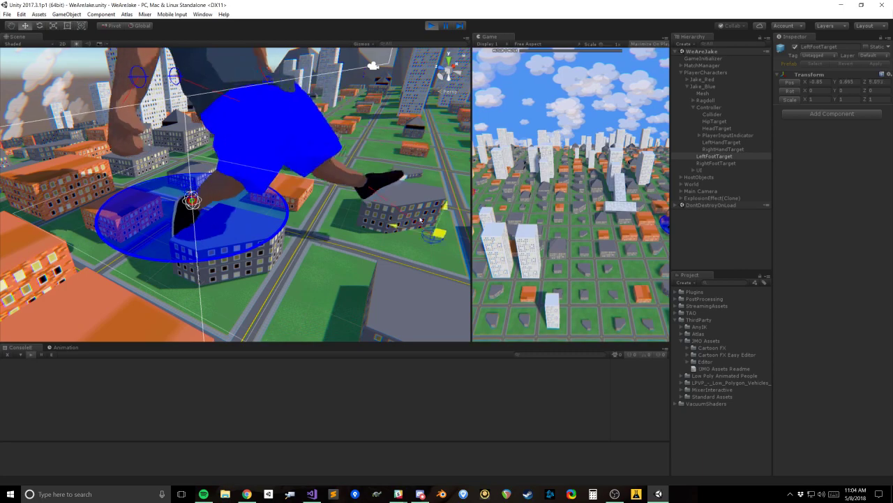
mouse_move(246, 147)
alt+mouse_down()
mouse_move(225, 218)
mouse_move(217, 182)
mouse_move(230, 174)
alt+mouse_up()
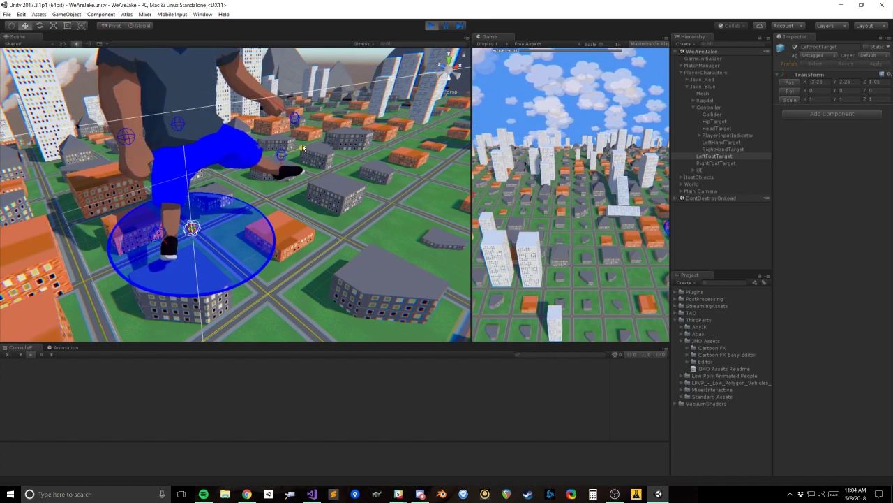
Step: Move RightFootTarget to about X 0.31, Y 1.47, Z 1.69 and LeftFootTarget to about X 0.23, Y 2.72, Z 0.29
click(715, 163)
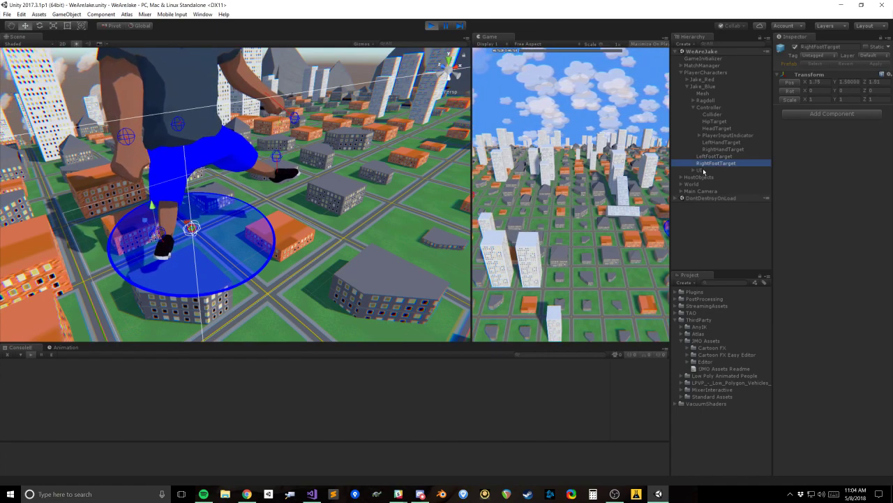
drag(160, 230, 112, 224)
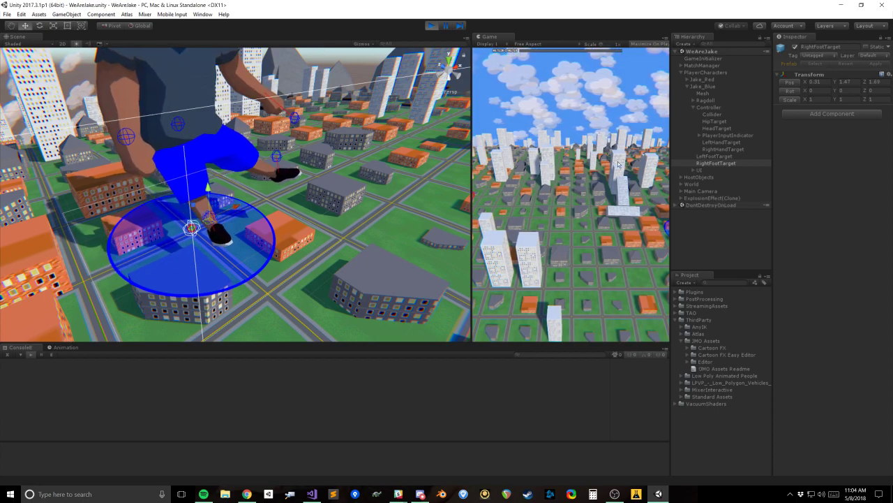
click(715, 157)
drag(279, 153, 194, 229)
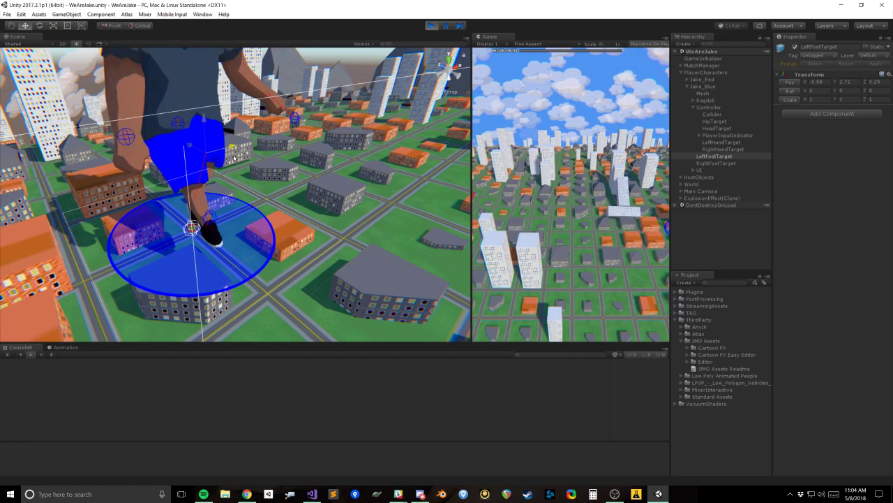
middle_drag(215, 164, 258, 231)
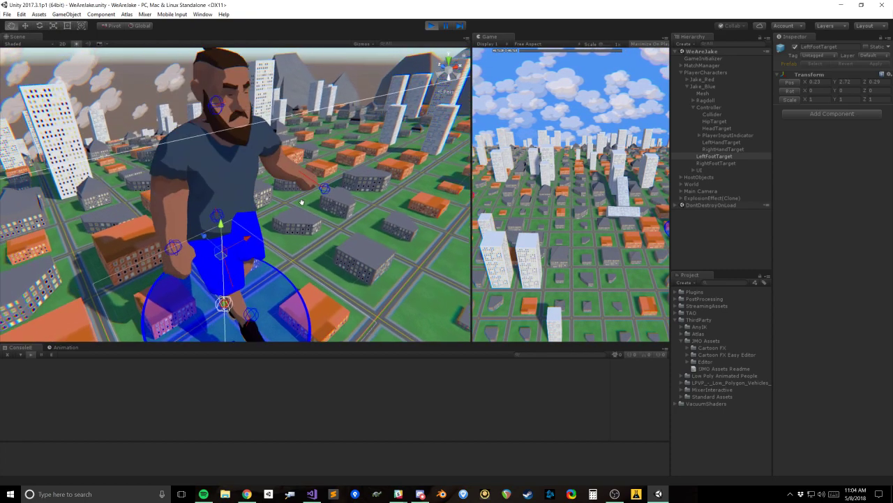
alt+drag(257, 231, 349, 234)
Step: Rotate Jake_Blue's HeadTarget strongly, to about X 328, Y 328.5, Z 202.6, to tip the ragdoll's whole body over
click(725, 128)
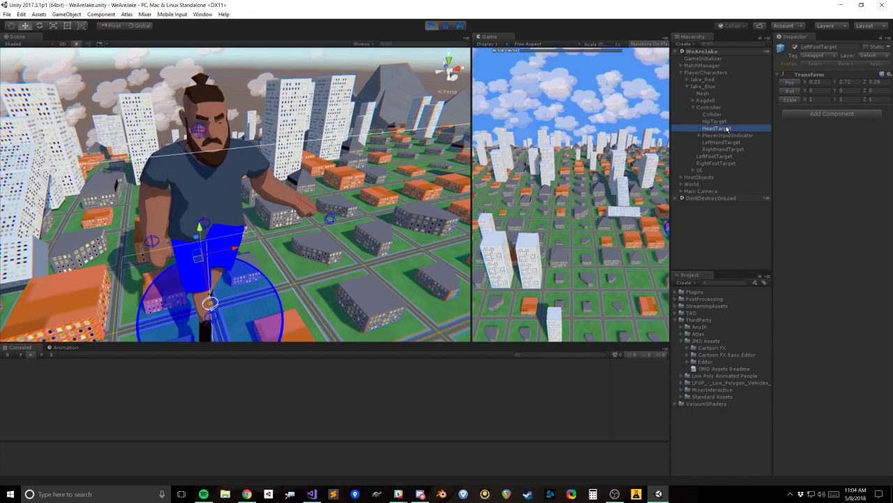
mouse_move(202, 132)
alt+mouse_down()
mouse_move(314, 127)
mouse_move(285, 123)
mouse_move(291, 144)
mouse_move(286, 90)
mouse_move(266, 103)
alt+mouse_up()
key(e)
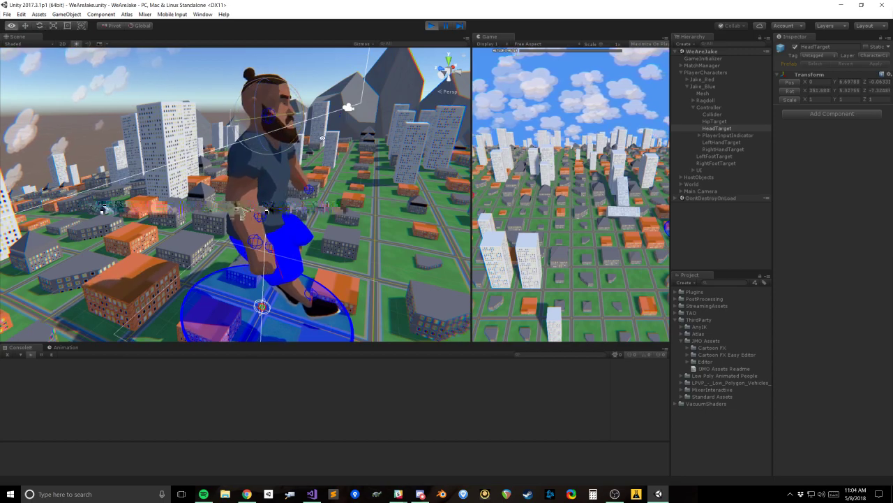
alt+drag(342, 107, 258, 112)
middle_drag(258, 111, 288, 174)
scroll(280, 178, up, 3)
drag(204, 162, 202, 142)
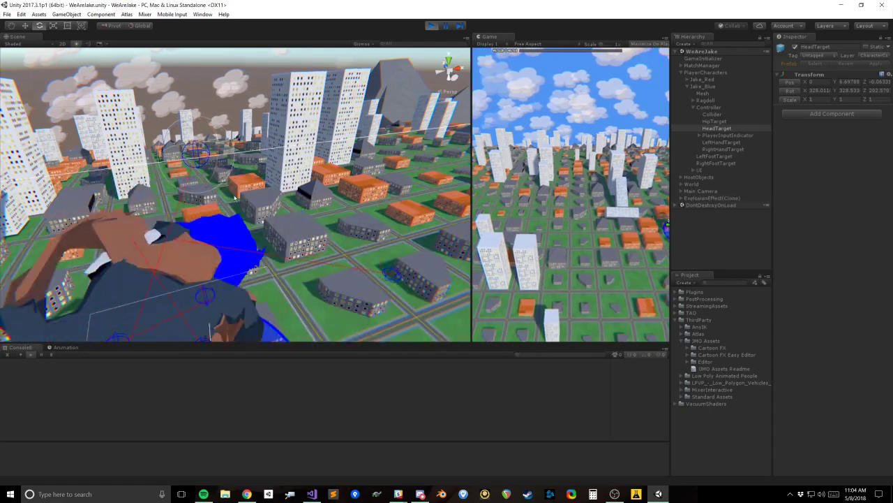
middle_drag(236, 273, 257, 192)
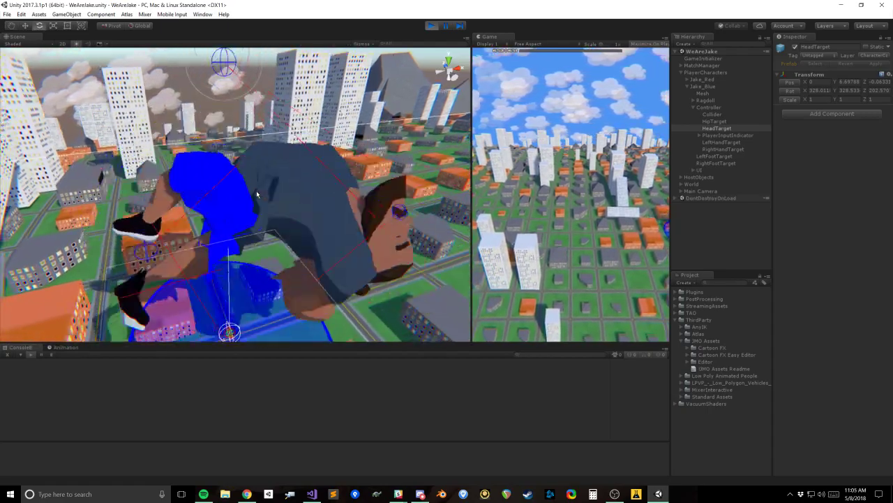
mouse_move(257, 194)
alt+mouse_down()
mouse_move(252, 215)
mouse_move(300, 236)
mouse_move(389, 245)
mouse_move(92, 195)
mouse_move(59, 212)
alt+mouse_up()
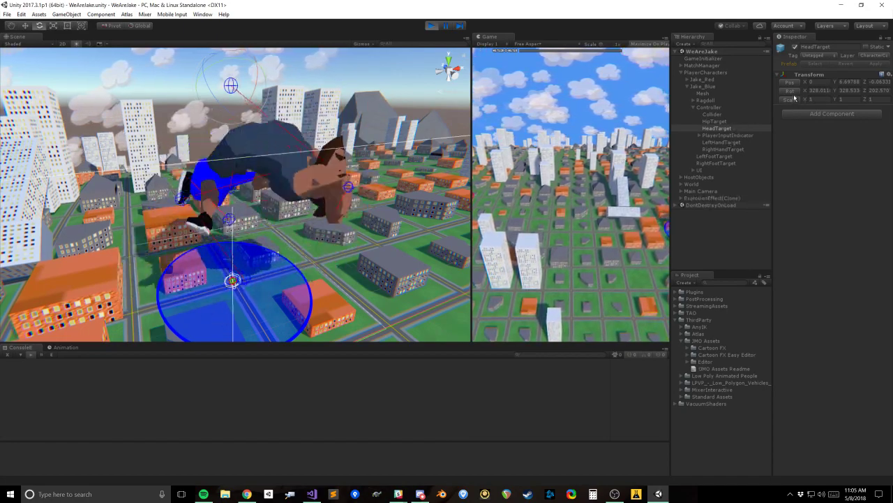
Step: Rotate HeadTarget further to about Z 130 to bend the body, then reset its rotation to 0 on all axes
mouse_move(293, 133)
alt+mouse_down()
mouse_move(262, 108)
mouse_move(242, 109)
mouse_move(248, 101)
alt+mouse_up()
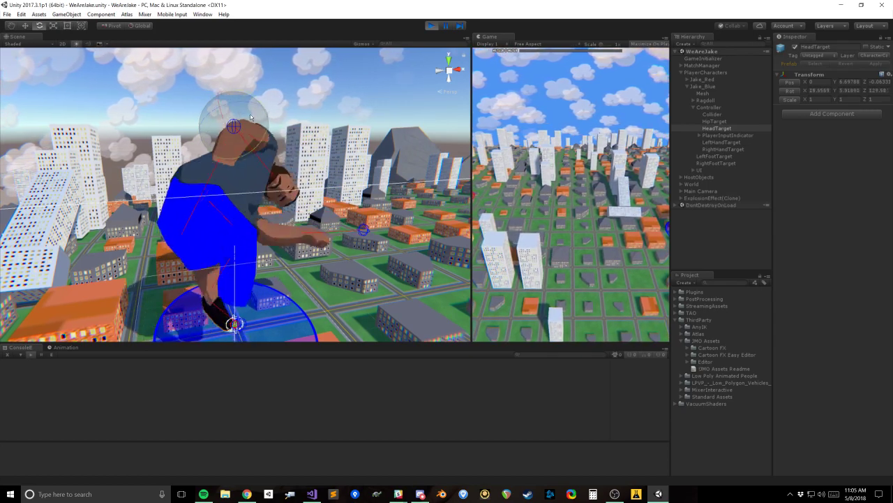
scroll(297, 126, up, 10)
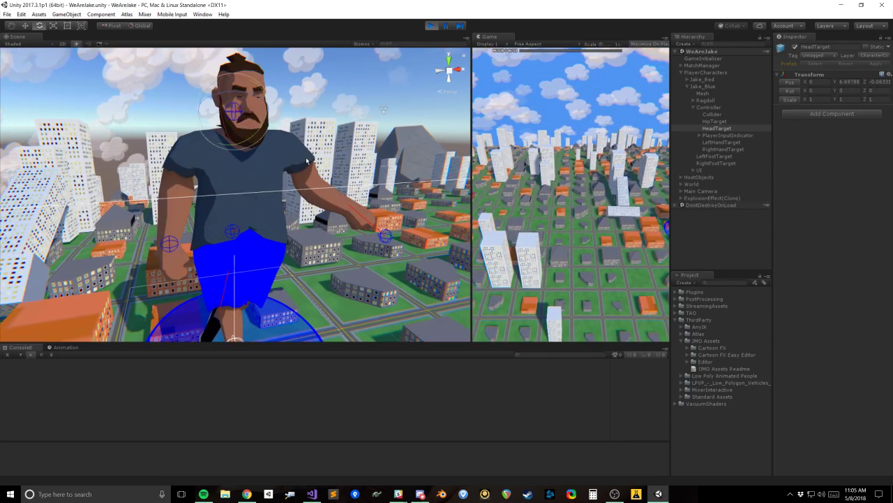
middle_drag(297, 120, 303, 191)
alt+drag(305, 214, 334, 168)
Step: Expand Jake_Blue's Ragdoll hierarchy through hips and spine, and select the chest bone to show it on the character
click(715, 122)
key(Down)
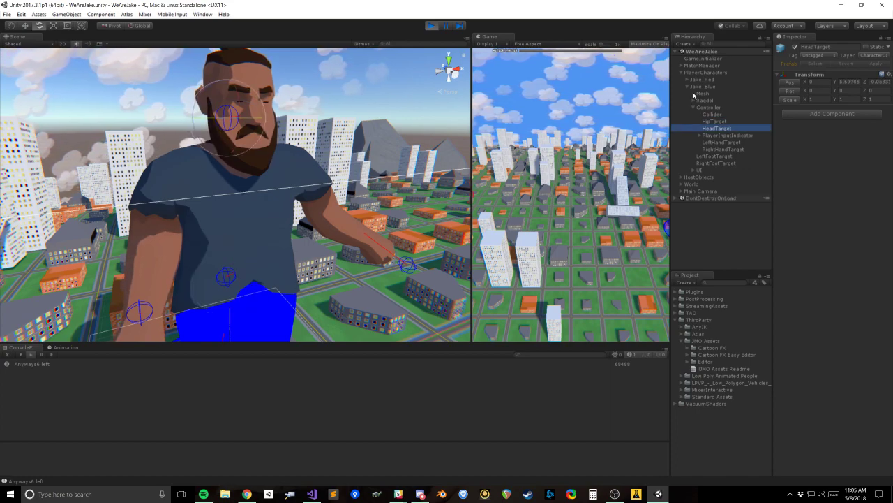
click(691, 100)
click(699, 107)
click(705, 114)
click(712, 122)
click(721, 121)
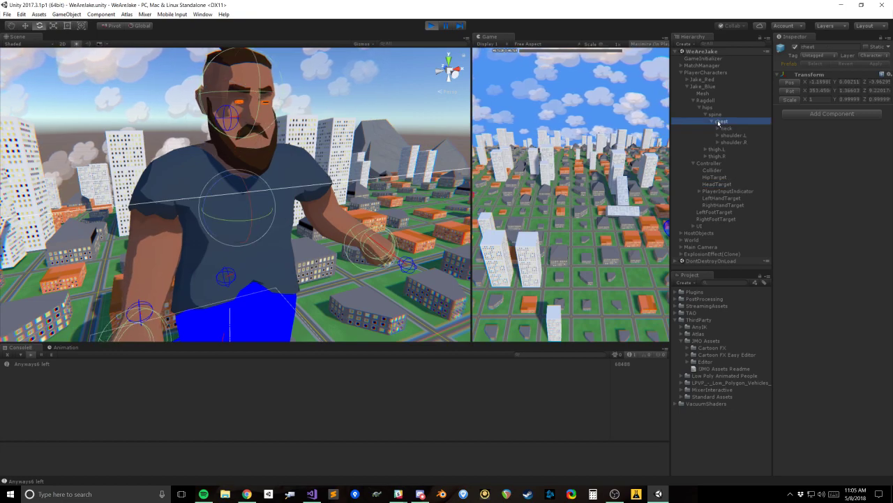
right_drag(291, 206, 269, 171)
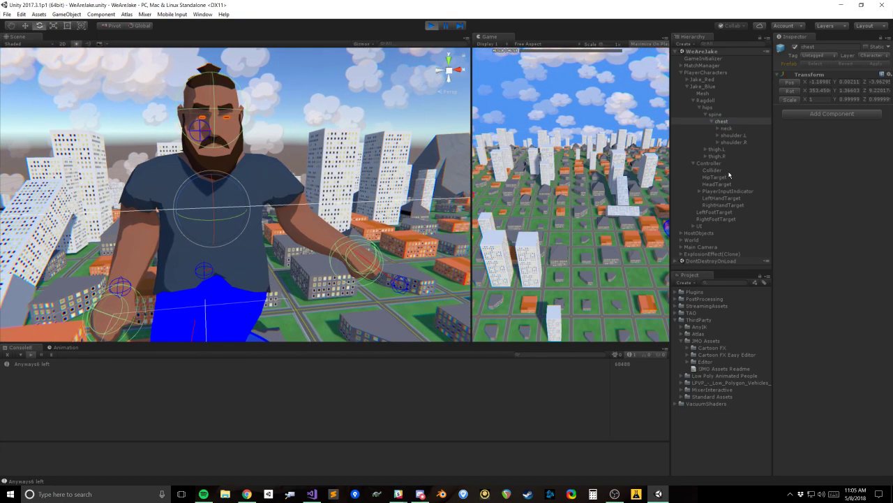
Step: Expand the neck and head 1 bones, and select the hips and head_end bones to inspect them
click(721, 128)
click(718, 130)
click(695, 108)
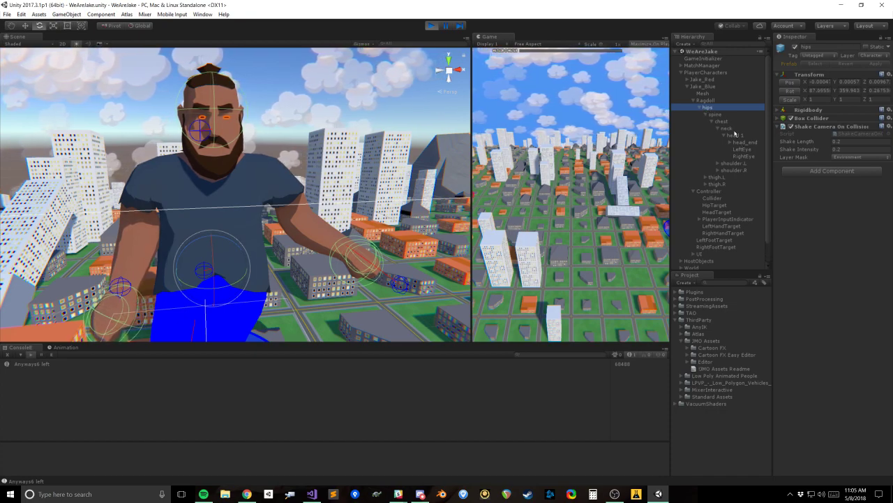
click(744, 141)
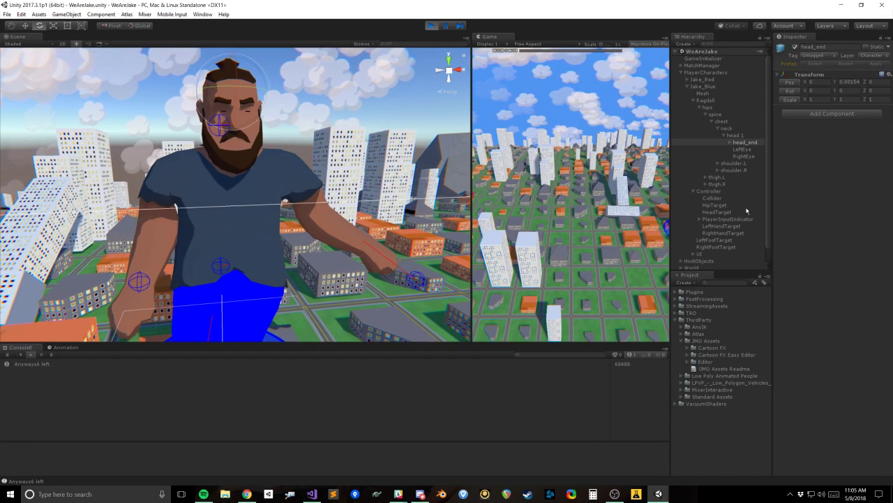
Step: Try a slight rotation of HeadTarget, to about X 5.4, Y 2.2, Z 4.7, and undo it
click(719, 212)
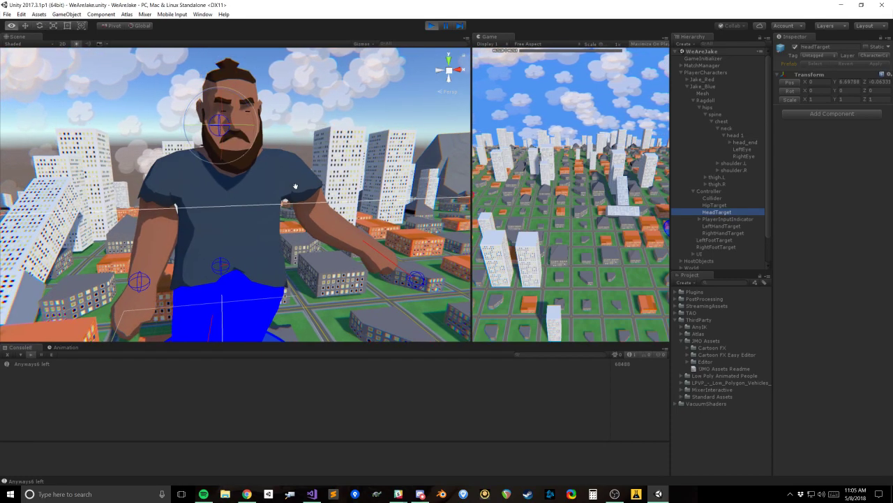
alt+drag(295, 186, 332, 224)
drag(280, 173, 291, 149)
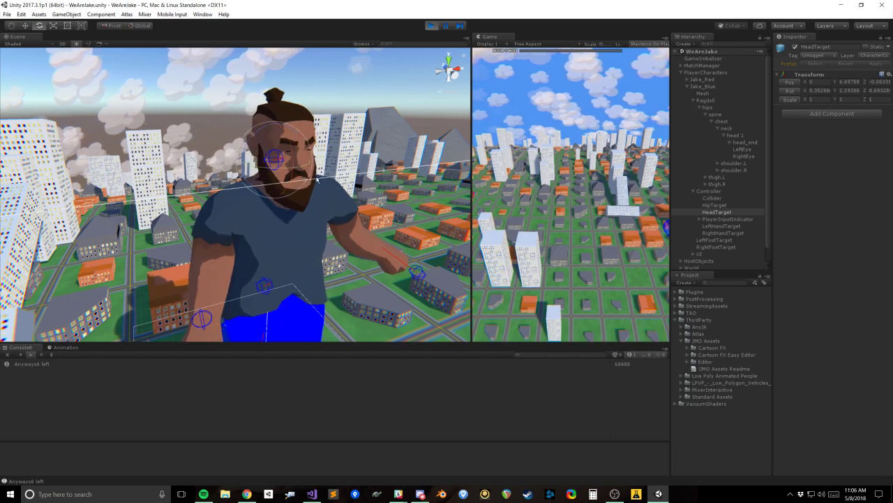
key(ctrl+z)
key(ctrl+z)
middle_drag(398, 238, 358, 205)
Step: Compare the ragdoll's head_end bone with the controller's HeadTarget and HipTarget by selecting each of them
click(740, 142)
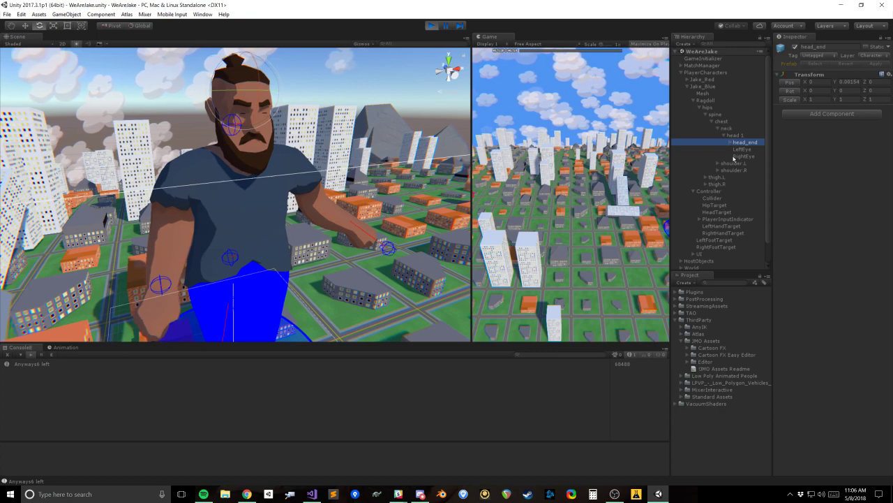
click(719, 212)
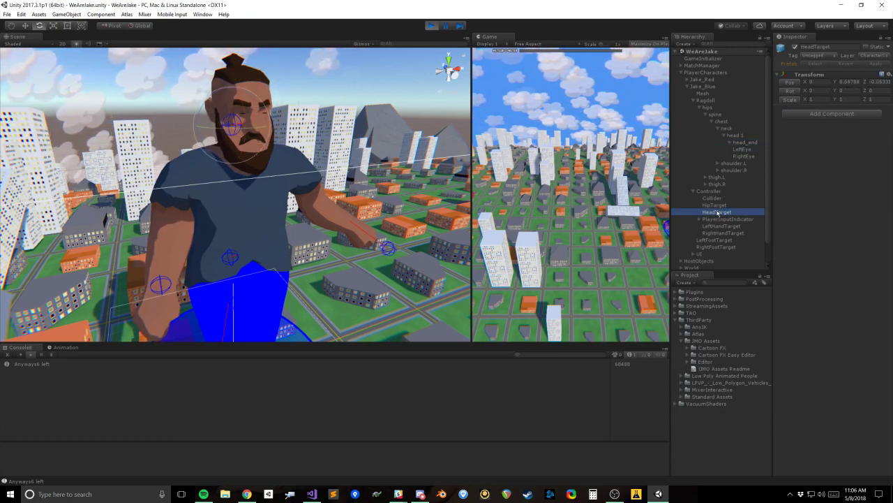
middle_drag(336, 165, 349, 188)
click(720, 206)
click(720, 212)
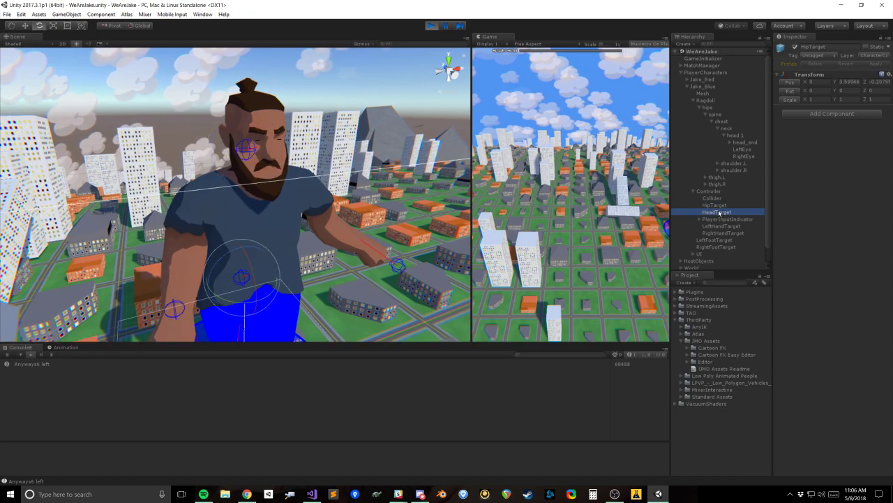
Step: Select all the ragdoll bones from hips to thigh.R to show the full bone set
click(744, 142)
click(713, 183)
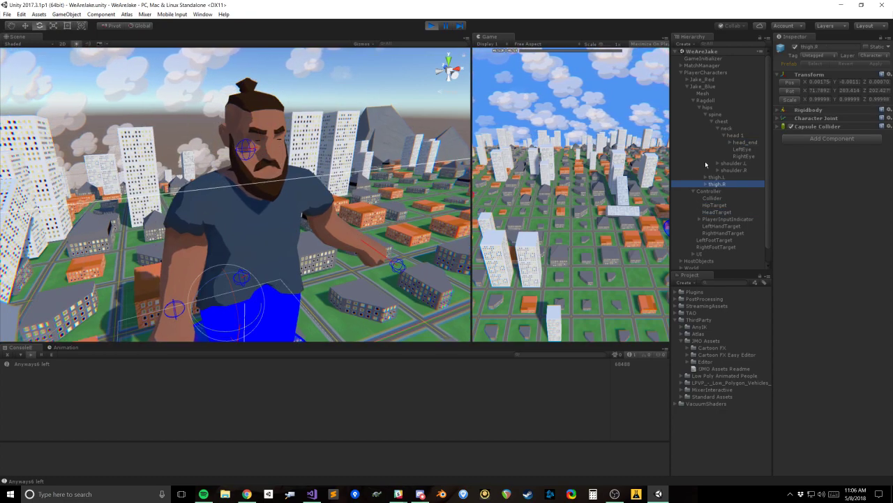
shift+click(709, 106)
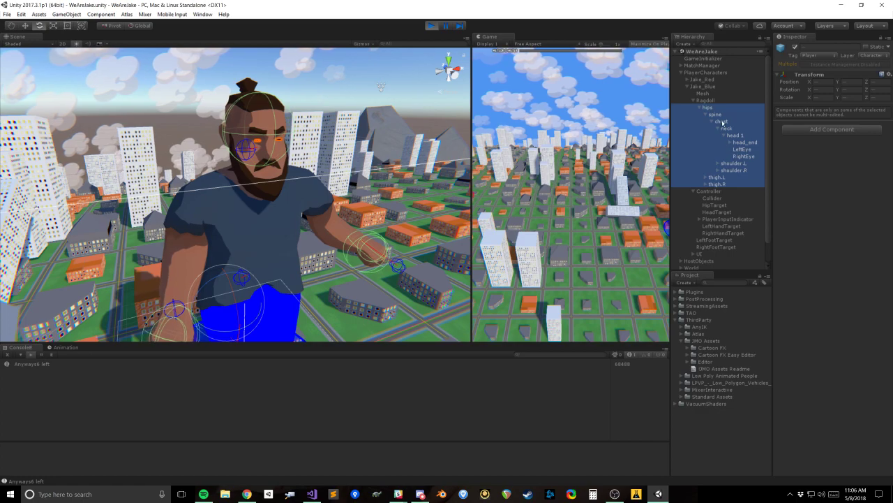
Step: Select the controller's HeadTarget and the ragdoll's head_end bone in turn to show how they correspond
click(721, 206)
click(723, 218)
click(719, 213)
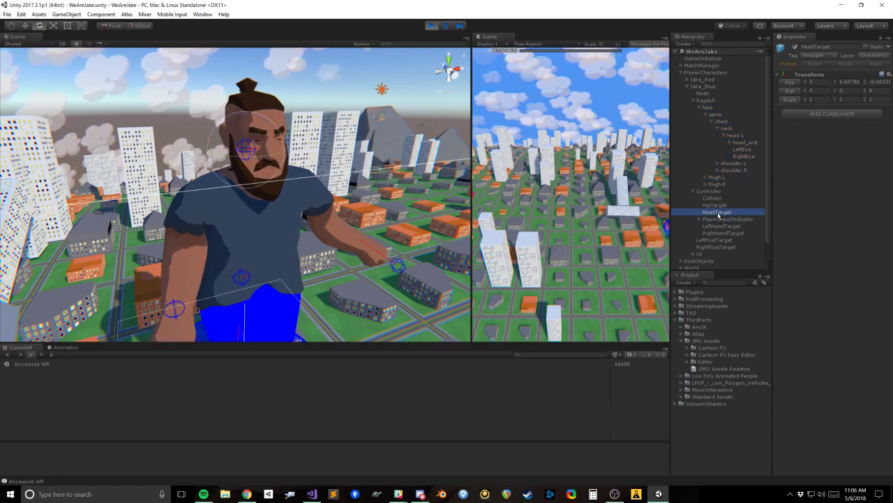
click(744, 143)
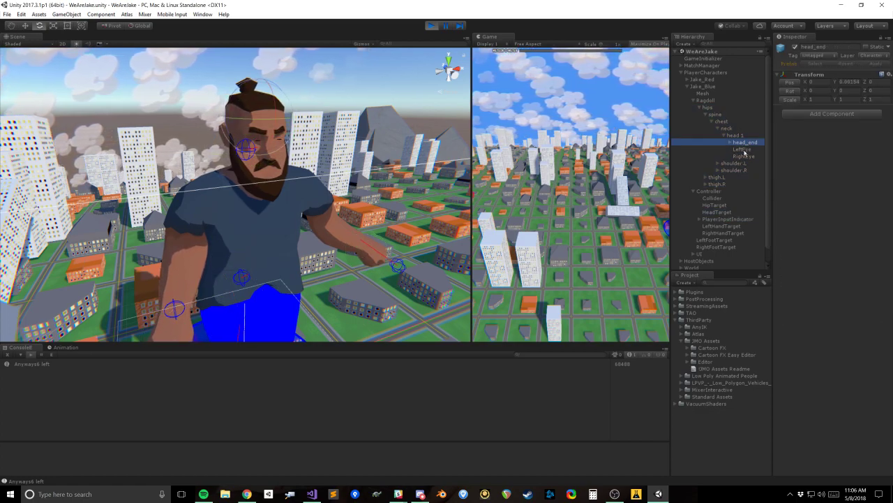
Step: Rotate the controller's HeadTarget slightly to about X 0.9, Y 354.1
click(725, 212)
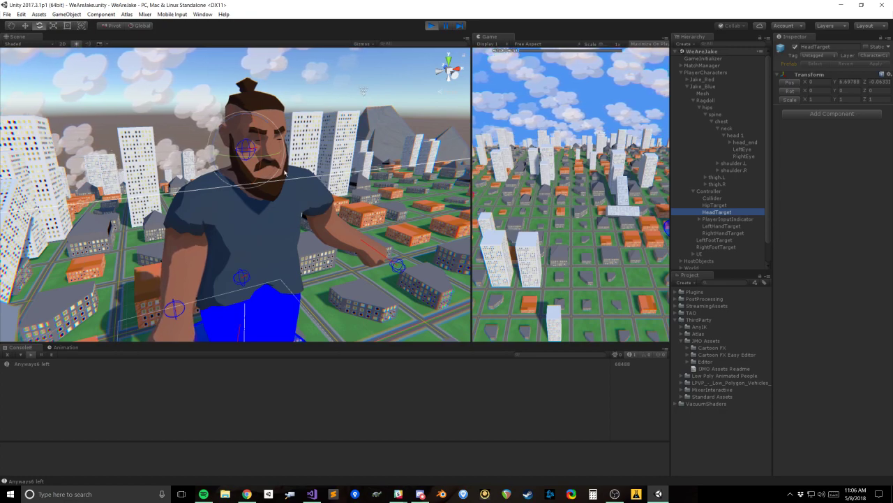
mouse_move(260, 152)
mouse_down()
mouse_move(180, 150)
mouse_move(231, 133)
mouse_move(220, 128)
mouse_move(254, 159)
mouse_move(228, 149)
mouse_move(250, 155)
mouse_up()
Step: Compare the ragdoll's hips bone with the controller's HipTarget and collapse the hips entry in the Ragdoll Bone Controller
click(763, 107)
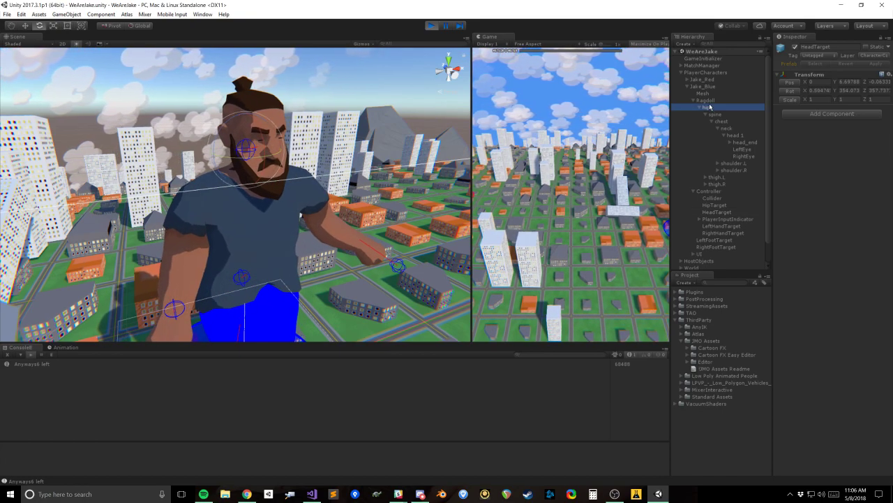
middle_drag(314, 274, 319, 226)
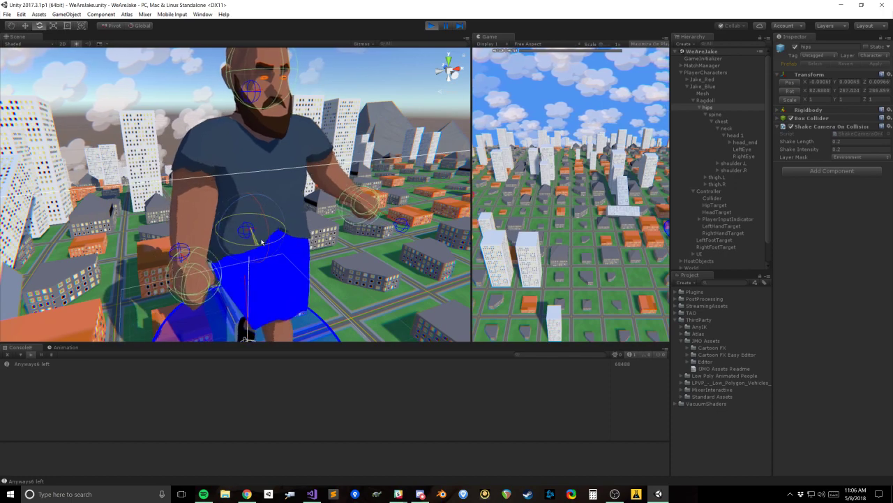
click(718, 205)
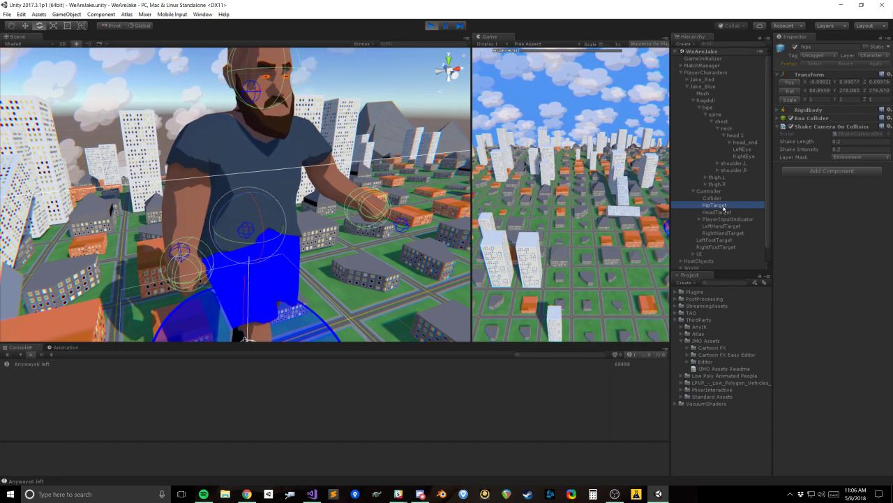
click(710, 191)
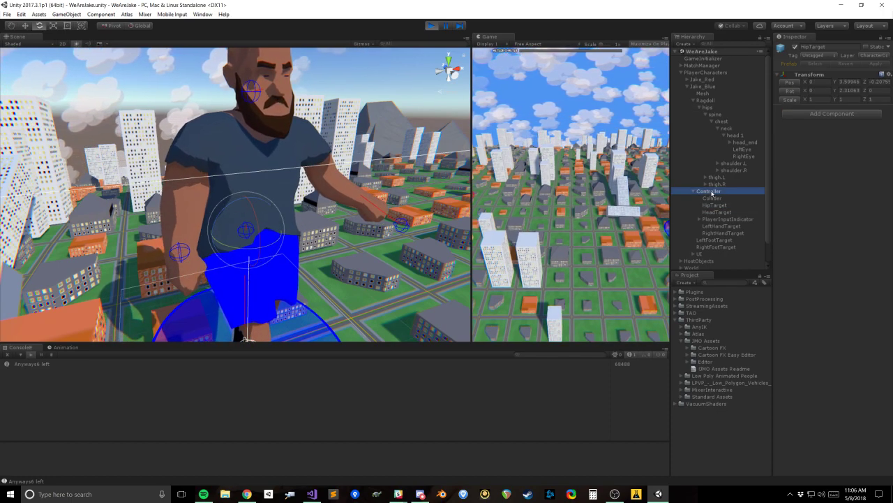
click(792, 258)
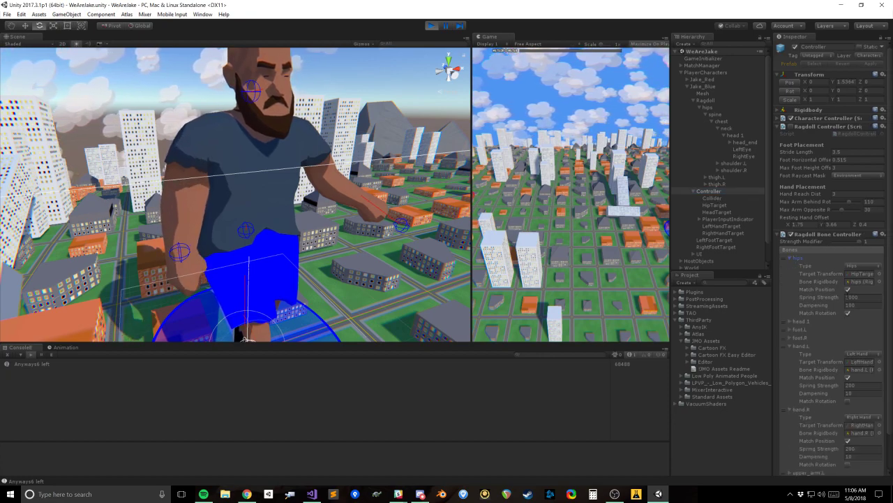
click(788, 258)
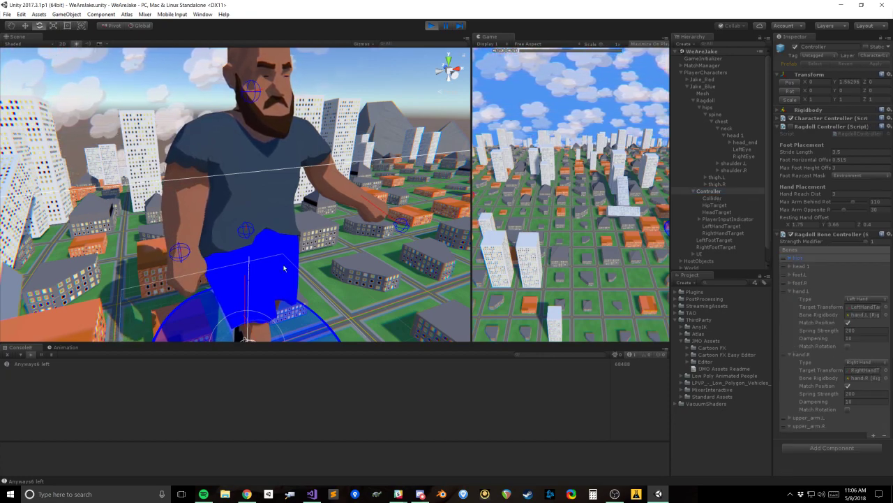
click(716, 205)
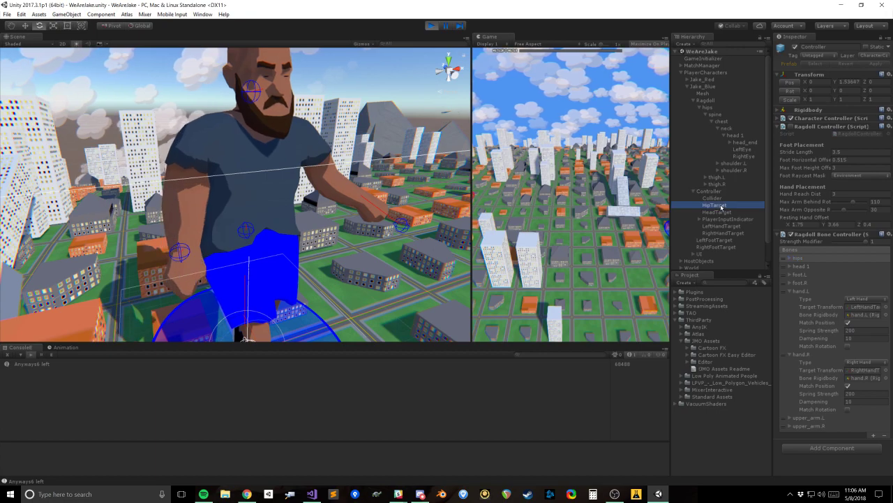
Step: Rotate the ragdoll's neck bone to about X 5.4, Y 328, Z 359
click(728, 129)
middle_drag(349, 117, 355, 183)
alt+drag(355, 183, 282, 211)
alt+scroll(339, 242, up, 3)
middle_drag(321, 256, 298, 200)
alt+drag(283, 215, 290, 215)
drag(267, 162, 319, 207)
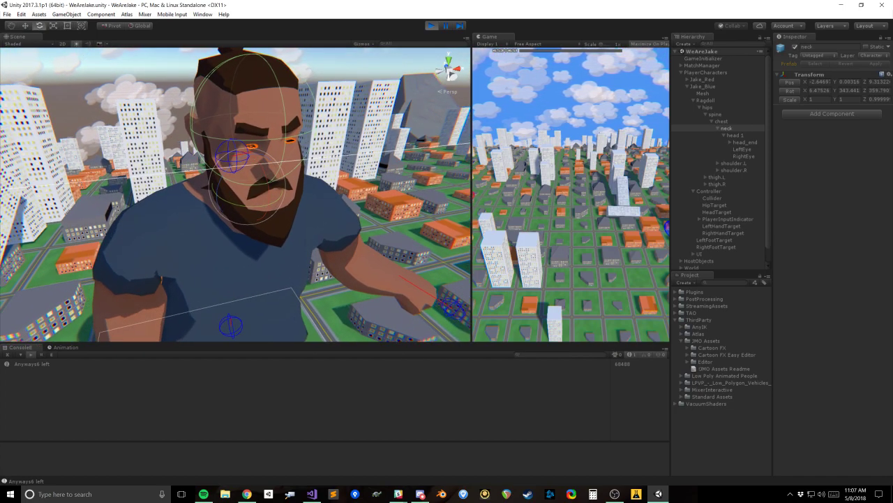
key(alt+Tab)
drag(248, 208, 309, 184)
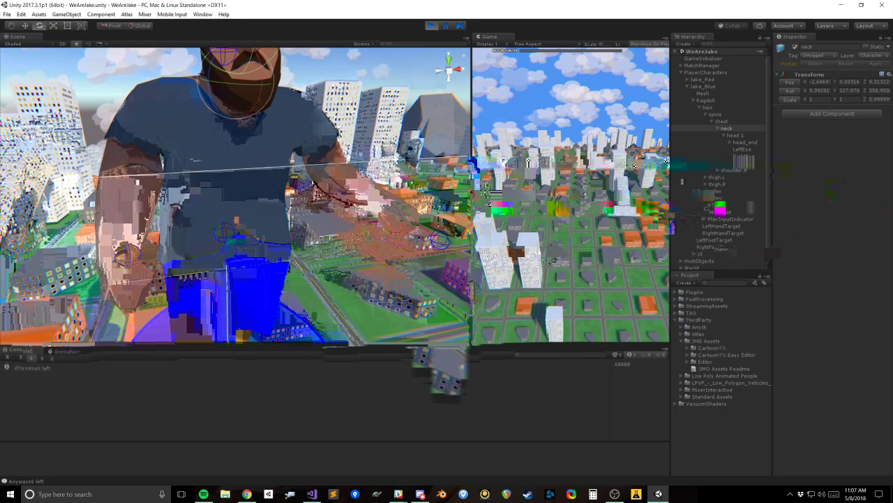
Step: Examine the ragdoll's head_end, LeftEye, neck and head 1 bones to see which components each one carries
click(308, 183)
drag(767, 203, 762, 205)
scroll(762, 203, up, 10)
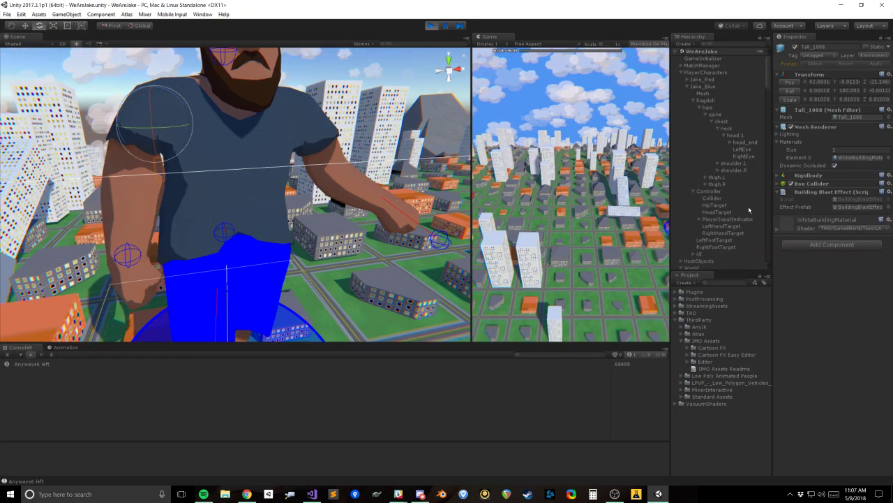
alt+click(681, 191)
click(745, 120)
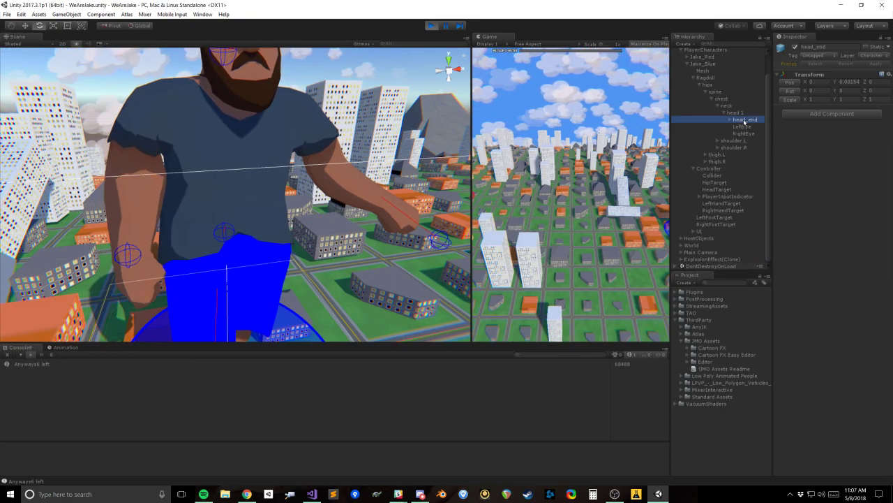
click(744, 126)
scroll(220, 164, down, 2)
middle_drag(220, 164, 244, 210)
scroll(244, 210, down, 1)
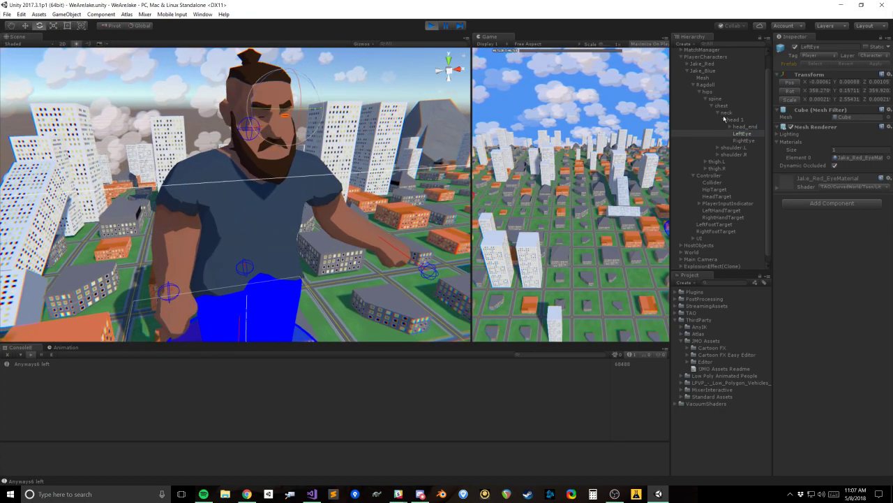
click(737, 112)
click(733, 120)
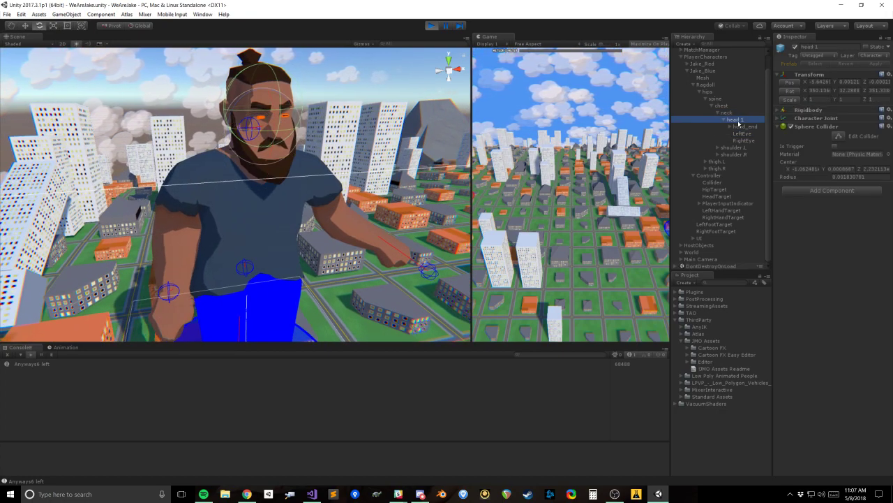
alt+drag(211, 142, 270, 168)
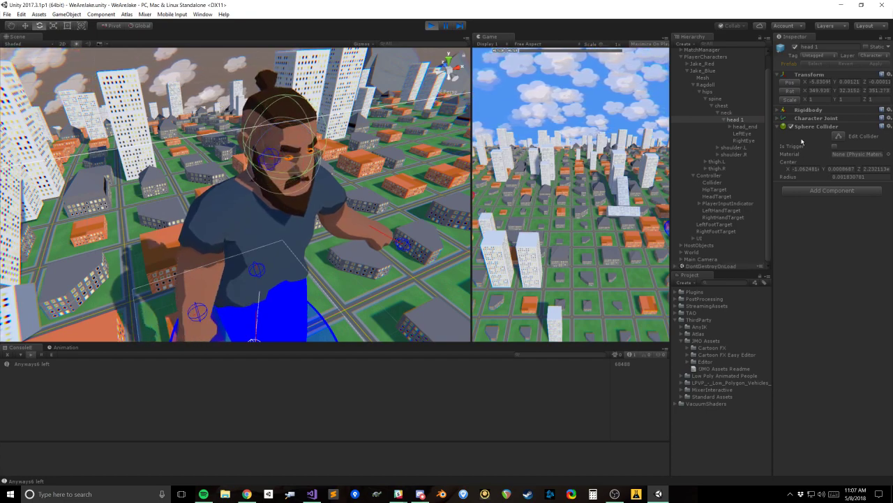
alt+drag(321, 201, 448, 228)
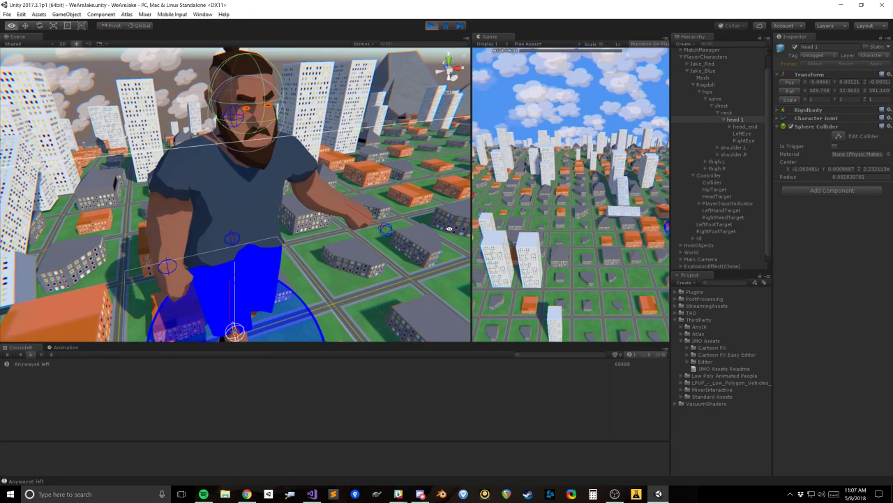
Step: Add a bone entry to the controller's Ragdoll Bone Controller list and set its type to Generic
click(753, 177)
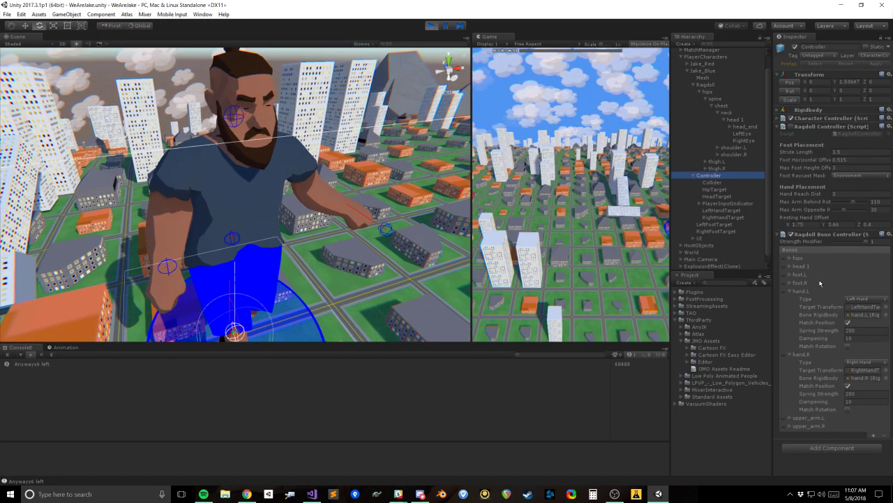
click(791, 354)
click(789, 290)
click(873, 325)
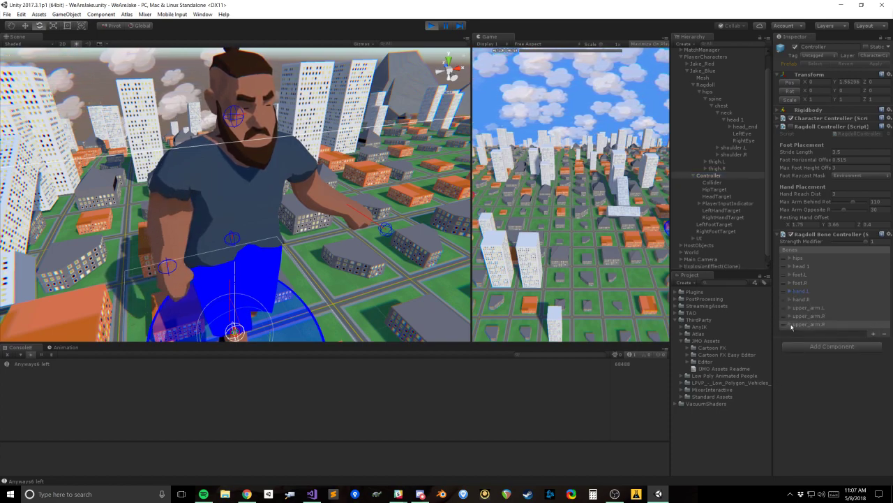
click(806, 324)
click(866, 335)
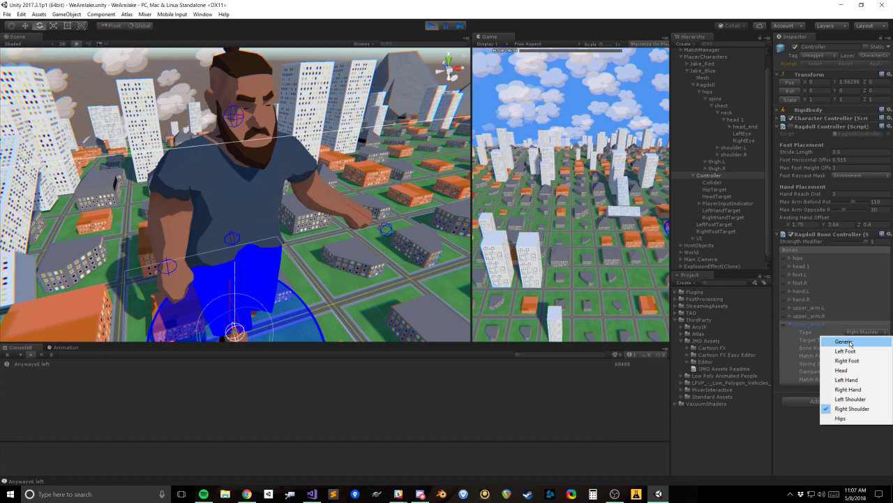
click(862, 340)
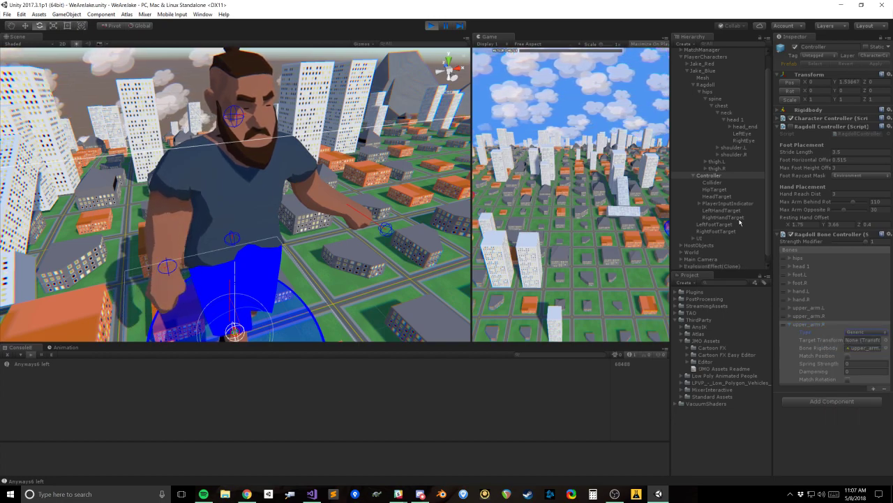
right_click(710, 175)
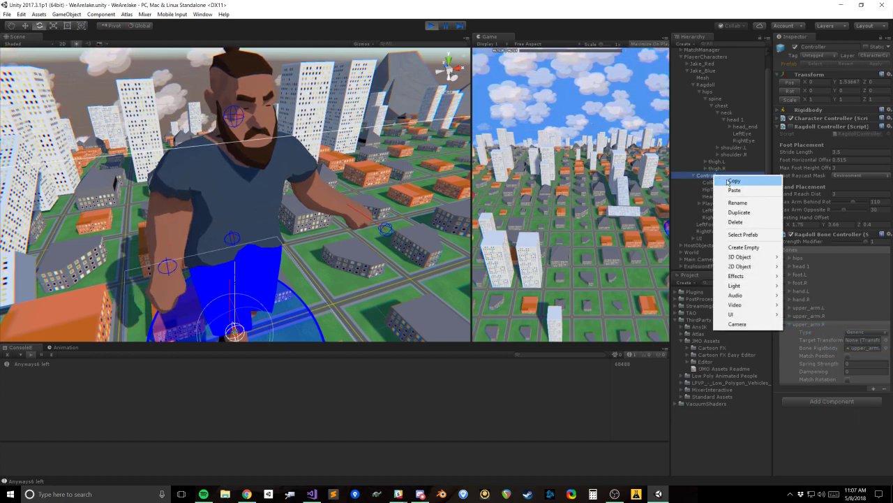
click(744, 248)
alt+drag(256, 266, 300, 187)
click(733, 220)
click(737, 224)
key(Delete)
click(733, 225)
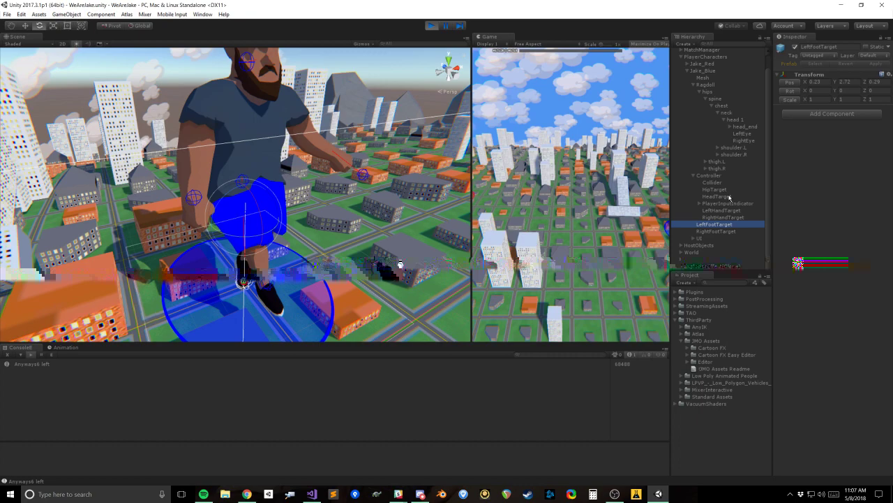
click(730, 196)
click(744, 134)
click(730, 105)
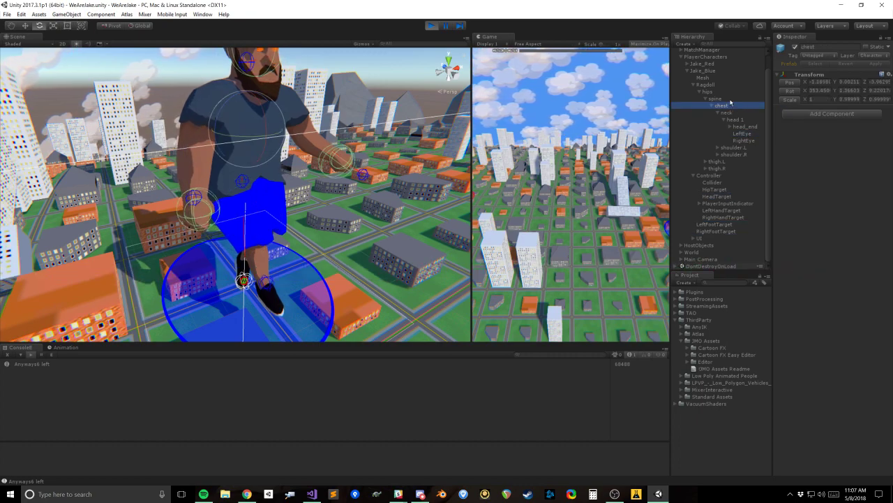
Step: Create an empty child object under Controller and copy the Transform component of the ragdoll's neck bone
right_click(721, 185)
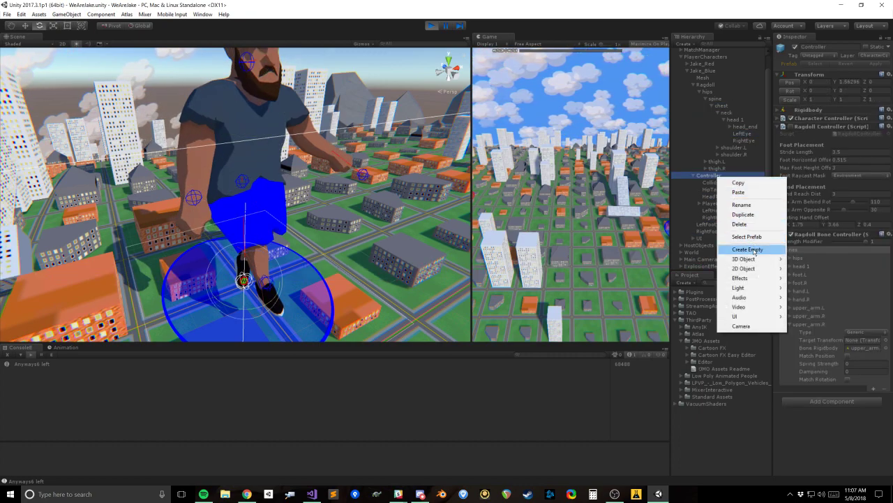
click(753, 247)
click(732, 115)
click(891, 79)
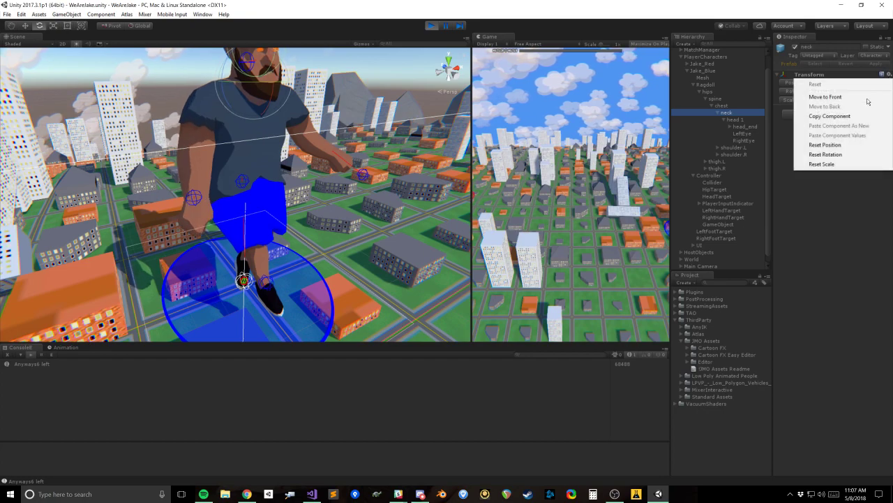
click(832, 117)
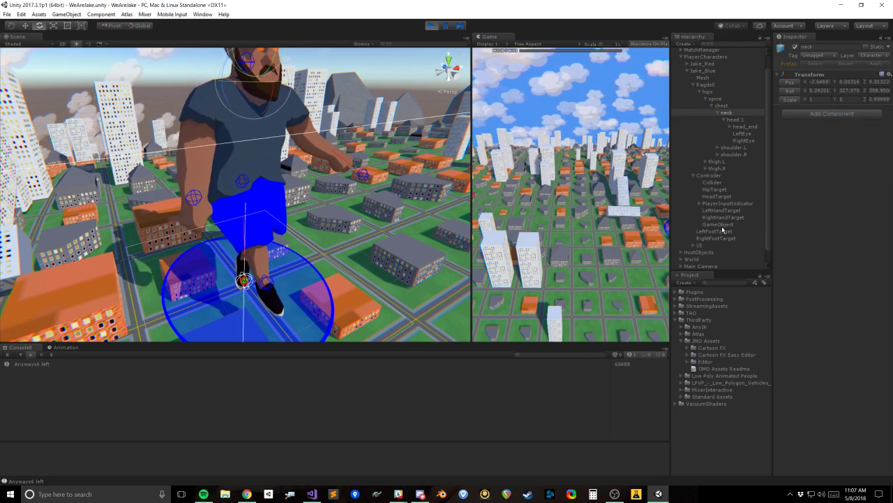
Step: Rename the new empty object under Controller as NeckTarget
click(721, 225)
key(F2)
key(r)
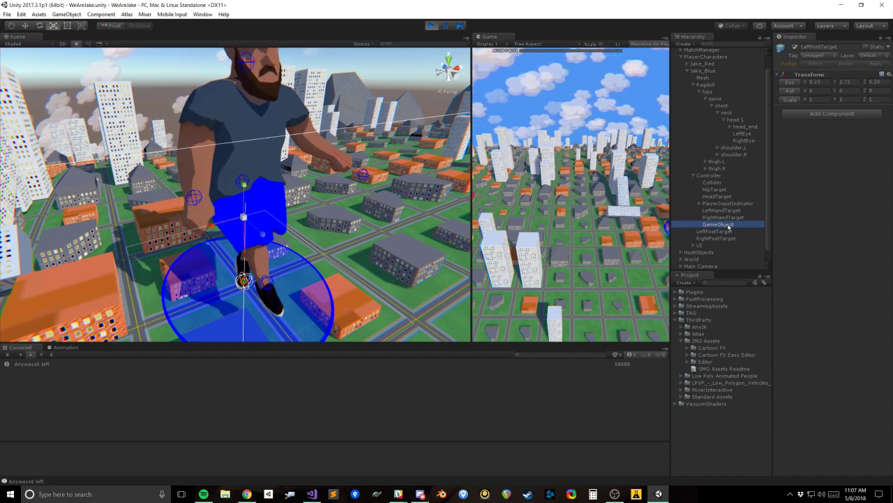
key(e)
click(696, 162)
click(722, 224)
key(F2)
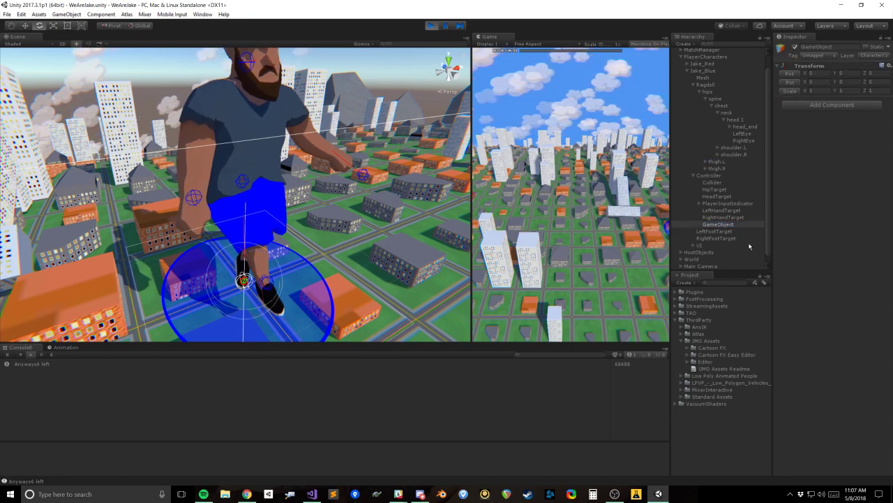
click(735, 226)
scroll(734, 228, down, 2)
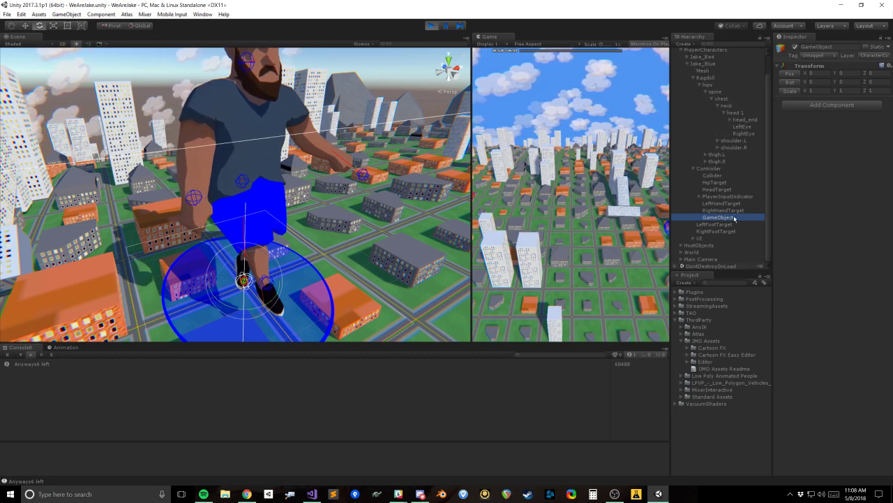
click(821, 47)
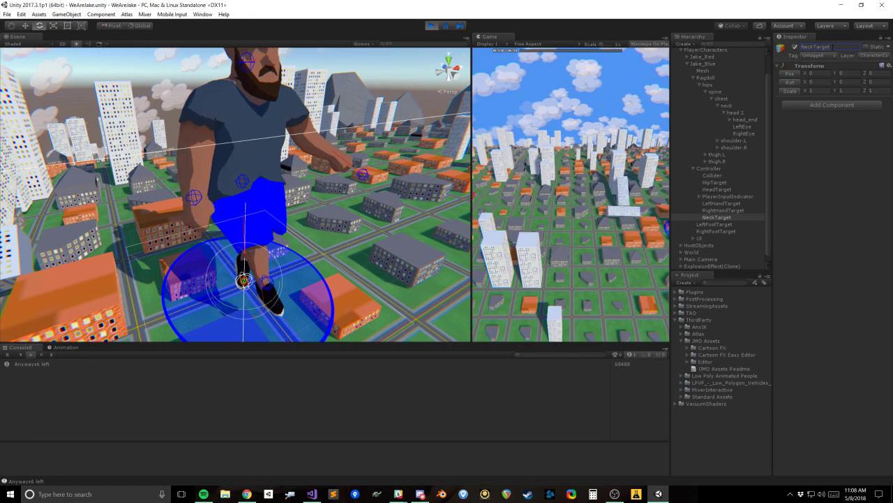
Step: Paste the copied neck Transform values onto NeckTarget
click(882, 65)
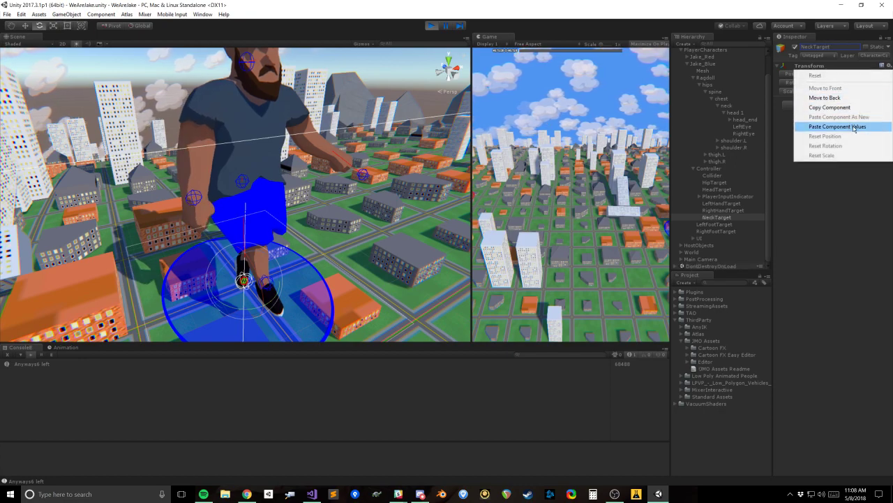
click(830, 122)
scroll(735, 202, up, 2)
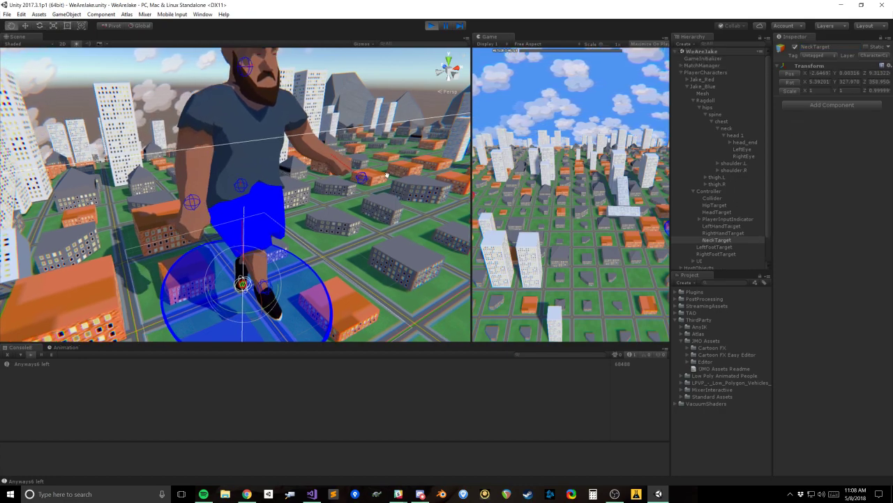
Step: Assign NeckTarget as the Target Transform of the new Generic bone entry in Controller's Ragdoll Bone Controller
click(746, 143)
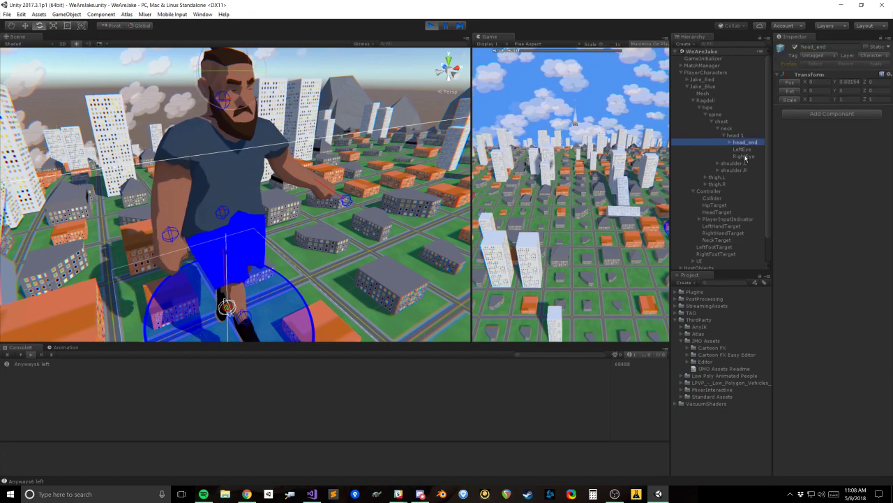
click(709, 191)
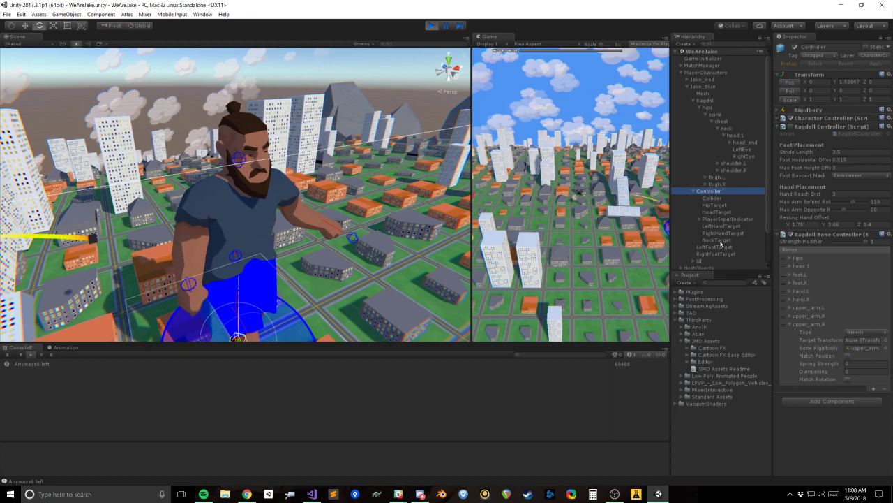
drag(865, 350, 864, 342)
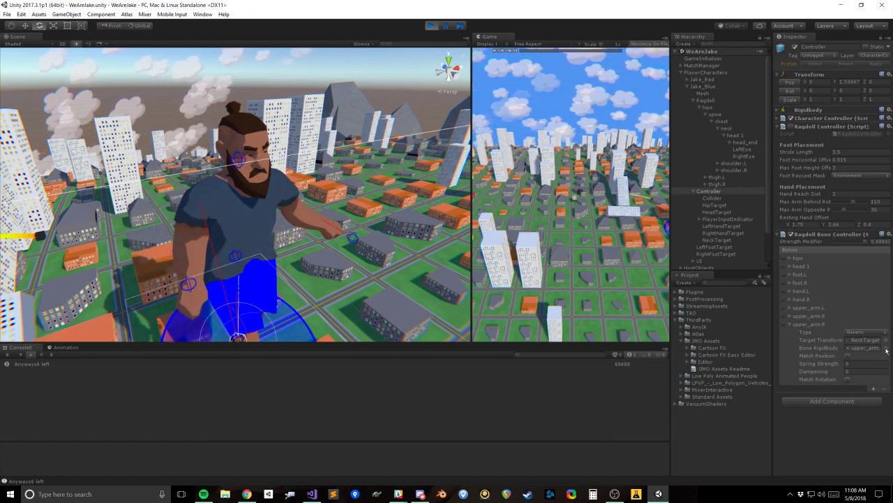
Step: Compare the ragdoll's neck, head 1 and chest bones with Controller's bone entries, including head 1's Character Joint settings
click(727, 129)
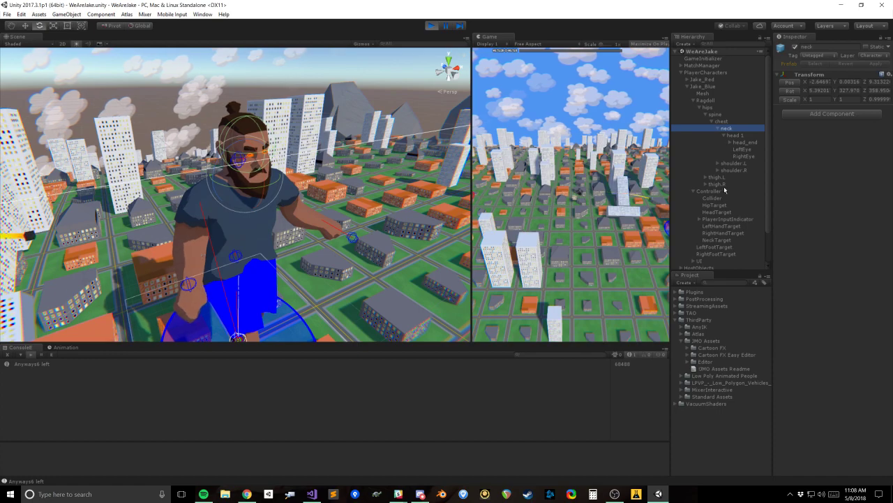
click(721, 190)
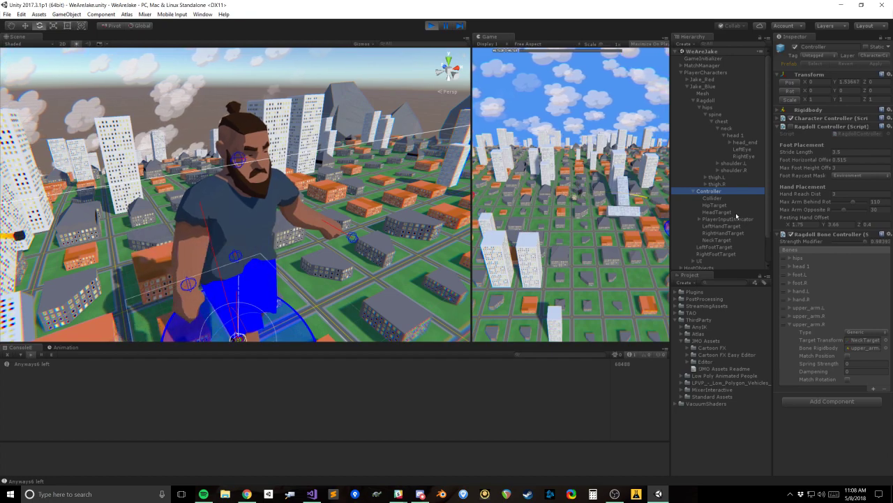
click(734, 135)
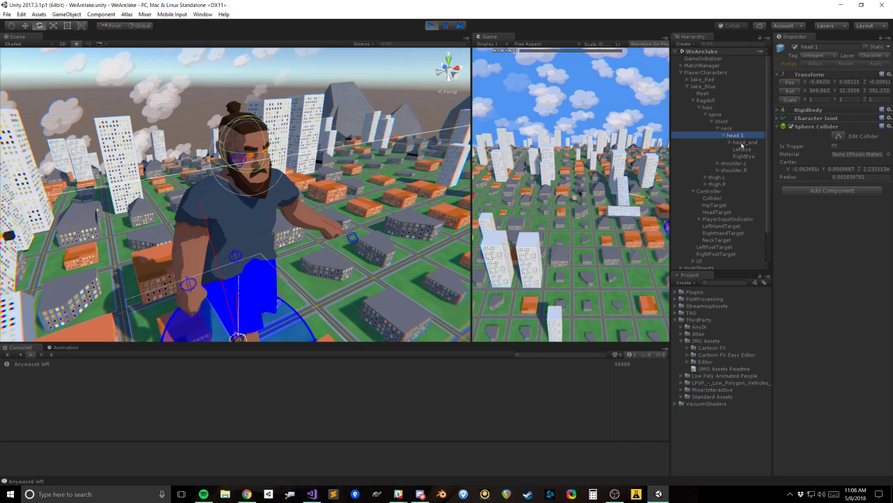
click(712, 192)
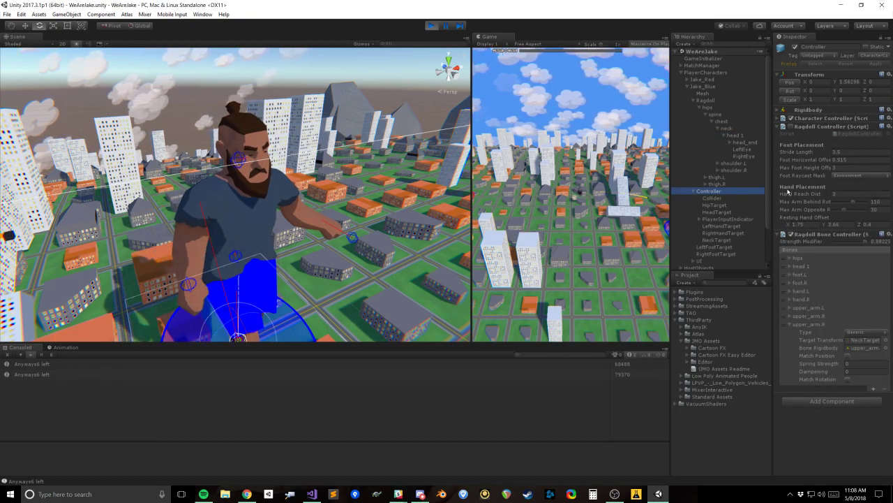
click(742, 136)
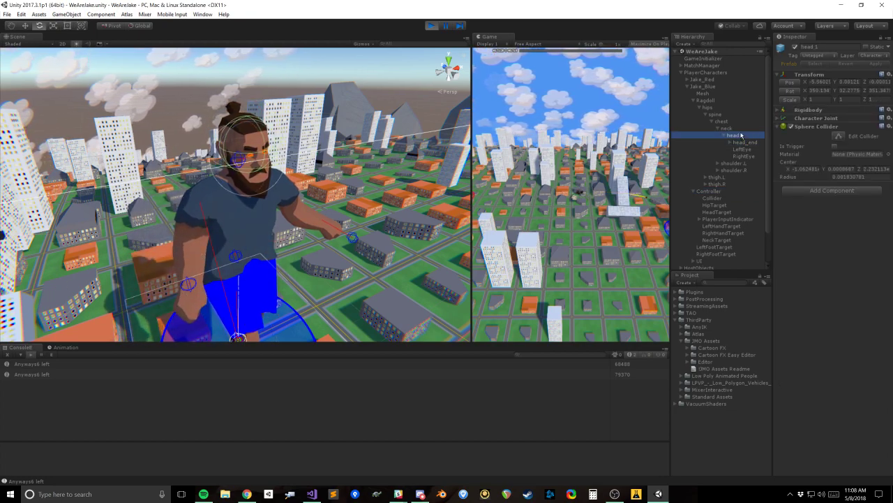
click(776, 119)
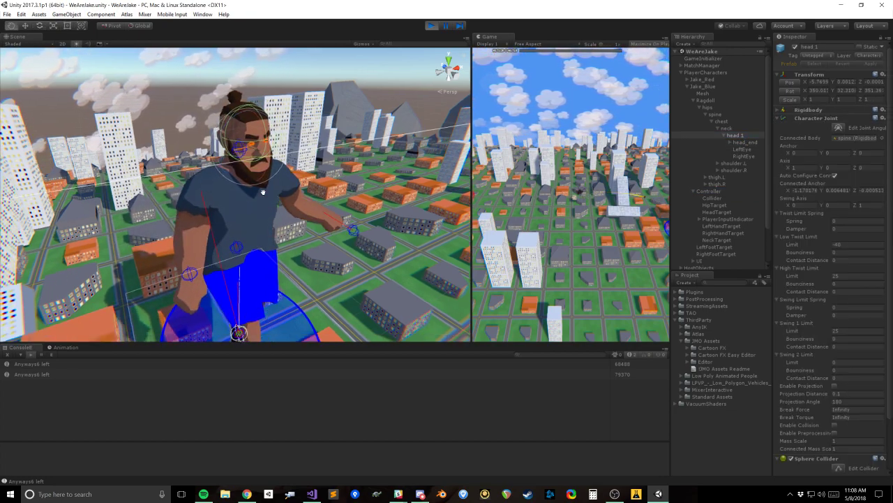
click(727, 129)
click(724, 123)
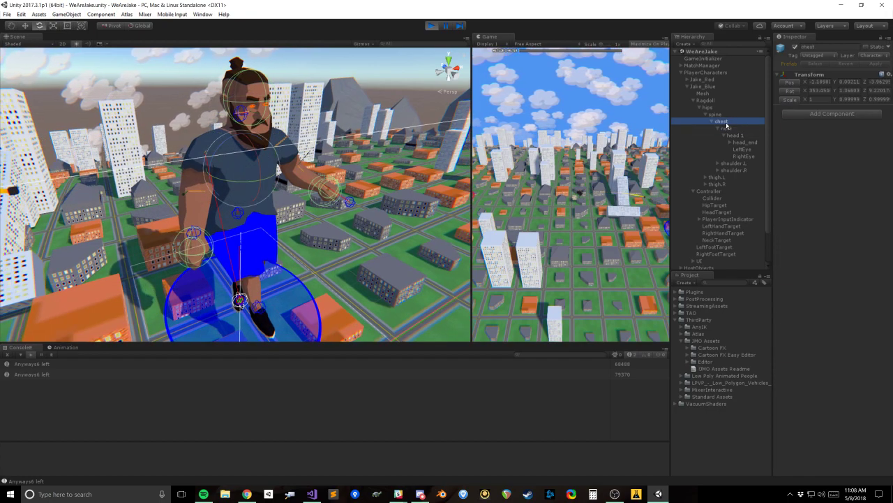
click(728, 129)
click(711, 192)
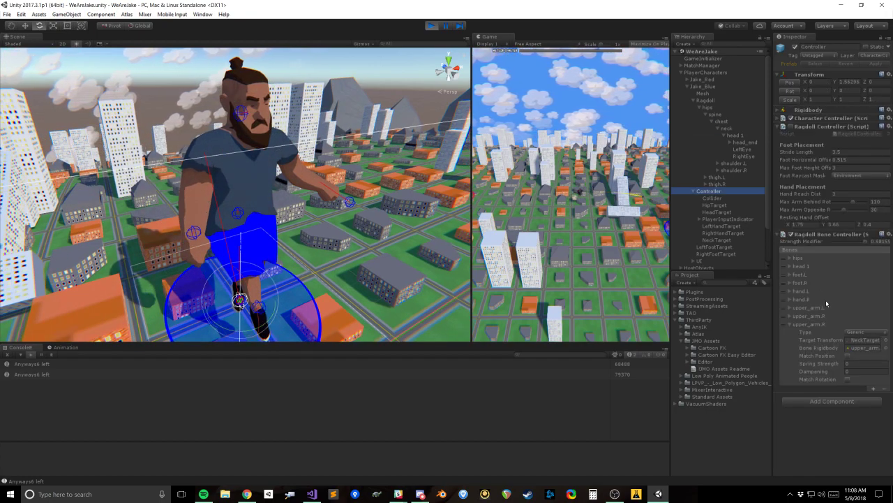
Step: Add a Rigidbody component to the ragdoll's neck bone and expand its settings
click(741, 129)
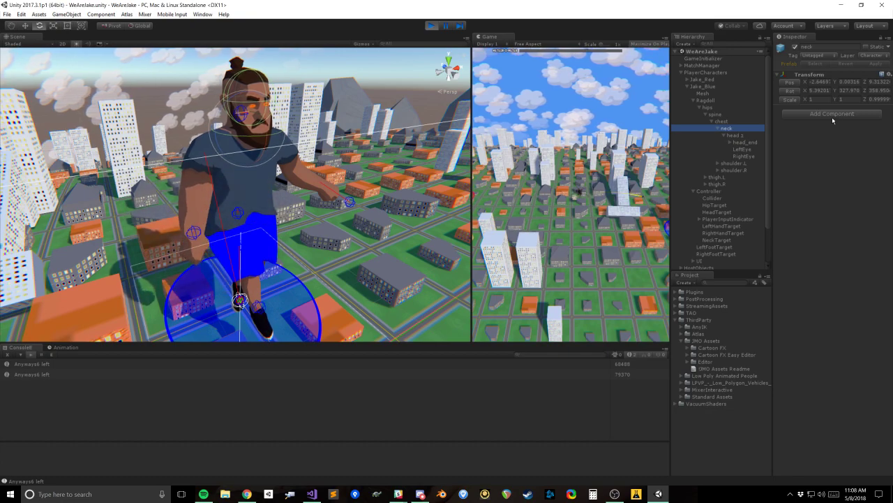
click(809, 116)
text(rigidb)
key(Return)
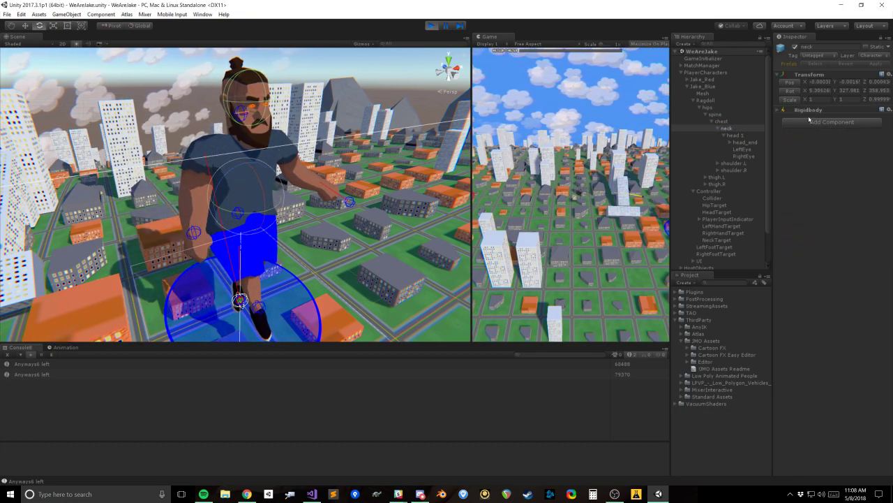
click(779, 111)
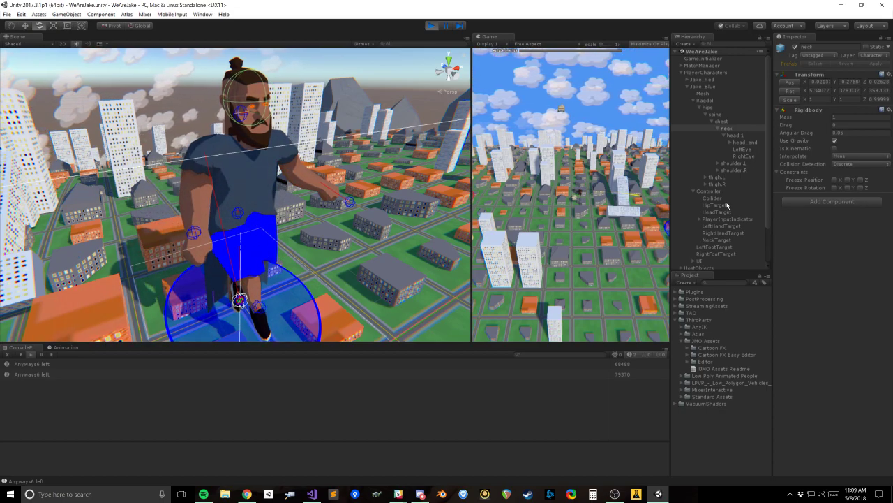
Step: Turn off Use Gravity on the neck's Rigidbody and paste the copied Transform values onto the neck bone
alt+drag(289, 255, 321, 157)
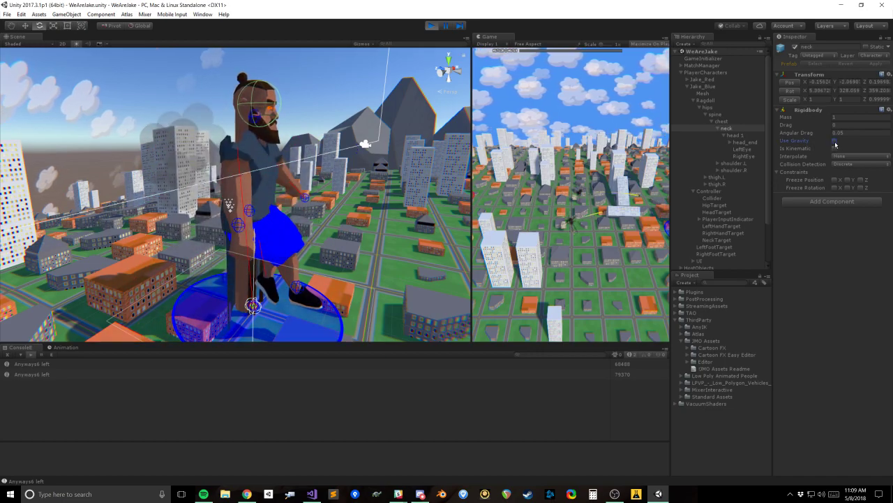
click(881, 74)
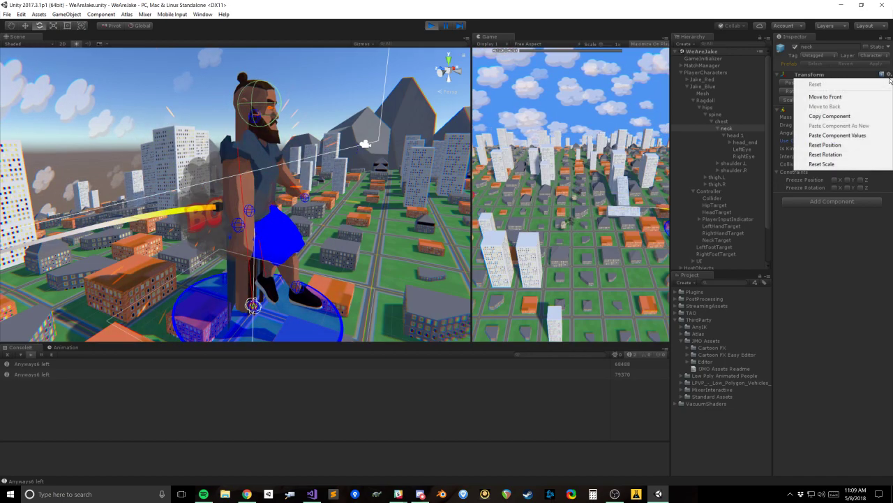
click(838, 135)
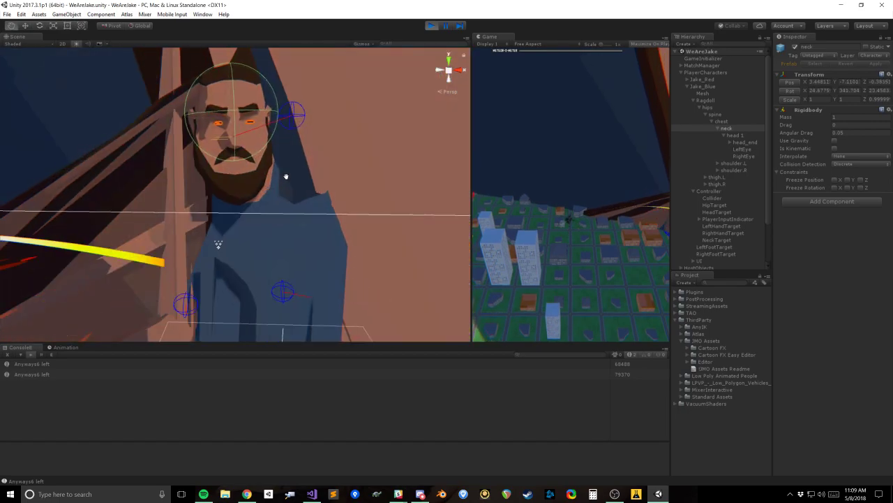
Step: Examine how the ragdoll behaves in the Scene view, checking the neck, hips and head_end bones
key(e)
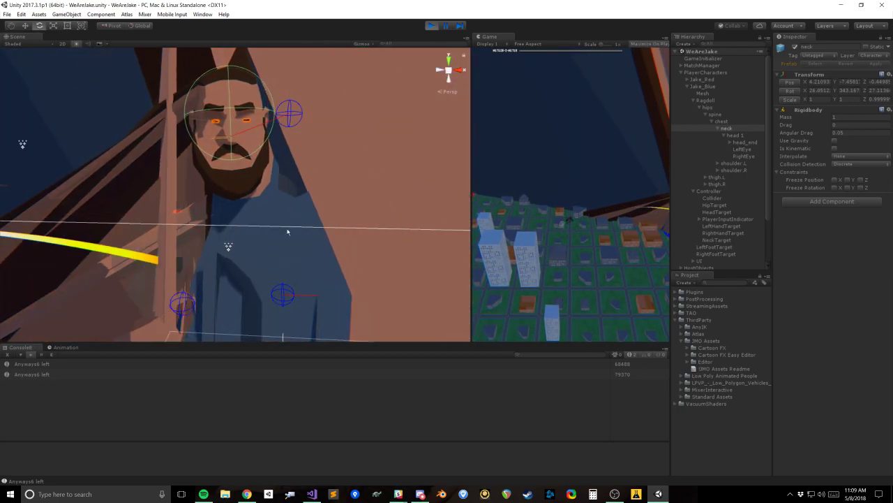
alt+drag(249, 205, 292, 265)
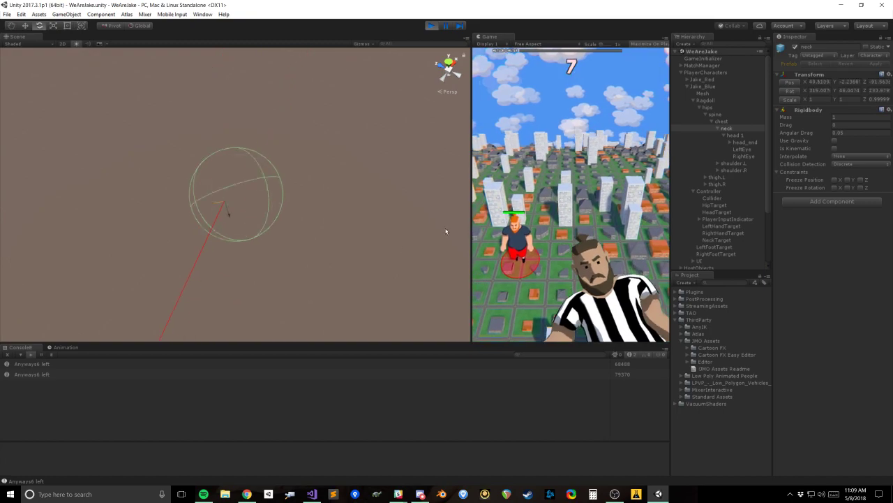
click(708, 107)
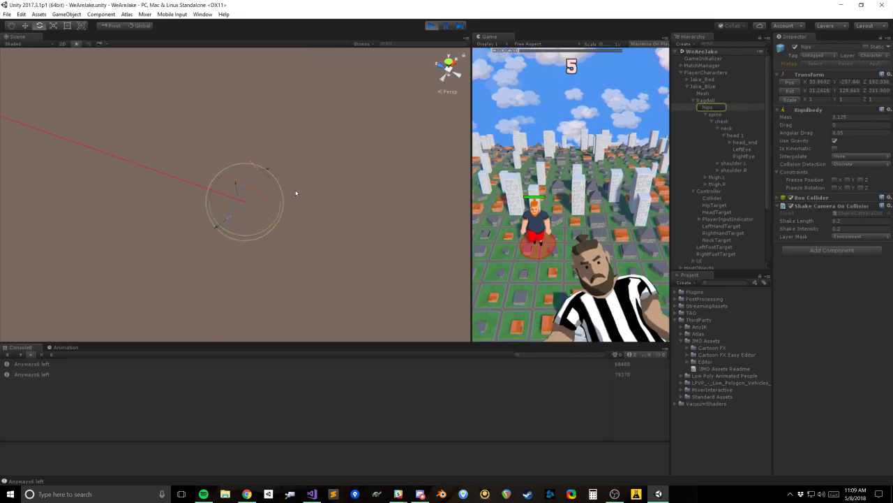
alt+drag(279, 258, 293, 144)
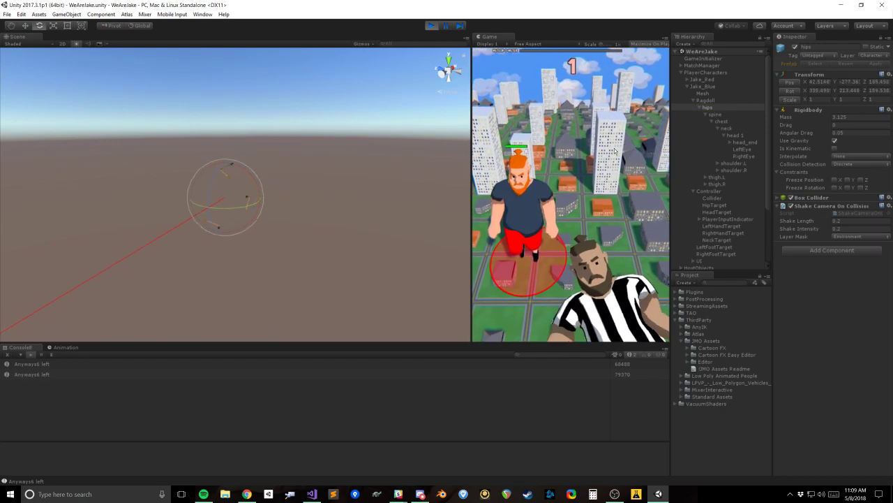
click(746, 142)
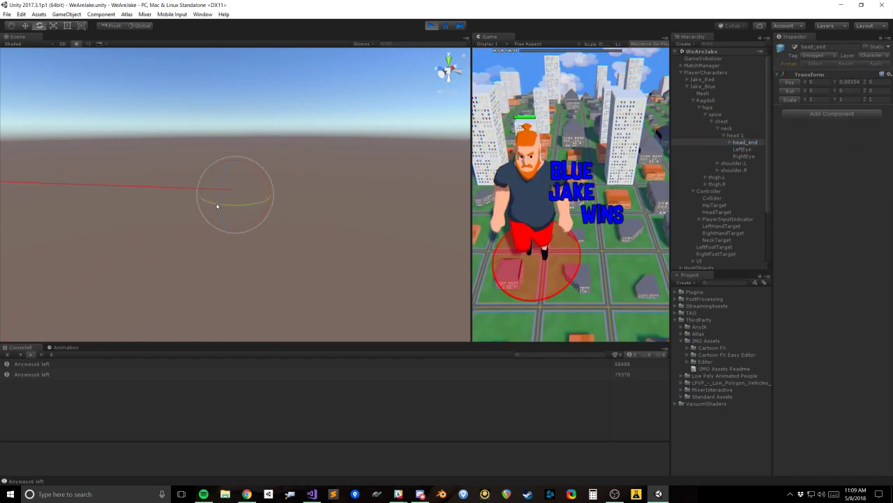
scroll(247, 208, down, 6)
mouse_move(238, 167)
alt+mouse_down()
mouse_move(211, 197)
mouse_move(200, 191)
mouse_move(245, 183)
alt+mouse_up()
scroll(300, 194, down, 8)
scroll(293, 188, up, 5)
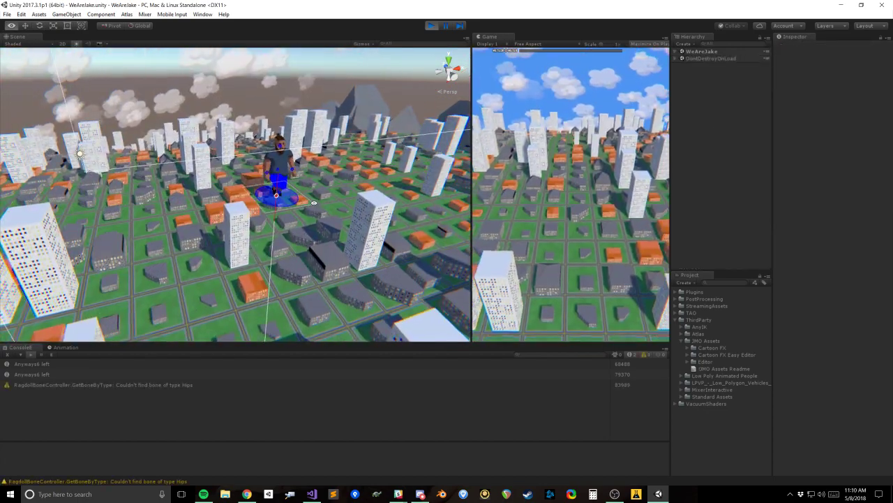
Step: Select Jake_Blue's Mesh in the scene and frame the character closely in the Scene view
click(276, 160)
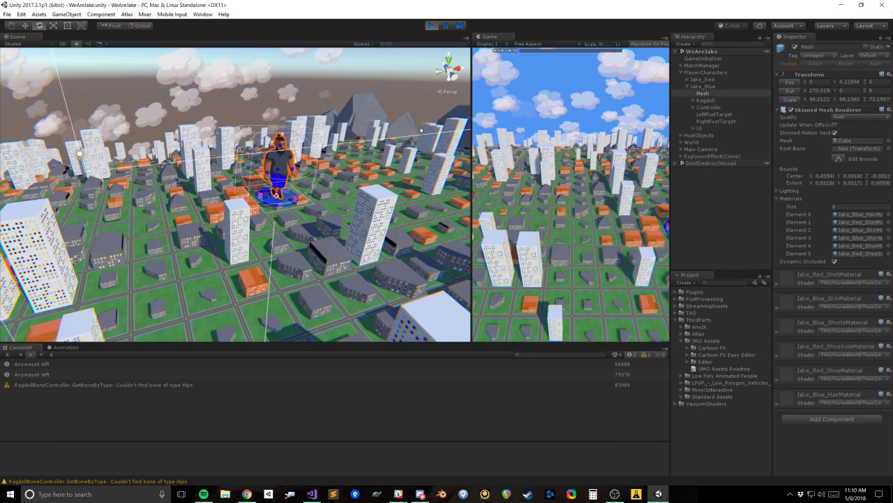
key(f)
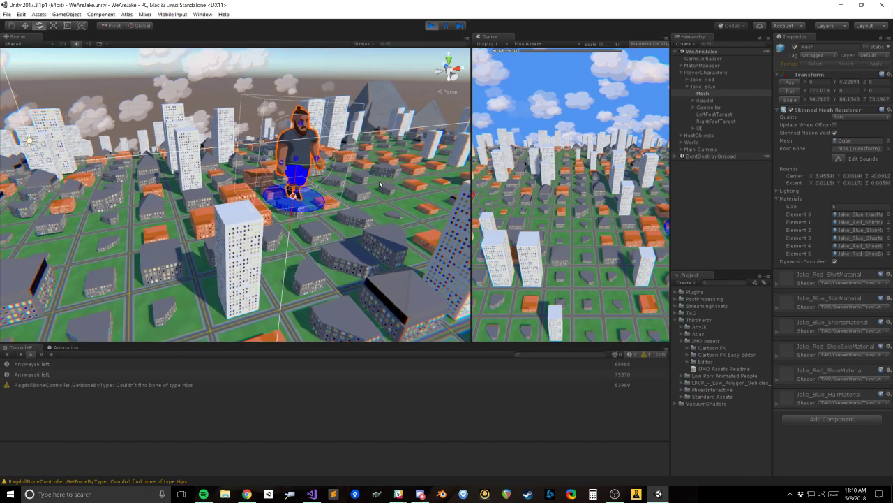
scroll(206, 205, down, 5)
right_drag(255, 190, 239, 153)
key(w)
click(718, 101)
click(717, 93)
click(657, 94)
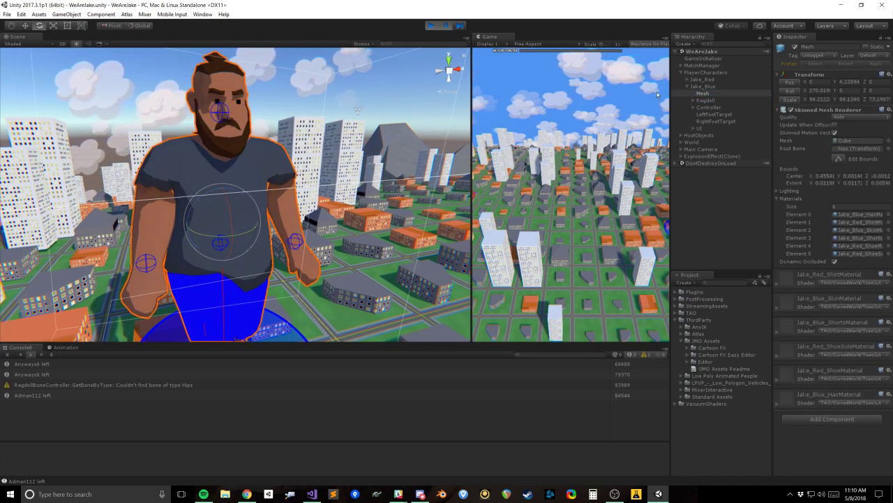
Step: Expand Jake_Blue's Ragdoll hierarchy down to the neck bone and add a Rigidbody with Use Gravity turned off
click(693, 101)
click(699, 107)
click(706, 115)
click(712, 123)
click(721, 129)
click(718, 129)
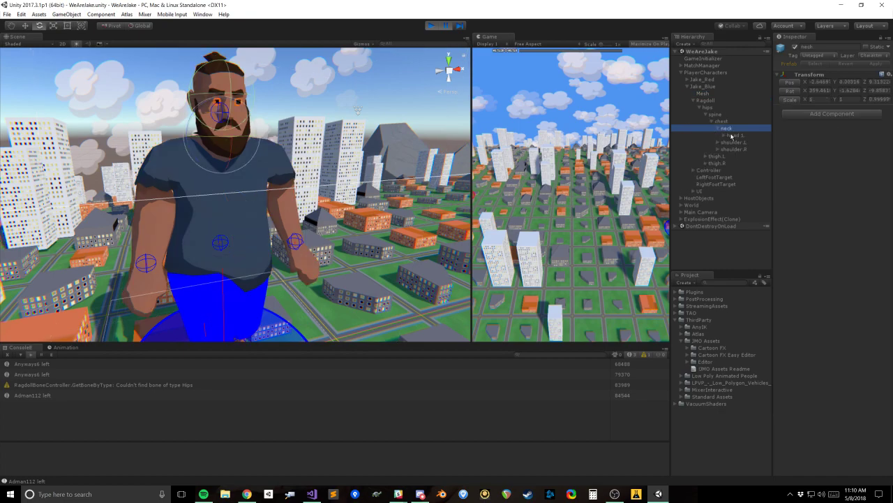
click(731, 136)
click(718, 128)
click(718, 128)
click(832, 113)
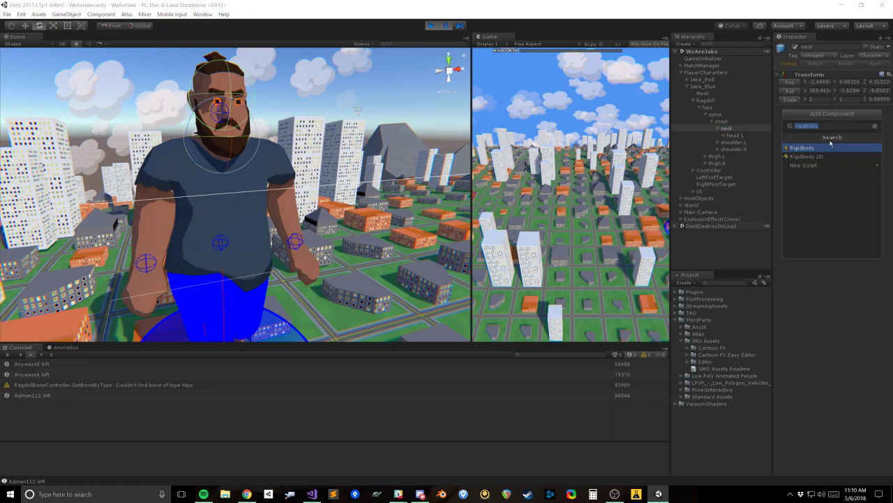
click(831, 146)
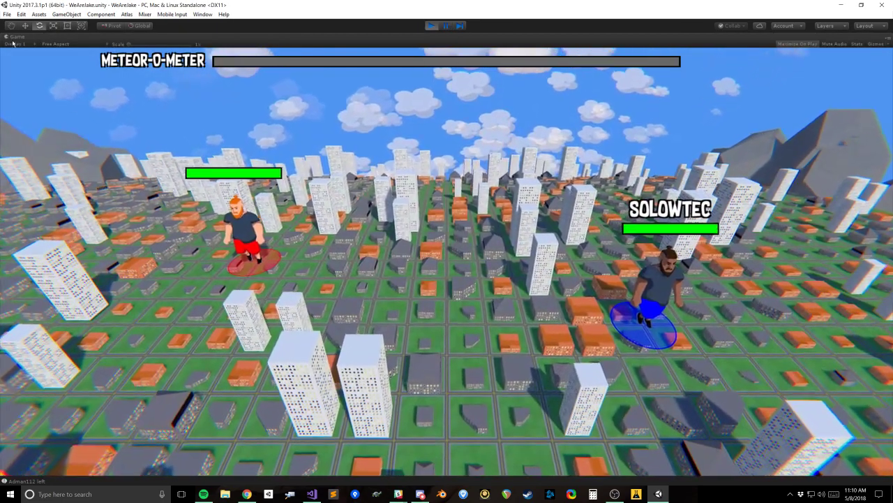
right_click(15, 36)
click(38, 66)
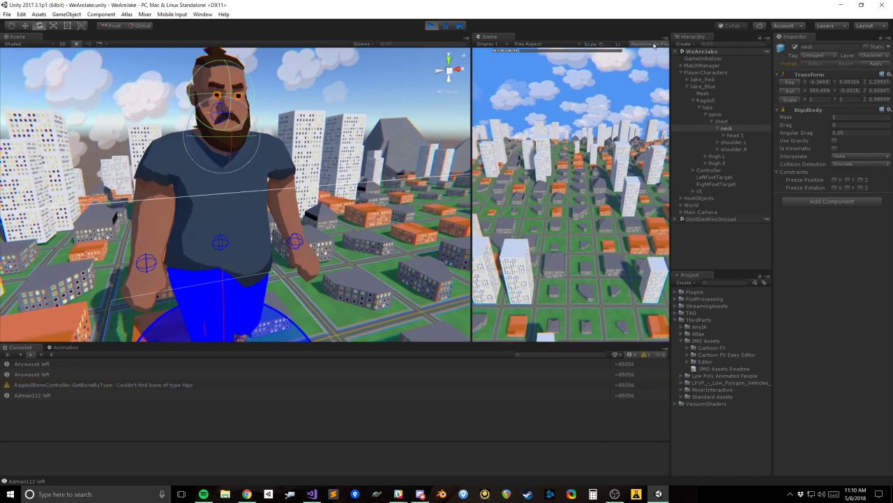
Step: Inspect the neck, head 1, LeftEye and RightEye objects and the targets under Controller to see how the head is driven
scroll(279, 157, up, 5)
alt+drag(279, 157, 297, 149)
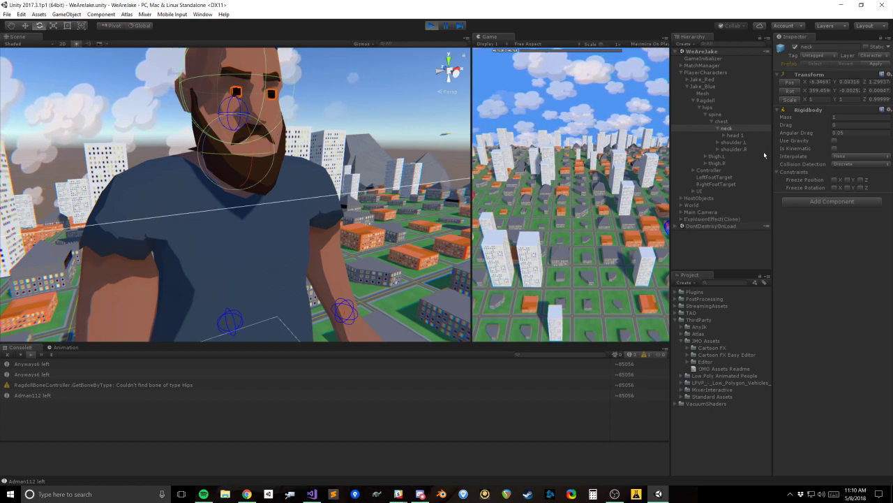
click(753, 135)
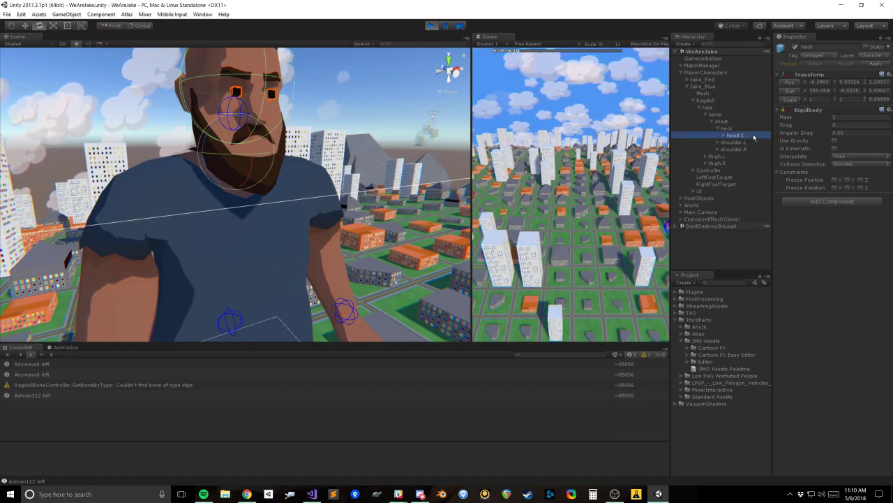
click(744, 129)
click(742, 135)
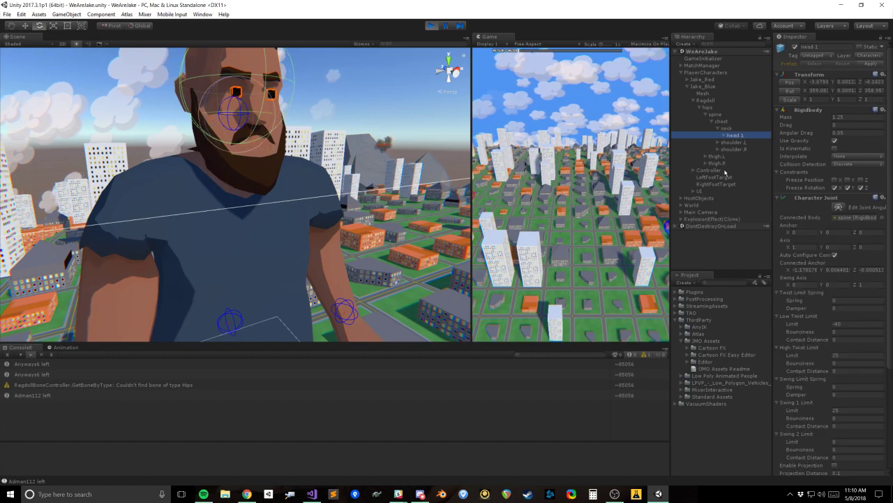
click(696, 170)
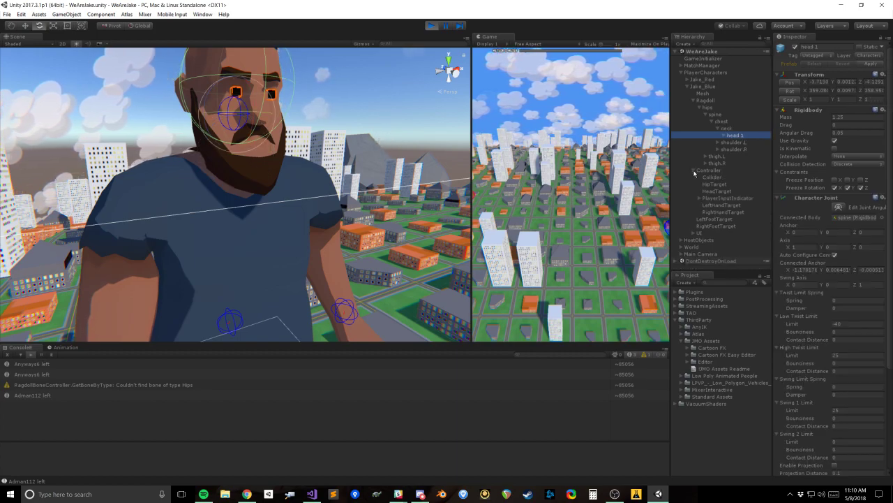
click(723, 198)
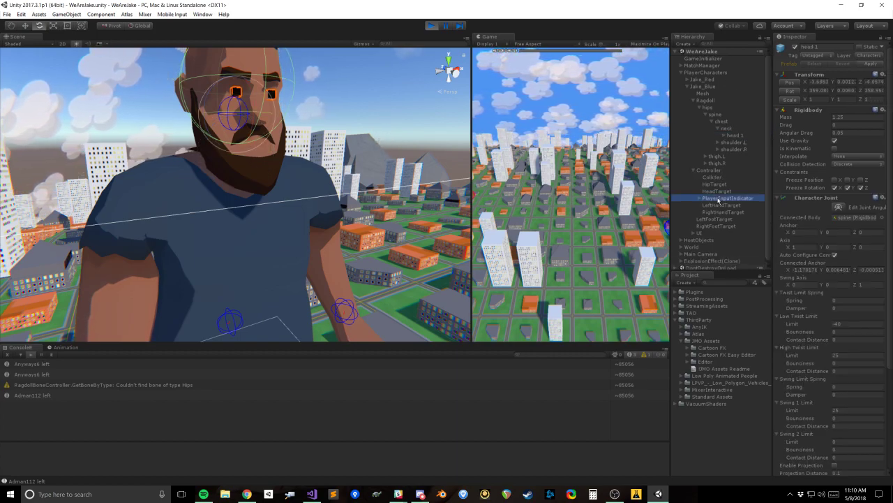
click(728, 130)
click(725, 135)
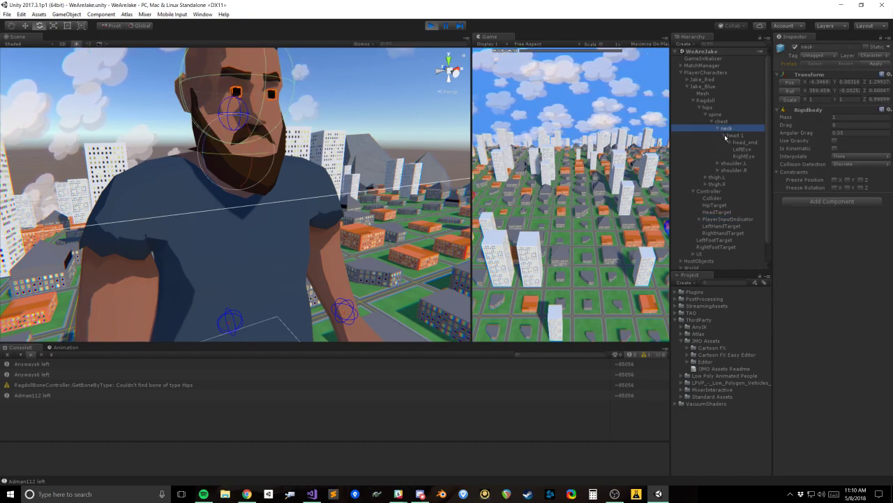
click(743, 149)
shift+click(745, 156)
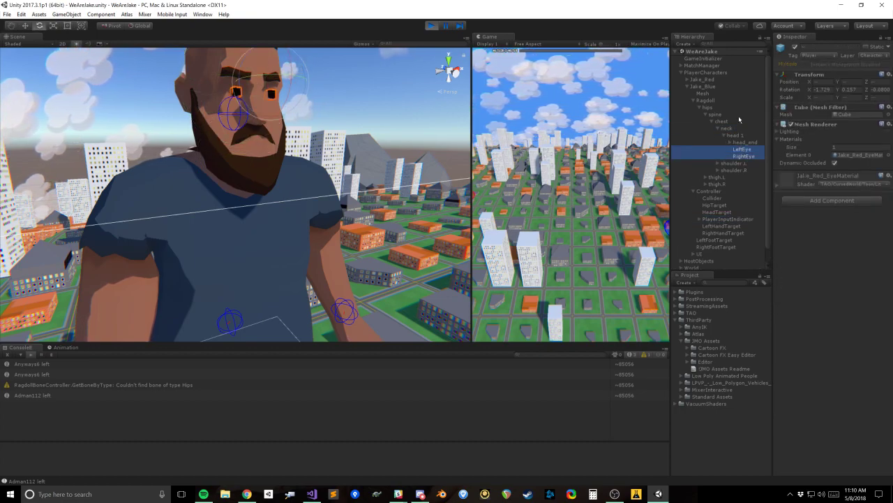
Step: Turn off Jake_Blue's Animator and check LeftEye and RightEye with the Scale tool in the Scene view
click(716, 100)
click(712, 87)
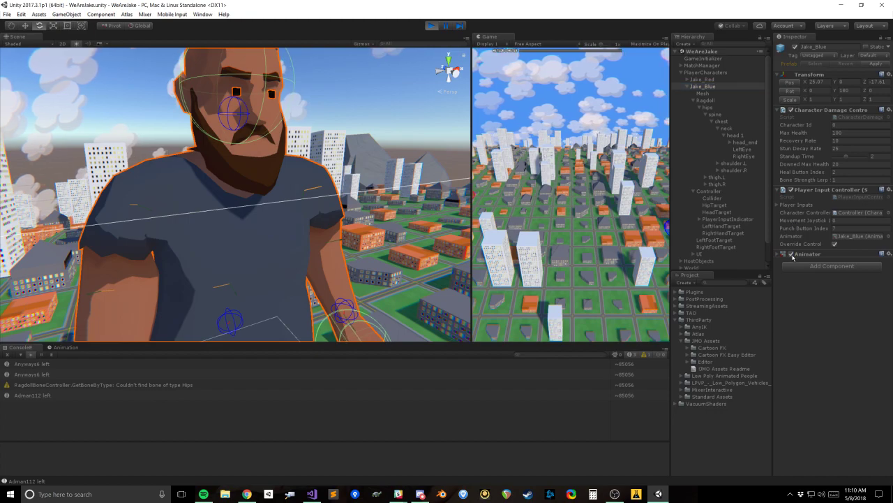
click(743, 150)
shift+click(744, 156)
alt+drag(304, 147, 303, 184)
key(w)
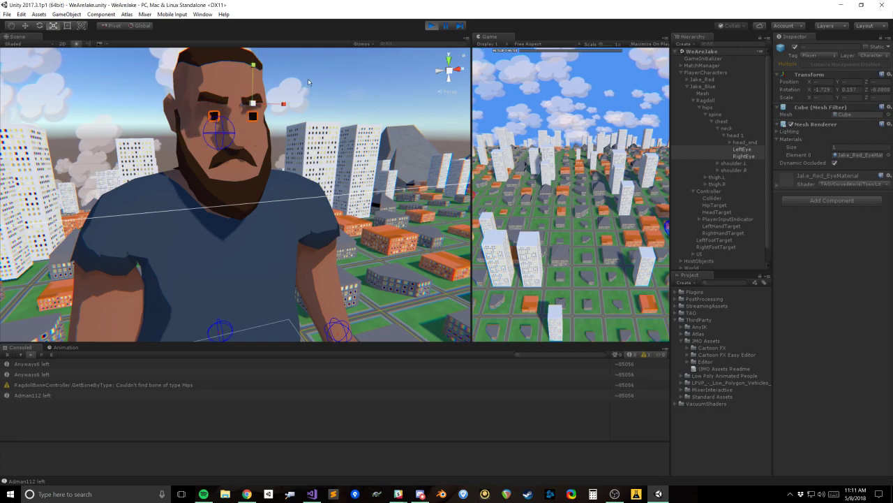
alt+drag(309, 222, 326, 226)
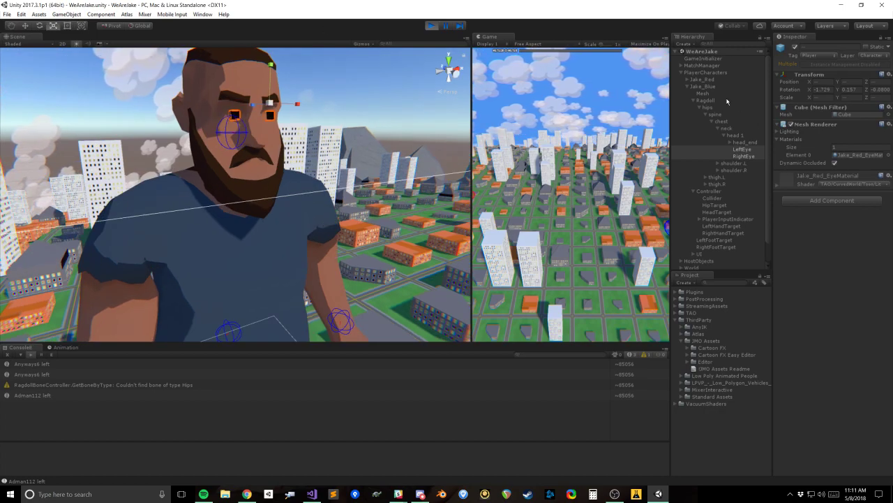
click(704, 86)
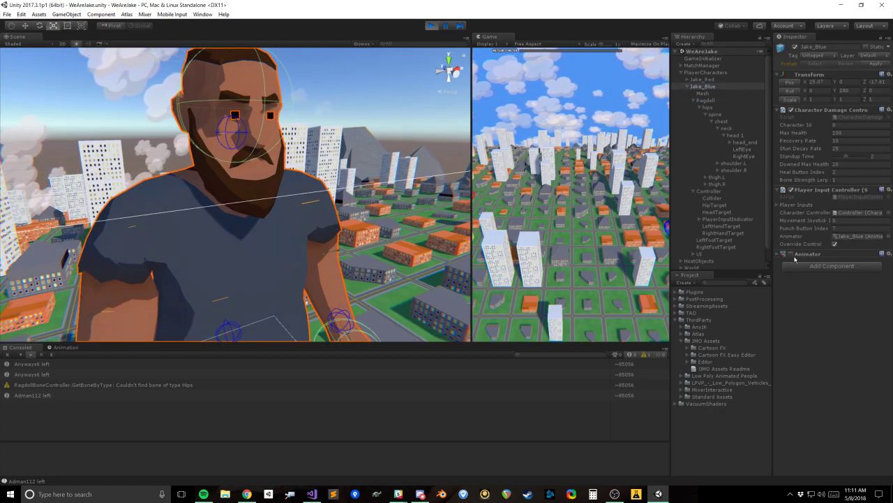
Step: Add a bone entry to Controller's Ragdoll Bone Controller and create an empty child object under Controller
click(733, 190)
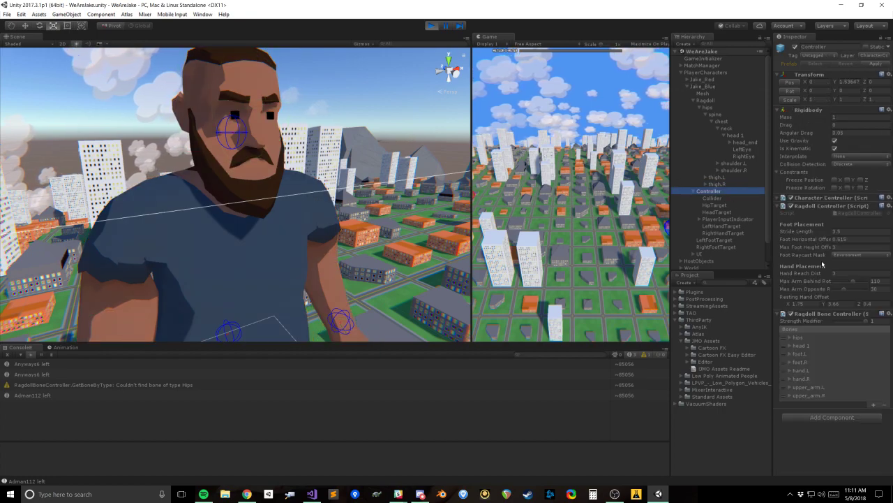
click(873, 407)
scroll(734, 212, down, 1)
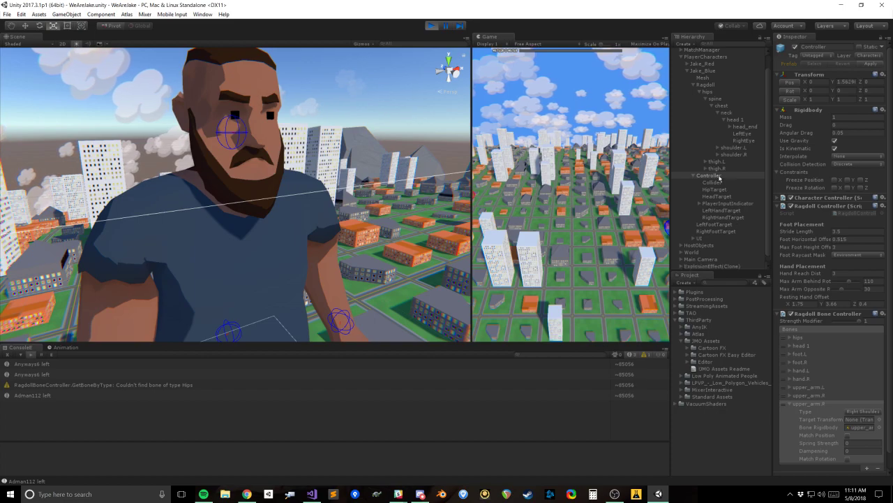
right_click(720, 178)
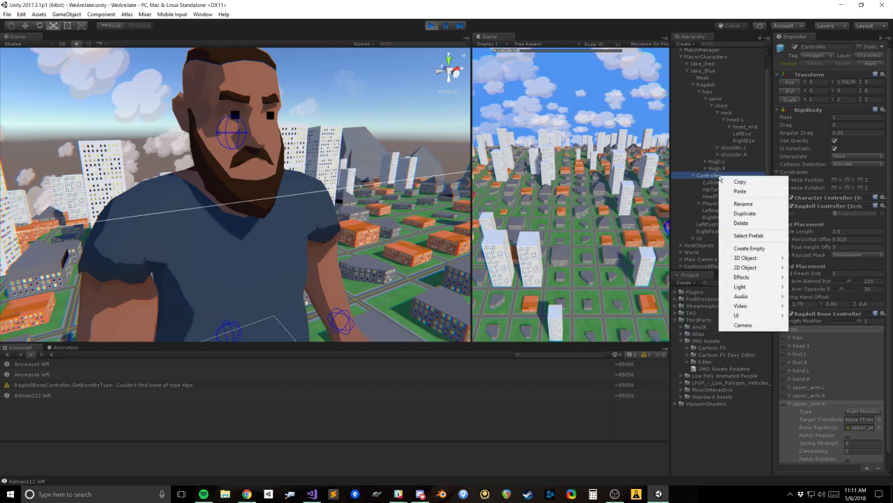
click(764, 248)
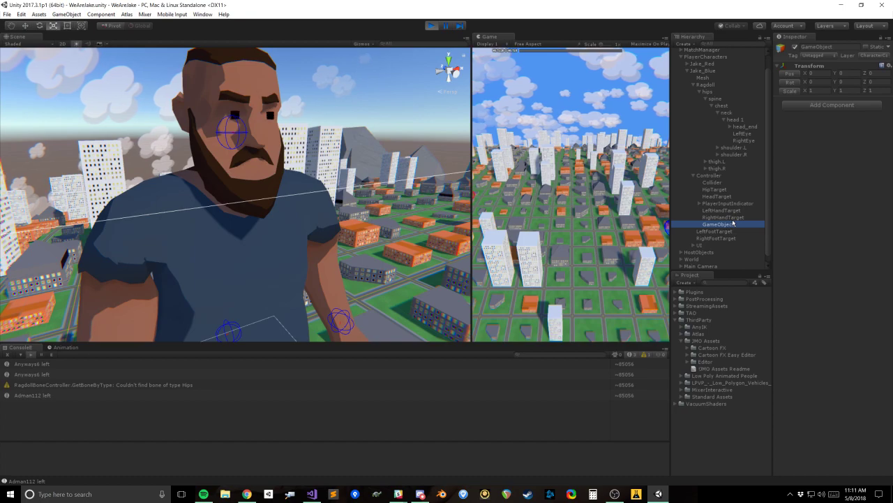
click(725, 177)
click(737, 224)
Step: Copy the neck bone's Transform component and paste its values onto the empty GameObject under Controller
click(739, 120)
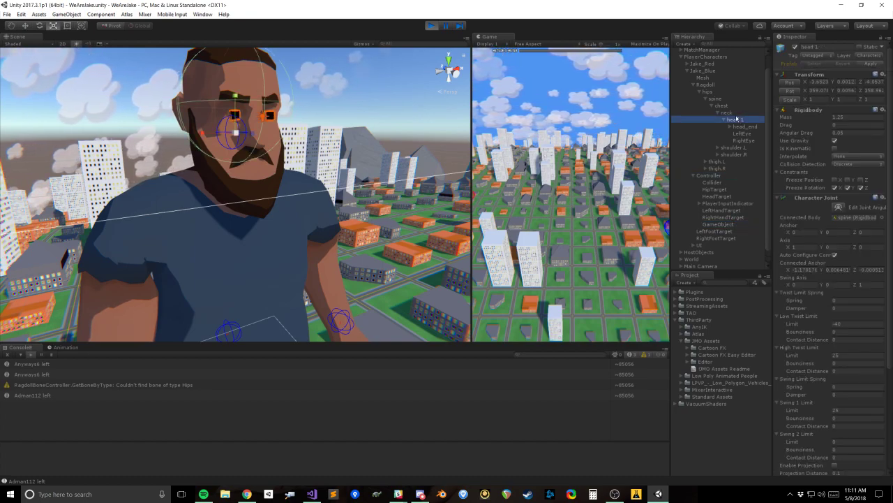
click(735, 113)
click(888, 74)
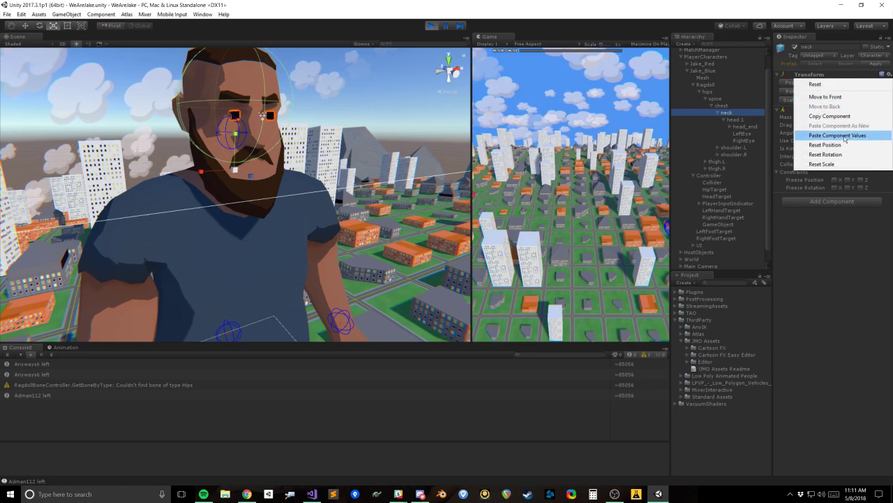
click(831, 116)
click(726, 224)
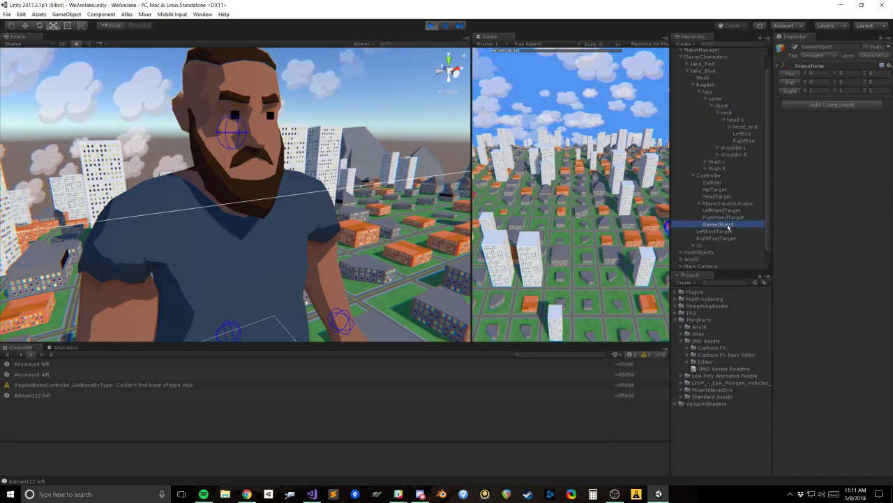
right_click(728, 228)
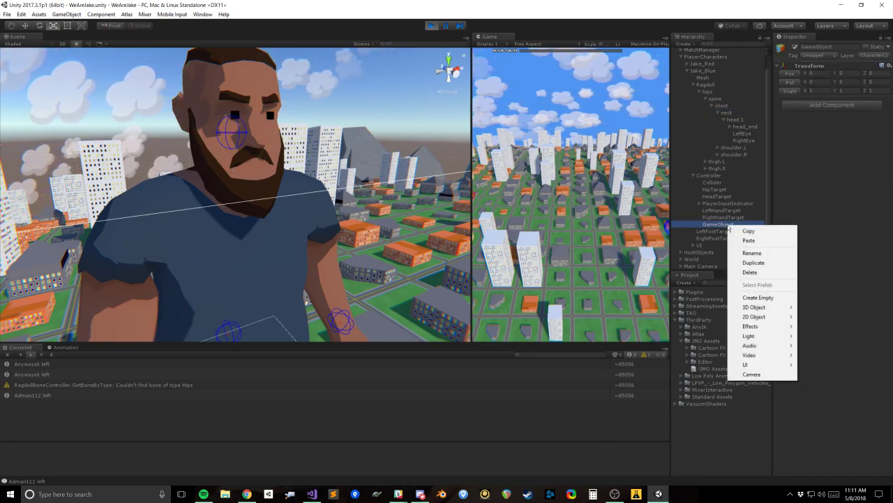
click(882, 65)
click(838, 129)
Step: Add another bone entry in Ragdoll Bone Controller with type Generic, GameObject as Target Transform and neck as Bone Rigidbody
click(730, 176)
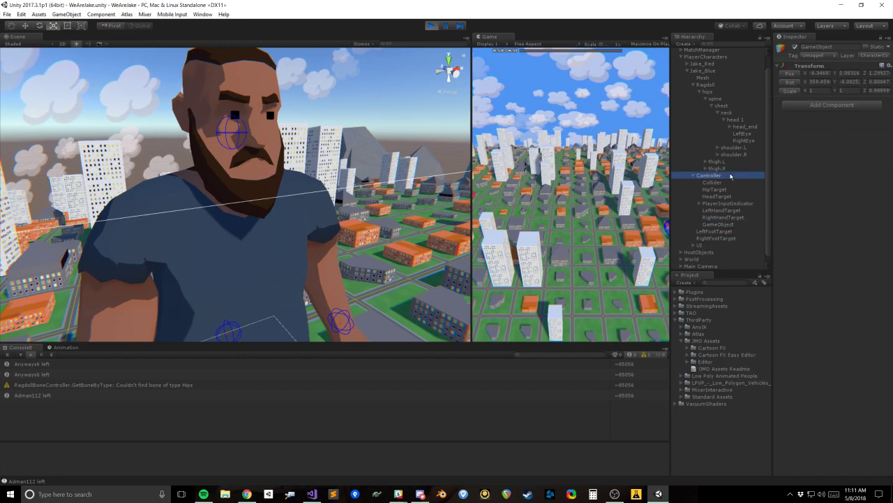
scroll(843, 398, down, 2)
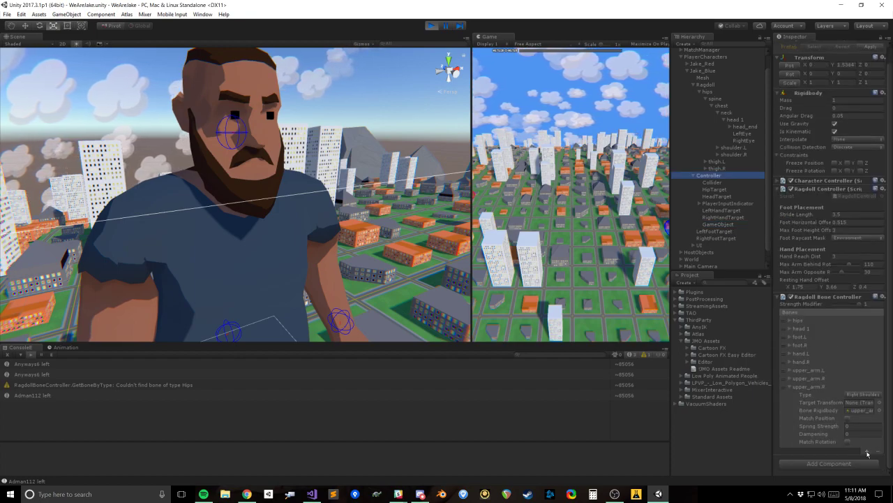
click(868, 452)
click(790, 413)
scroll(846, 402, down, 2)
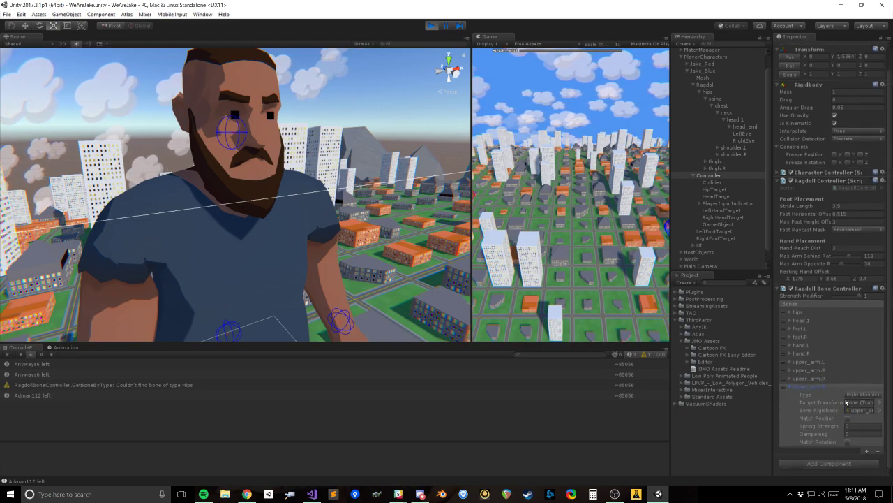
click(872, 393)
click(813, 314)
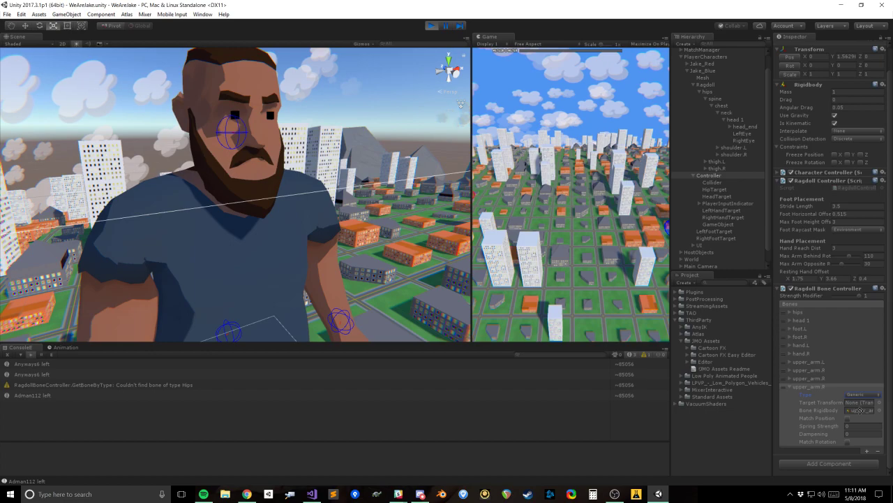
drag(731, 130, 867, 407)
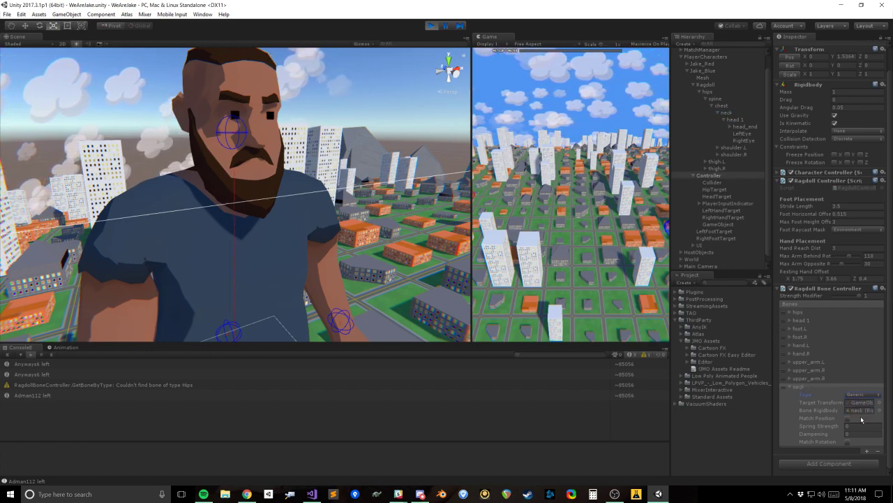
Step: Move the GameObject target from Jake_Blue's feet up to his neck, at about Y 6.21 and Z -0.04
scroll(300, 242, down, 10)
middle_drag(301, 242, 310, 167)
scroll(302, 214, up, 3)
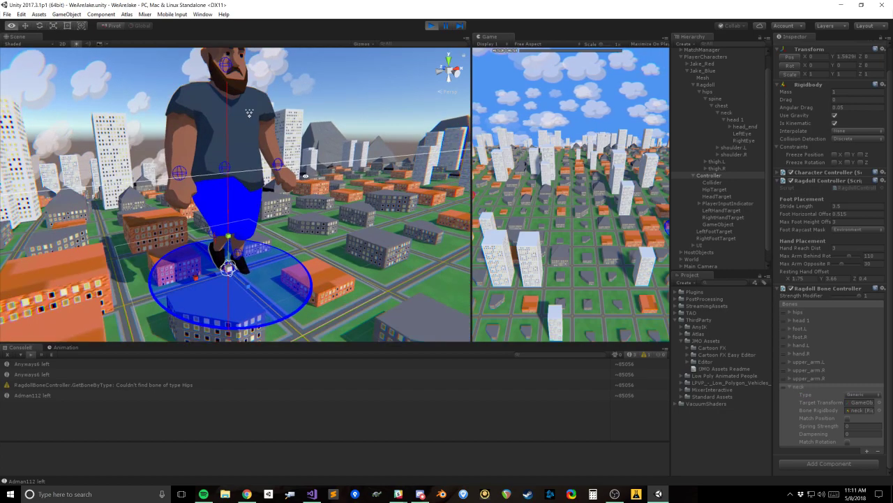
click(726, 226)
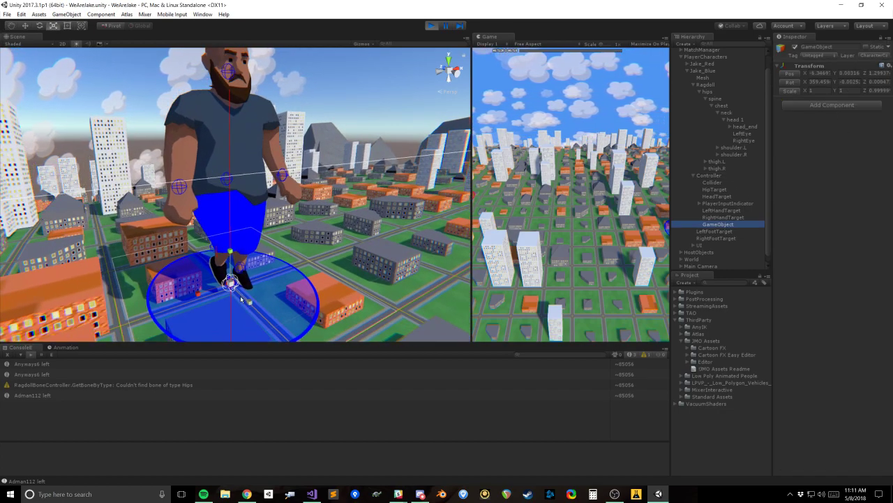
alt+drag(241, 298, 263, 293)
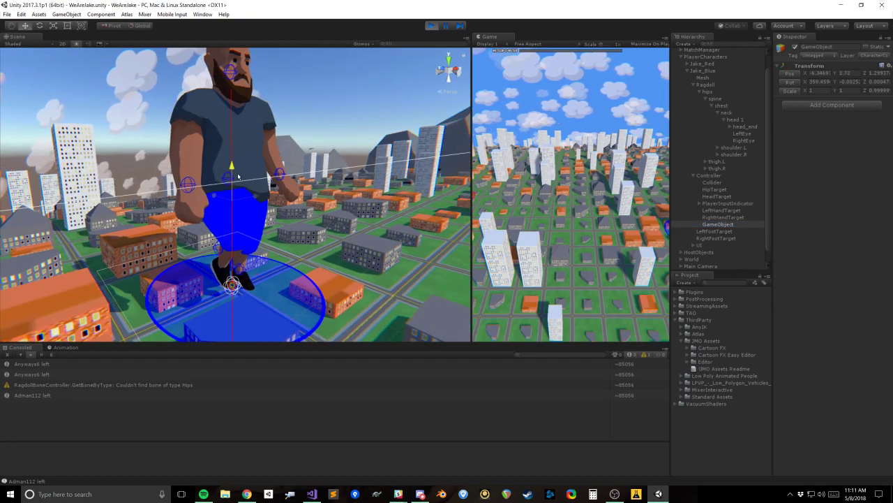
drag(240, 85, 238, 66)
middle_drag(238, 66, 254, 150)
alt+drag(254, 150, 274, 179)
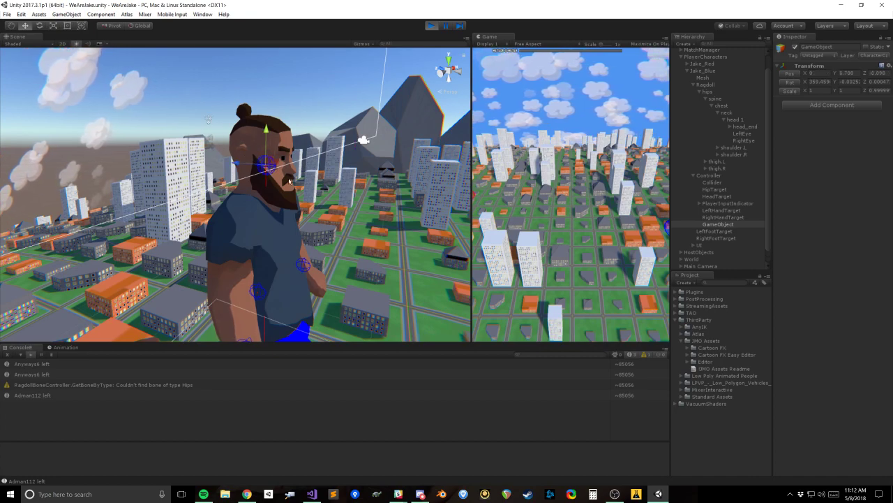
alt+drag(289, 181, 258, 137)
drag(235, 184, 238, 185)
scroll(307, 283, up, 5)
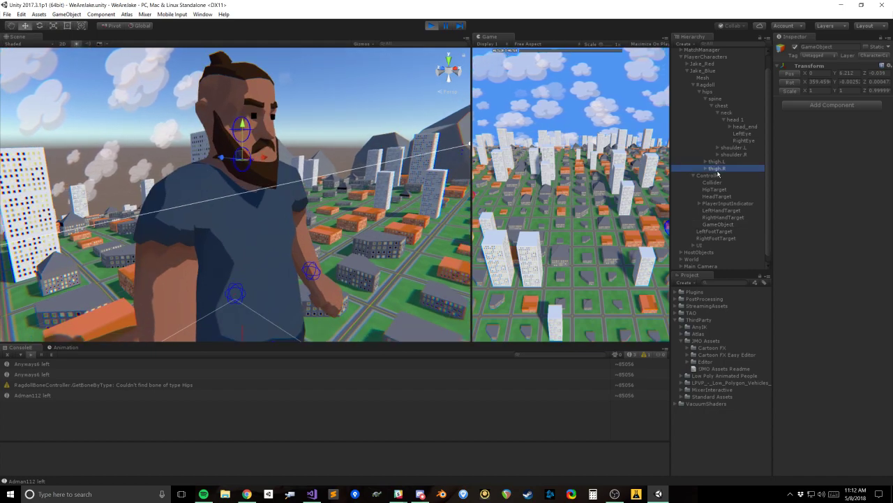
Step: Open the neck bone's settings in Controller's Ragdoll Bone Controller
click(719, 175)
scroll(852, 352, down, 2)
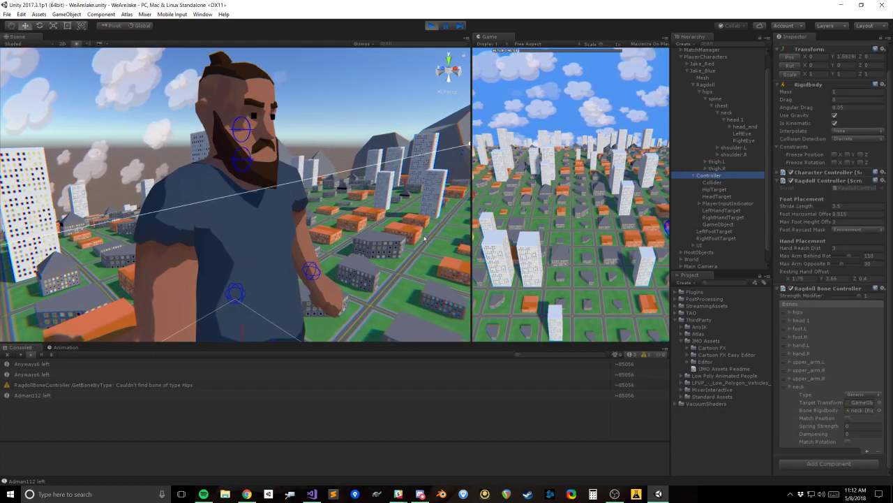
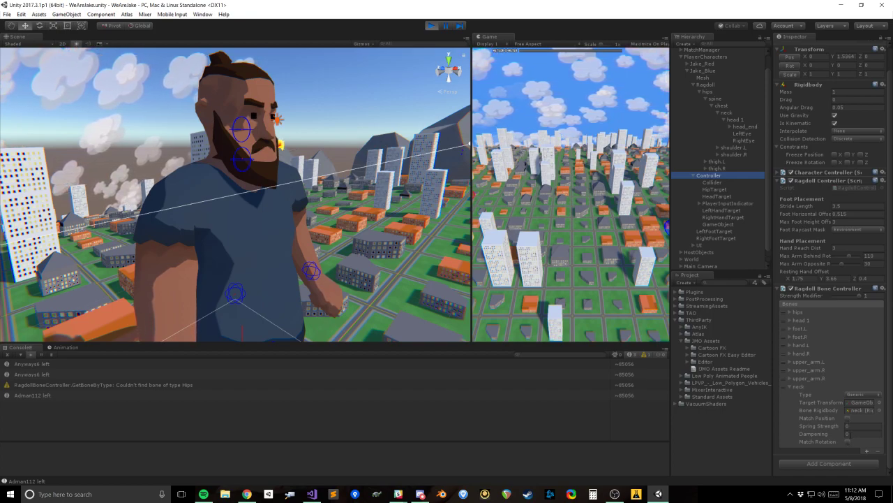
Step: Enable Match Position for the neck bone and set its Spring Strength to 100
click(848, 418)
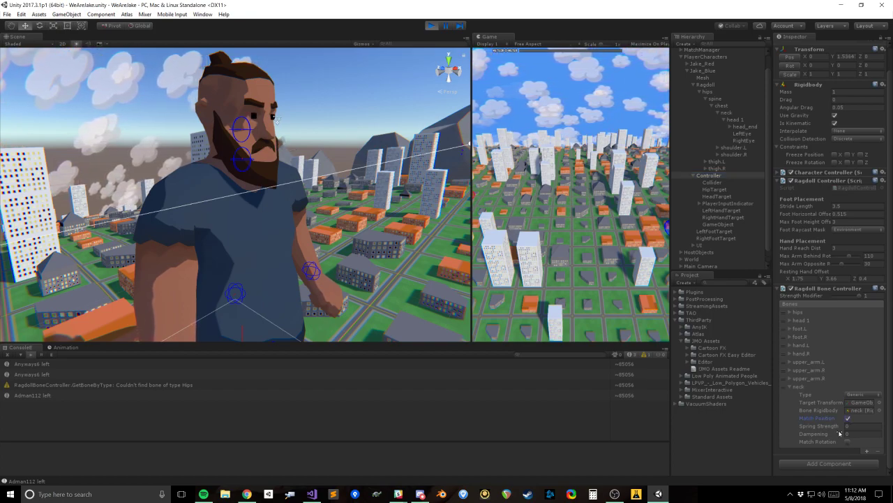
click(789, 378)
click(853, 427)
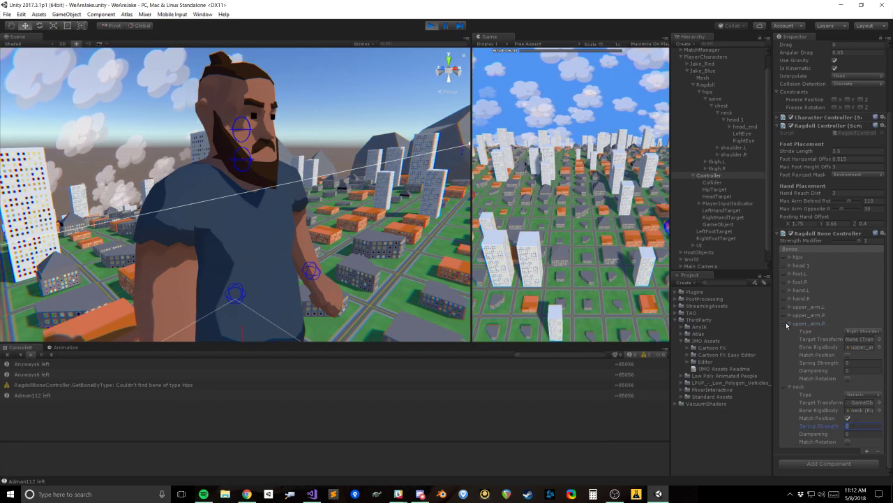
click(787, 324)
click(790, 313)
click(790, 314)
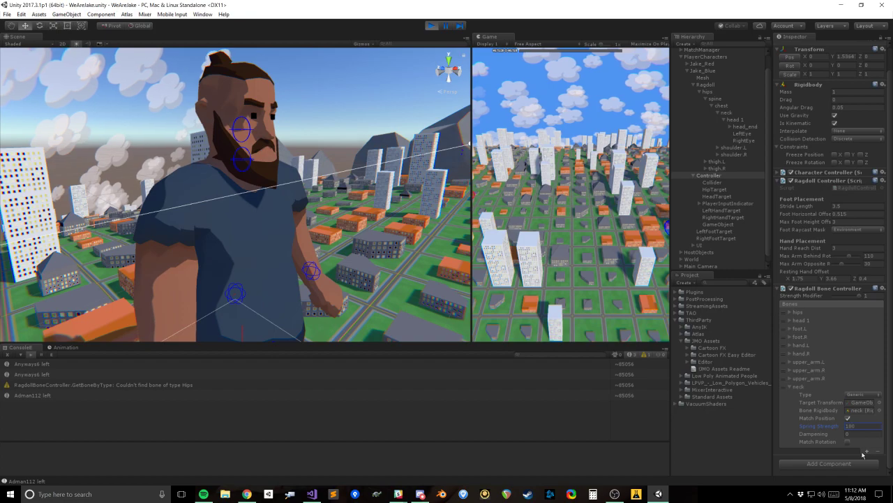
Step: Examine Jake_Blue's head, neck and arms in the scene, including the Ragdoll's colliders and the GameObject neck target
alt+drag(329, 223, 296, 242)
scroll(269, 227, up, 3)
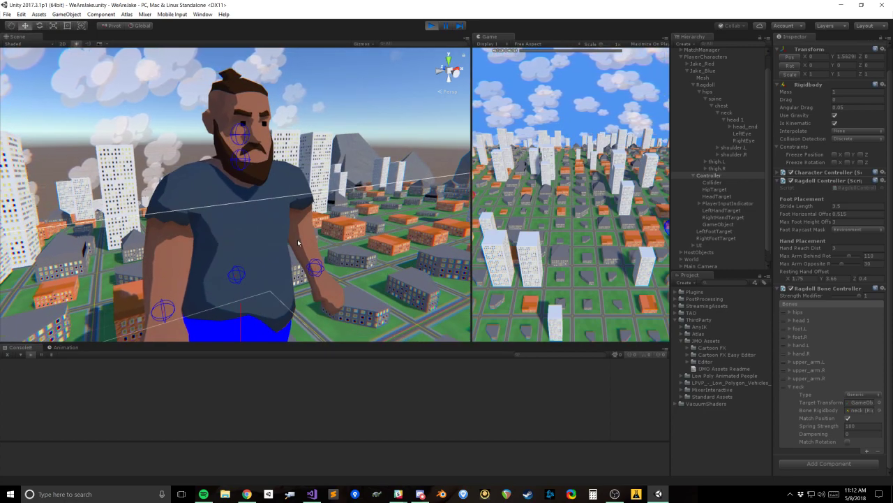
middle_drag(389, 232, 379, 154)
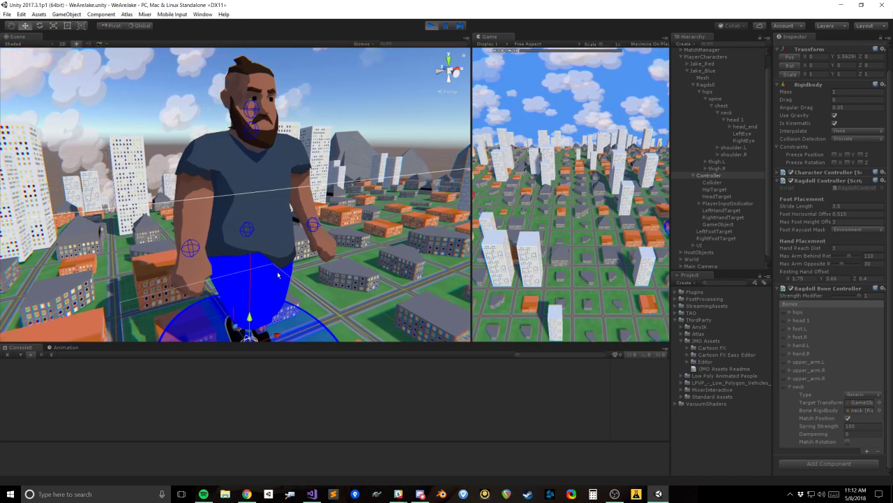
click(705, 84)
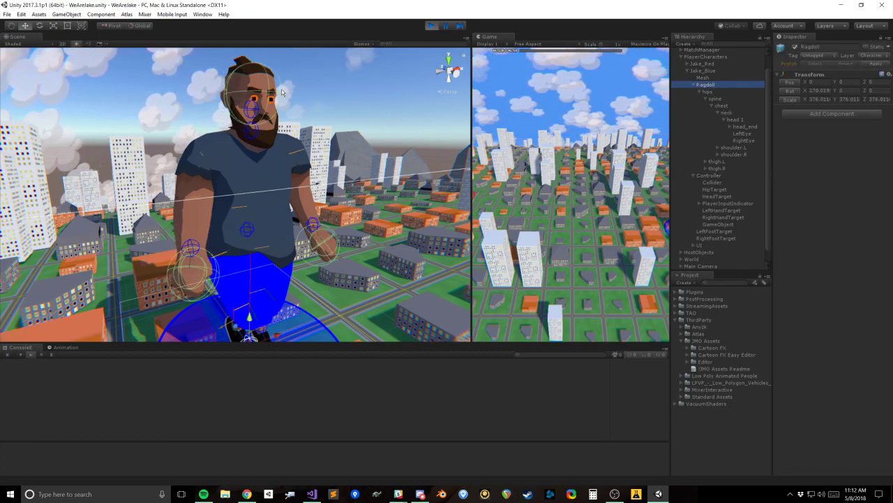
middle_drag(289, 287, 283, 262)
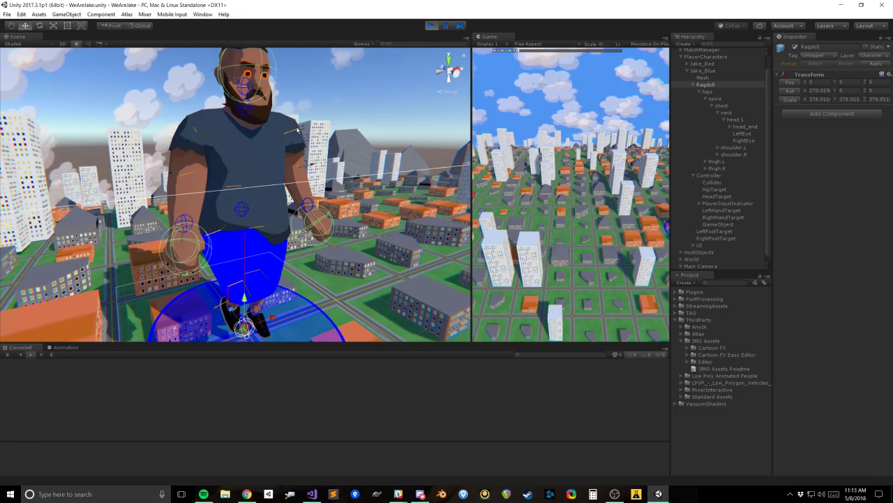
scroll(296, 133, down, 2)
scroll(305, 154, up, 3)
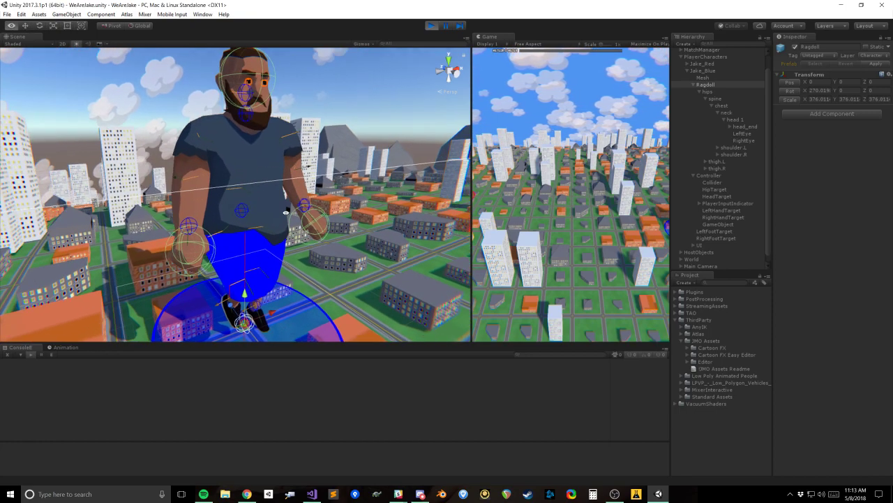
click(730, 223)
key(f)
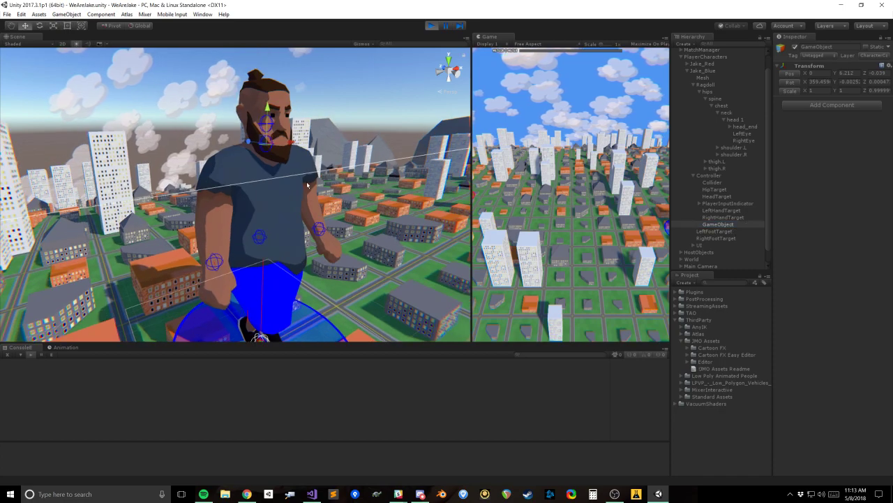
Step: Inspect Controller's upper_arm.R and neck bone settings and examine Jake_Blue's neck area from several angles
click(726, 175)
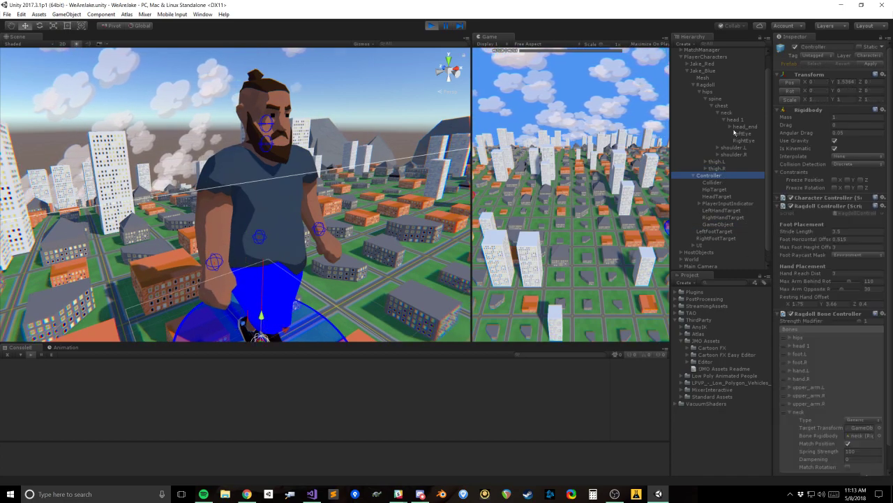
alt+drag(335, 257, 340, 232)
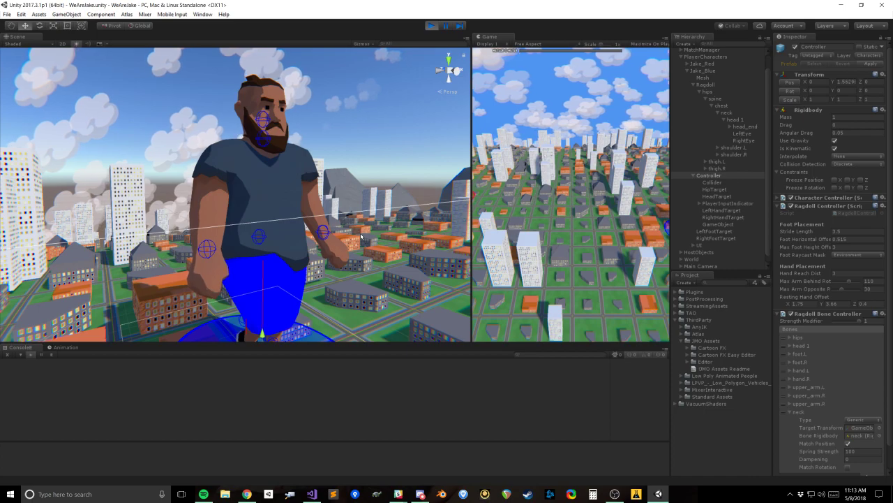
alt+drag(343, 235, 336, 198)
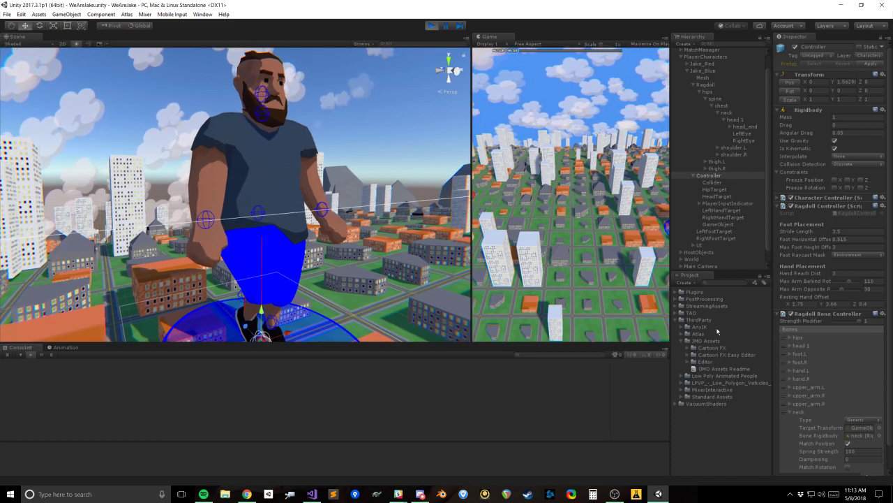
alt+drag(283, 184, 403, 268)
click(799, 396)
scroll(803, 397, down, 3)
middle_drag(308, 138, 321, 168)
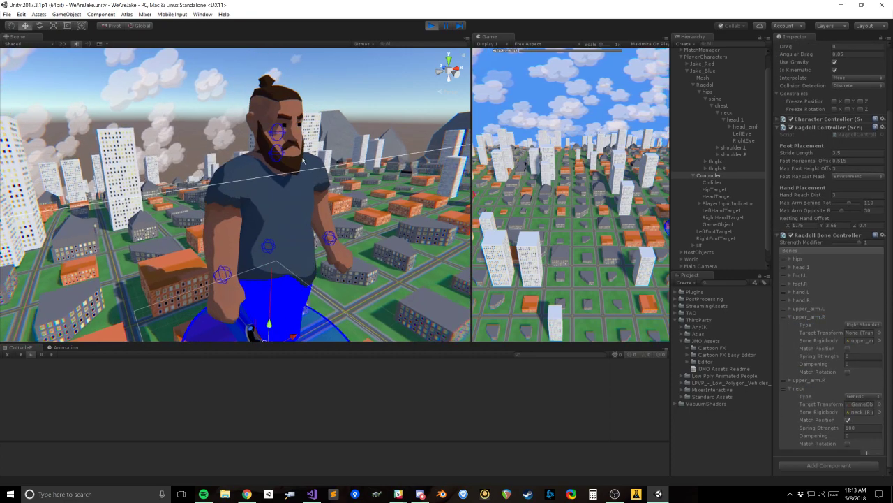
scroll(321, 168, up, 3)
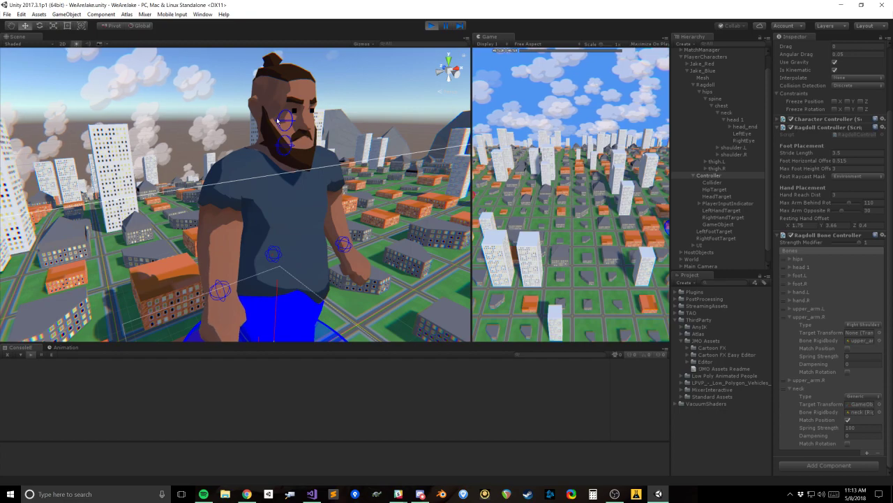
scroll(362, 237, down, 2)
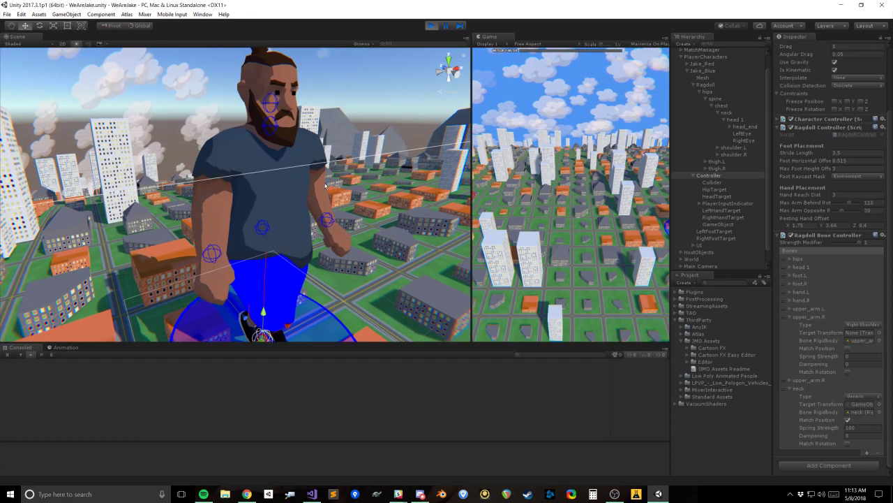
alt+drag(323, 208, 293, 203)
alt+drag(320, 261, 656, 208)
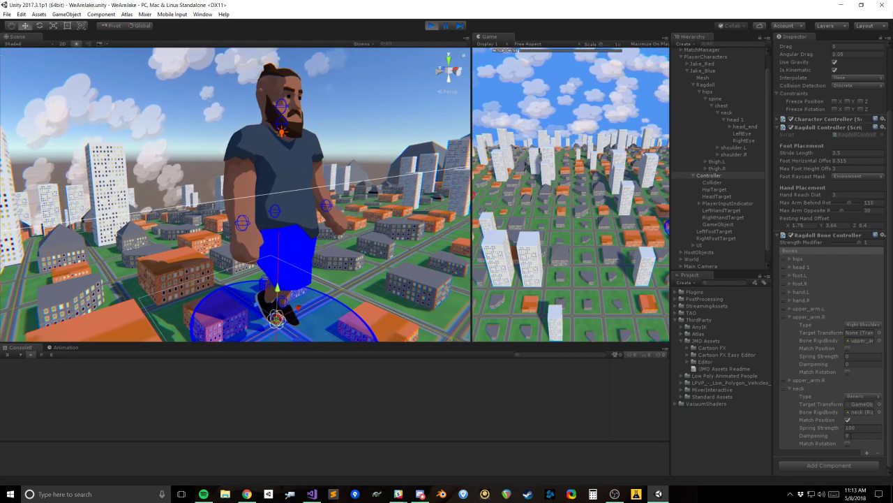
Step: Collapse the upper_arm.R entry and set the neck bone's Dampening to 10
click(790, 318)
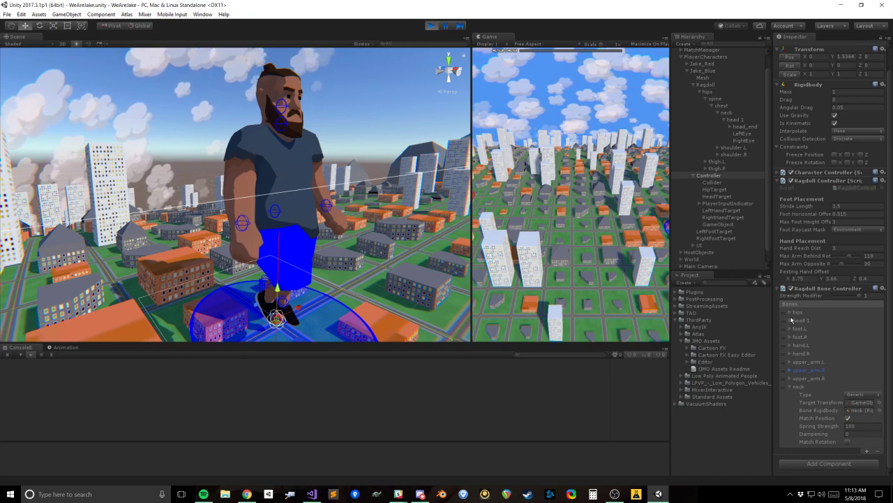
alt+scroll(360, 256, up, 2)
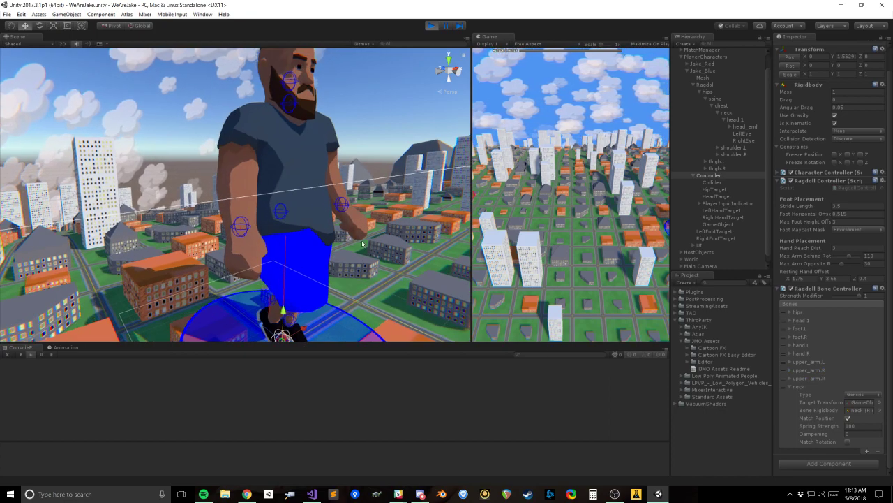
alt+scroll(360, 257, down, 1)
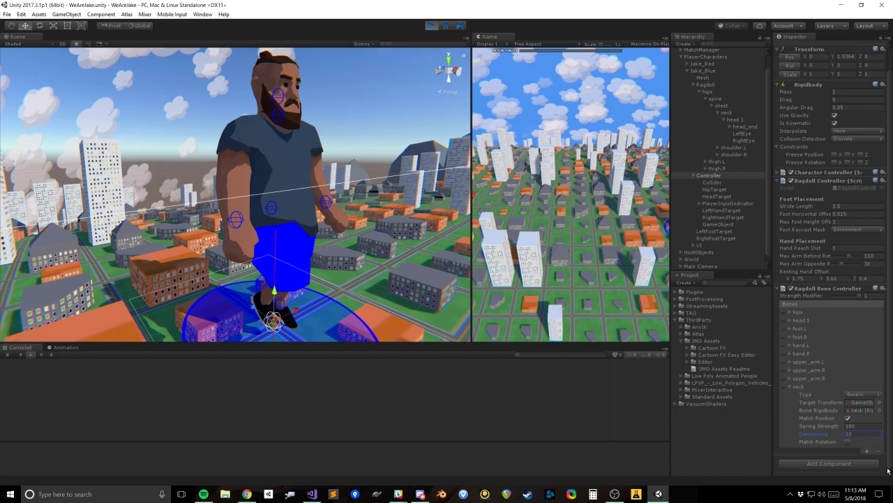
Step: Enable Match Rotation for the neck bone in Controller's Ragdoll Bone Controller
middle_drag(288, 209, 318, 240)
alt+drag(313, 130, 289, 181)
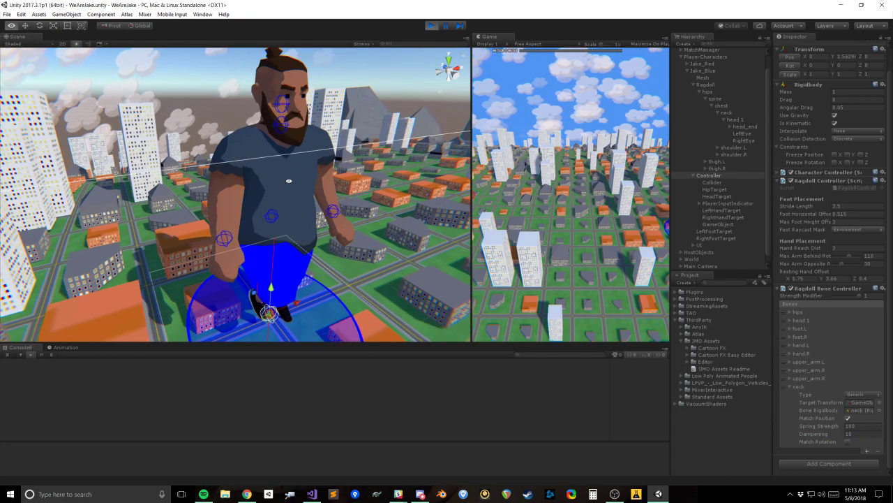
middle_drag(348, 193, 327, 188)
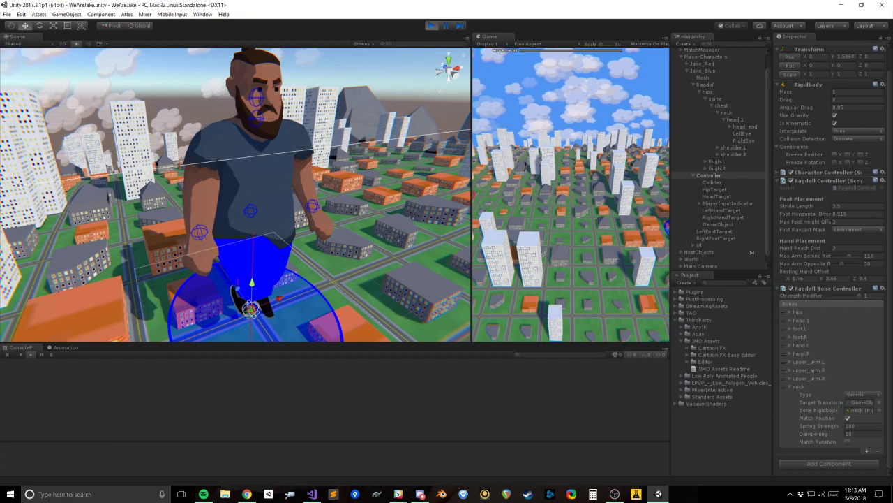
click(725, 197)
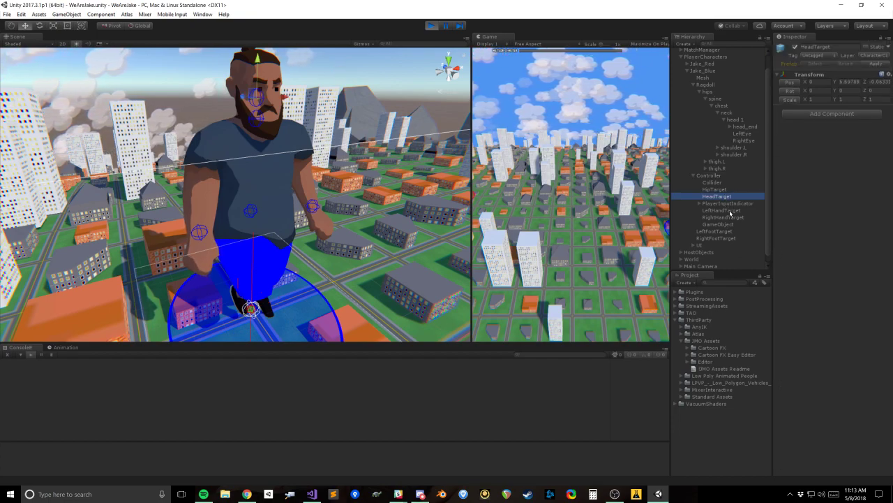
click(711, 175)
click(849, 467)
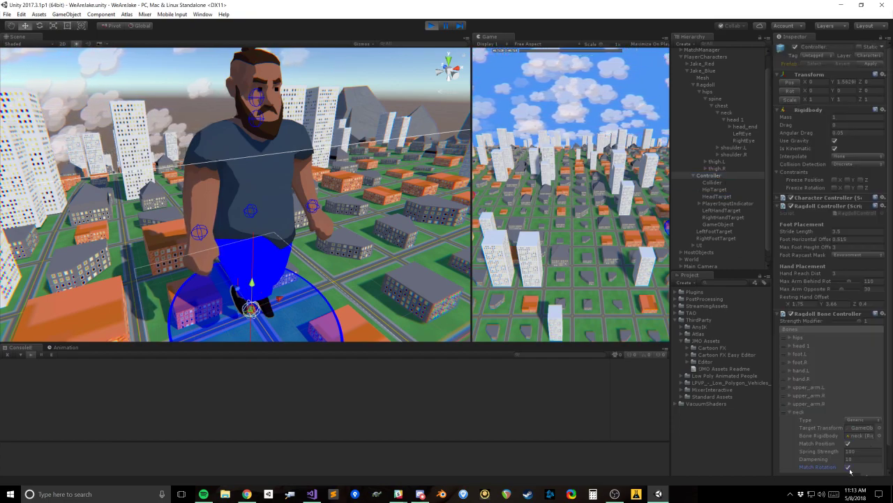
Step: Try rotating HeadTarget by about 12 degrees around its Y axis
click(725, 196)
key(e)
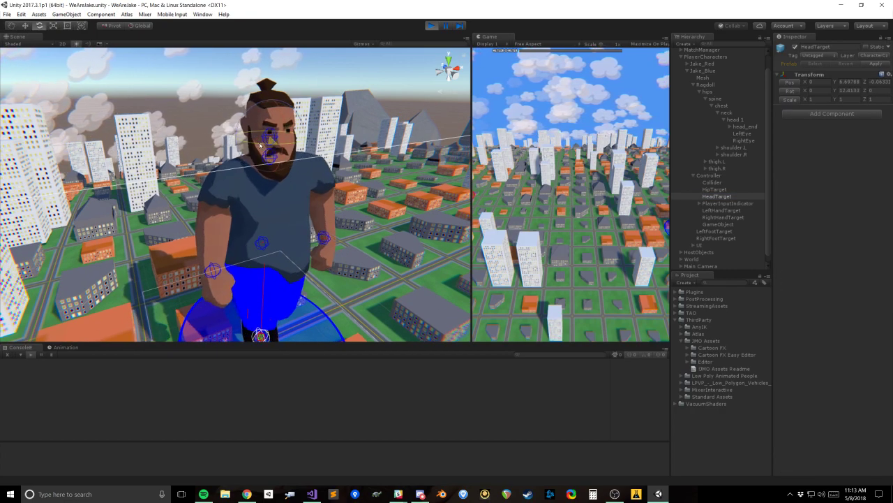
Step: Rename the GameObject under Controller as NeckTarget
click(723, 225)
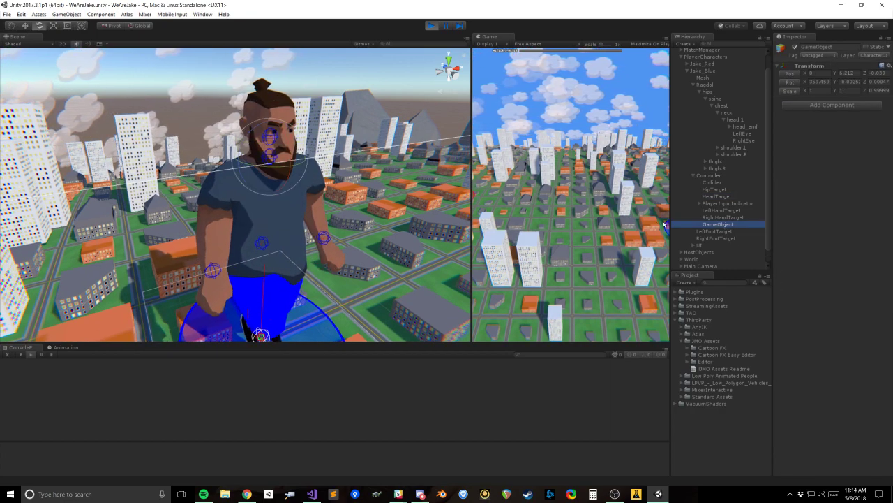
click(837, 47)
text(NeckTarget)
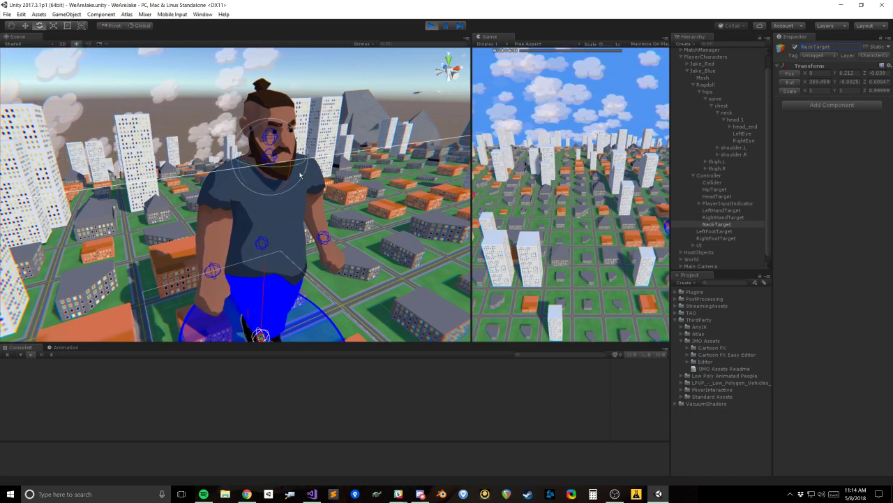
Step: Try rotating NeckTarget and moving it sideways to about X 0.41, undoing each test
drag(242, 173, 260, 184)
key(ctrl+z)
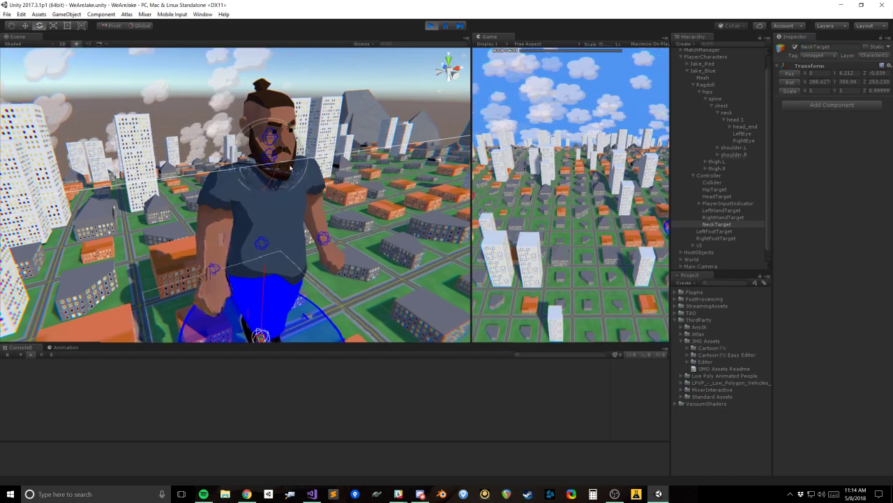
key(w)
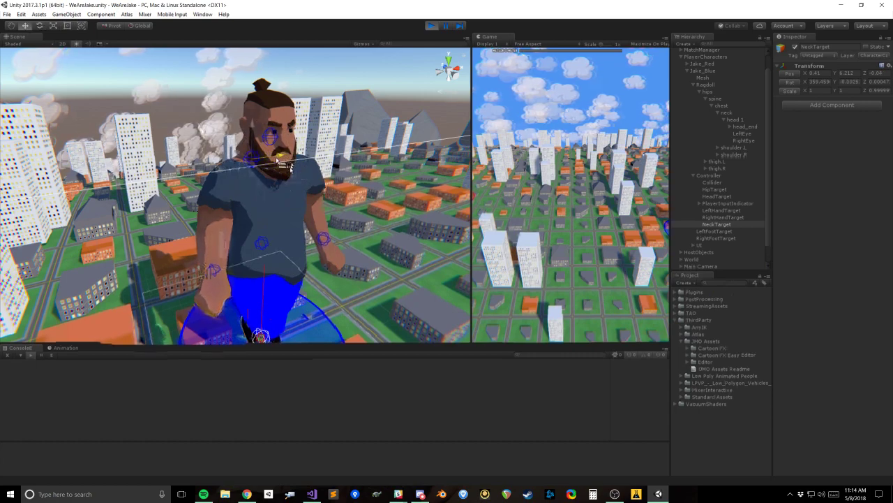
alt+drag(293, 162, 269, 162)
key(ctrl+z)
alt+drag(285, 193, 311, 180)
key(e)
drag(262, 134, 251, 215)
key(ctrl+z)
alt+drag(329, 257, 646, 272)
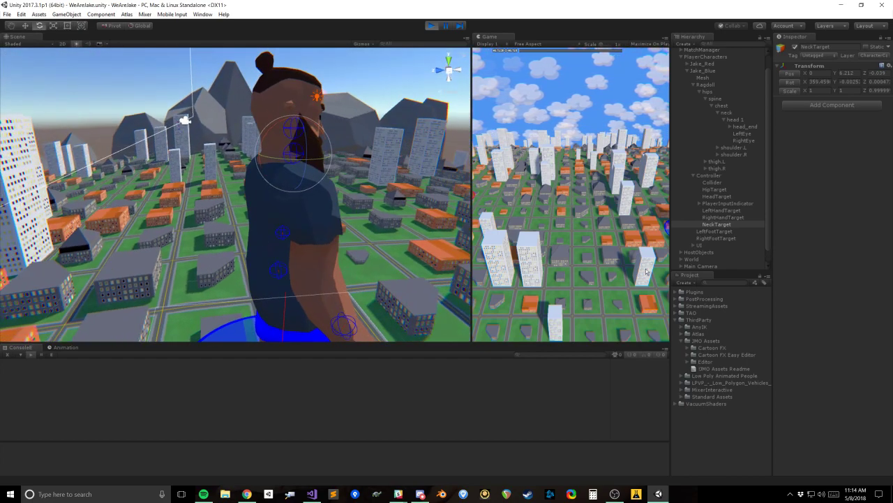
Step: Review the head 1 bone's settings in Controller's Ragdoll Bone Controller, and collapse the head 1 and neck entries
click(724, 197)
click(709, 175)
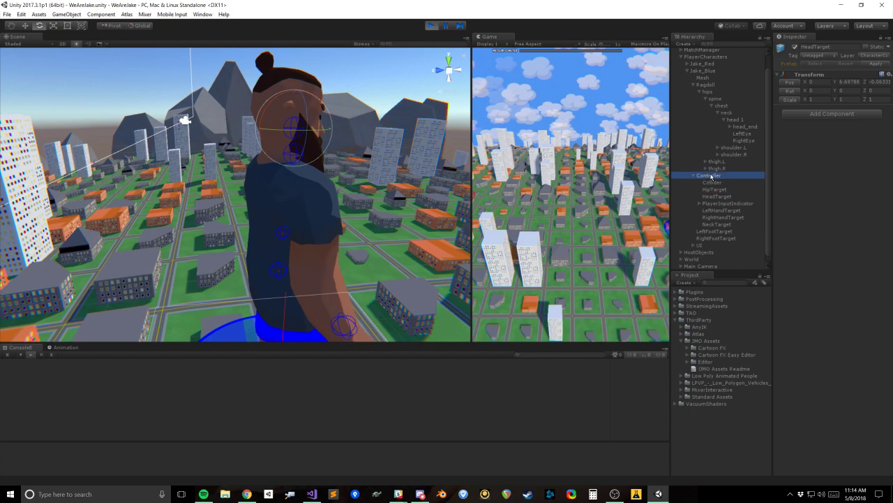
scroll(827, 330, down, 1)
click(790, 320)
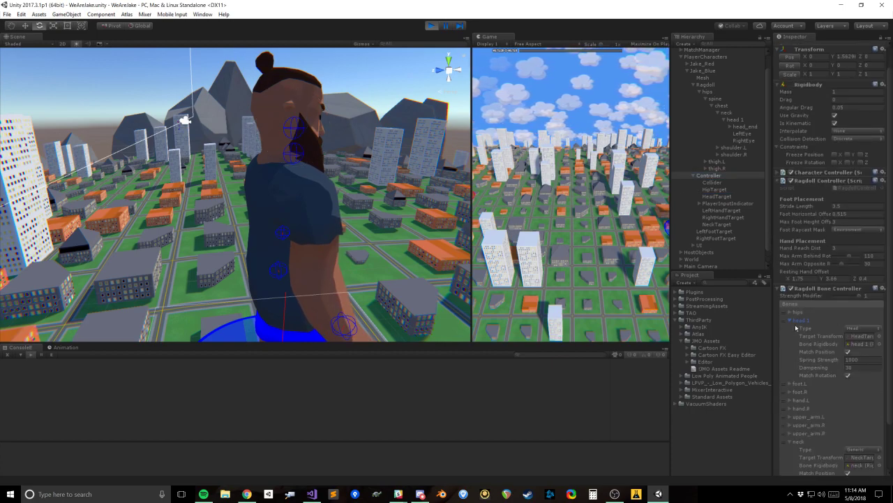
key(q)
click(790, 319)
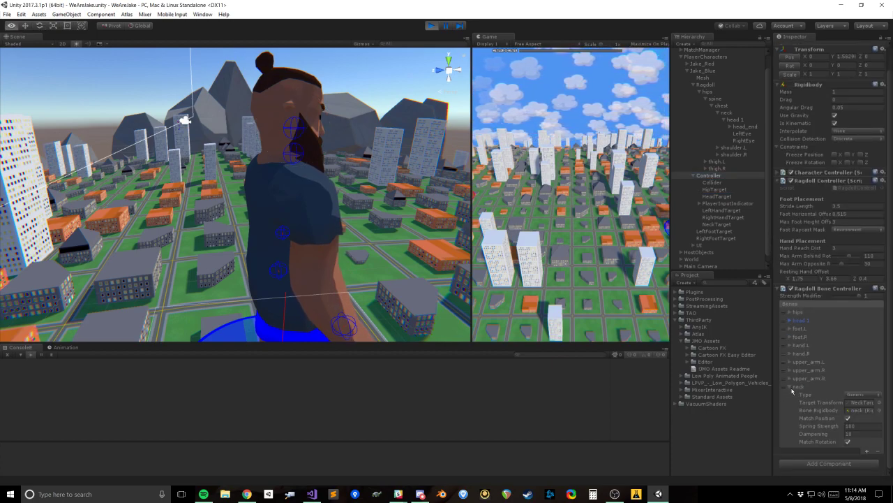
alt+click(791, 389)
Step: Select HeadTarget and NeckTarget together and try rotating both to tilt and turn Jake_Blue's head, undoing the last rotation
click(728, 197)
ctrl+click(726, 190)
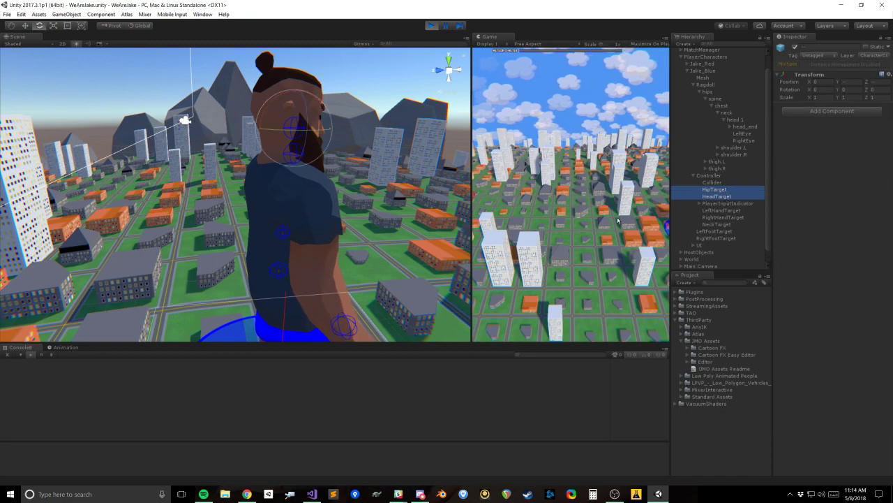
alt+drag(395, 206, 377, 204)
click(724, 197)
ctrl+click(723, 224)
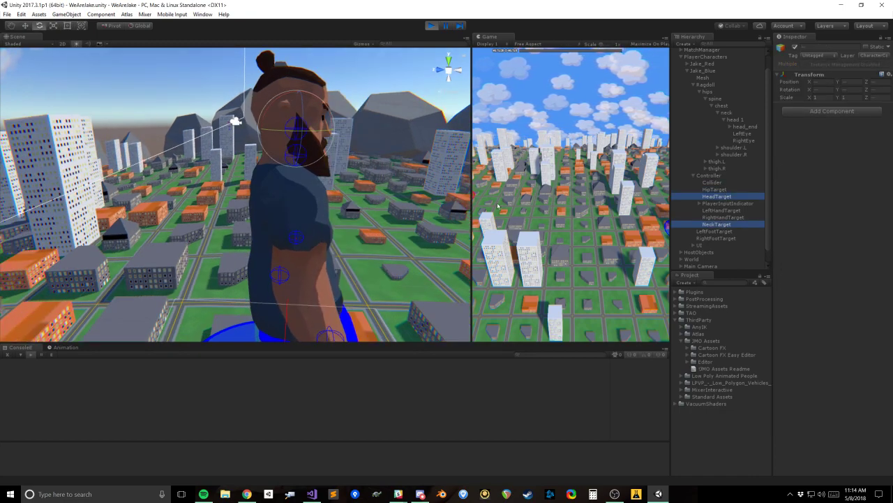
alt+drag(395, 160, 296, 181)
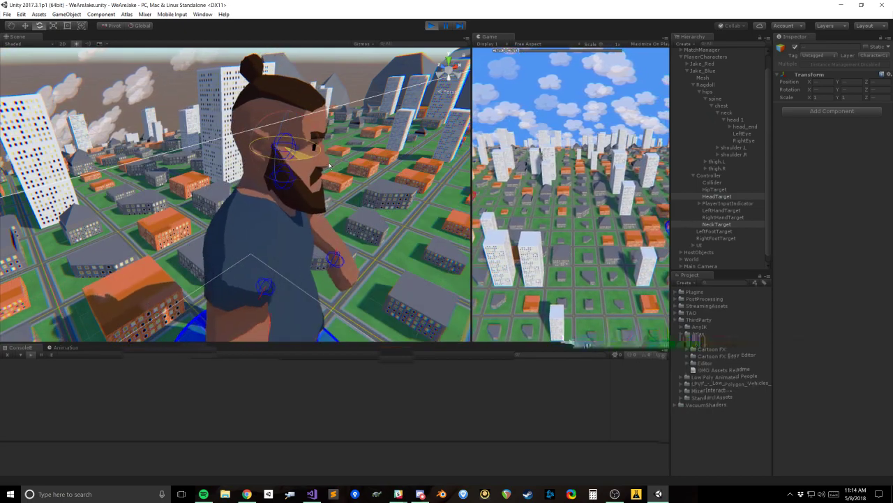
alt+drag(383, 163, 269, 114)
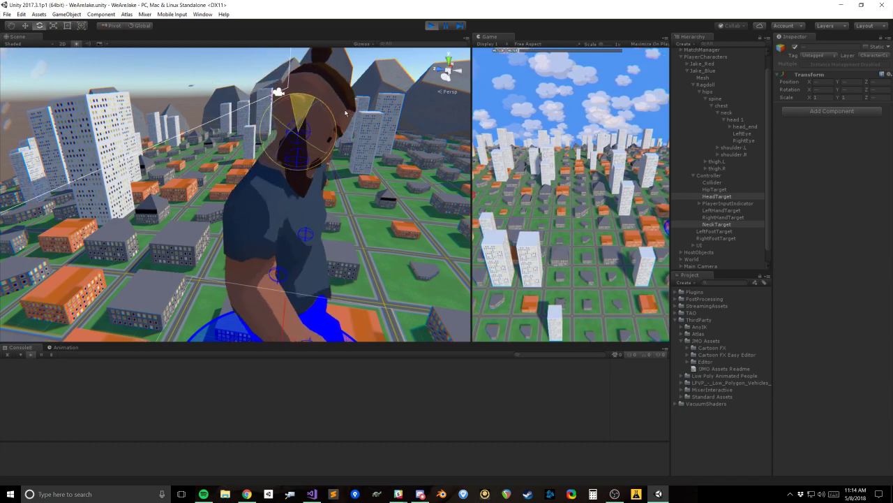
drag(370, 176, 286, 137)
key(ctrl+z)
Step: Try rotating HeadTarget and NeckTarget together again, checking the head and neck from the front and side
alt+drag(258, 223, 266, 92)
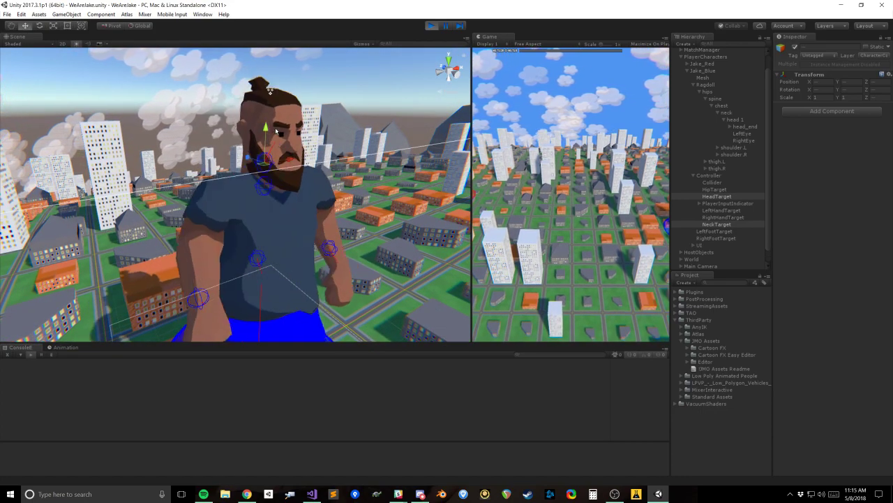
alt+drag(228, 226, 252, 223)
key(r)
key(w)
key(e)
drag(299, 106, 264, 222)
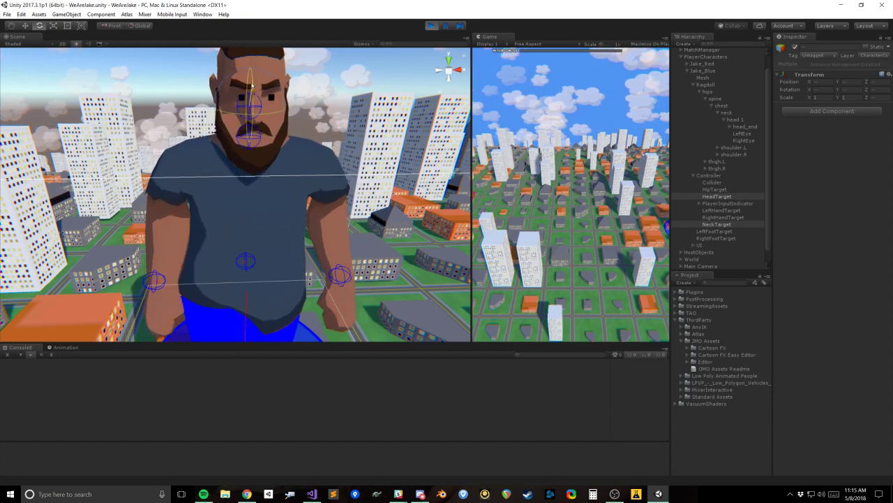
alt+drag(263, 91, 293, 105)
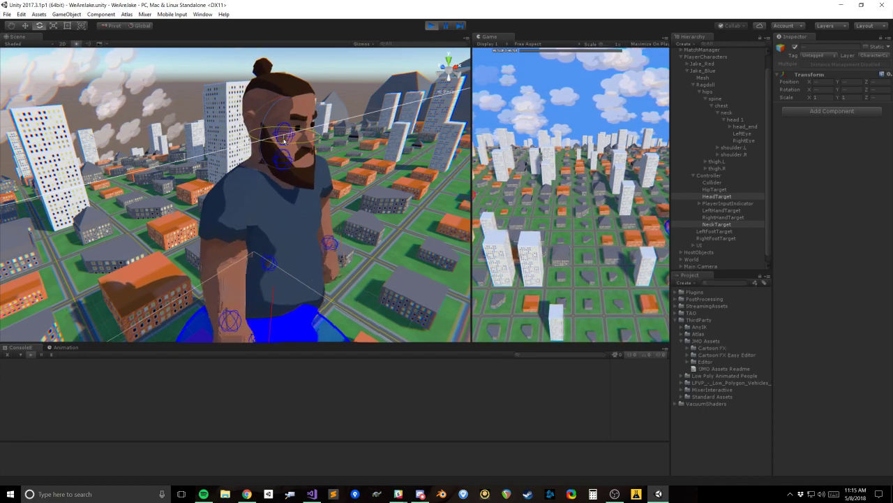
drag(288, 137, 284, 138)
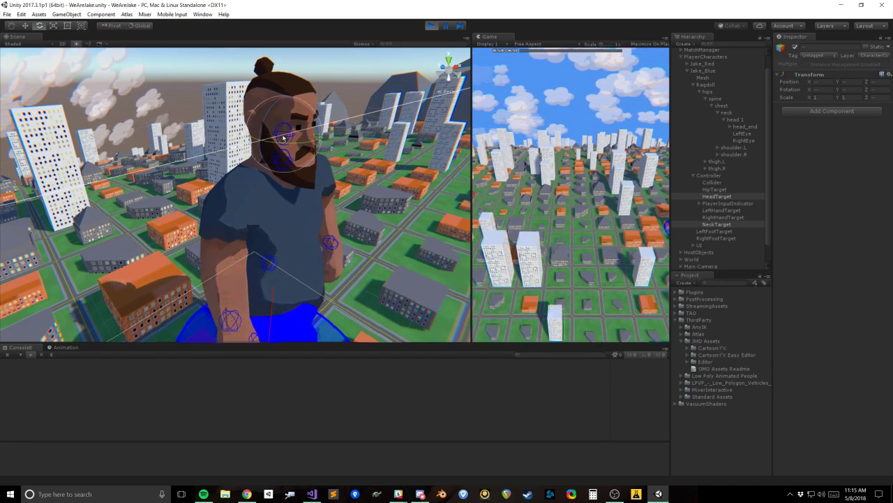
Step: Select the head 1 bone in the ragdoll and start editing its Character Joint's angular limits
click(742, 105)
key(f)
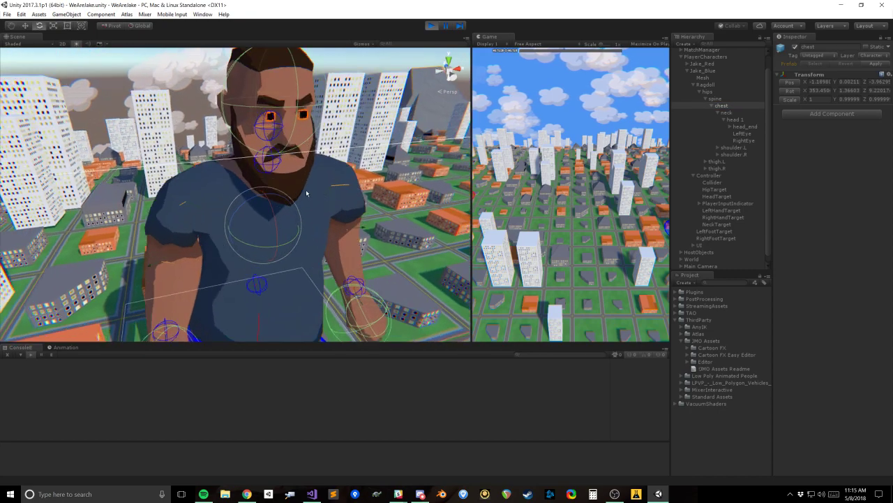
click(735, 119)
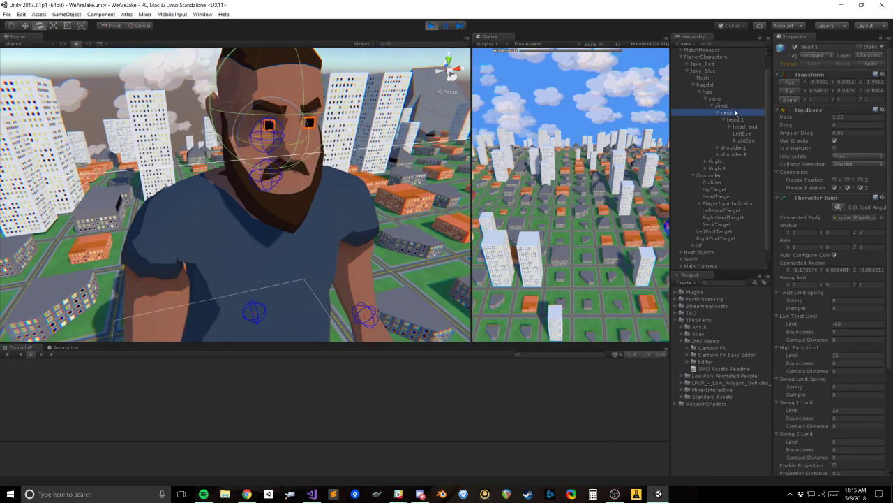
click(735, 113)
click(753, 128)
click(739, 120)
alt+drag(453, 227, 687, 187)
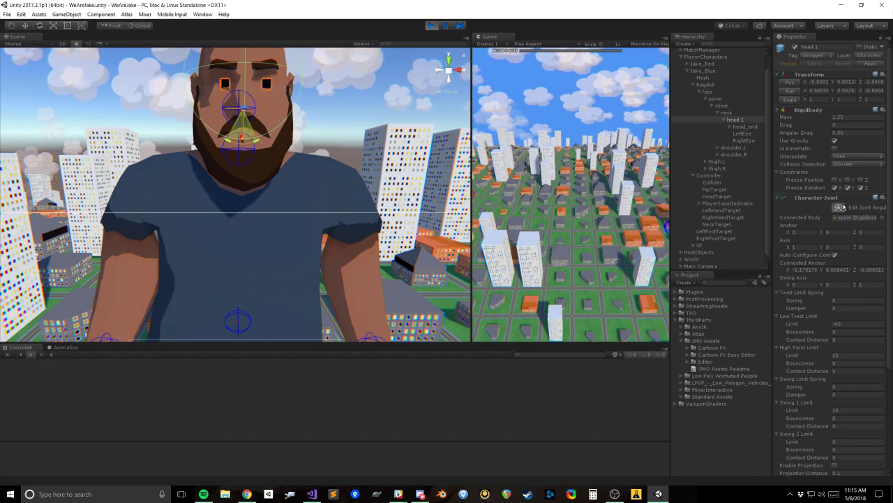
Step: Widen head 1's joint limits to about -66 low twist, 57 high twist, 62 swing 1 and 177 swing 2
alt+drag(196, 232, 261, 224)
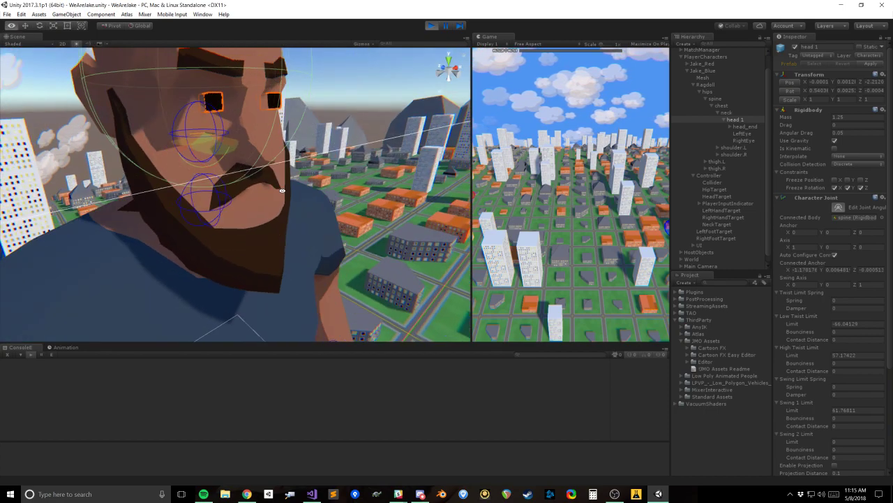
alt+drag(199, 216, 240, 257)
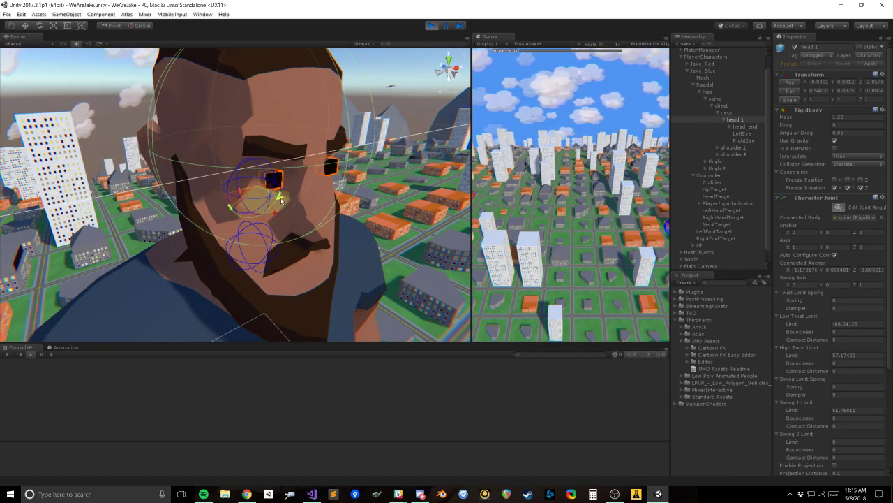
drag(285, 201, 303, 191)
drag(256, 169, 225, 179)
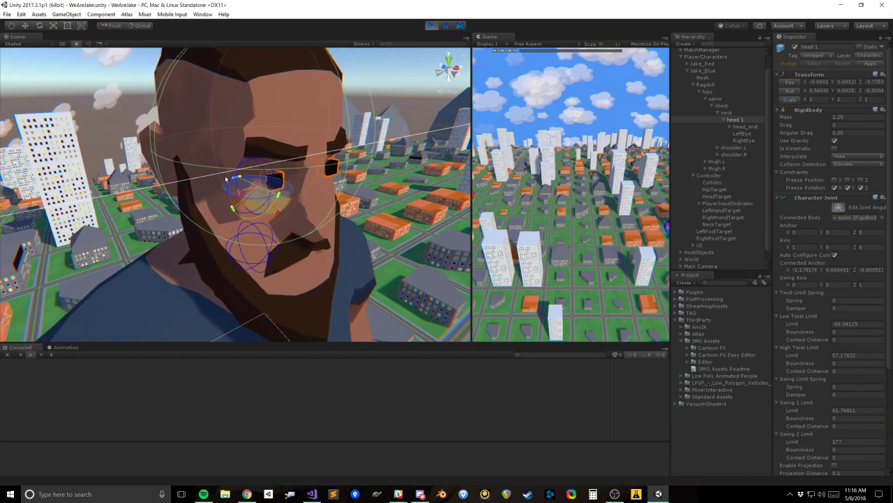
drag(285, 182, 219, 183)
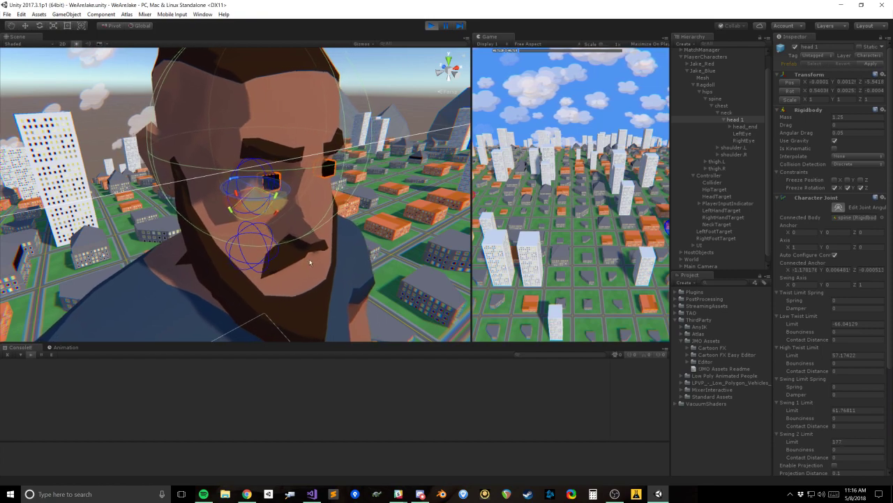
alt+drag(309, 261, 245, 263)
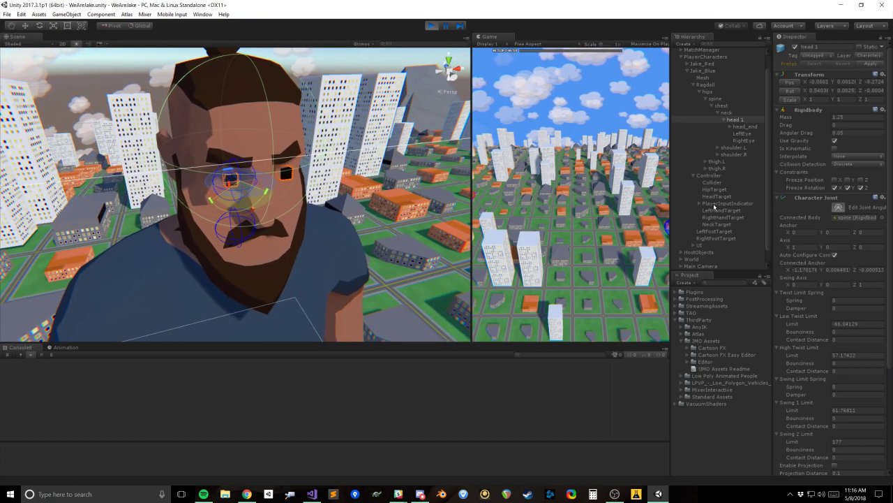
scroll(347, 251, down, 4)
alt+drag(329, 213, 293, 214)
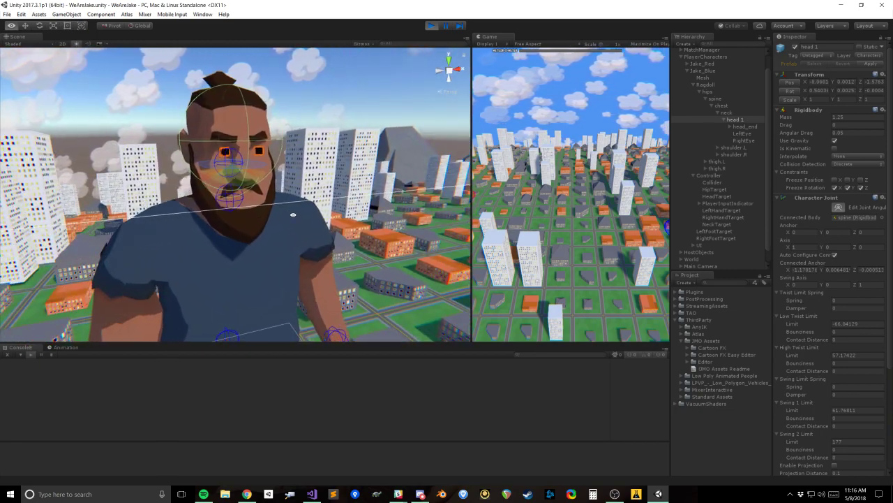
alt+drag(302, 230, 447, 225)
scroll(294, 238, up, 3)
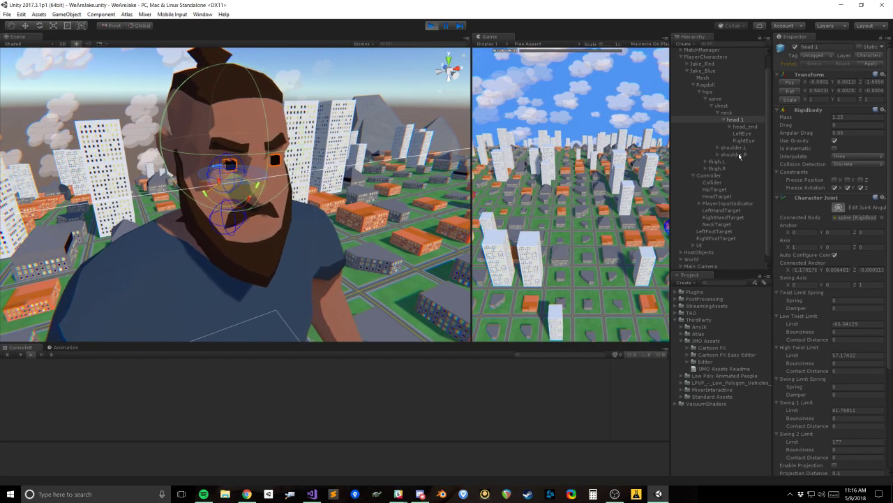
Step: Collapse head 1 and disable Match Position and Match Rotation for the neck entry in Controller's Ragdoll Bone Controller
click(725, 120)
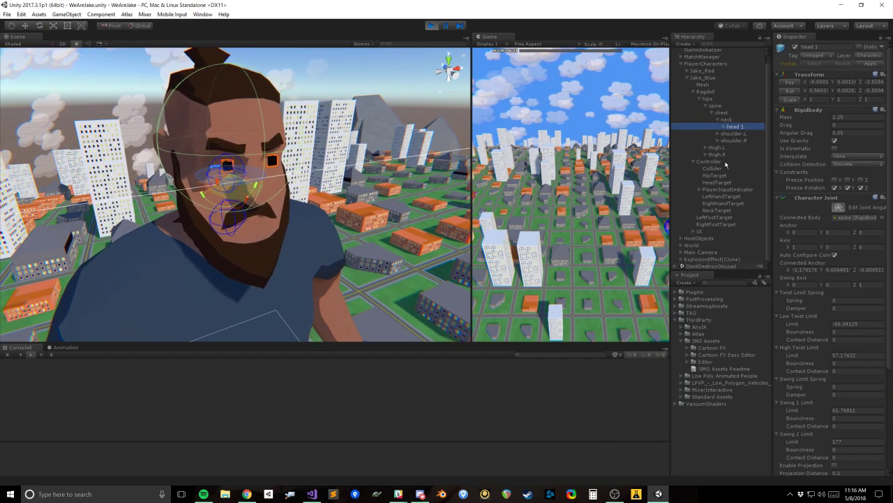
click(717, 182)
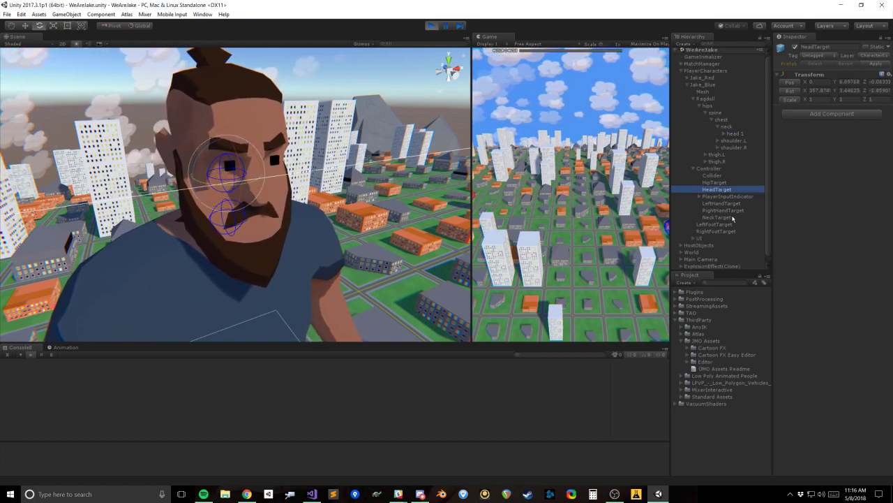
click(716, 168)
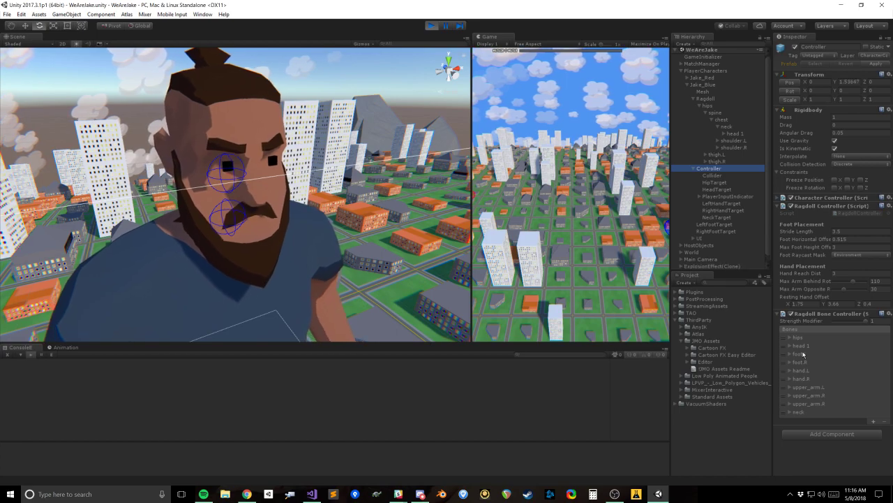
click(794, 412)
scroll(845, 432, down, 1)
click(848, 417)
Step: Try rotating HeadTarget to about 329 degrees around its Y axis and undo the rotation
click(718, 217)
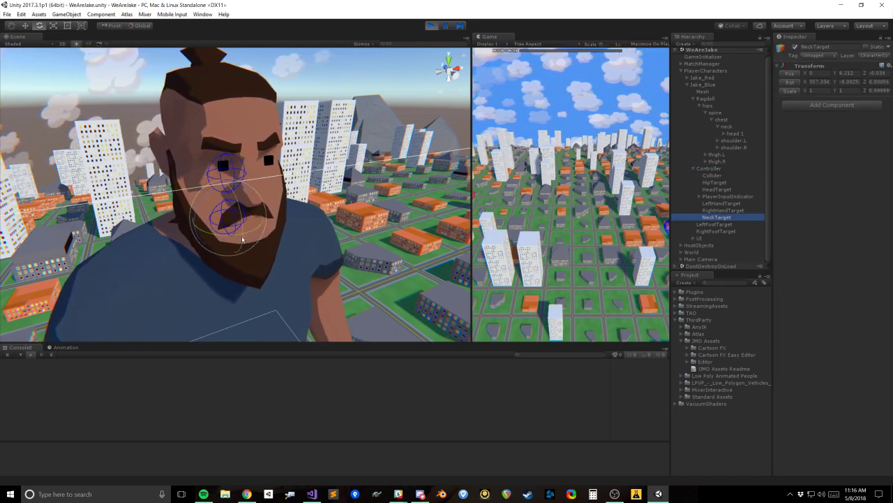
click(715, 183)
click(717, 189)
drag(225, 184, 268, 186)
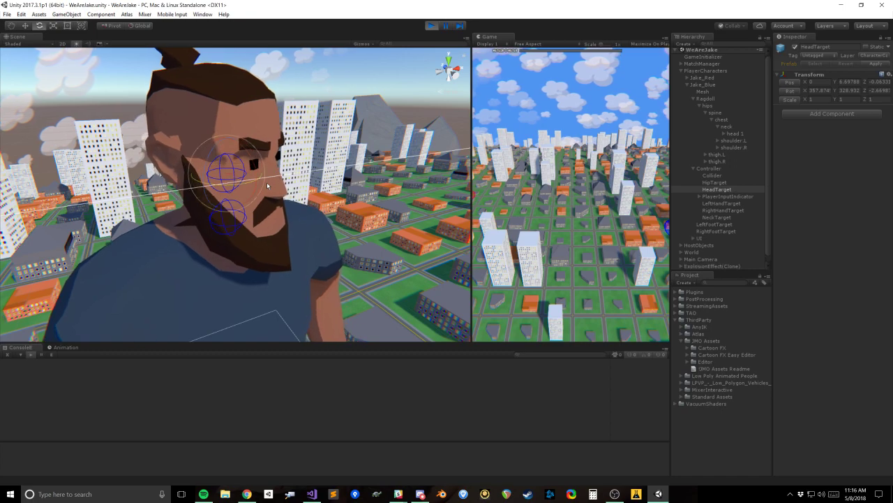
key(ctrl+z)
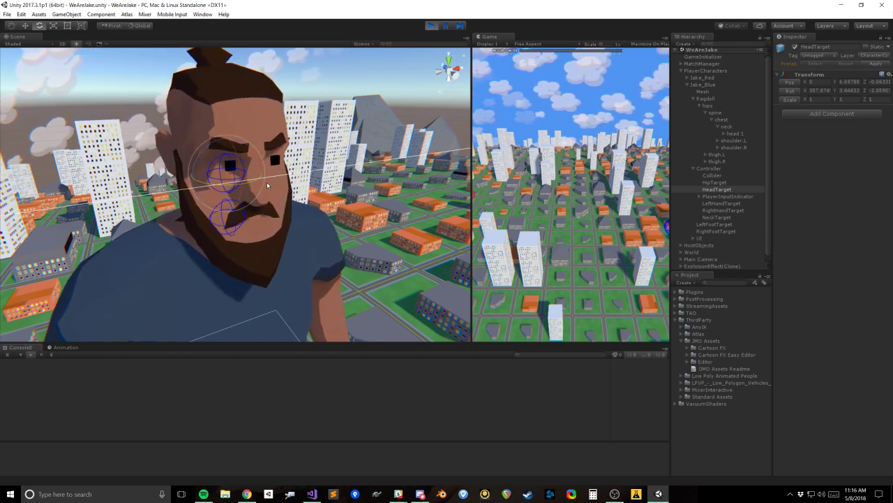
Step: Try rotating HeadTarget the opposite way to about 45 degrees around its Y axis
alt+drag(267, 185, 226, 213)
alt+drag(223, 219, 215, 265)
alt+drag(155, 254, 162, 254)
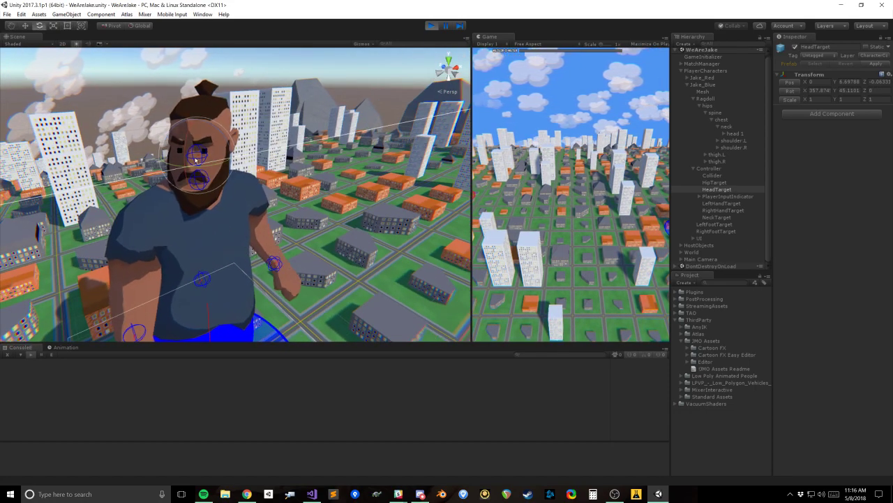
drag(202, 167, 260, 159)
middle_drag(211, 227, 264, 220)
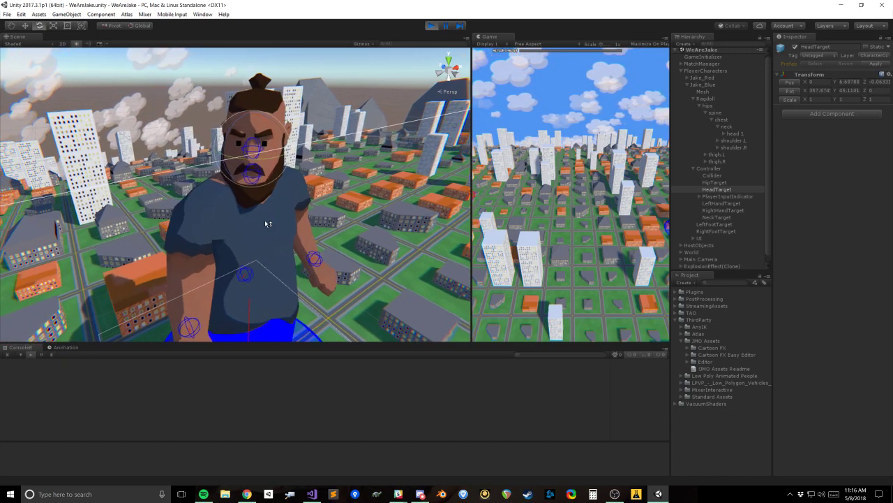
Step: Narrow the Swing 2 Limit of head 1's Character Joint to about 54.5
click(727, 126)
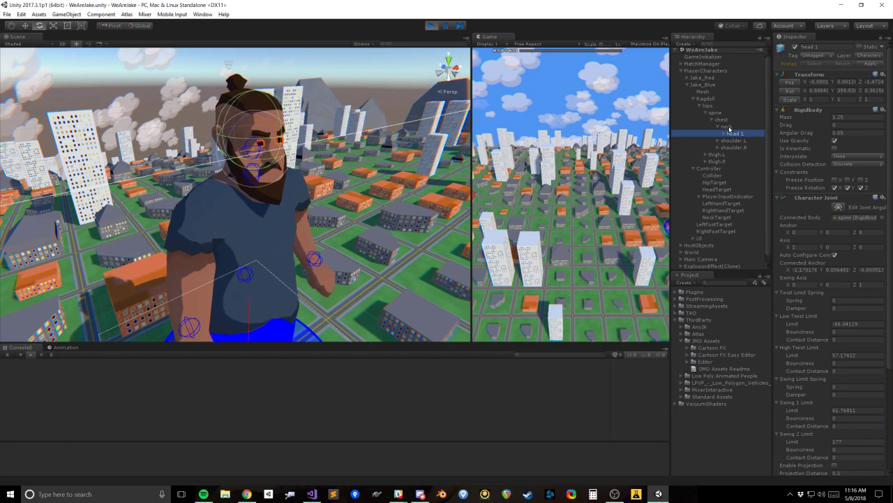
alt+drag(314, 248, 356, 245)
click(738, 133)
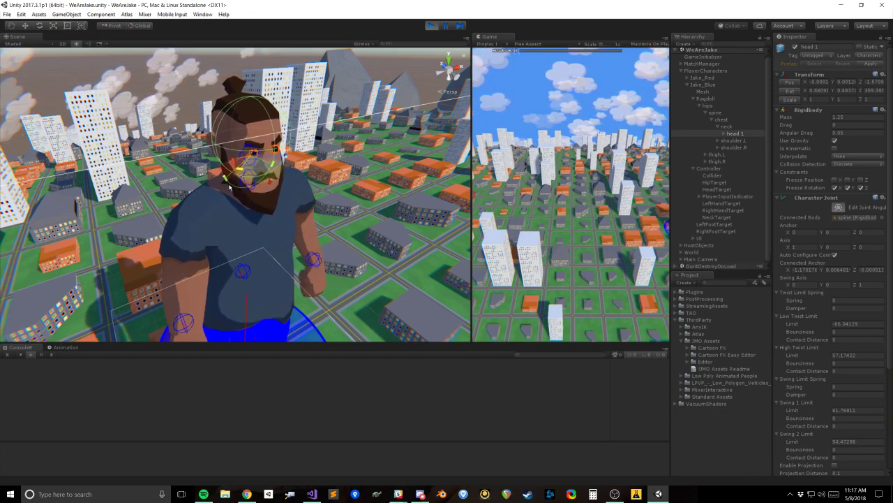
alt+drag(229, 186, 346, 250)
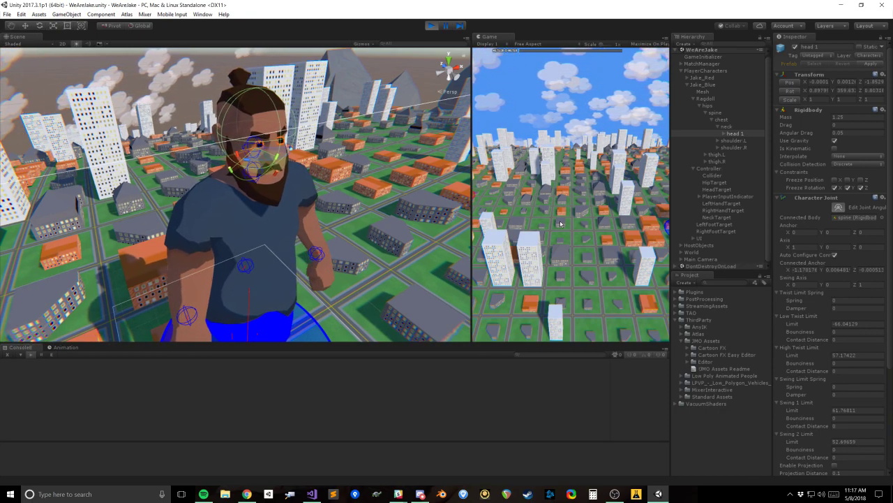
Step: Collapse the chest bone and try rotating HeadTarget to about 48 degrees around its Y axis, undoing the last rotation
click(712, 121)
click(721, 164)
mouse_move(244, 174)
alt+mouse_down()
mouse_move(274, 178)
mouse_move(217, 184)
mouse_move(242, 179)
mouse_move(161, 173)
mouse_move(257, 186)
alt+mouse_up()
alt+drag(203, 286, 273, 265)
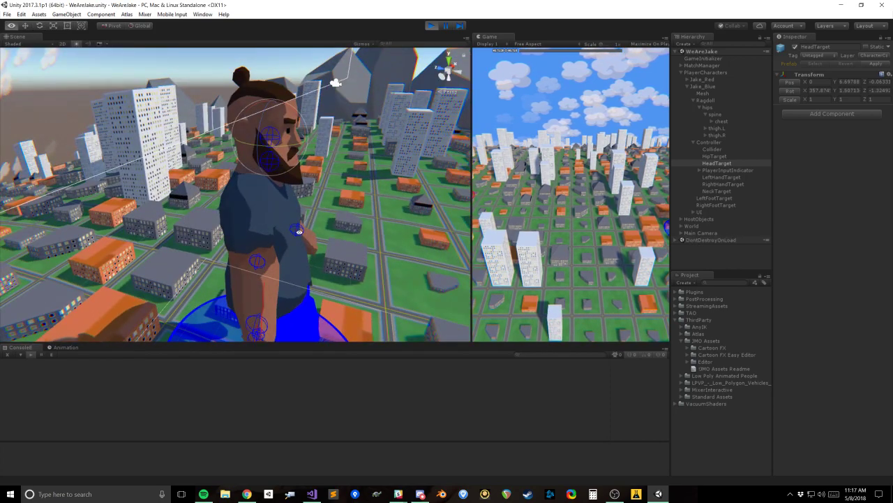
drag(297, 145, 269, 183)
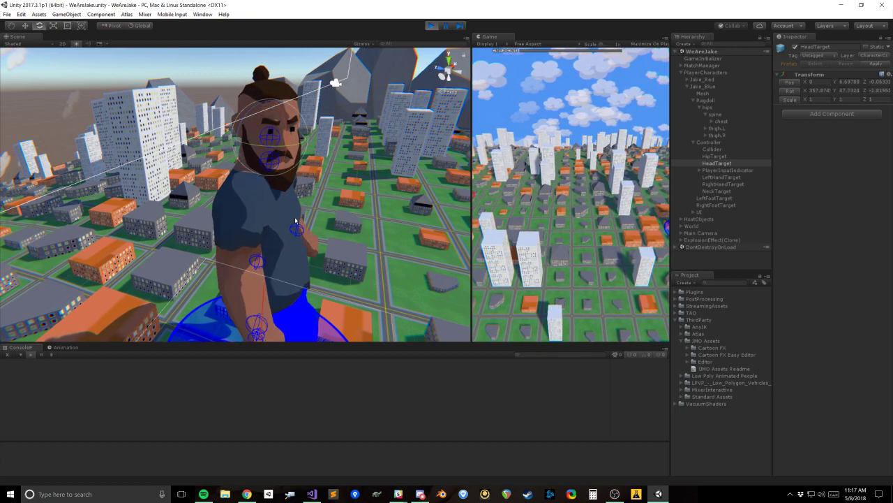
mouse_move(286, 245)
alt+mouse_down()
mouse_move(298, 281)
mouse_move(259, 165)
alt+mouse_up()
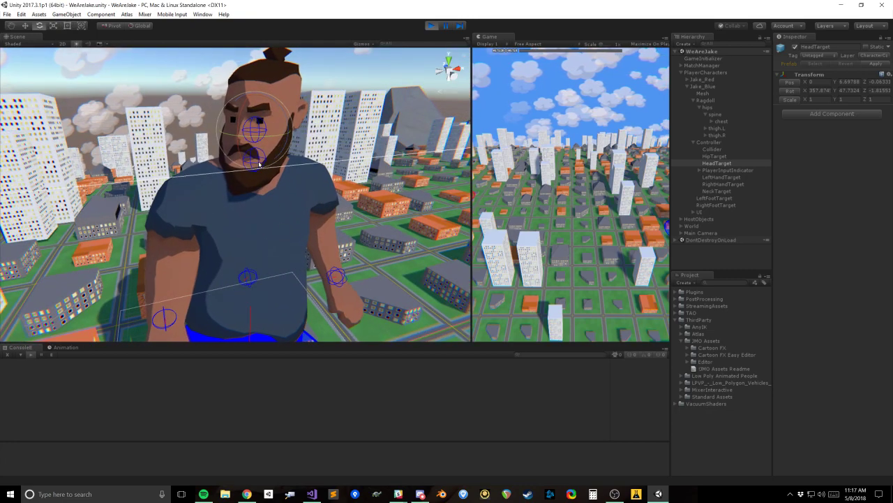
drag(241, 136, 265, 131)
key(ctrl+z)
mouse_move(274, 222)
alt+mouse_down()
mouse_move(216, 256)
mouse_move(302, 208)
mouse_move(235, 149)
mouse_move(238, 125)
mouse_move(284, 208)
alt+mouse_up()
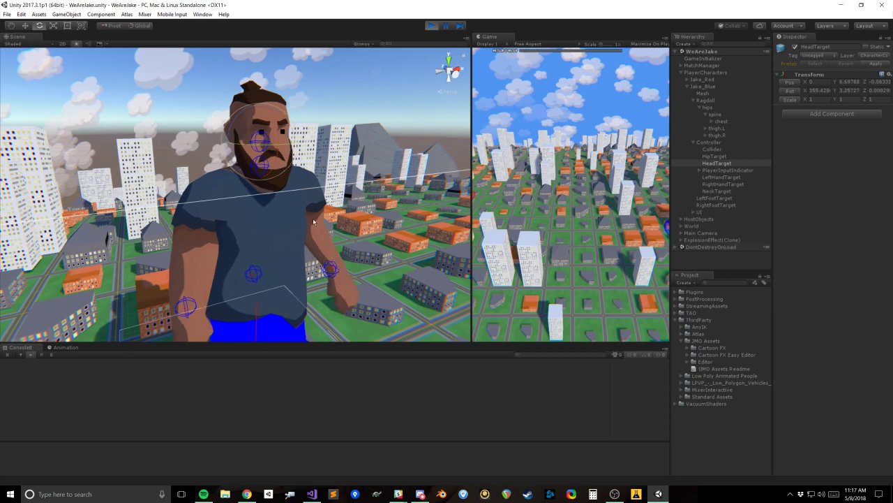
Step: Select Jake_Blue's Controller and collapse the neck entry in its Ragdoll Bone Controller
click(729, 205)
click(709, 142)
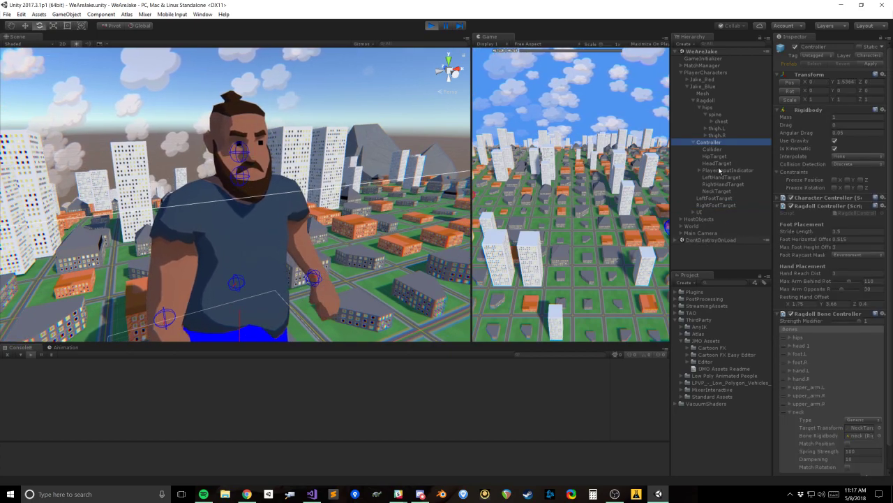
scroll(845, 419, down, 2)
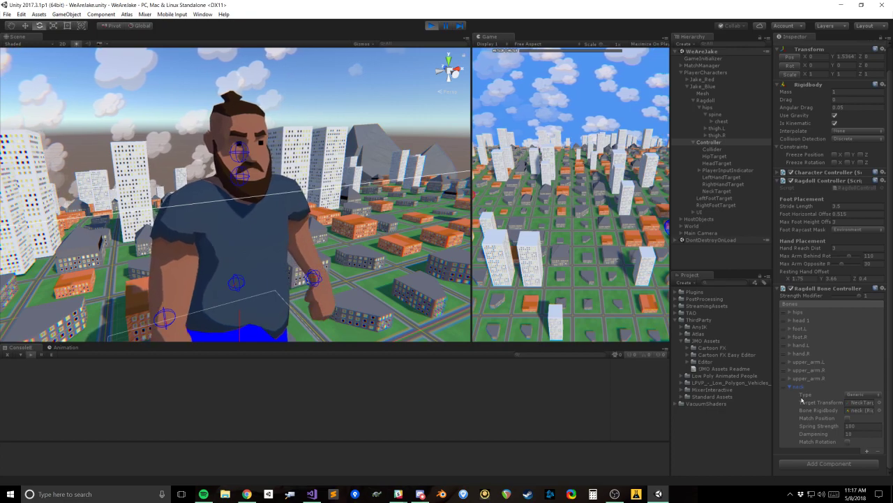
click(794, 386)
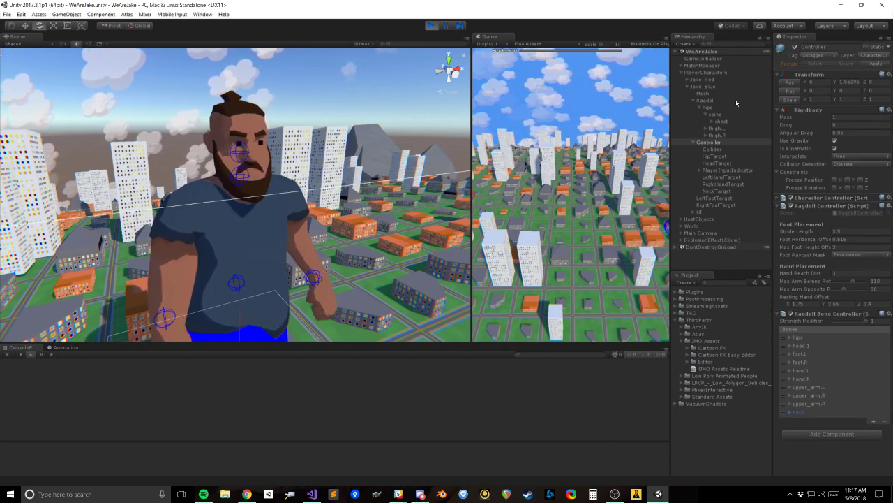
Step: Rotate NeckTarget to about 15 degrees around its Y axis
click(717, 191)
alt+drag(323, 225, 384, 223)
drag(236, 183, 231, 183)
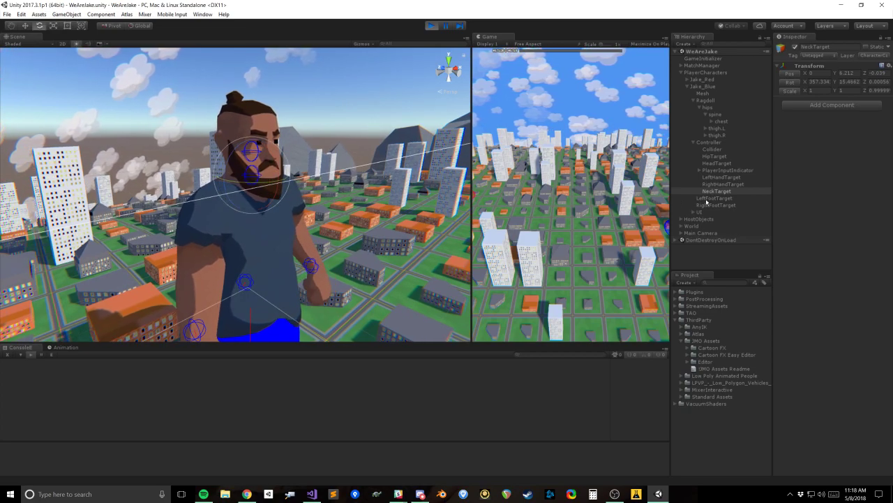
Step: Remove the neck entry from the Bones list of the Controller's Ragdoll Bone Controller
click(709, 141)
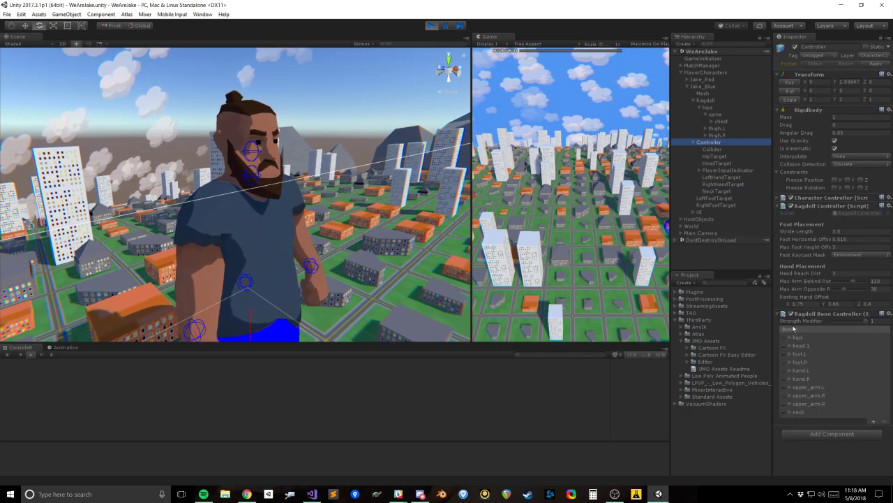
click(789, 413)
scroll(802, 419, down, 2)
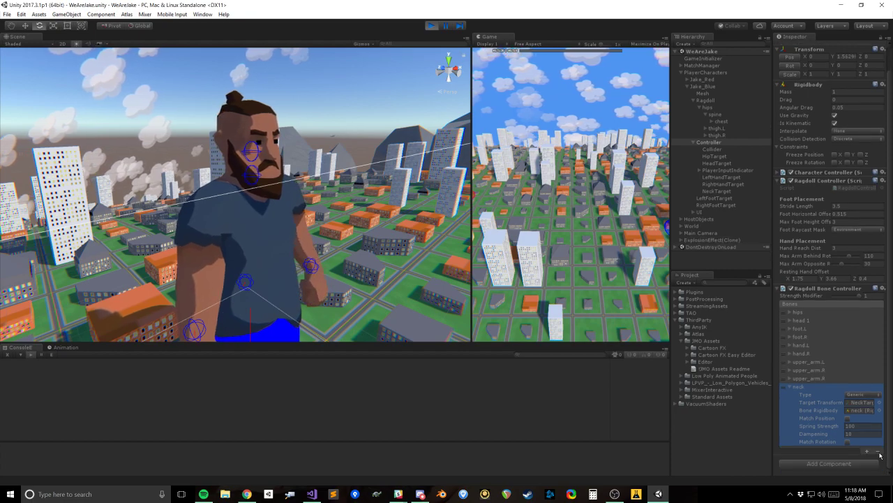
click(878, 451)
scroll(282, 189, down, 6)
Step: Rotate HeadTarget to about 357 degrees around its Y axis to test the head without the neck entry
alt+drag(281, 190, 277, 260)
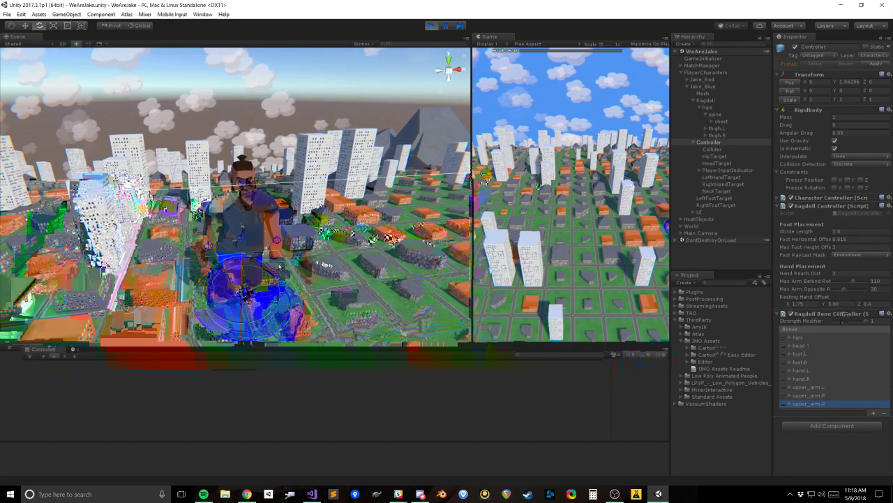
alt+drag(268, 183, 251, 185)
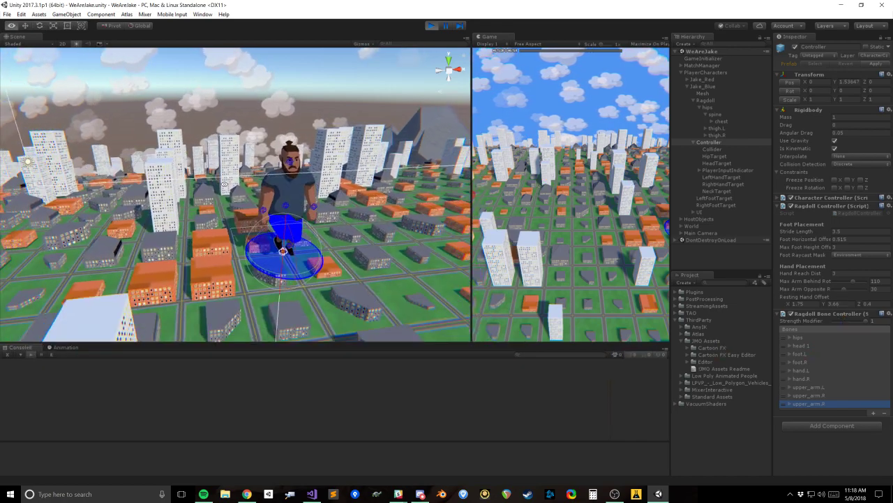
scroll(251, 185, down, 5)
scroll(252, 185, up, 8)
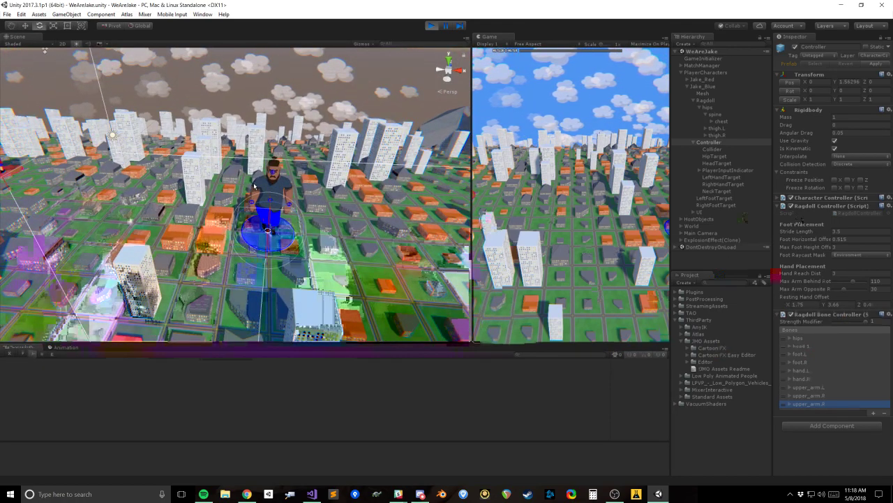
alt+drag(223, 196, 244, 177)
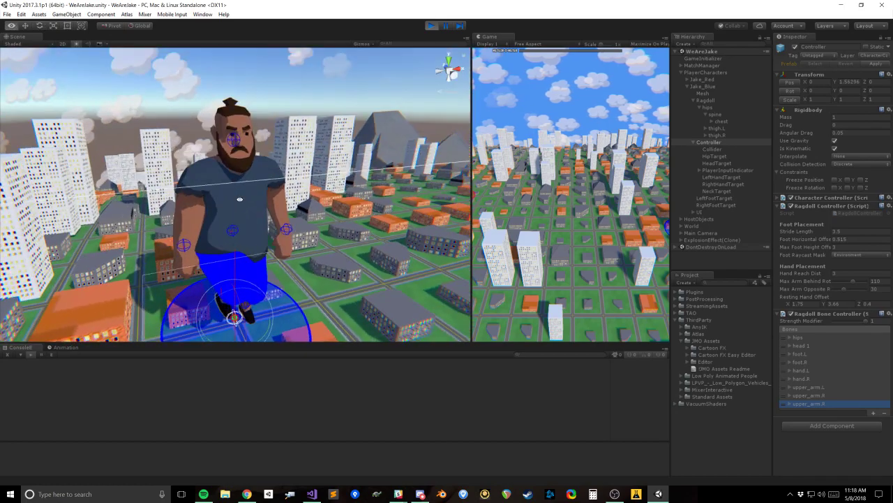
scroll(244, 177, up, 4)
middle_drag(245, 177, 271, 202)
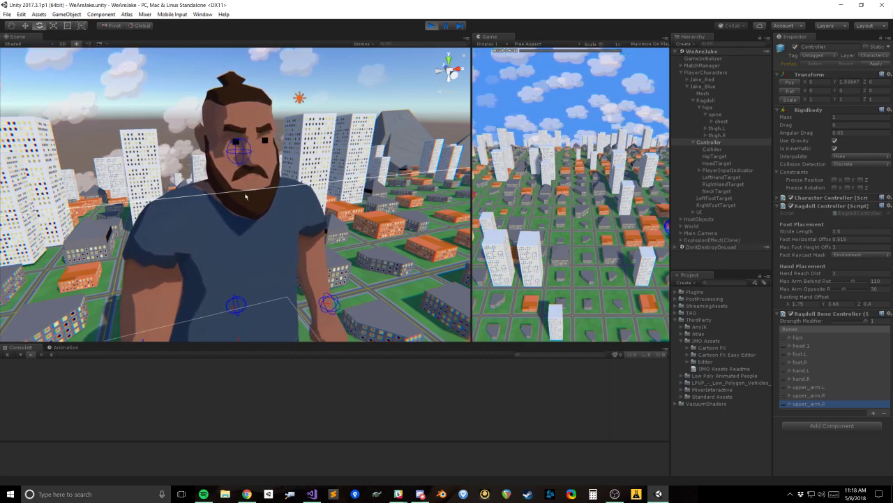
click(719, 162)
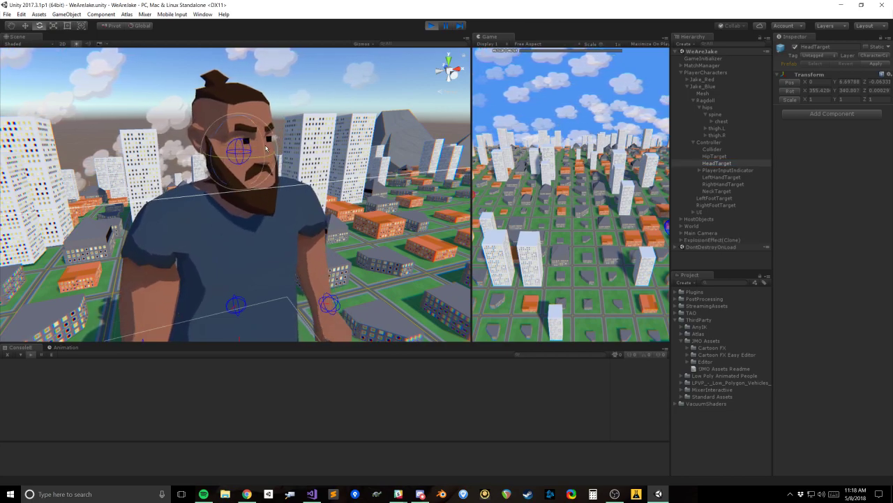
mouse_move(253, 159)
mouse_down()
mouse_move(254, 132)
mouse_move(257, 151)
mouse_move(257, 142)
mouse_up()
Step: Dock the Game view together with the Scene view and open the Jake post-processing profile used by Main Camera
drag(491, 39, 60, 36)
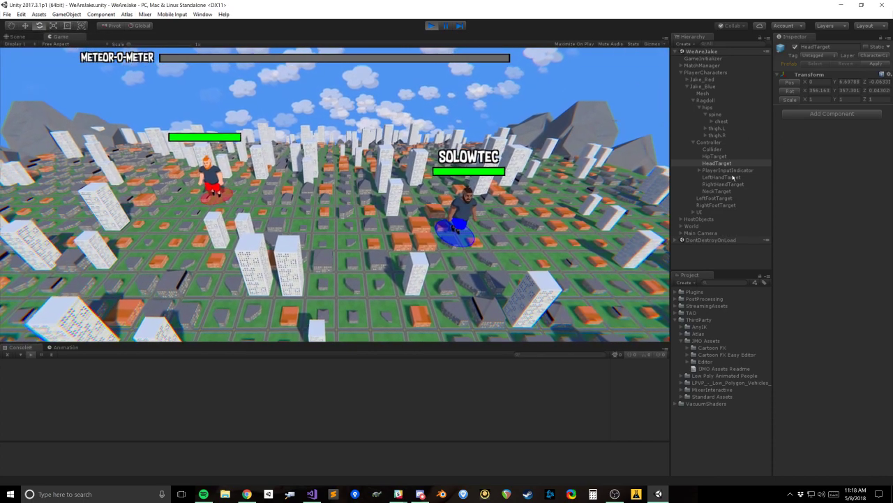
click(701, 232)
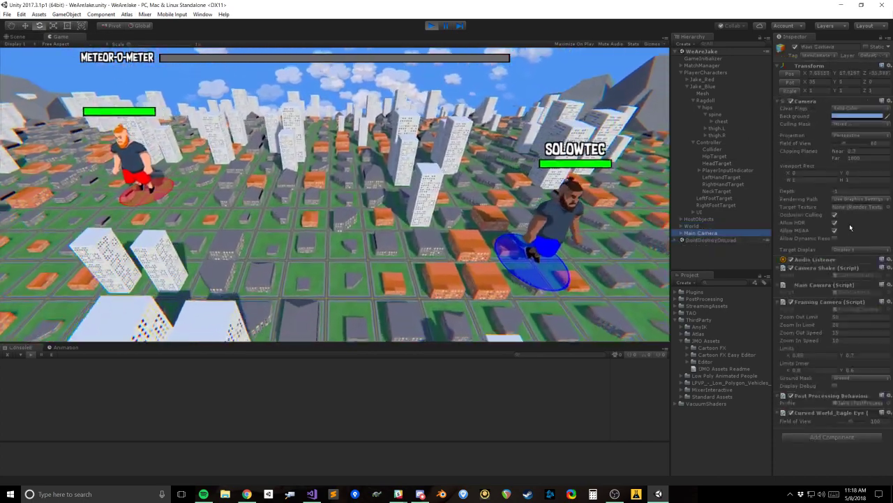
click(862, 404)
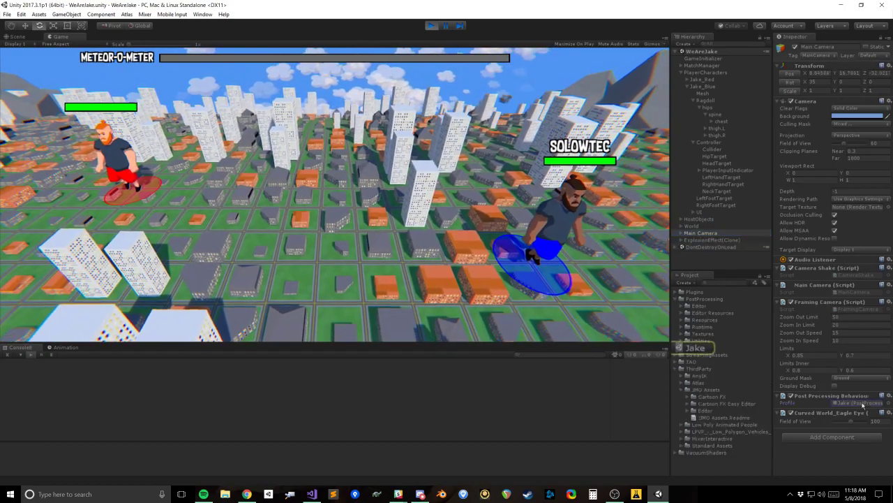
click(697, 347)
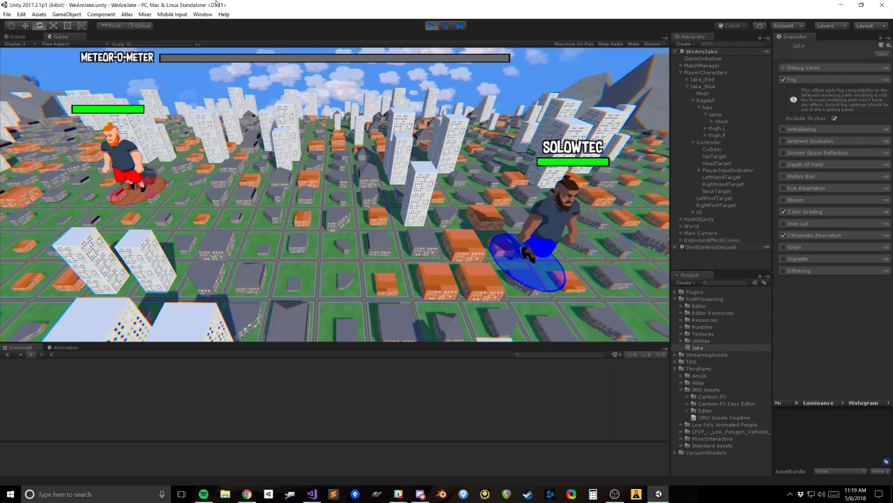
Step: Open the scene's Lighting settings and enable Fog under Other Settings
click(203, 13)
mouse_move(225, 292)
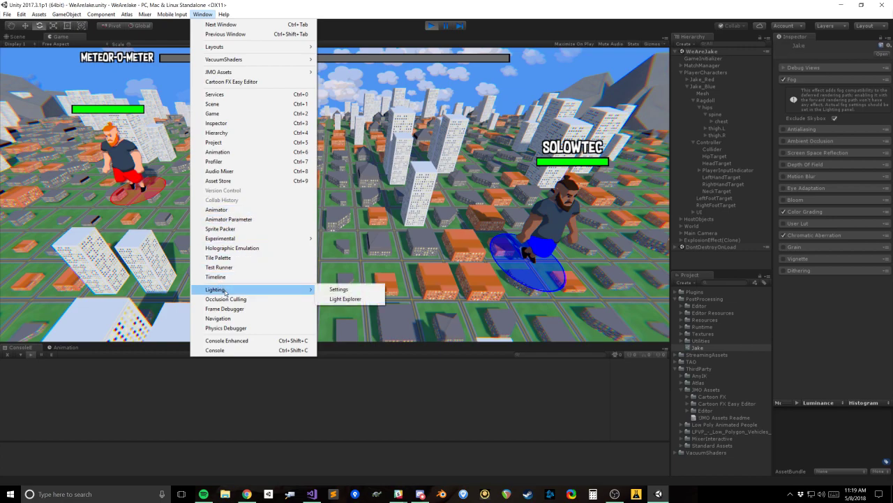
click(338, 289)
drag(297, 73, 169, 70)
scroll(246, 315, down, 3)
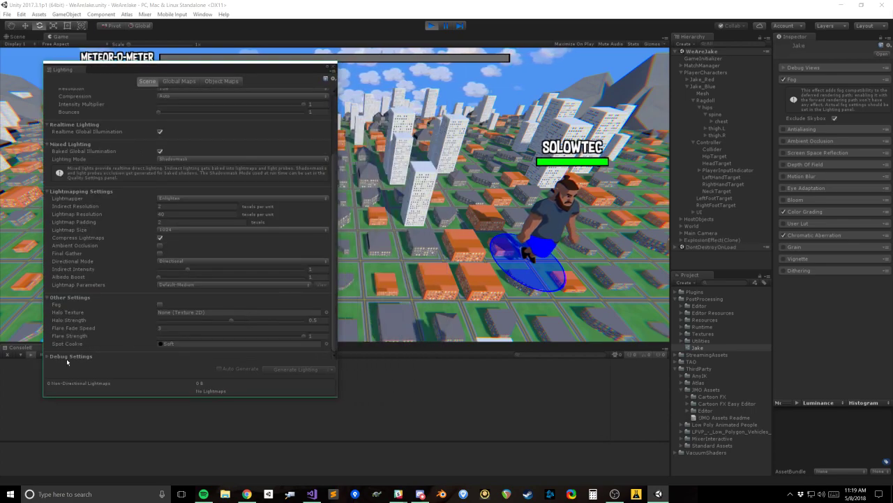
click(160, 305)
Step: Lighten the fog colour to a light grey
click(171, 313)
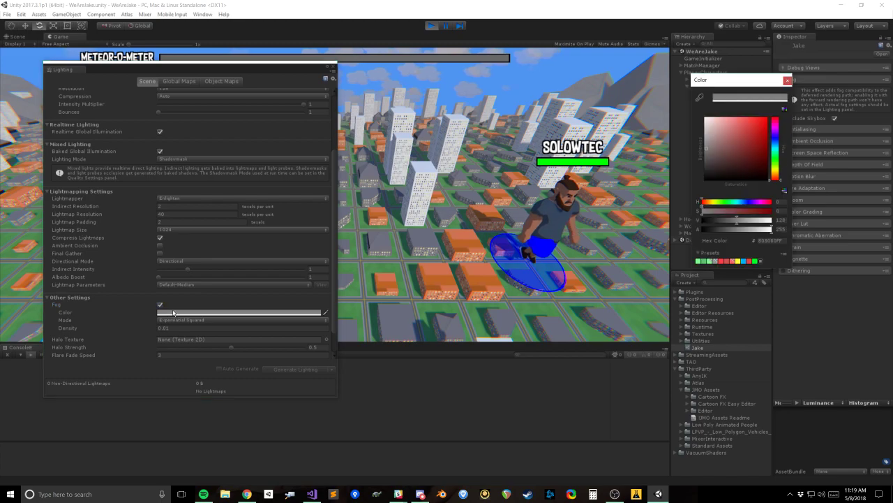
drag(762, 162, 677, 137)
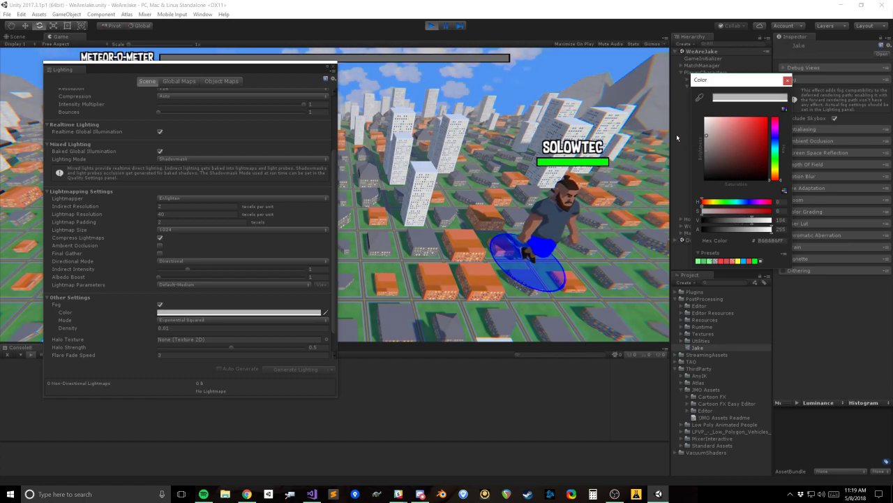
click(787, 81)
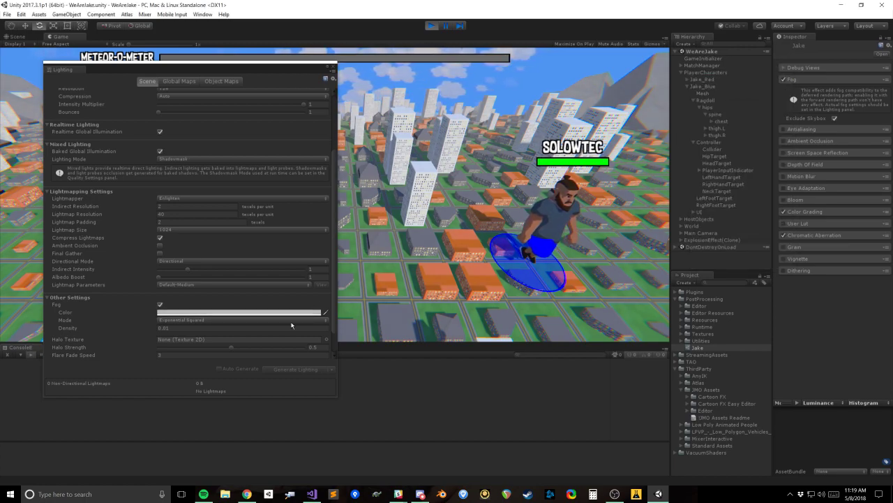
Step: Move the Lighting window aside, try the Exponential fog mode and restore Exponential Squared
click(180, 328)
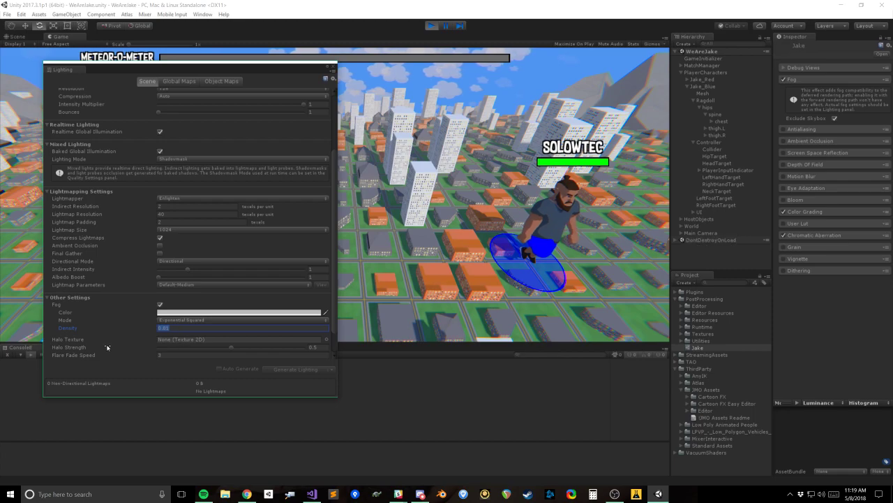
click(82, 348)
mouse_move(245, 69)
mouse_down()
mouse_move(185, 213)
mouse_move(217, 184)
mouse_move(201, 120)
mouse_move(217, 98)
mouse_up()
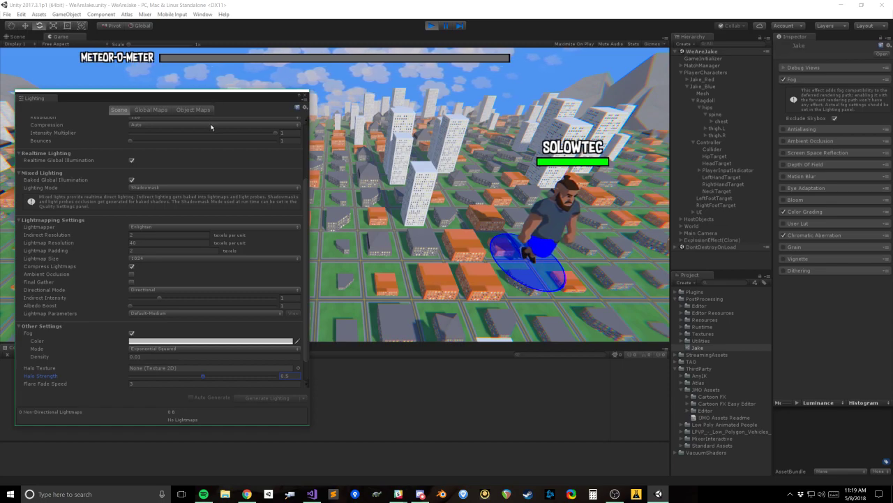
mouse_move(211, 101)
mouse_down()
mouse_move(220, 174)
mouse_move(208, 92)
mouse_up()
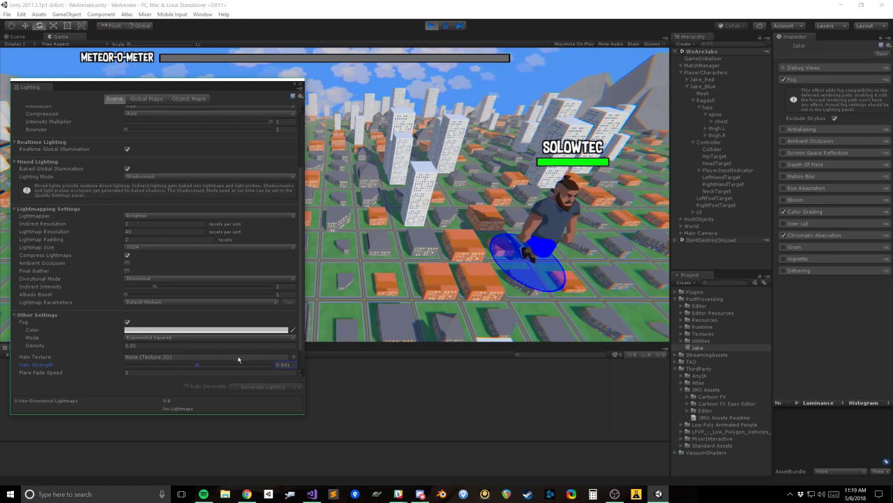
click(162, 338)
click(165, 356)
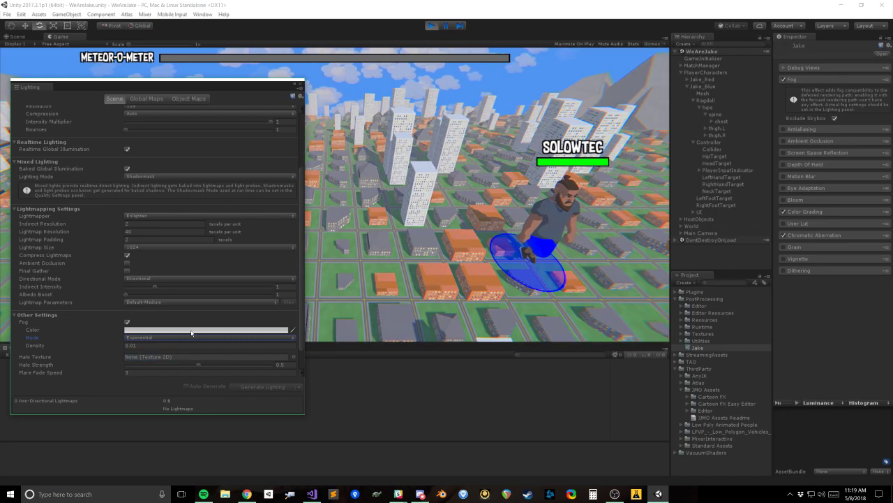
click(184, 342)
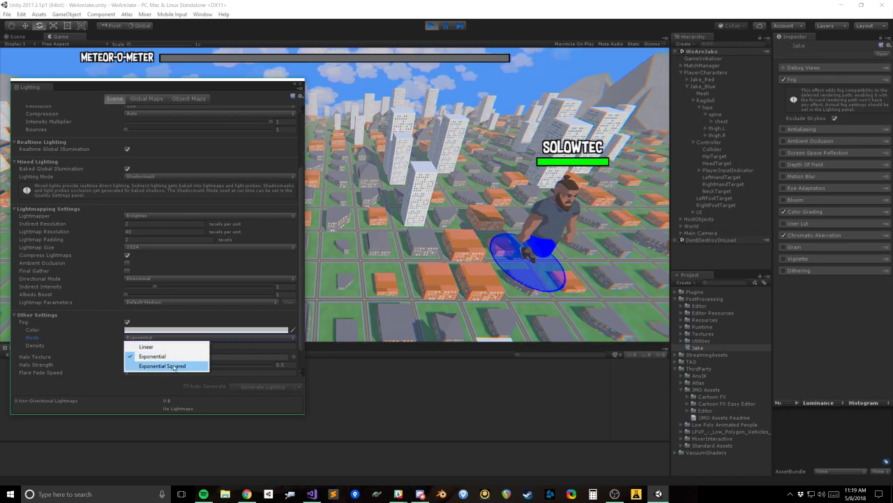
click(143, 368)
Step: Try a fog density of 0.005 and open the fog colour, closing it without a change
click(139, 345)
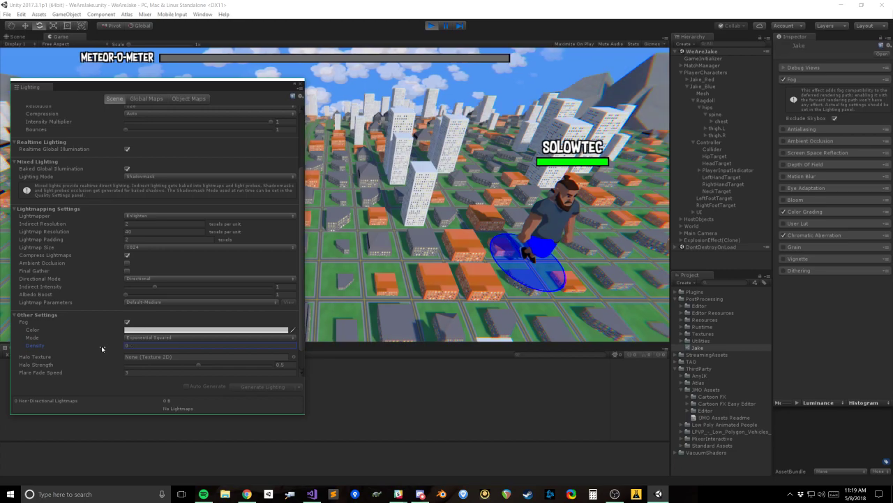
text(0.005)
click(144, 331)
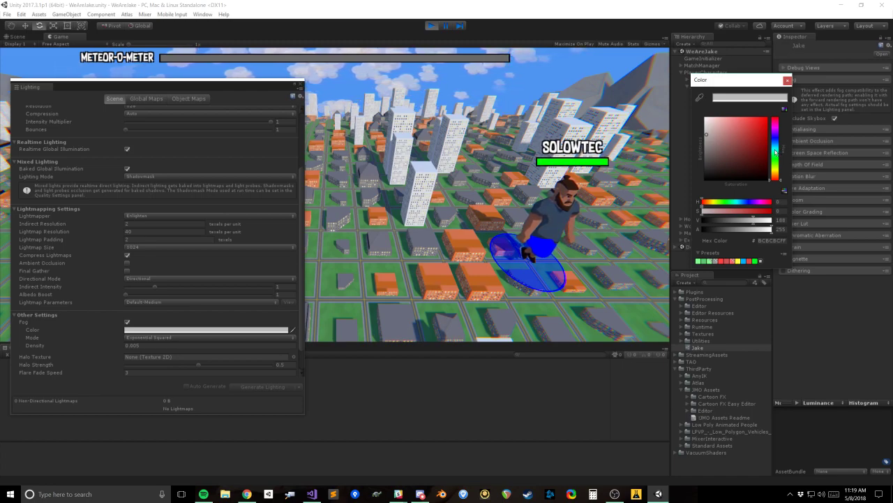
click(787, 81)
Step: Try a much denser fog with a density of 0.1
click(147, 346)
text(.3)
key(Return)
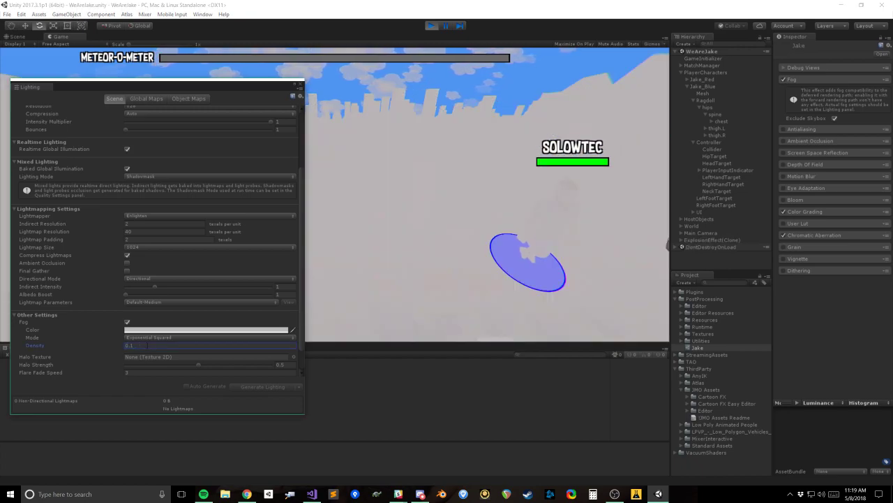
Step: Move the Lighting window up and set the fog density to 0.02
drag(168, 85, 168, 60)
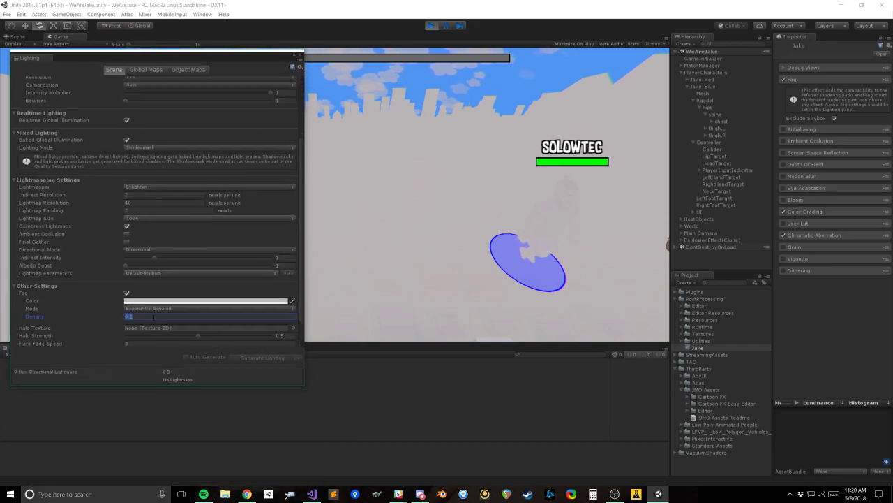
text(.01)
key(BackSpace)
text(2)
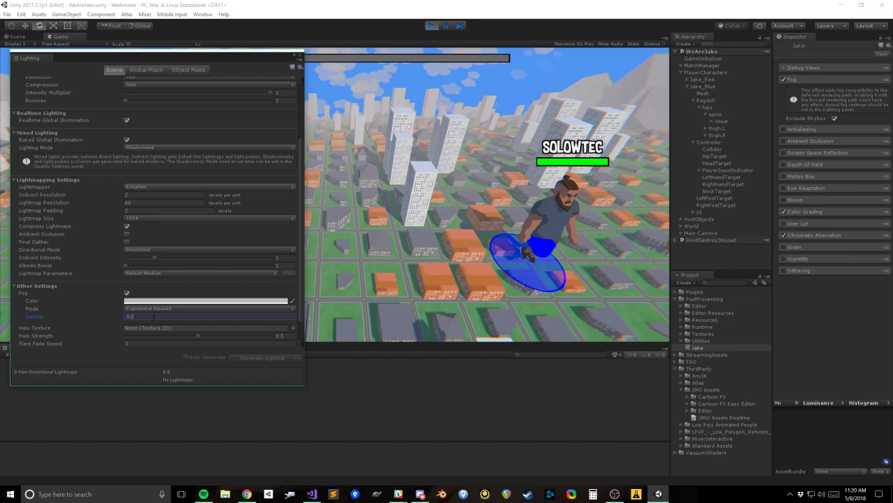
key(Return)
Step: Set the fog colour to the blue of the sky by sampling it from the game view
click(171, 301)
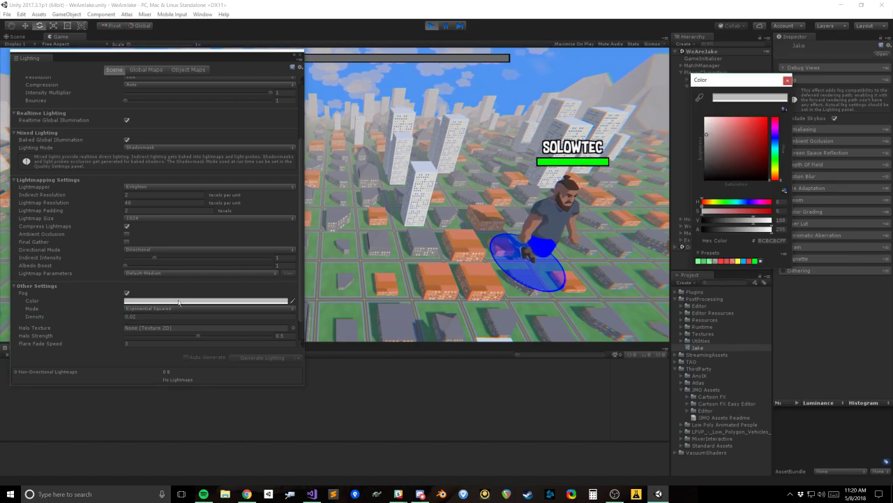
click(776, 152)
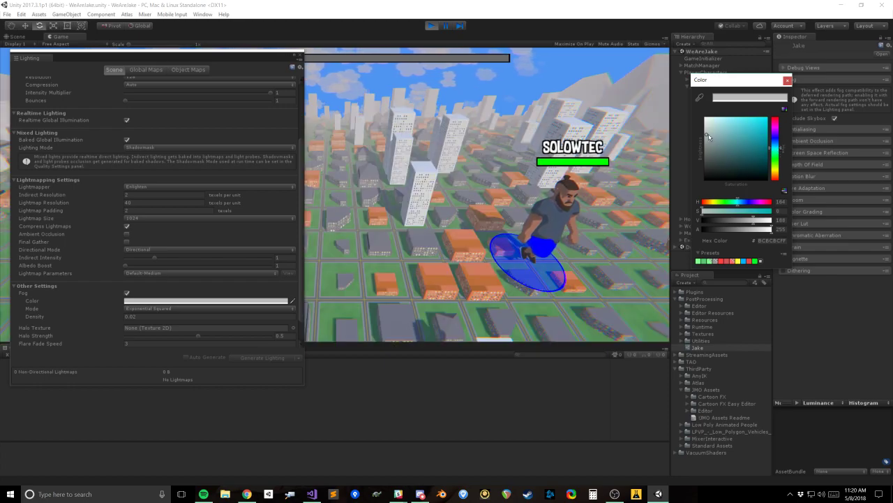
drag(710, 137, 707, 130)
drag(776, 149, 775, 147)
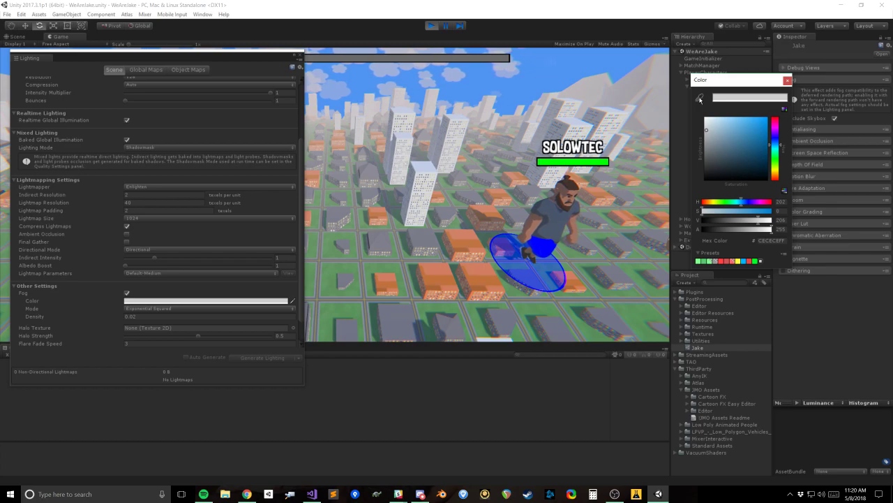
click(700, 100)
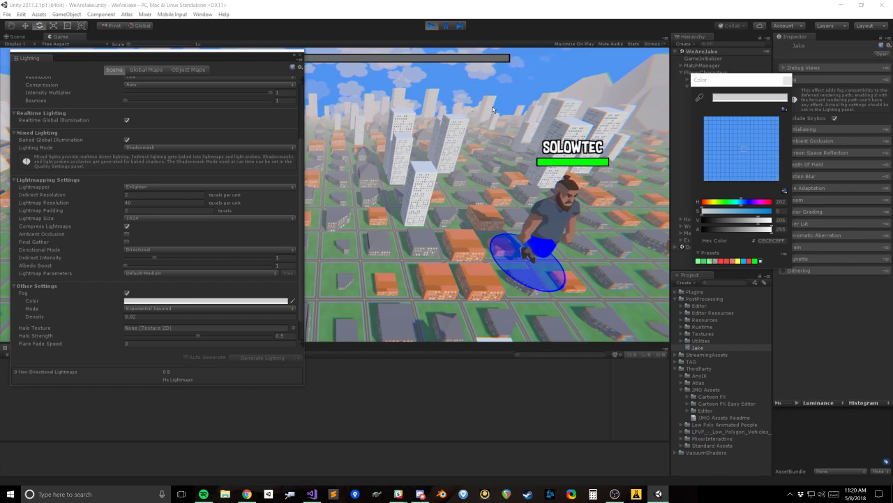
click(554, 82)
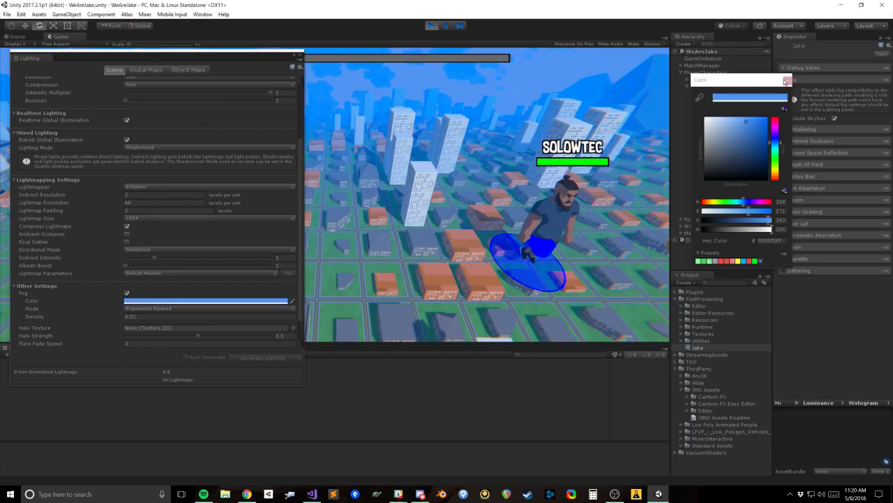
click(480, 230)
Step: Move the Lighting window aside, try a fog density of 0.005 and settle on 0.01
click(136, 318)
text(0.01)
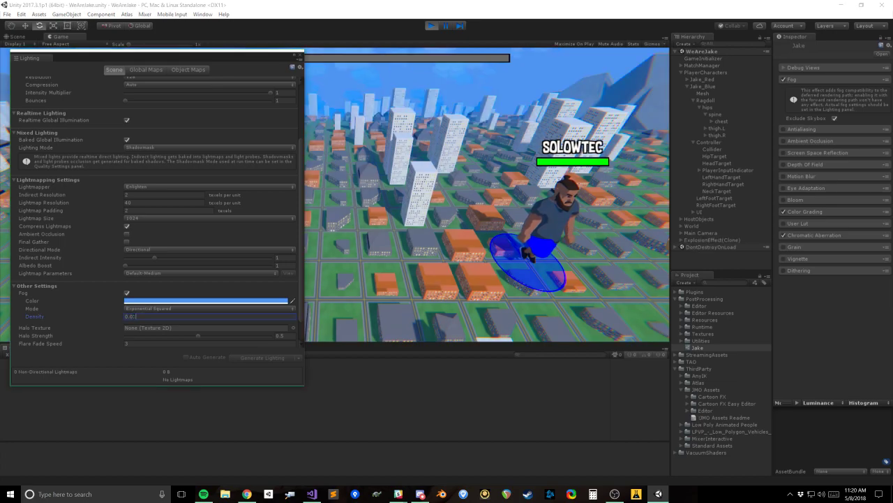
drag(231, 54, 254, 119)
drag(155, 377, 161, 378)
text(05)
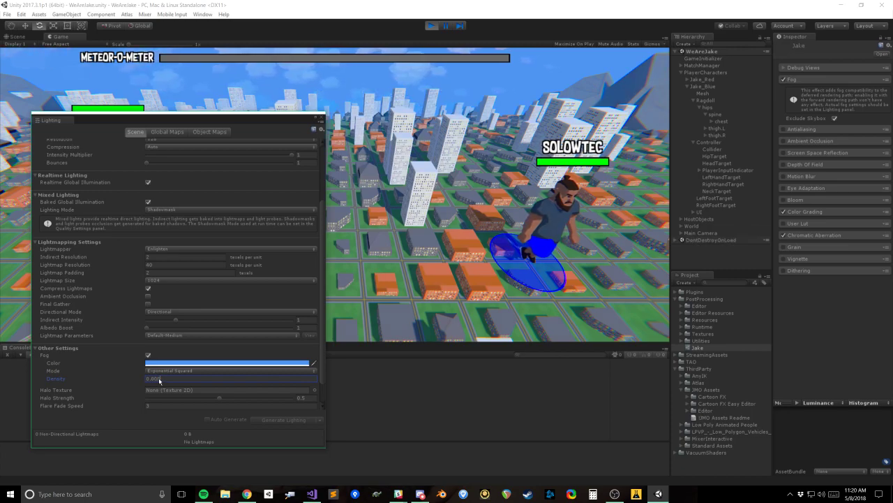
Step: Try a golden yellow fog colour and undo it
click(198, 363)
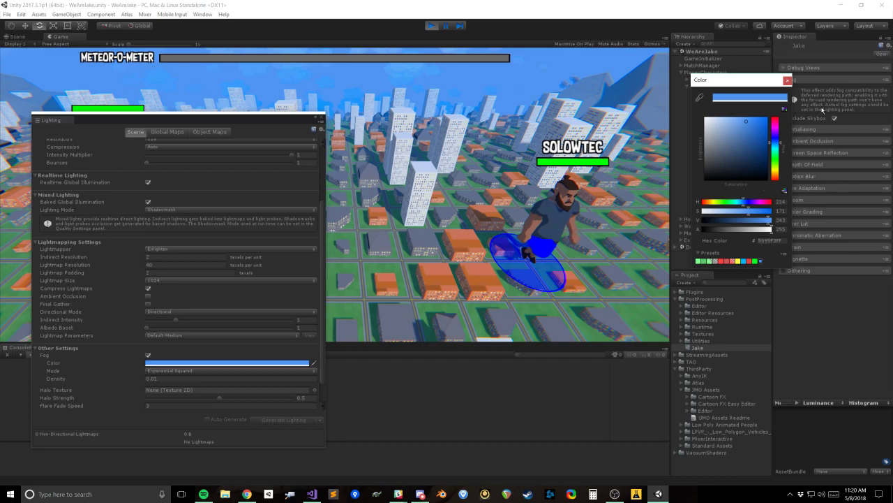
drag(777, 155, 777, 175)
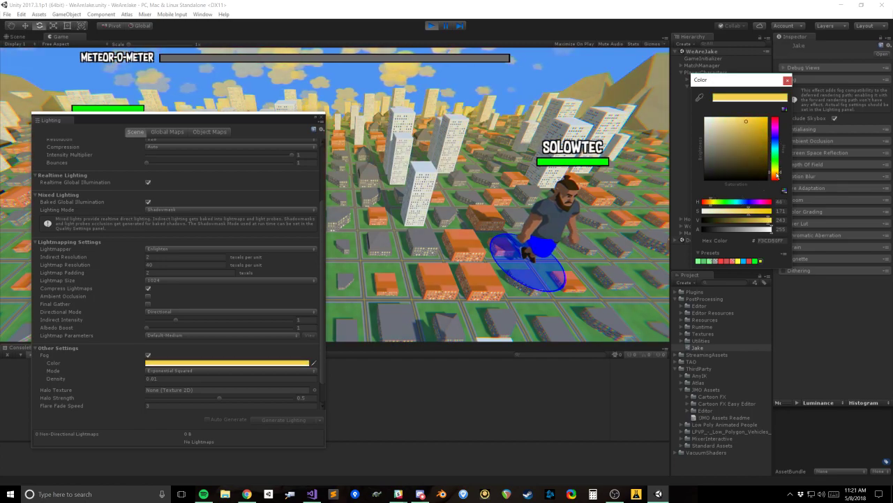
key(ctrl+z)
click(787, 82)
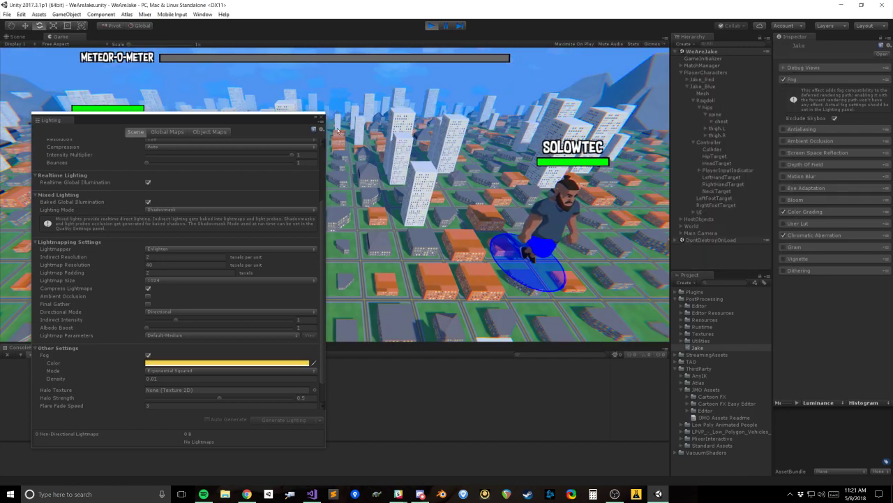
Step: Close the Lighting window and select the Clouds object inside World
drag(288, 120, 293, 100)
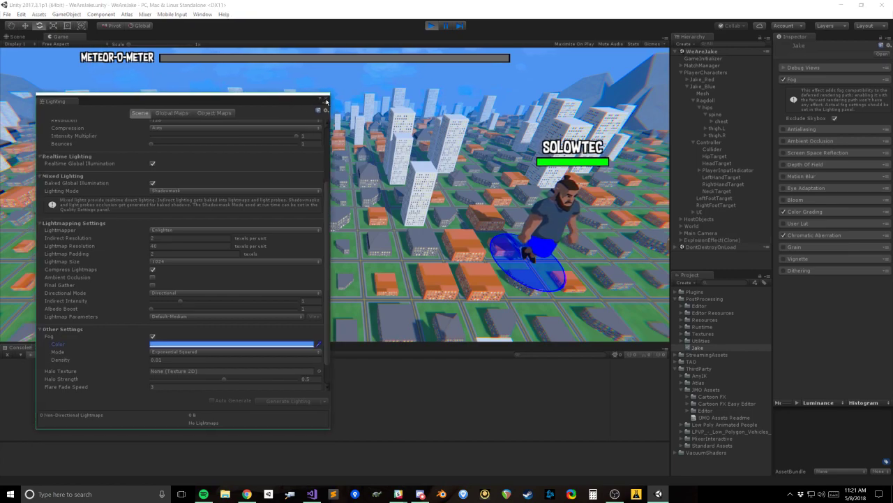
click(325, 99)
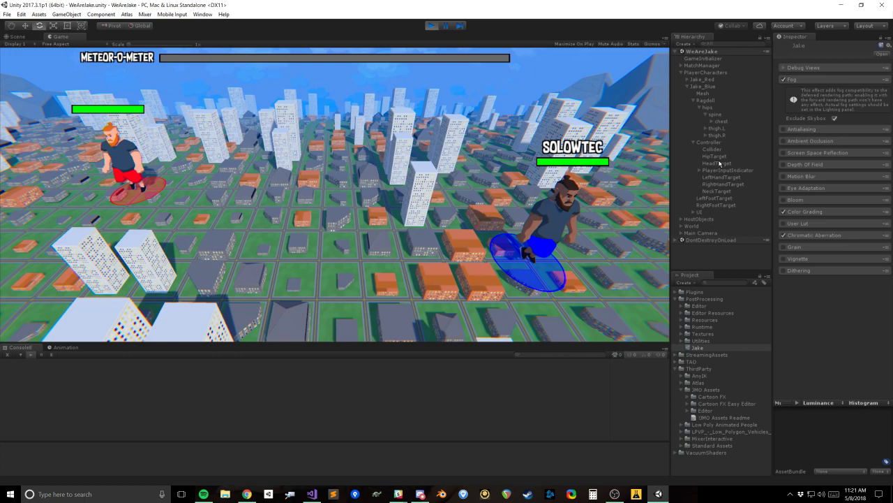
click(682, 227)
click(707, 239)
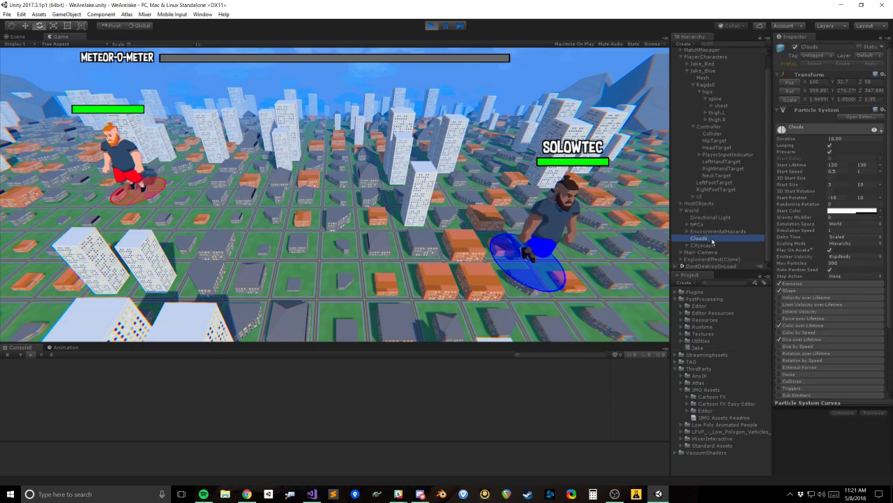
Step: Locate the material used by the Clouds particle system's renderer and open CloudsMaterial's properties
click(811, 347)
scroll(851, 321, down, 3)
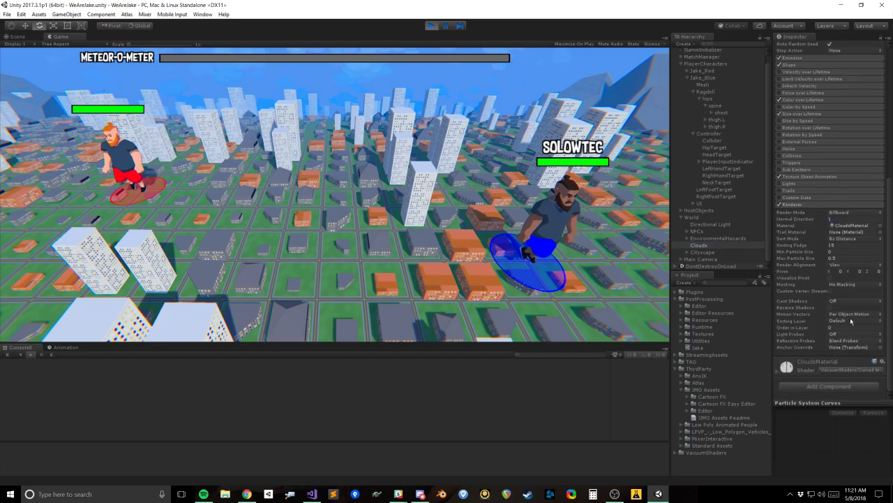
click(851, 226)
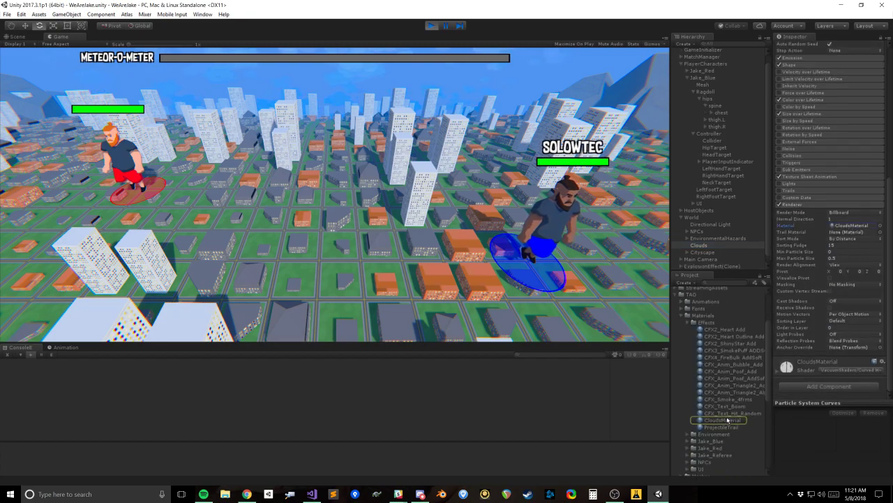
click(726, 420)
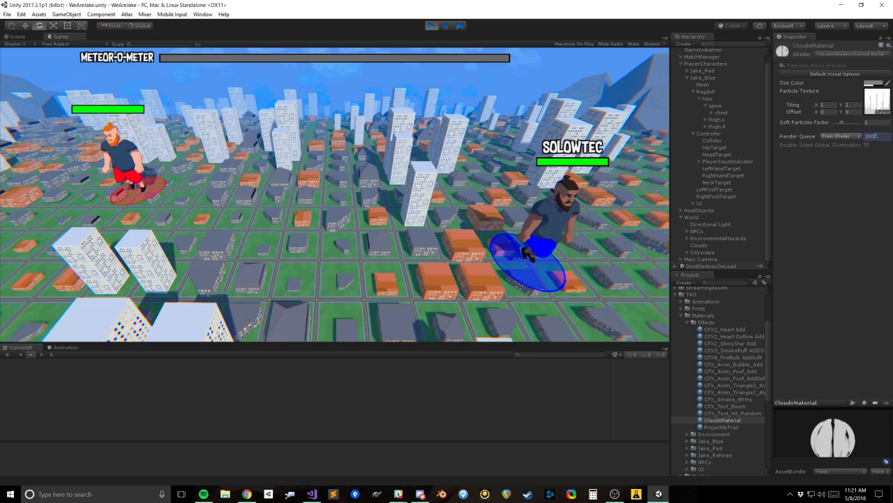
Step: Browse the shaders available for CloudsMaterial, then try a render queue of 3050 and undo it
key(ctrl+z)
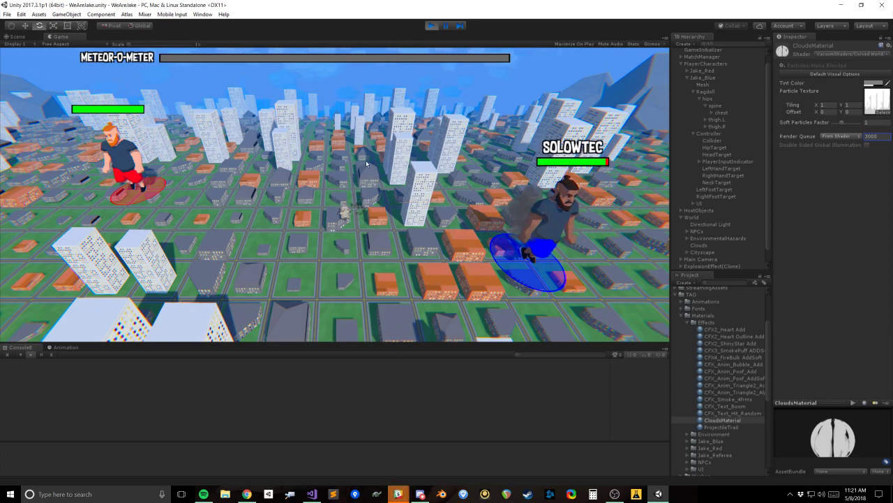
click(842, 58)
mouse_move(809, 255)
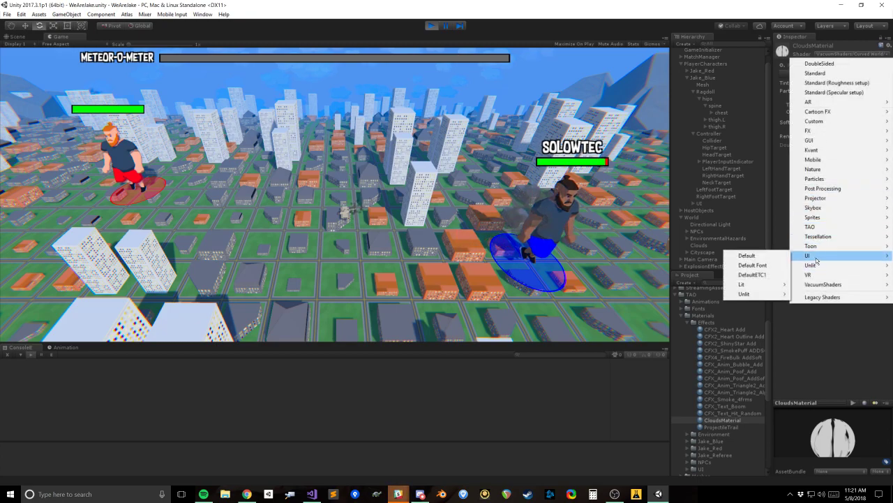
click(747, 255)
click(850, 56)
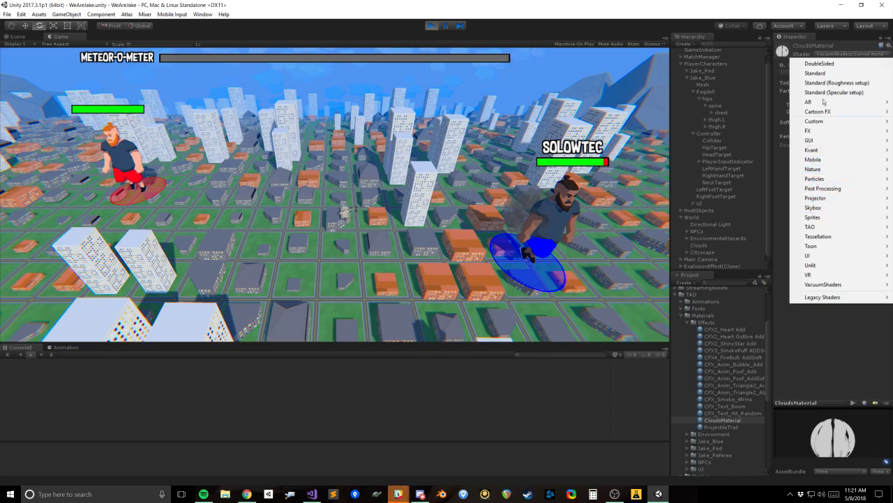
click(780, 191)
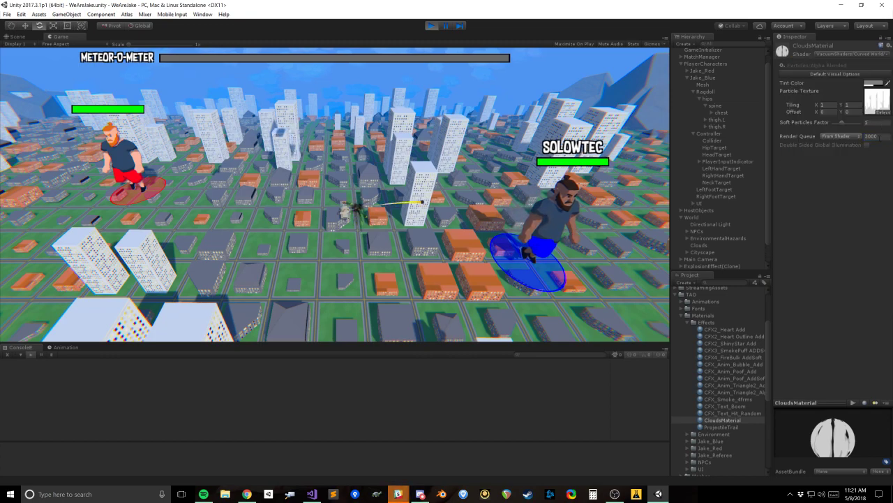
text(3050)
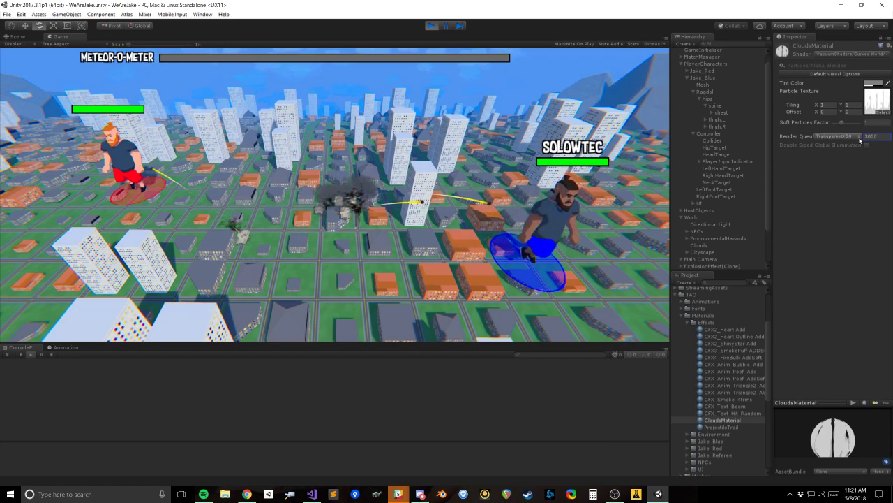
key(ctrl+z)
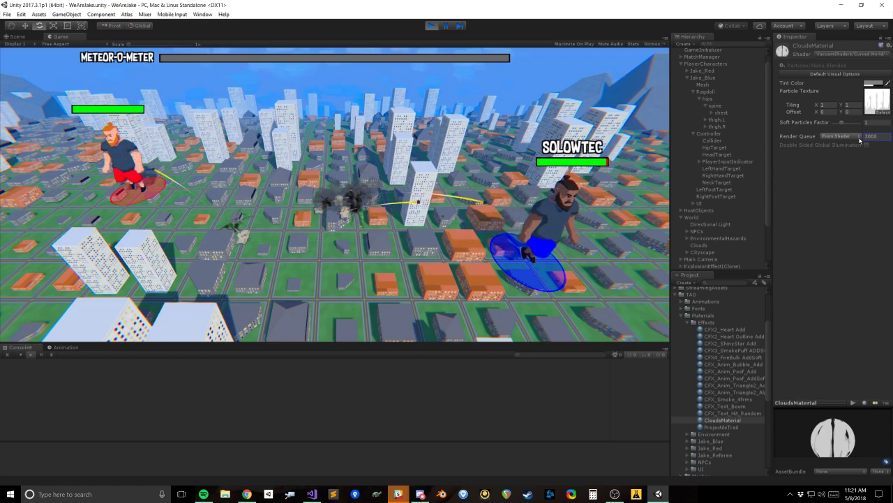
Step: Widen the Inspector to read CloudsMaterial's full shader path, then restore the panel widths
click(848, 54)
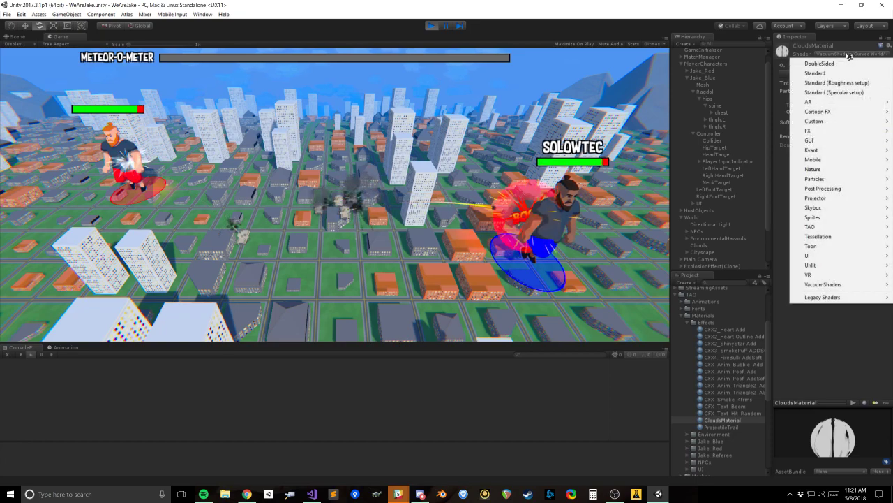
click(773, 4)
drag(773, 80, 711, 75)
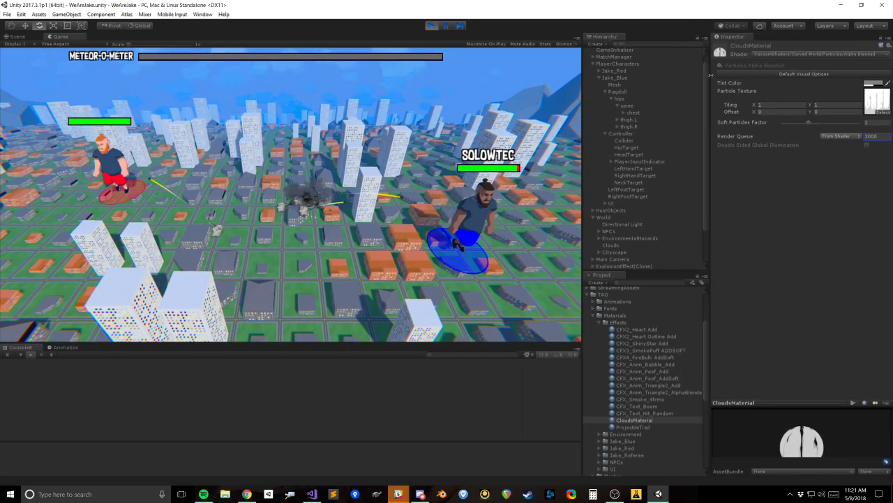
drag(711, 74, 735, 67)
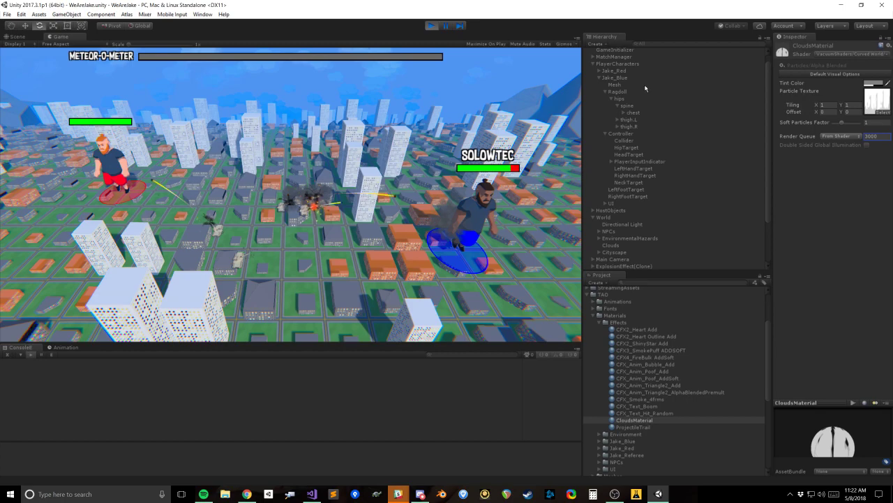
drag(583, 112, 670, 120)
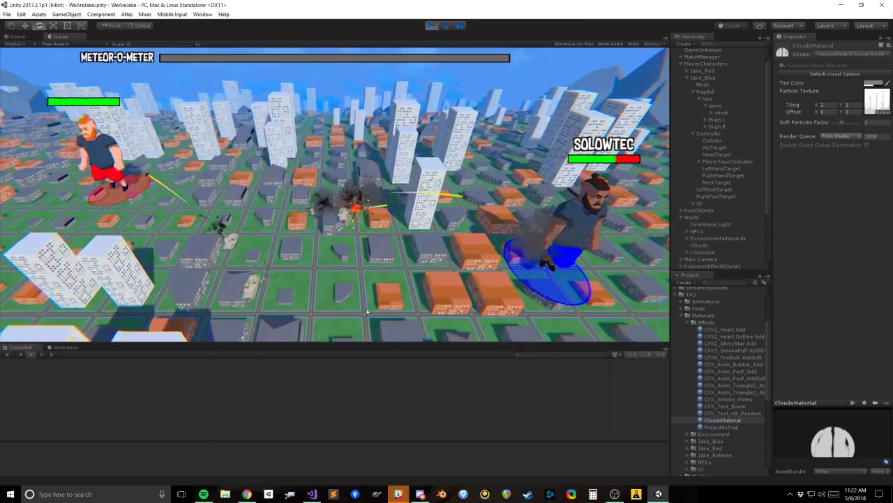
Step: Switch to Visual Studio and close all the open code files
click(311, 493)
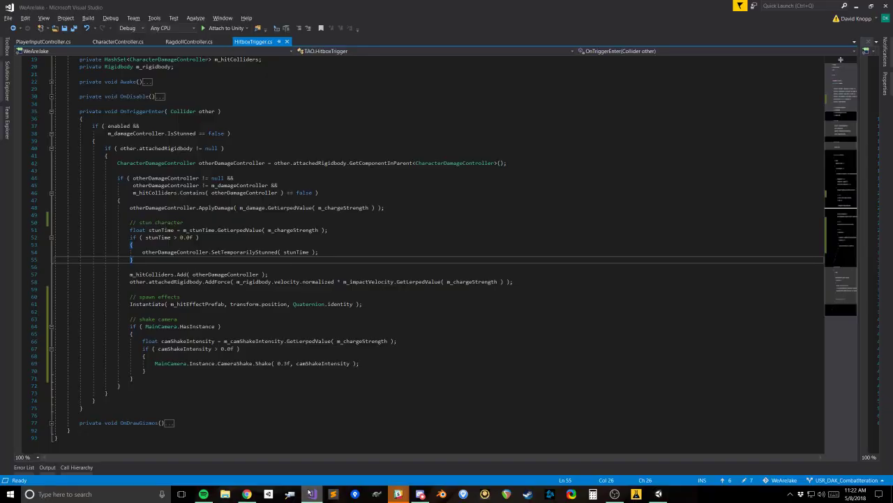
middle_click(28, 43)
middle_click(28, 43)
middle_click(28, 42)
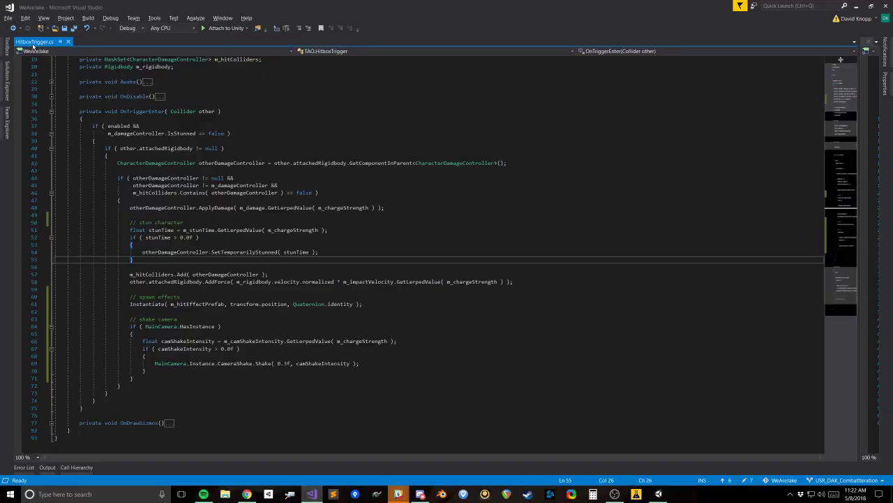
middle_click(28, 43)
middle_click(30, 43)
Step: Examine the WeAreJake solution's folders, collapsing Player, expanding Shaders and checking the Mixer folder's contents
click(6, 80)
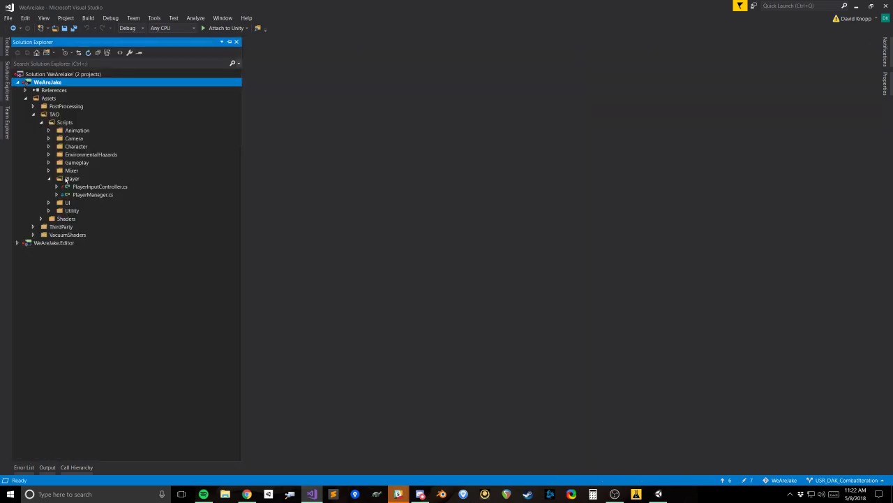
click(49, 178)
click(17, 227)
click(17, 226)
click(40, 203)
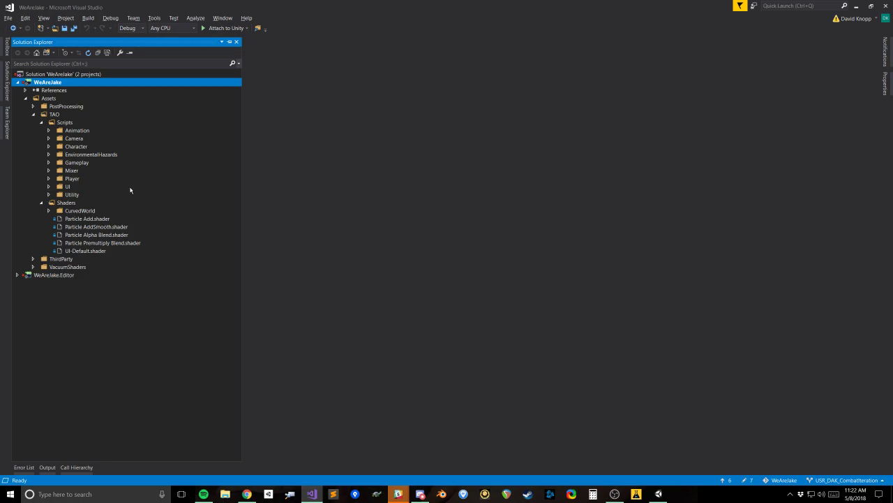
click(49, 170)
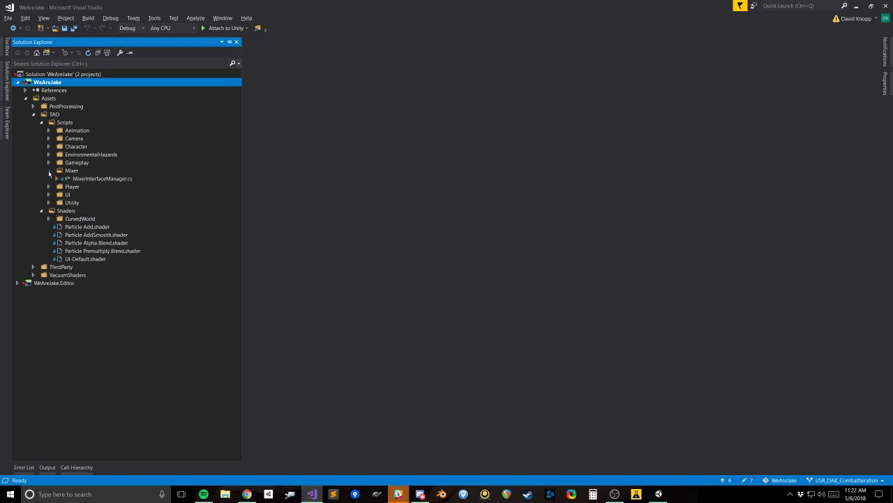
click(48, 170)
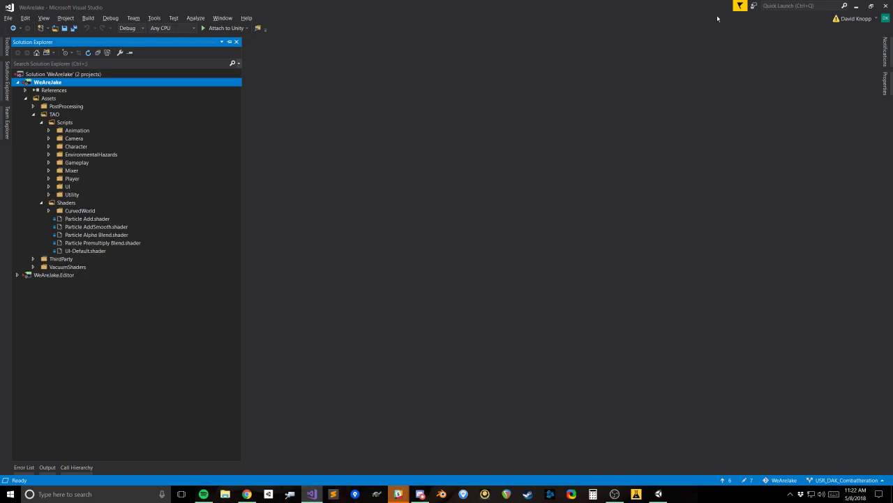
Step: Return to Unity and search the Hierarchy for "clou"
click(852, 7)
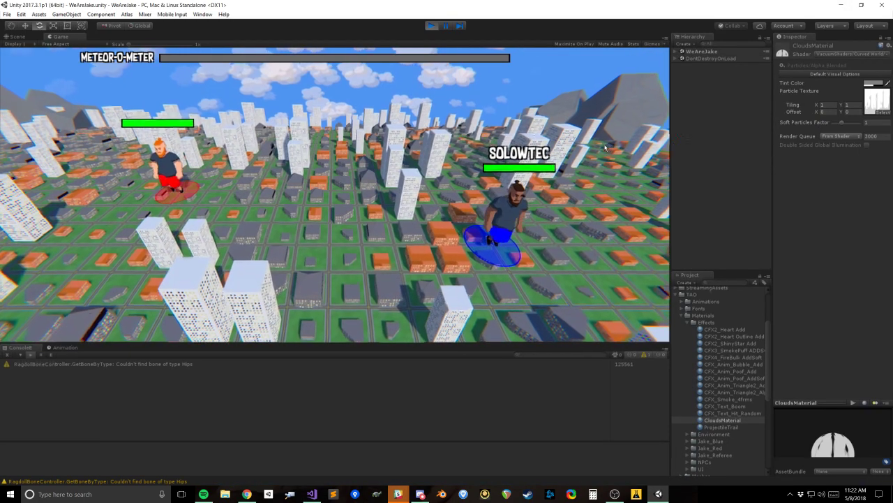
click(866, 55)
click(729, 182)
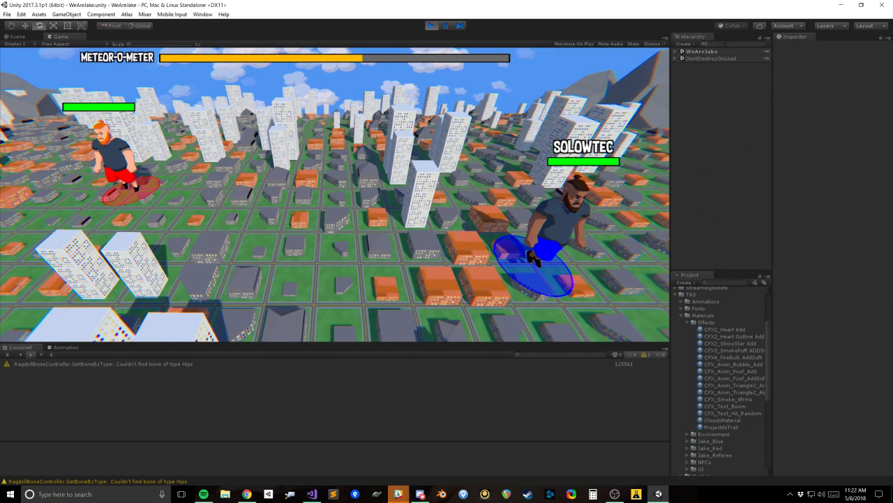
key(ctrl+f)
text(clou)
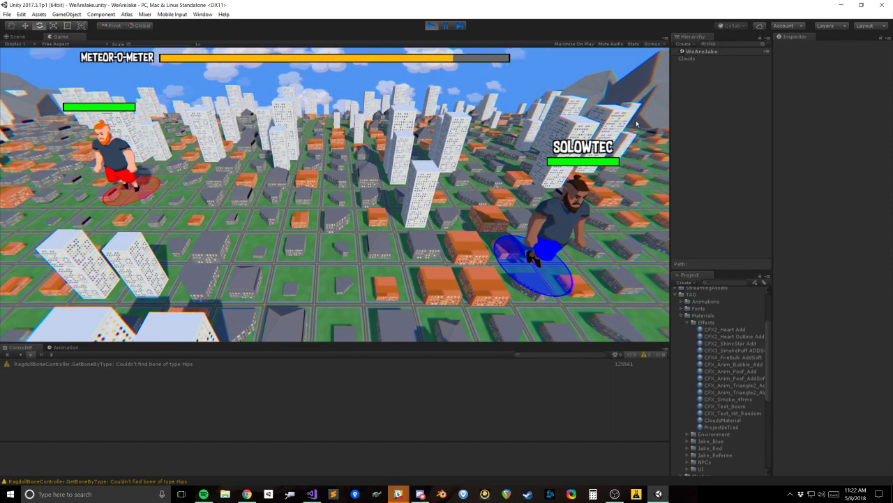
Step: Exit play mode and open the Lighting settings window at the scene's Other Settings section
click(431, 25)
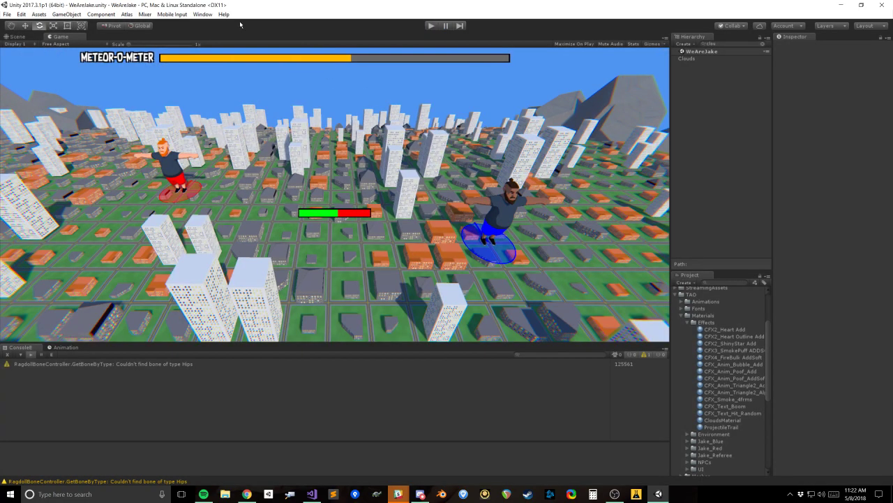
click(203, 14)
mouse_move(224, 15)
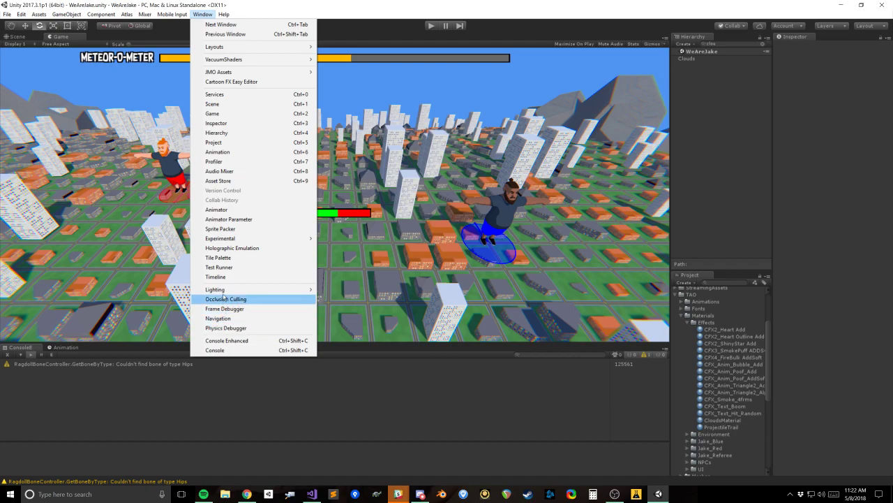
mouse_move(216, 289)
click(334, 289)
drag(206, 98, 247, 50)
scroll(206, 329, down, 3)
click(88, 339)
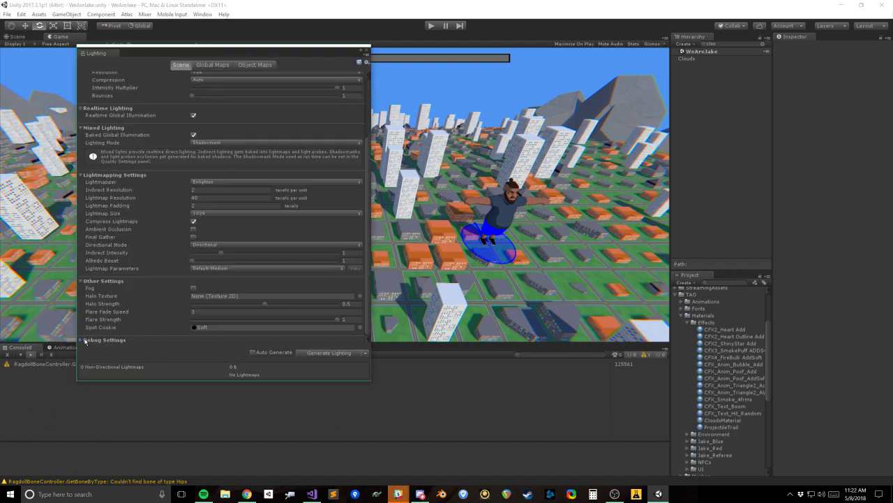
scroll(187, 336, down, 1)
click(82, 326)
Step: Enable scene fog and set its color by sampling the blue sky in the Game view
click(194, 288)
click(310, 298)
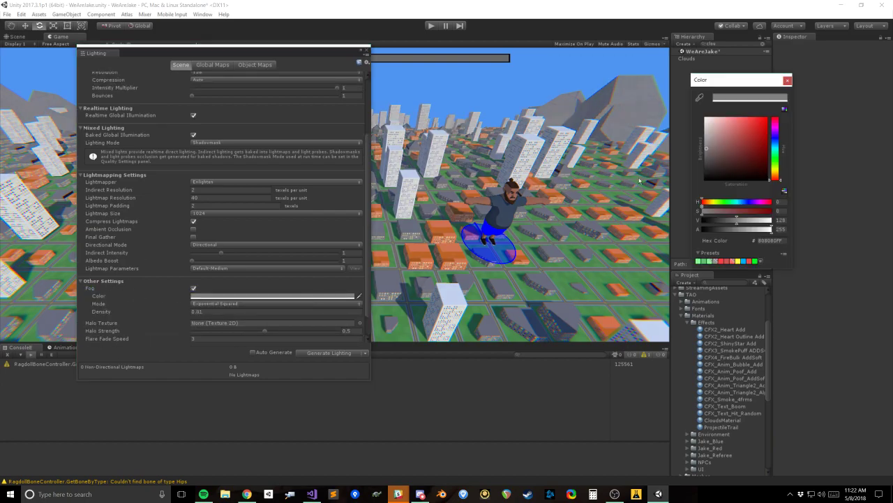
click(699, 97)
click(564, 67)
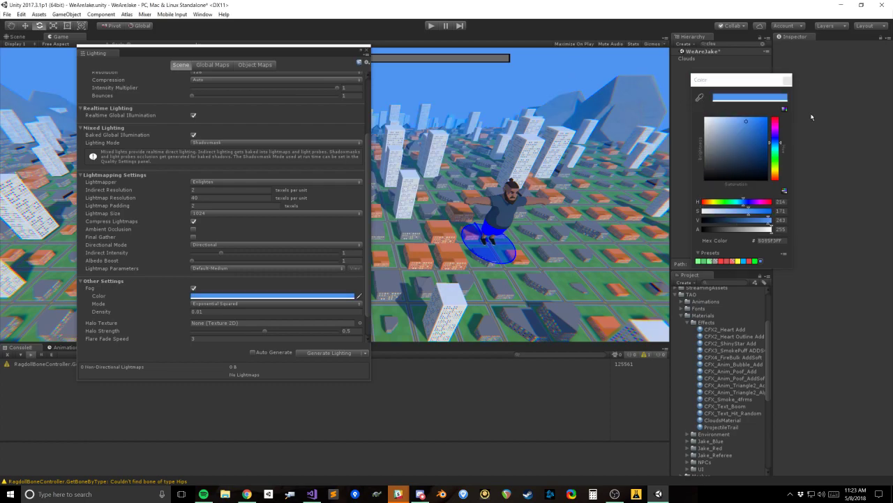
click(788, 80)
Step: Try fog densities of 0.005 and 0.007 against the distant buildings and mountains
scroll(220, 292, down, 2)
click(207, 284)
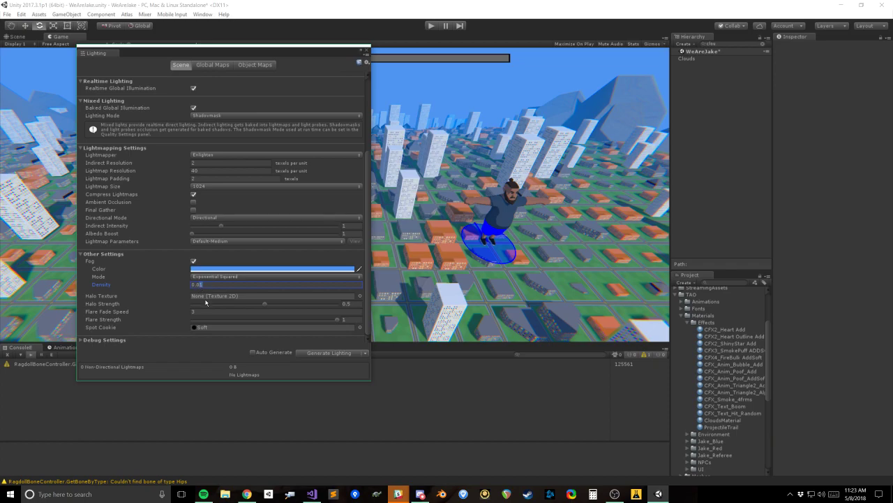
key(BackSpace)
text(05)
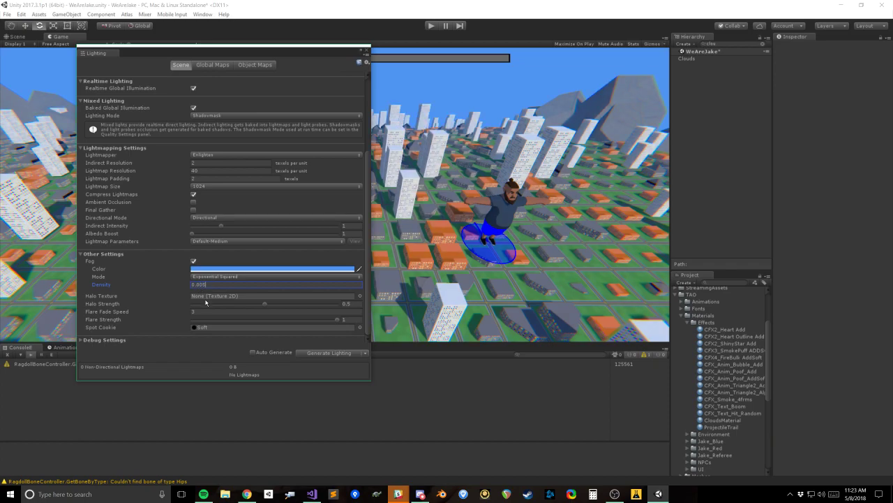
key(BackSpace)
text(7)
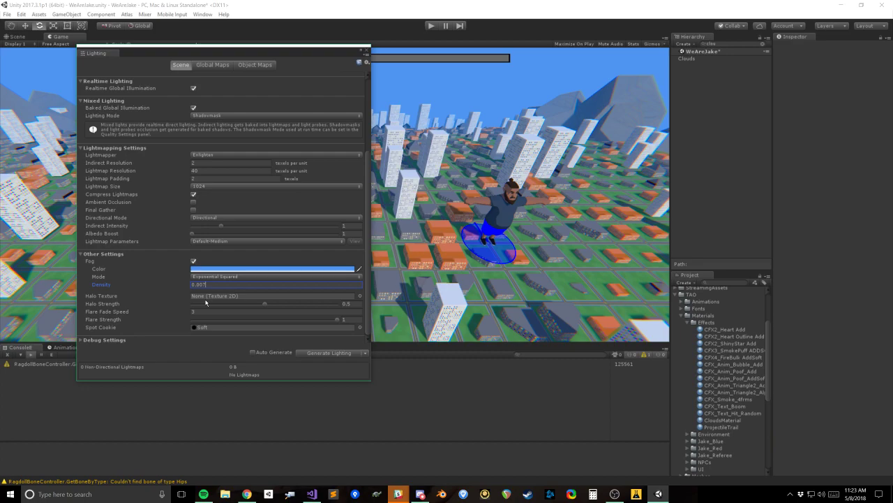
key(BackSpace)
text(4)
text(5)
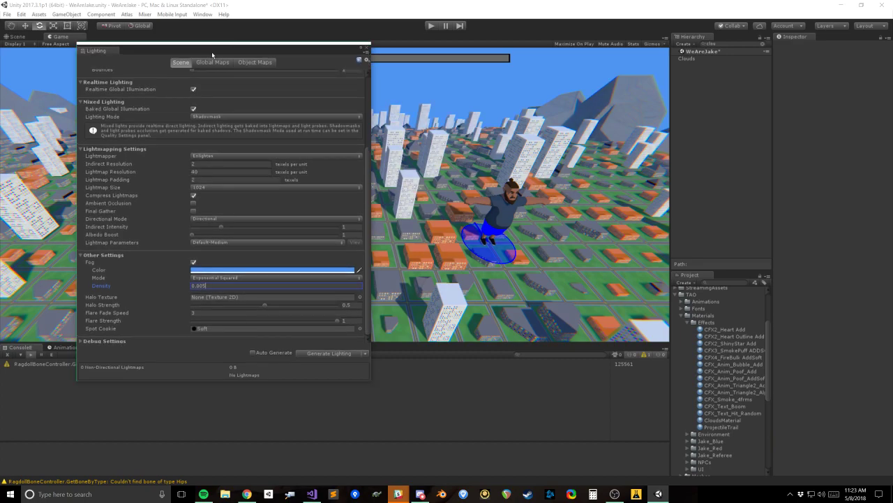
drag(337, 320, 361, 320)
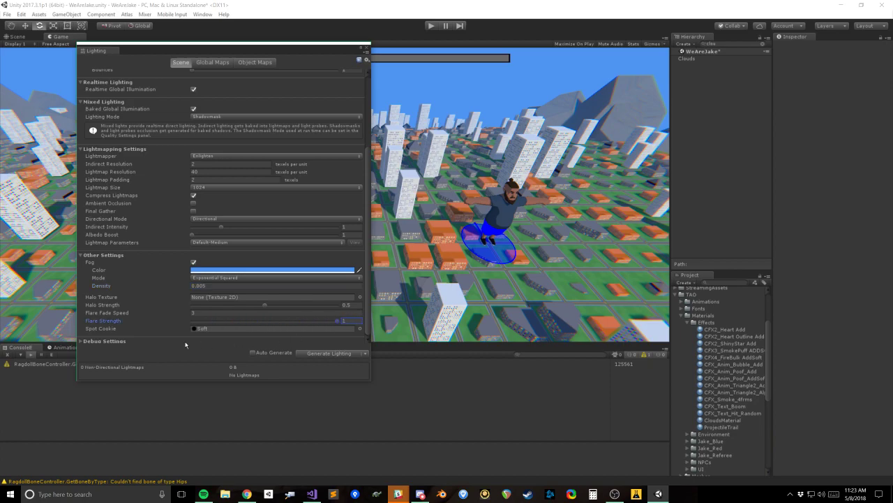
Step: Move the Lighting window clear of the Game view and set the fog density to 0.008
drag(287, 50, 226, 80)
click(142, 314)
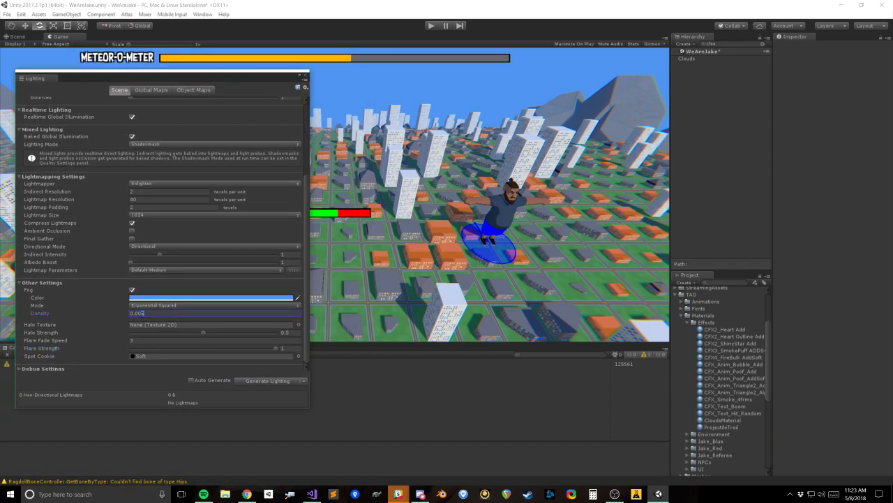
key(BackSpace)
key(BackSpace)
text(1)
key(BackSpace)
text(07)
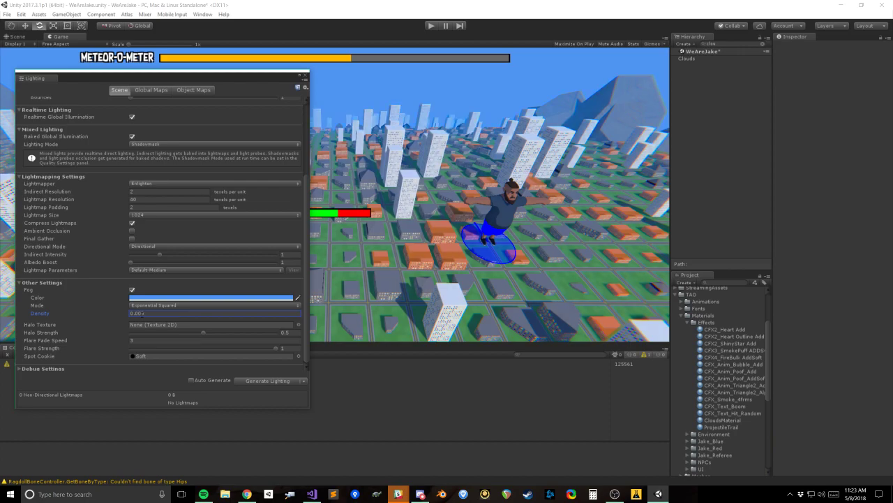
drag(229, 82, 268, 71)
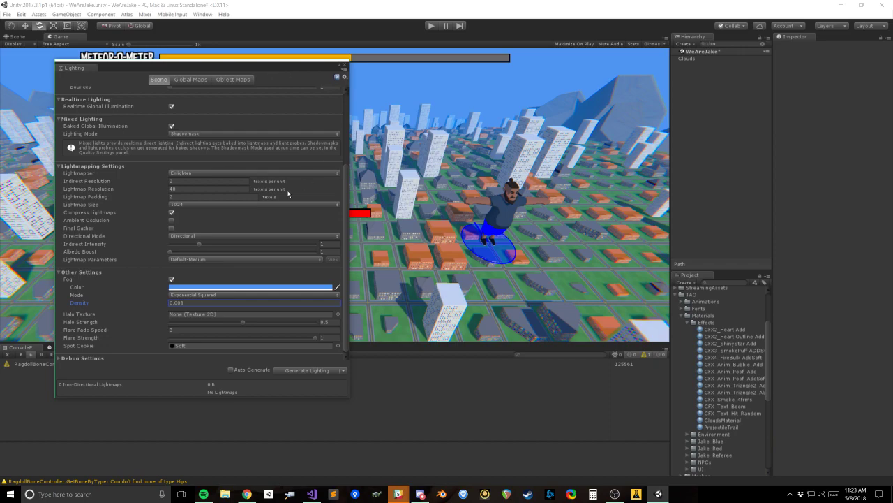
key(BackSpace)
text(8)
Step: Close the Lighting window and save the project
click(347, 67)
click(6, 14)
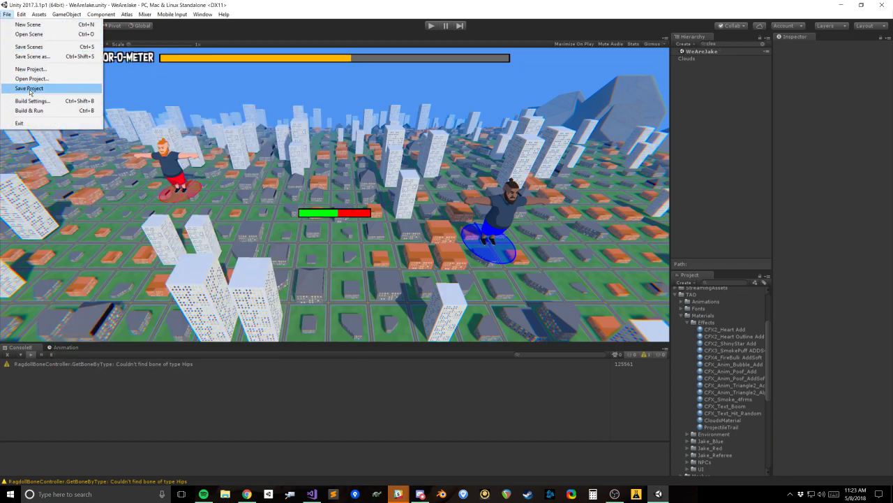
click(29, 90)
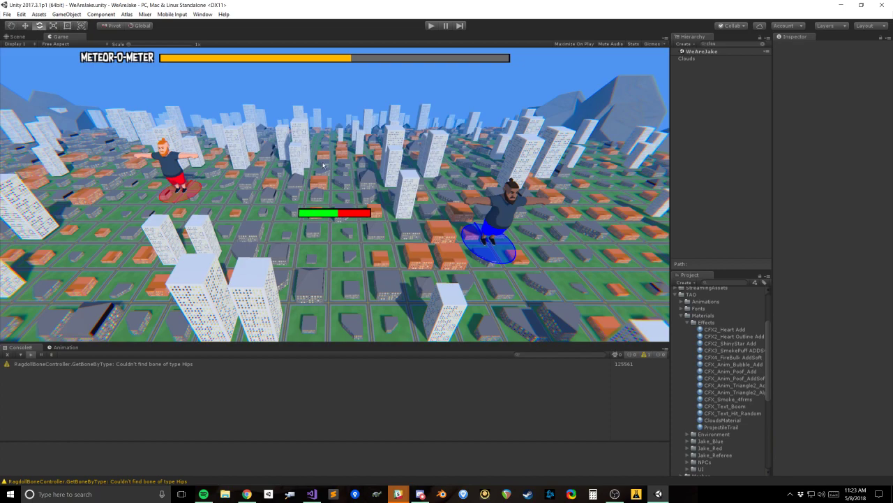
click(29, 356)
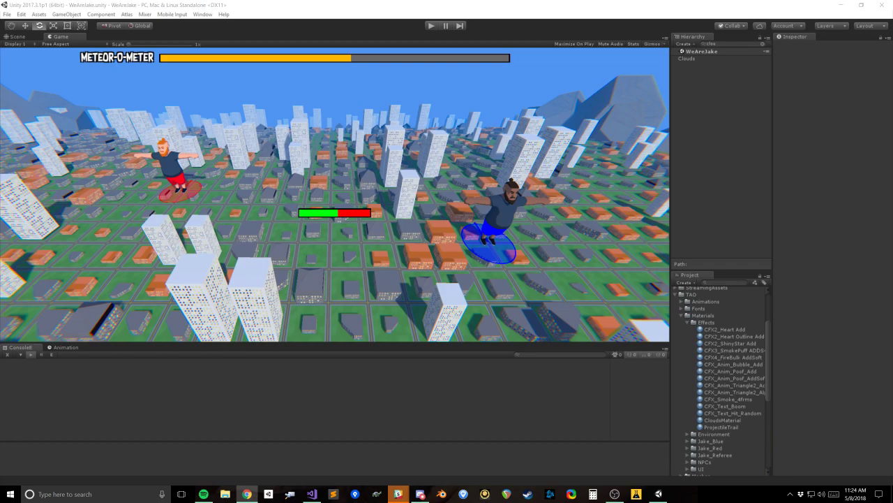
Step: Locate CloudsMaterial through the Clouds particle system's renderer and widen the Inspector to read its full shader path
click(687, 58)
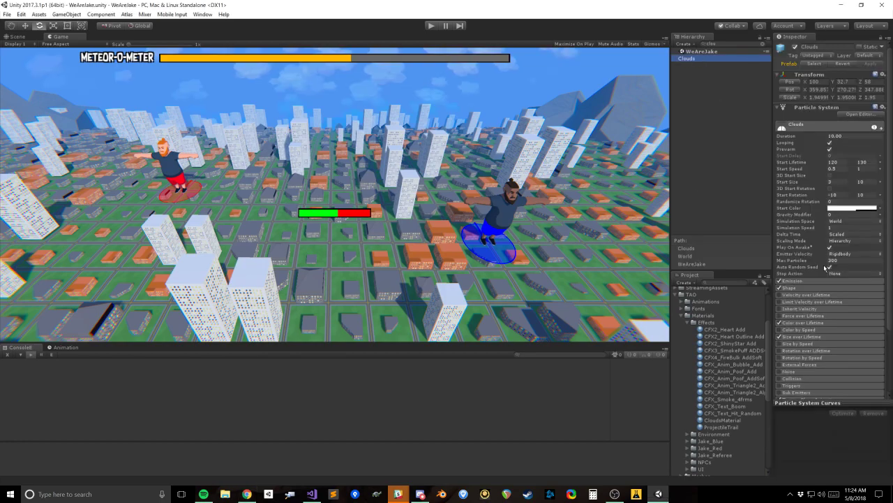
scroll(811, 354, down, 5)
click(811, 349)
scroll(831, 321, down, 4)
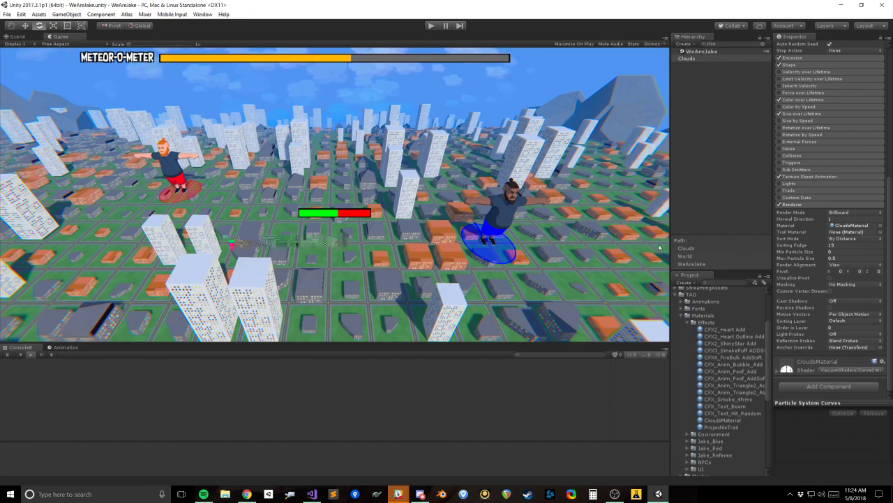
click(854, 226)
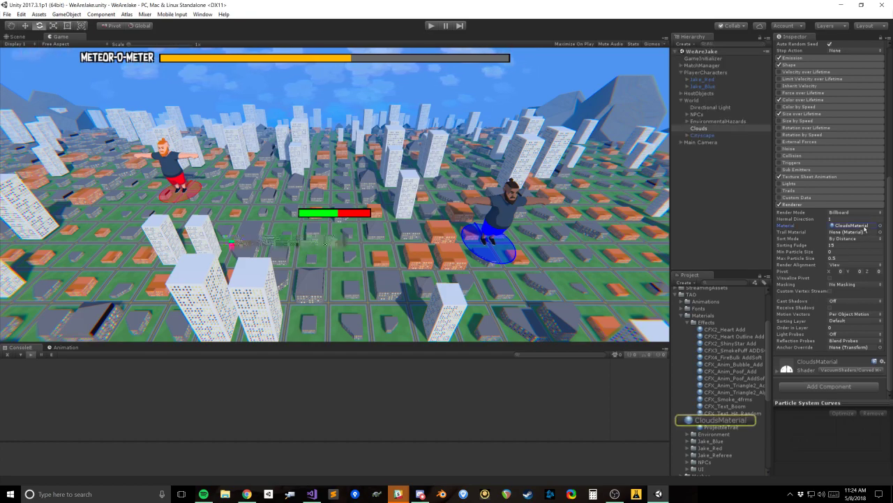
click(725, 421)
drag(773, 149, 647, 152)
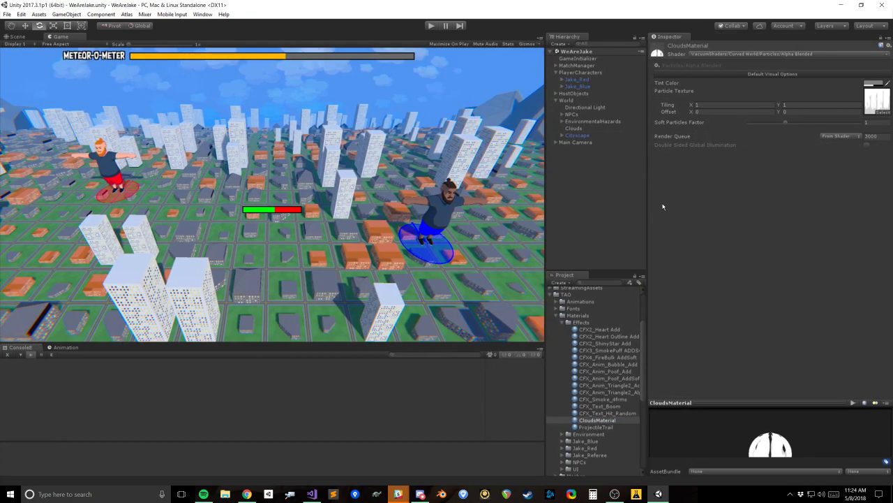
Step: Switch to Visual Studio and duplicate Particle Alpha Blend.shader, naming the copy "Particle Alpha Blend (No Fog).shader"
click(311, 493)
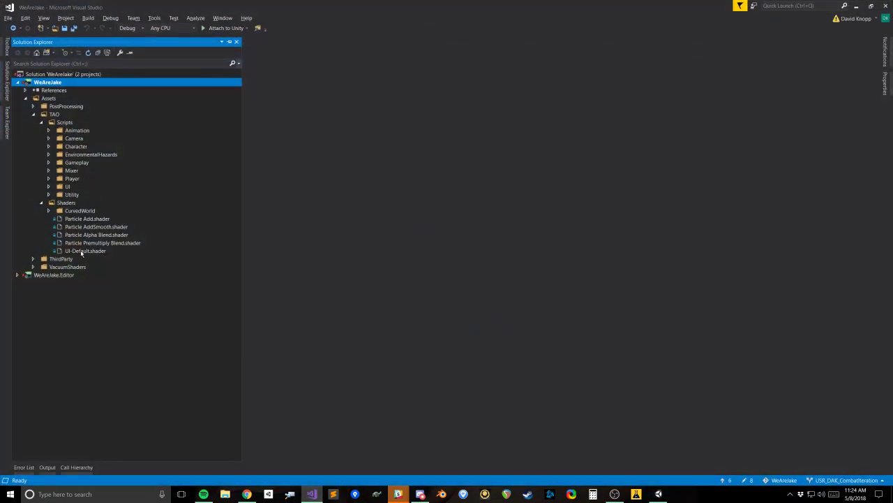
click(110, 236)
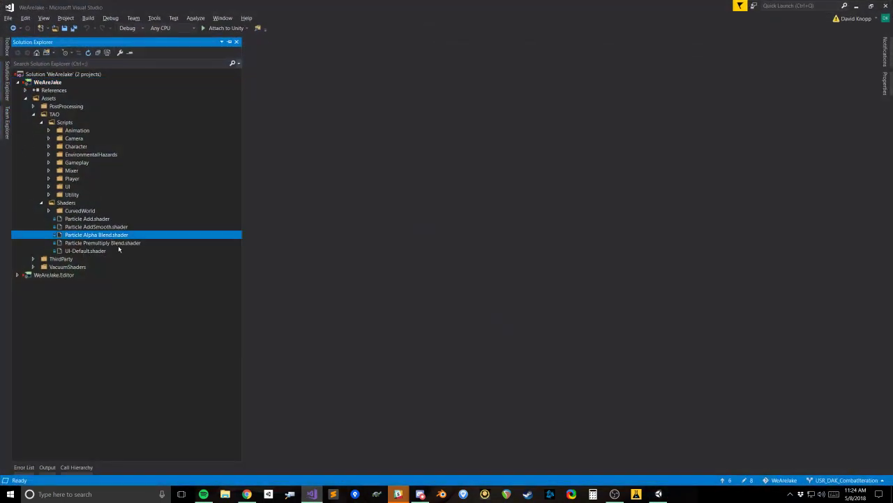
key(ctrl+c)
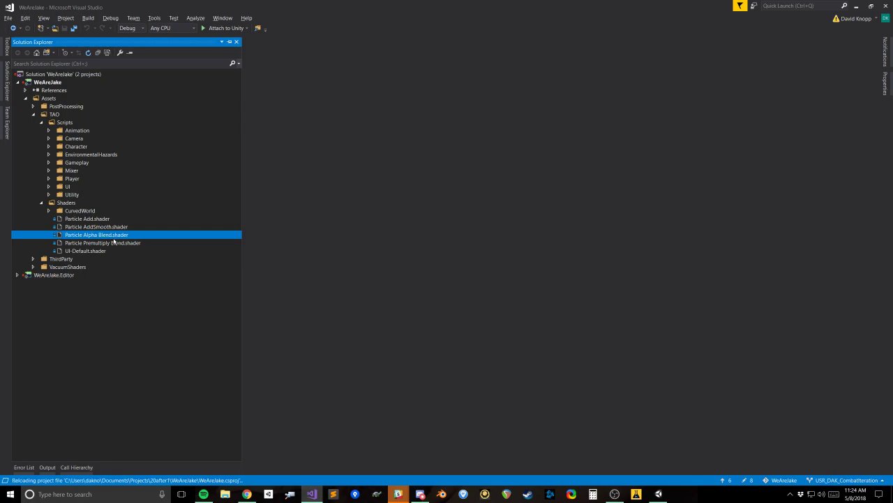
key(ctrl+v)
key(F2)
drag(130, 234, 113, 234)
text((No Fog))
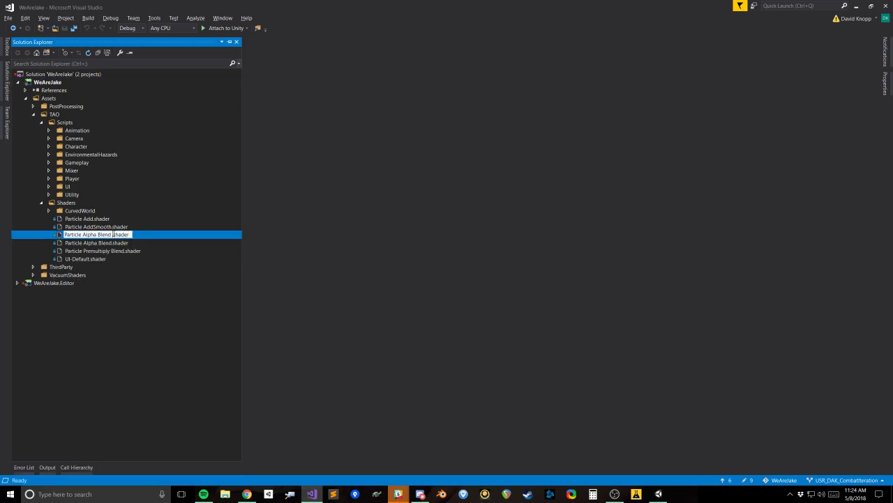
key(Return)
Step: Open the No Fog shader copy, find "fog", comment out the UNITY_APPLY_FOG line in the fragment function and save
double_click(124, 234)
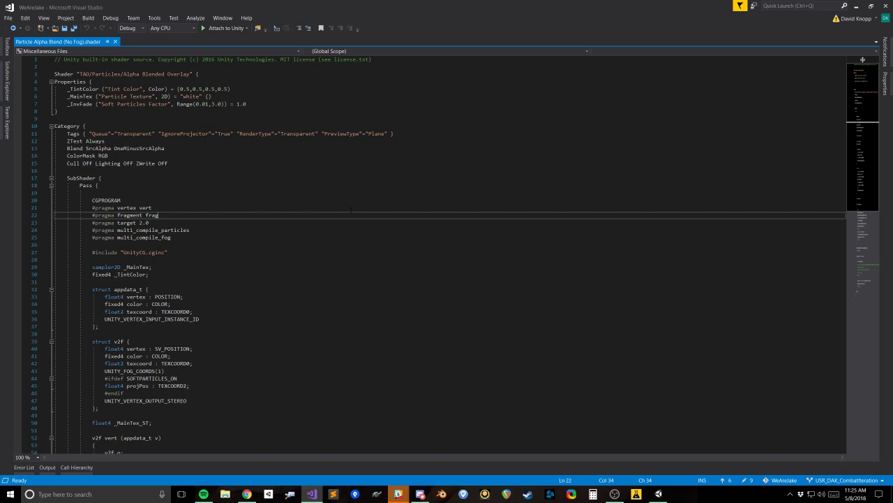
scroll(374, 227, down, 14)
click(146, 143)
key(ctrl+f)
text(fog)
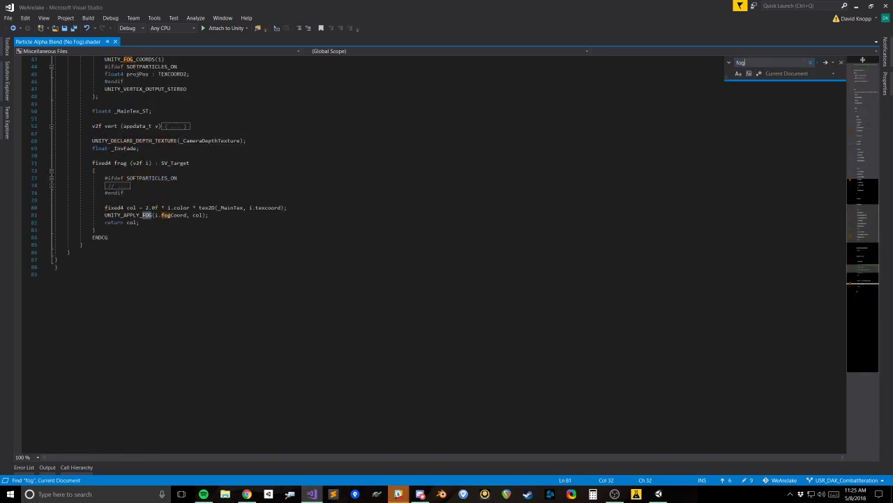
key(Escape)
key(ctrl+k)
key(ctrl+c)
key(ctrl+s)
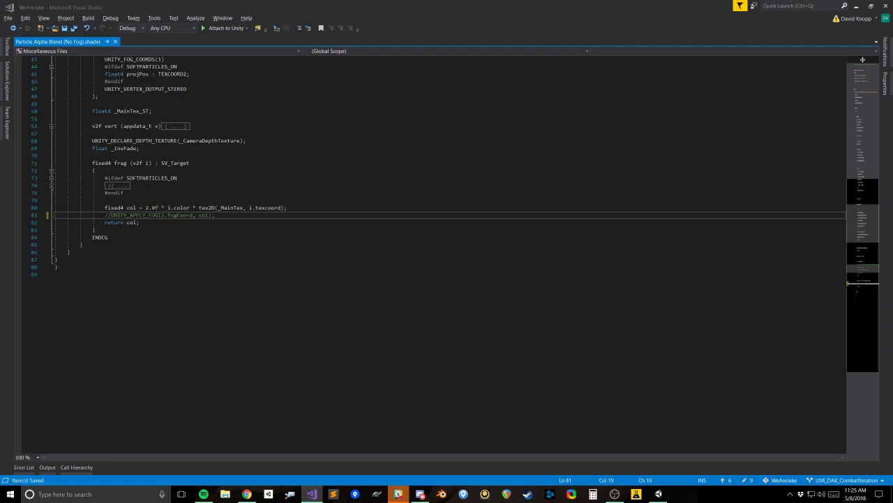
Step: Return to Unity, select the Clouds object's CloudsMaterial and look through the available shaders for it
key(alt+Tab)
click(606, 125)
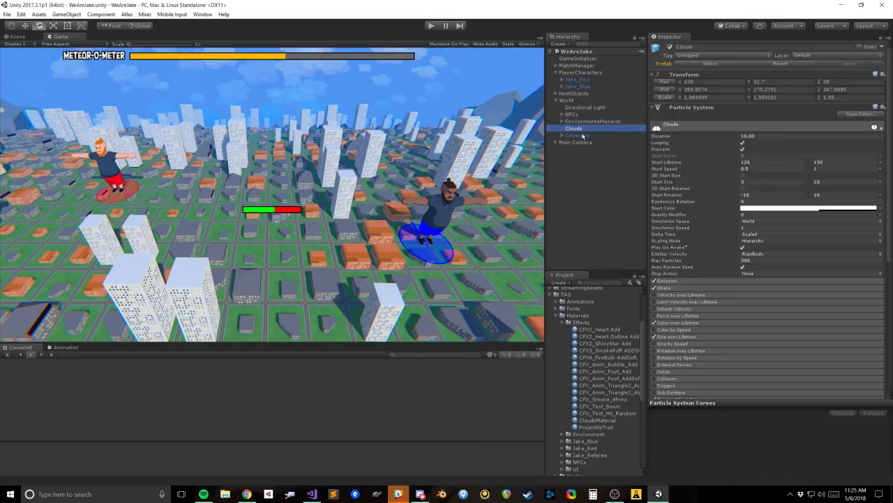
scroll(737, 328, down, 5)
click(768, 225)
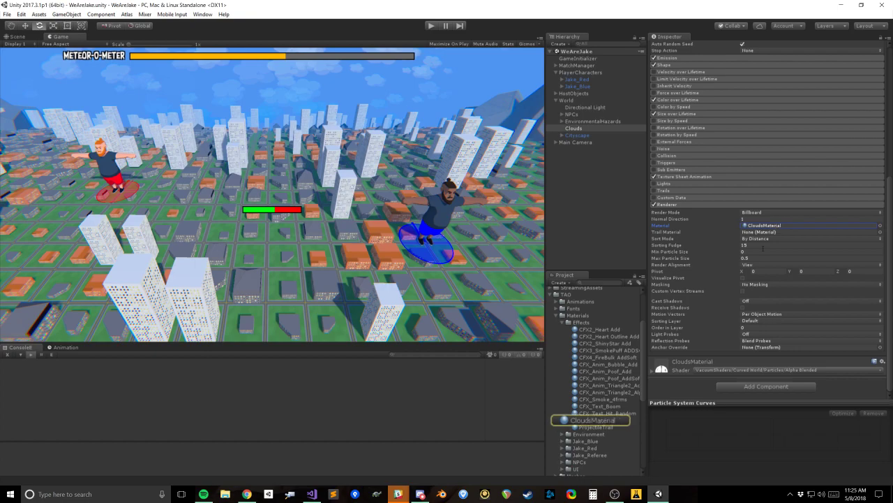
click(606, 419)
click(799, 56)
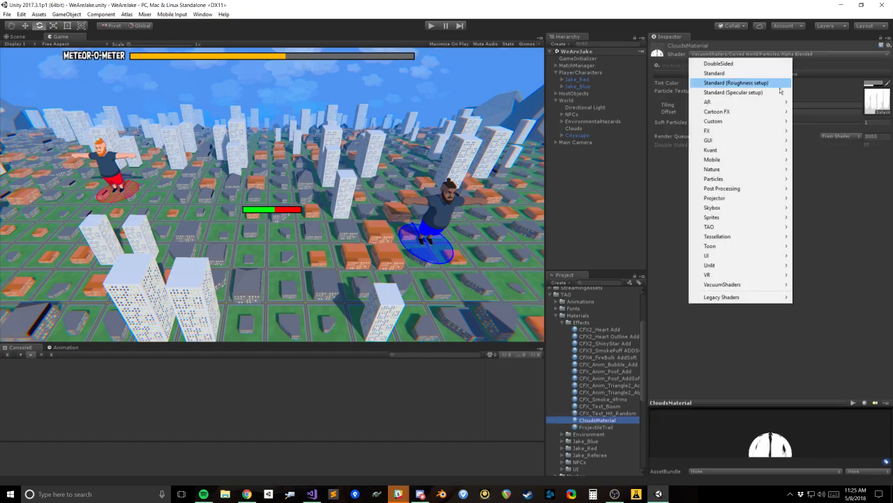
Step: Switch to Visual Studio, try editing the declared shader name at the start of the No Fog file and save it
key(alt+Tab)
scroll(447, 251, up, 15)
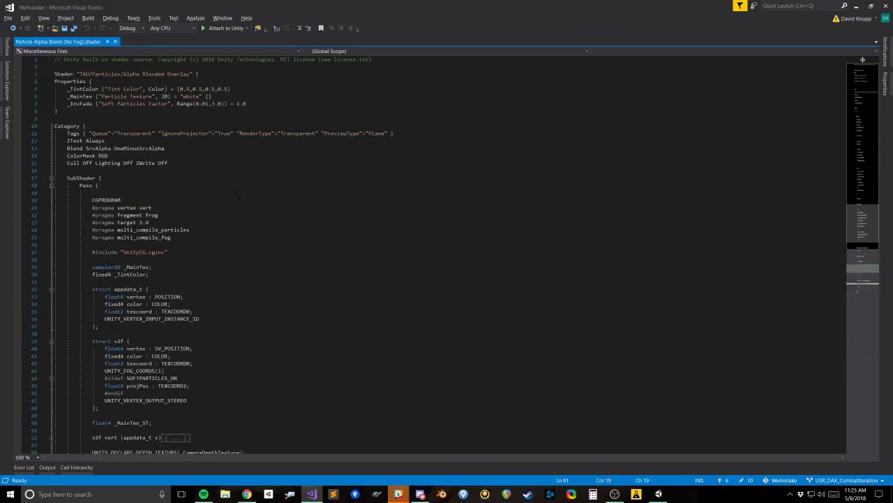
click(123, 74)
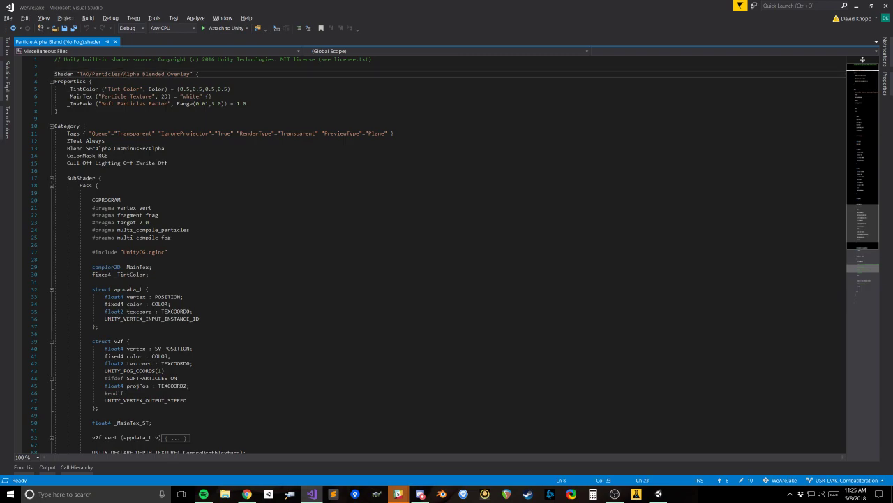
text(()
key(ctrl+z)
key(ctrl+s)
key(BackSpace)
key(BackSpace)
key(BackSpace)
key(BackSpace)
text(lay)
key(ctrl+s)
Step: Permanently delete Particle Alpha Blend (No Fog).shader from the Shaders folder
click(6, 80)
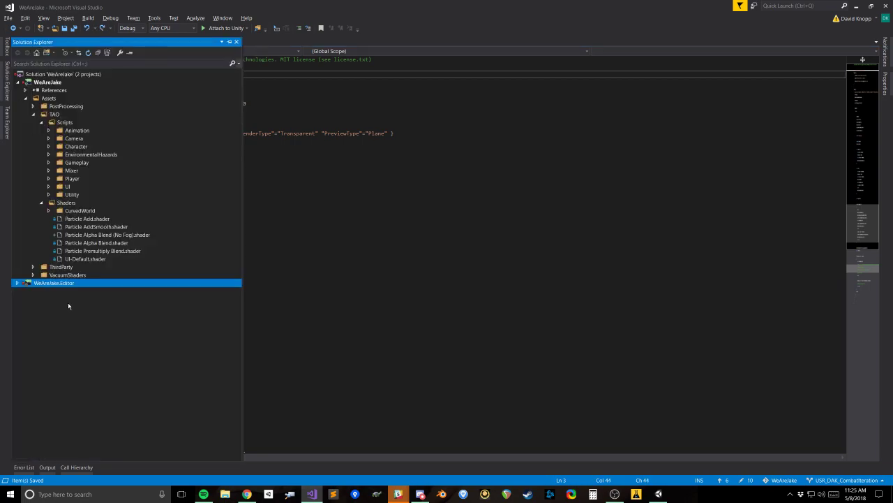
click(116, 234)
key(Delete)
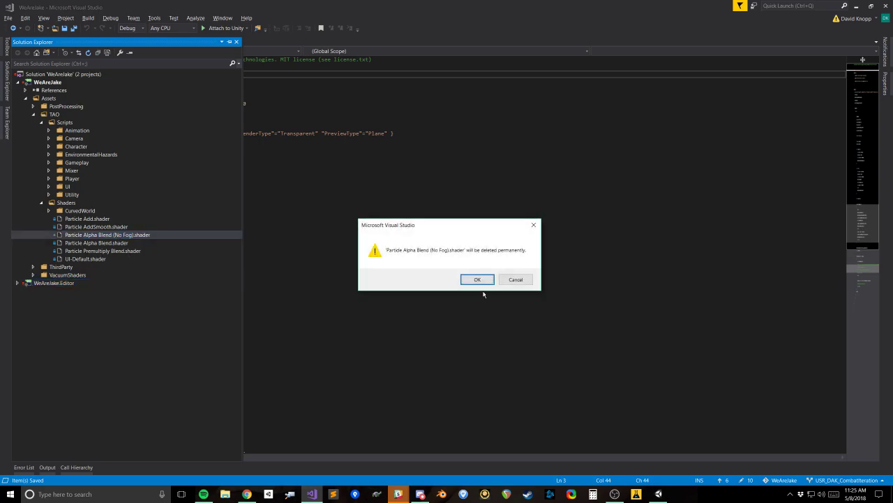
click(477, 279)
Step: Look inside the CurvedWorld shaders folder and check in Unity which shader path CloudsMaterial uses
click(49, 210)
click(86, 218)
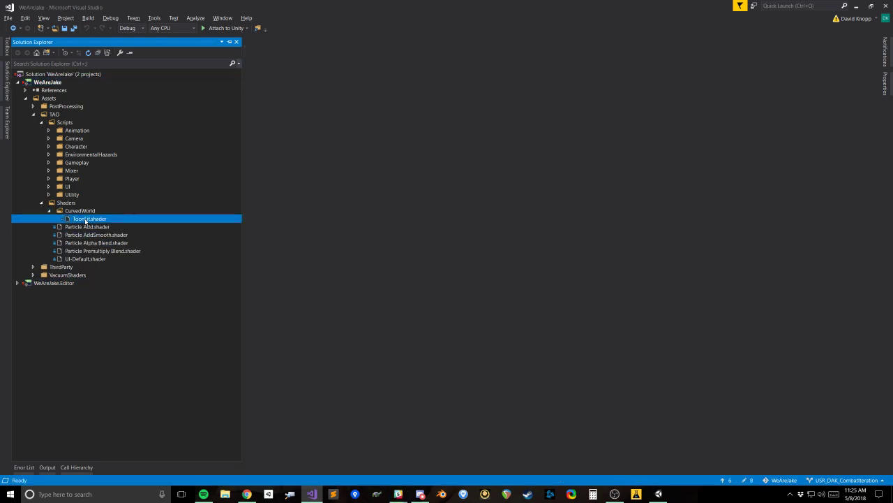
click(49, 211)
key(alt+Tab)
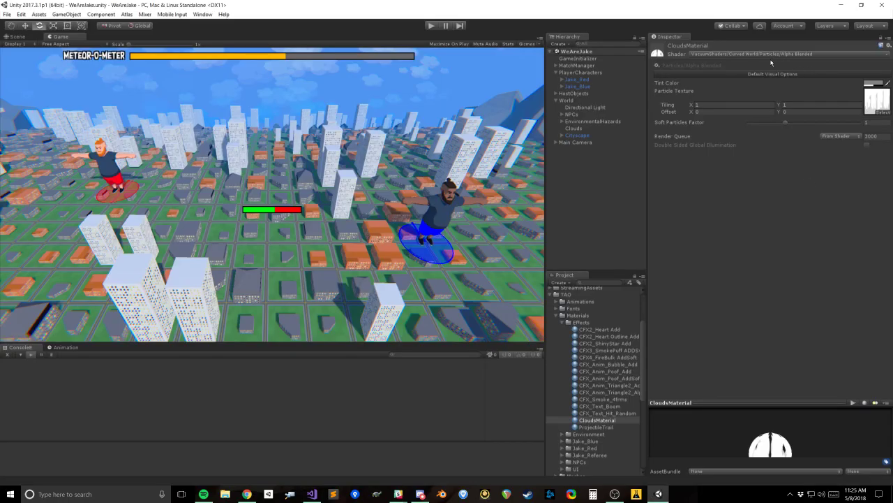
key(alt+Tab)
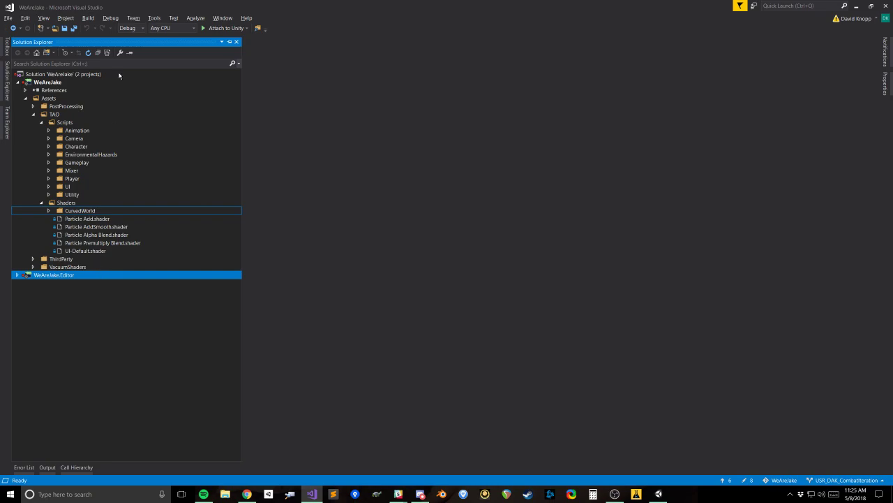
key(alt+Tab)
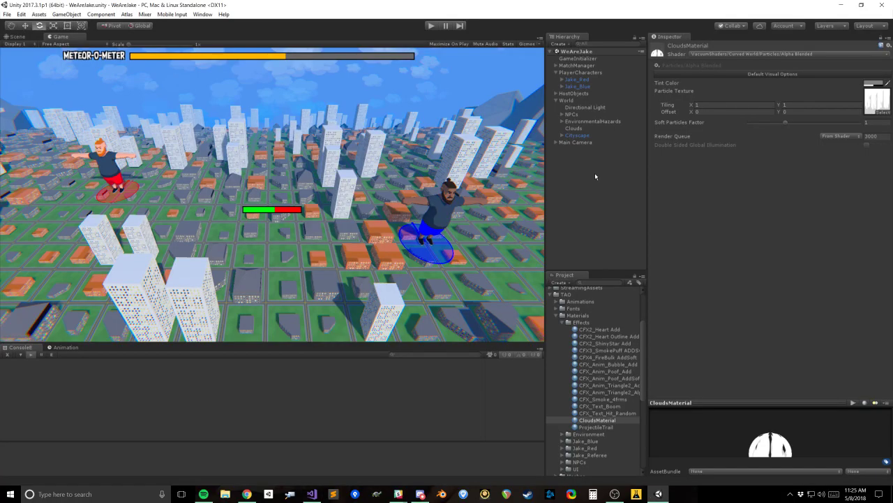
Step: Search the entire Visual Studio solution for "Curved World/Particles/" and open the Particle Alpha Blend.shader file that declares Alpha Blended
key(alt+Tab)
key(ctrl+shift+f)
text(Curved)
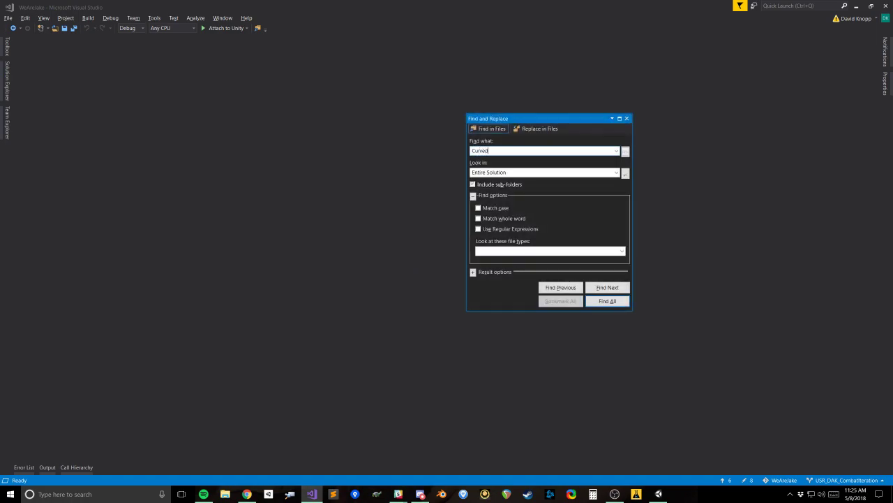
text( World/Particles?)
key(Return)
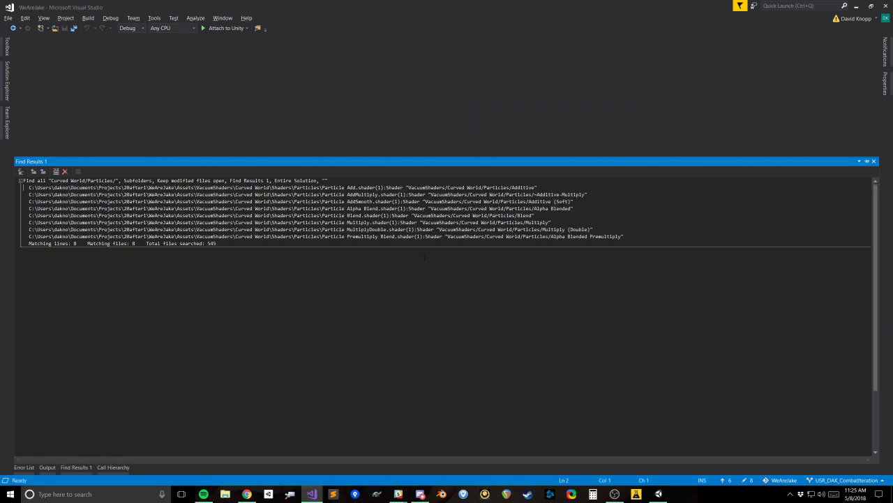
double_click(422, 209)
click(363, 89)
click(9, 86)
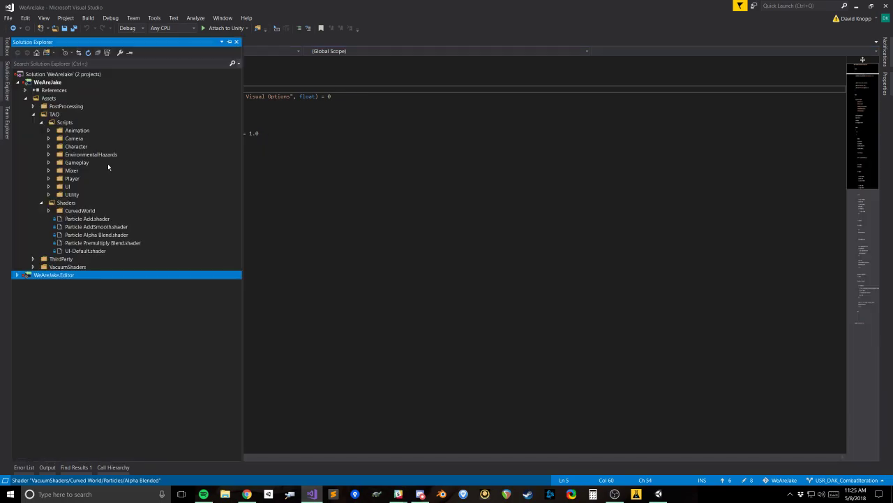
click(300, 179)
right_click(61, 43)
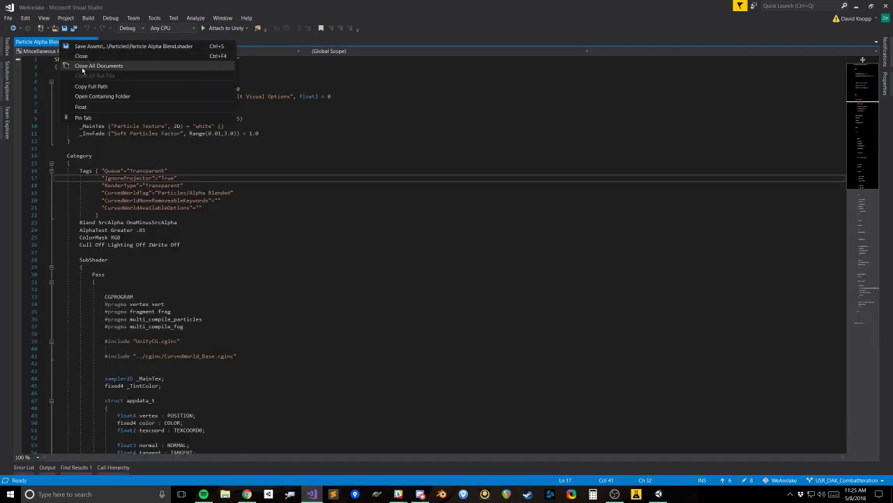
click(7, 88)
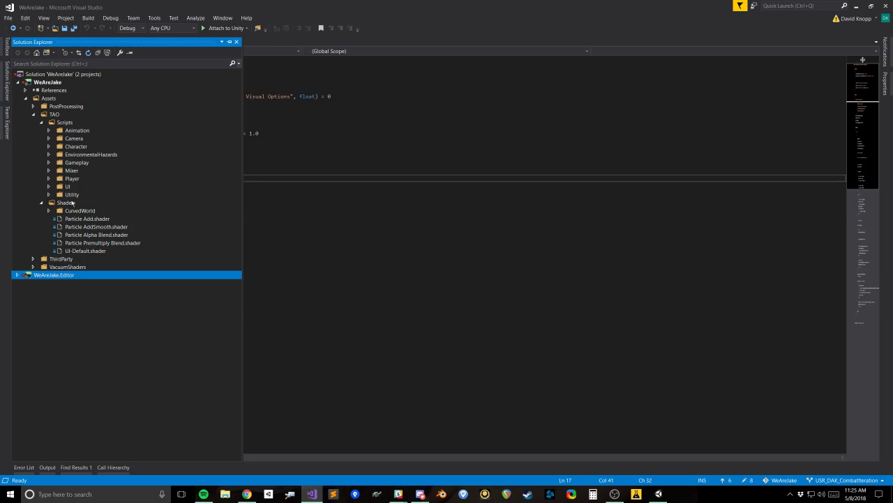
click(286, 111)
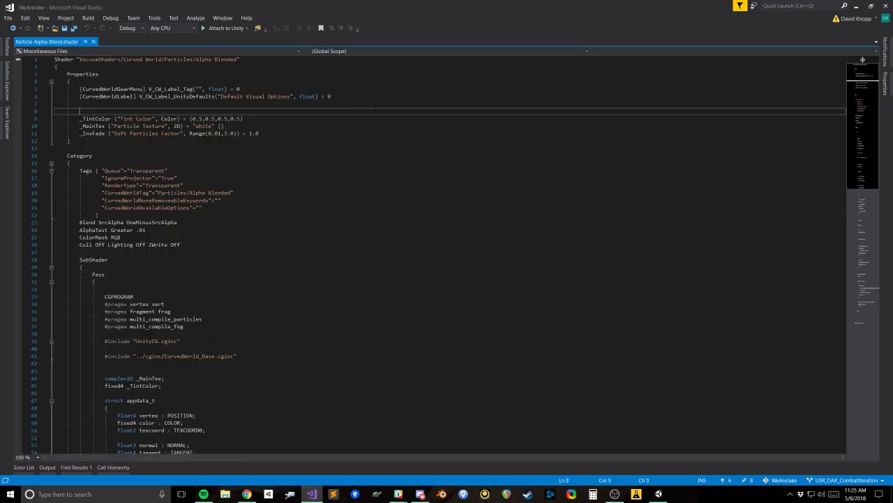
Step: Search the solution's file tree for "particle alpha blend"
click(8, 88)
text(particle alpha blended)
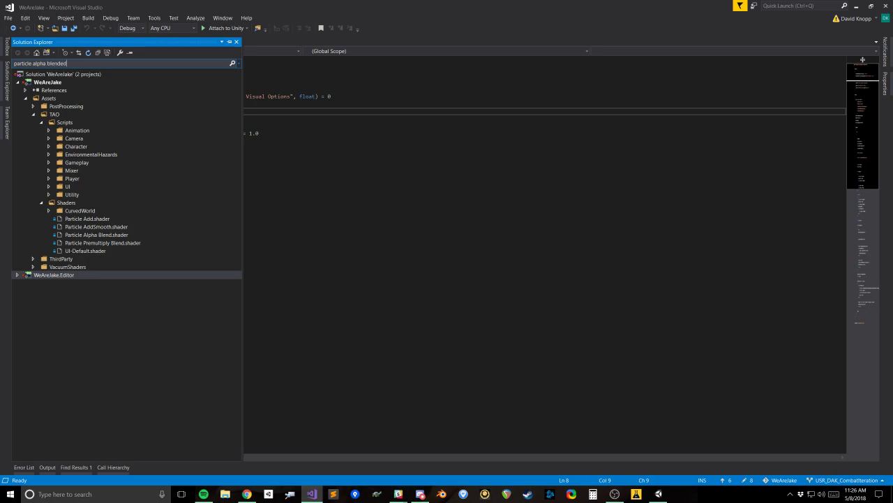
click(300, 119)
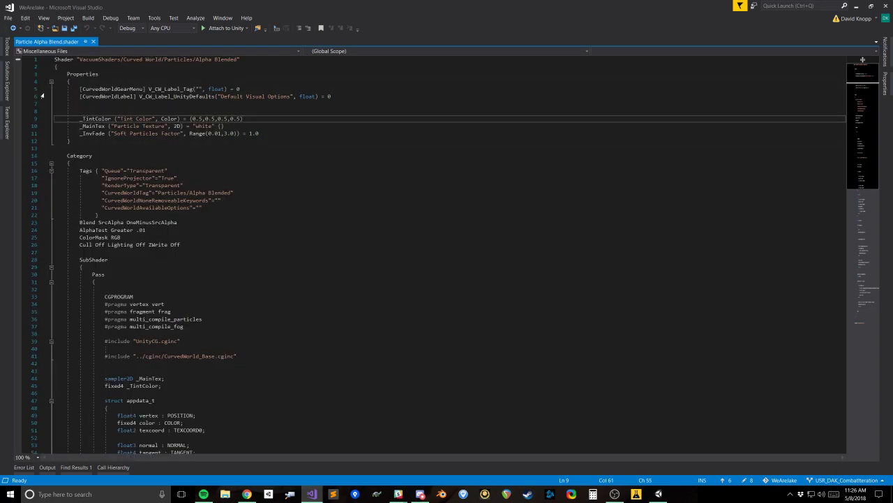
click(7, 82)
click(72, 64)
key(BackSpace)
text(particle alpha blend)
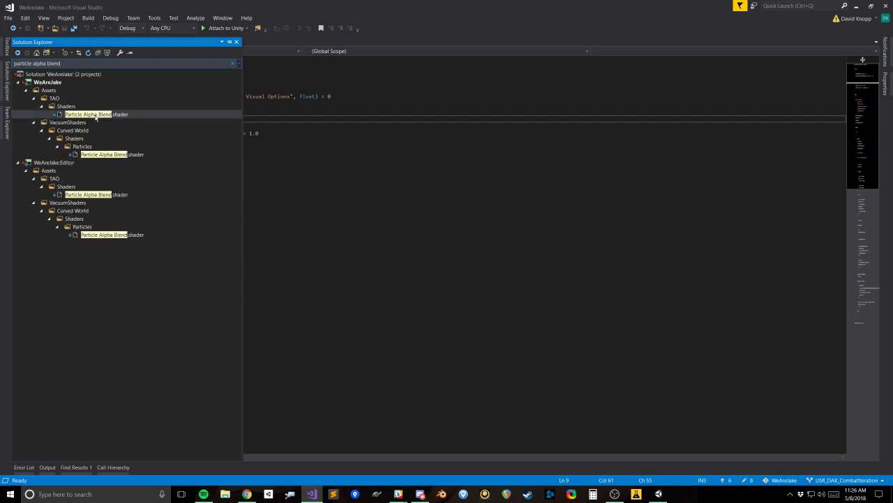
Step: Try to duplicate Particle Alpha Blend.shader in the TAO Shaders folder from the filtered file tree
click(96, 115)
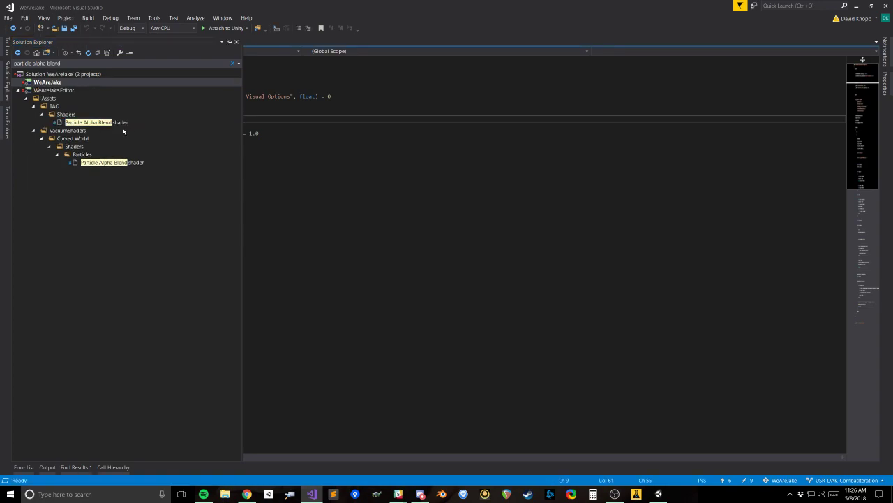
click(96, 122)
key(ctrl+d)
click(82, 106)
click(133, 122)
Step: Clear the file search, copy Particle Alpha Blend.shader in the TAO Shaders folder, then open and close that file
click(233, 63)
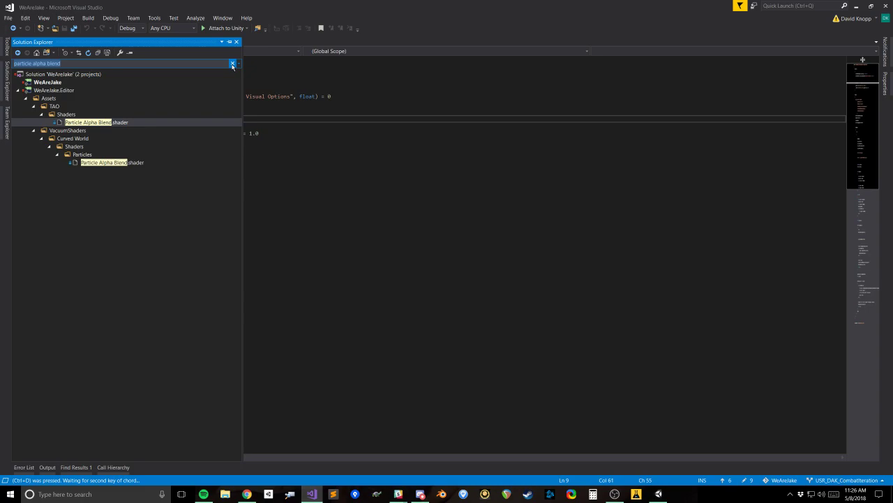
click(104, 170)
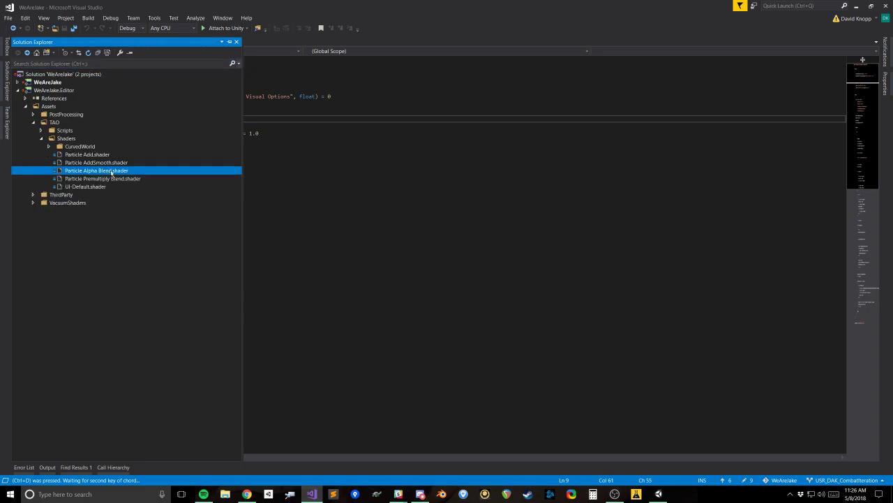
key(ctrl+c)
double_click(114, 172)
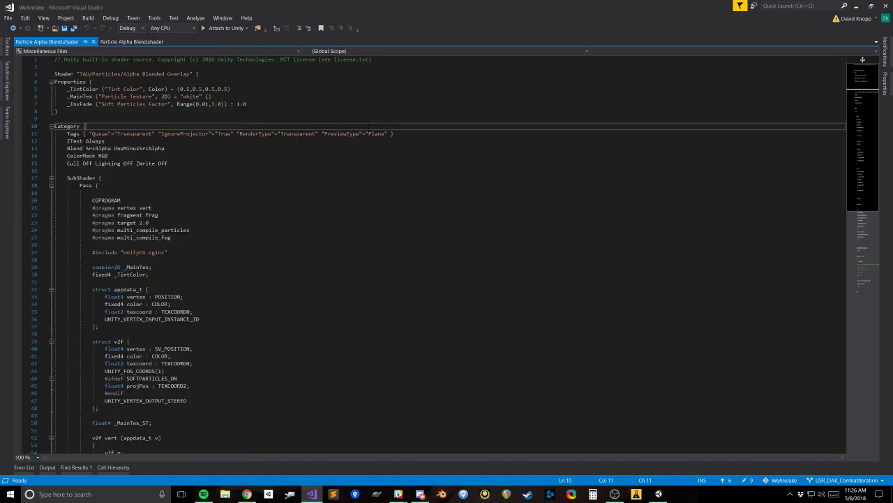
click(94, 42)
click(151, 82)
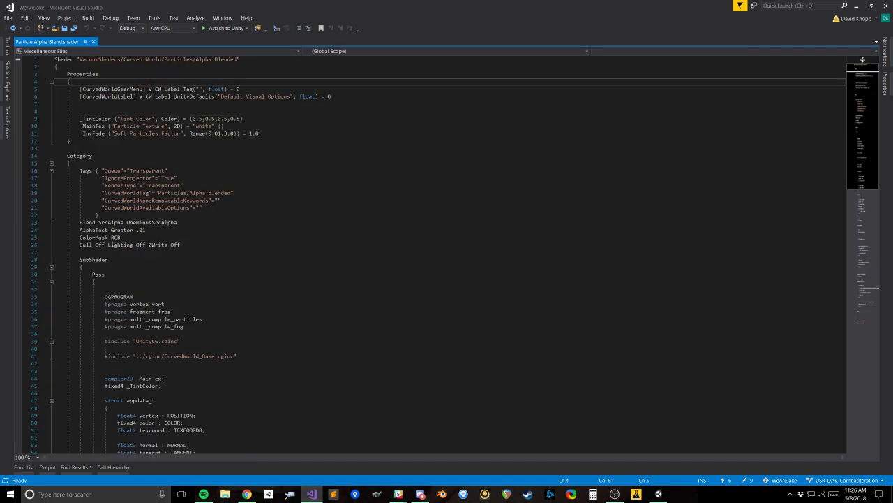
click(7, 80)
click(300, 134)
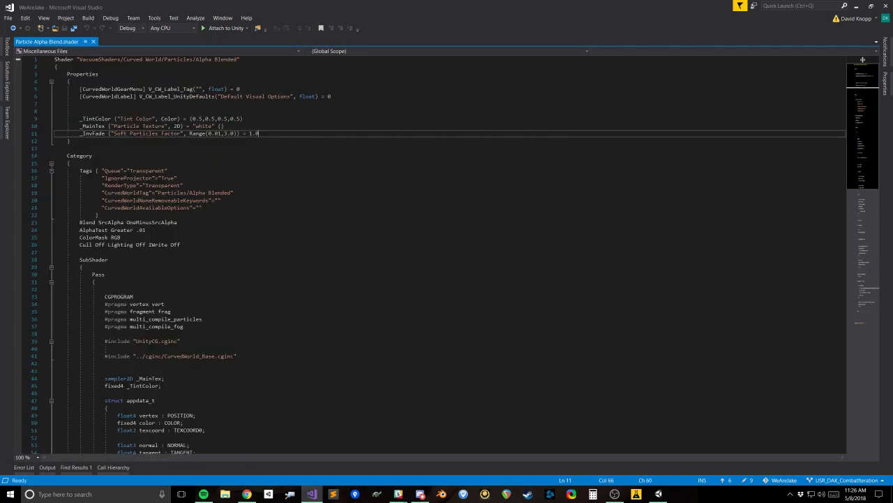
click(7, 80)
click(300, 170)
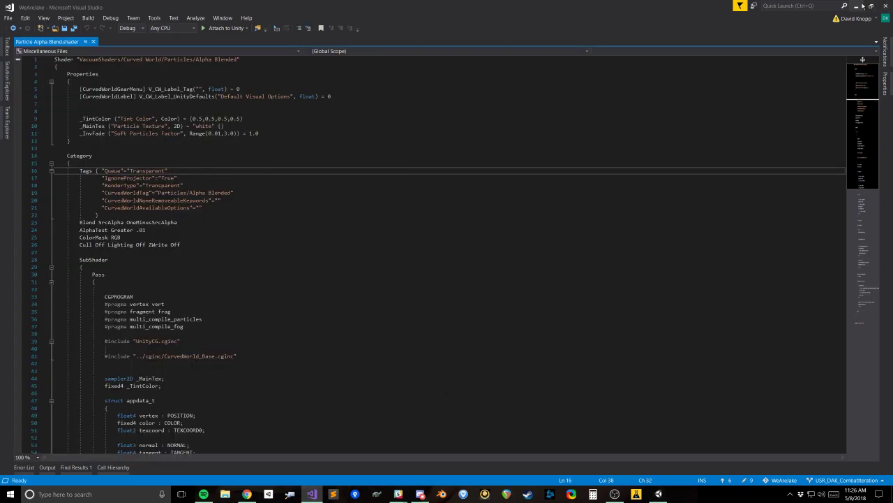
Step: Switch to Unity, search the project assets for "alpha blend" and widen the asset list to show full names
click(858, 5)
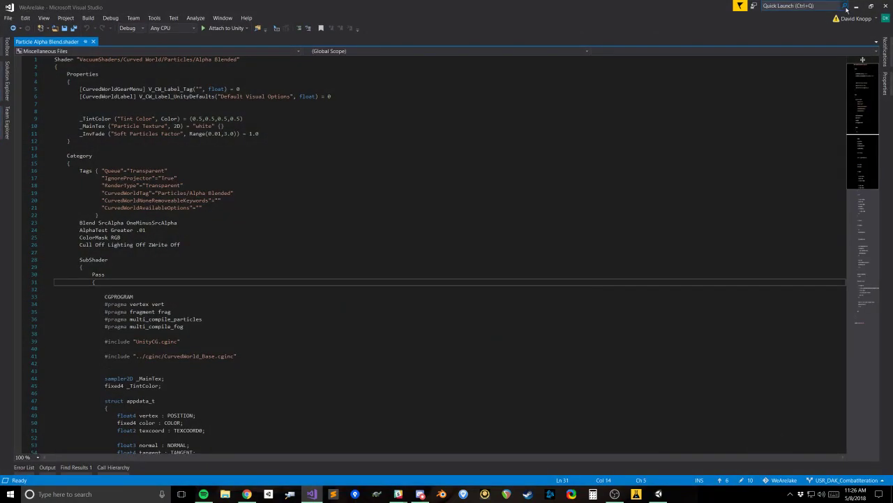
click(858, 5)
click(607, 282)
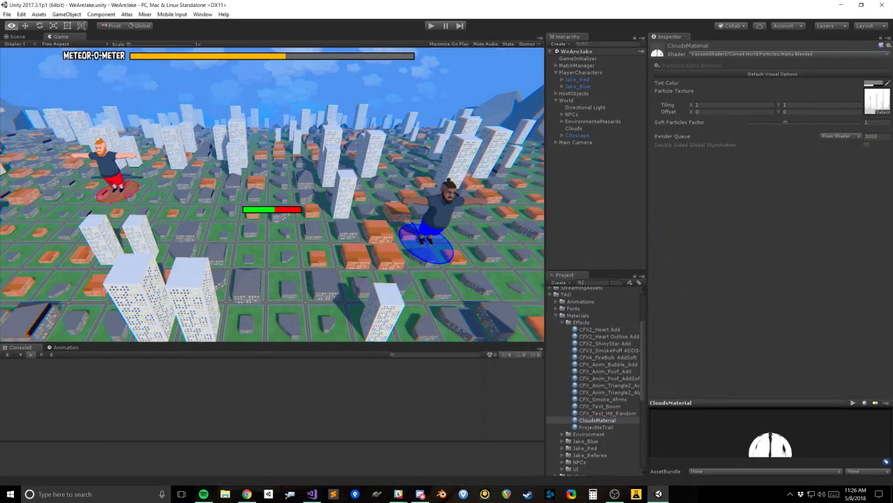
text(alpha blend)
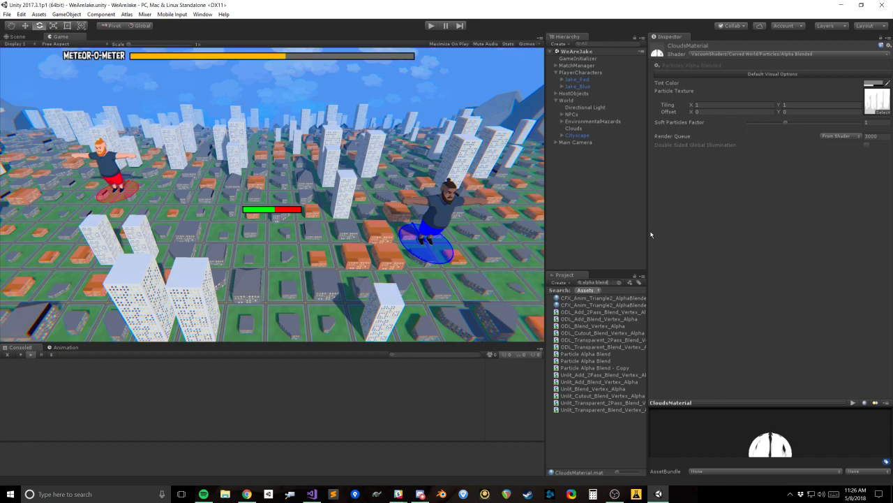
drag(649, 215, 718, 211)
drag(544, 191, 483, 190)
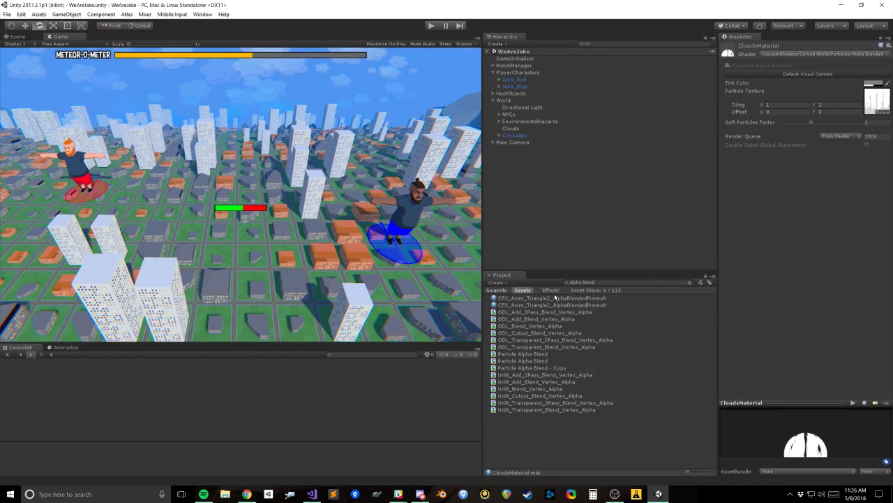
Step: Inspect the Particle Alpha Blend shaders and delete the Particle Alpha Blend - Copy asset
click(540, 355)
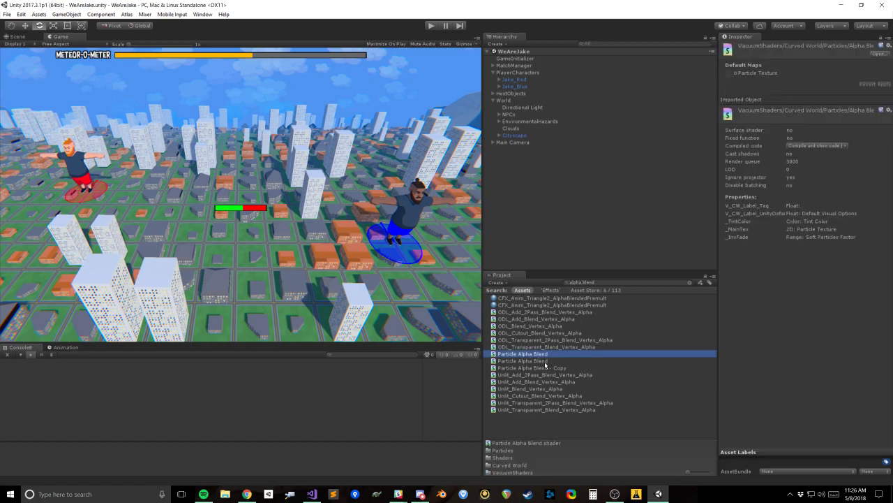
click(546, 362)
click(551, 369)
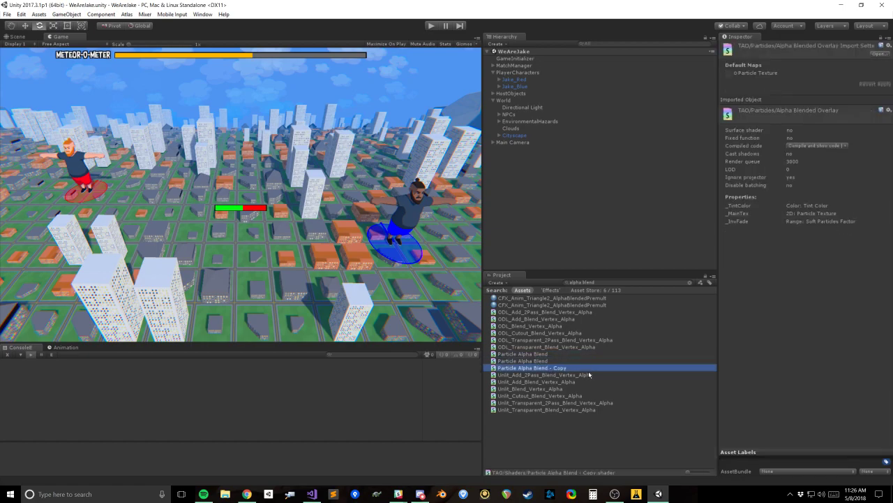
key(Delete)
key(Return)
Step: Compare the two remaining Particle Alpha Blend shaders and open the VacuumShaders Curved World one in Visual Studio
double_click(523, 354)
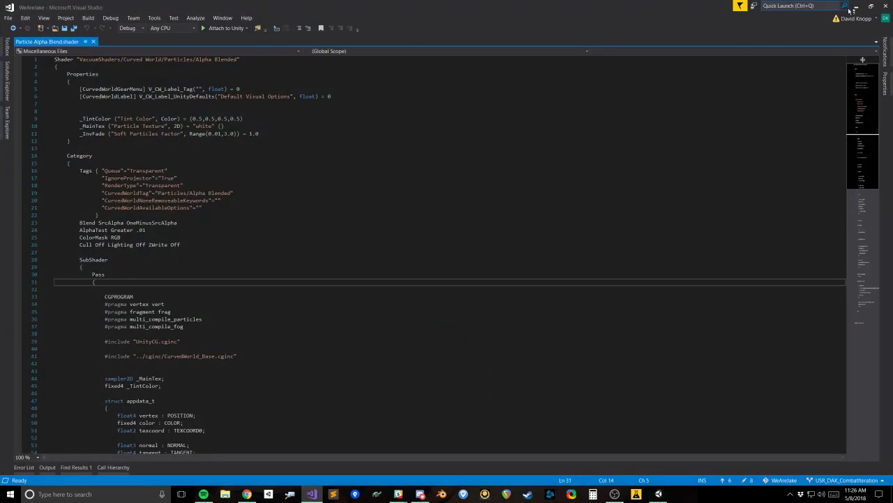
click(856, 6)
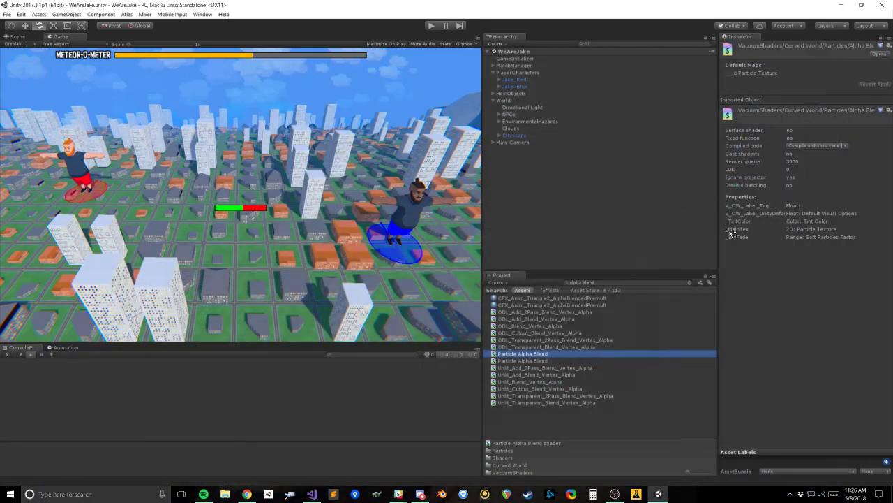
click(531, 358)
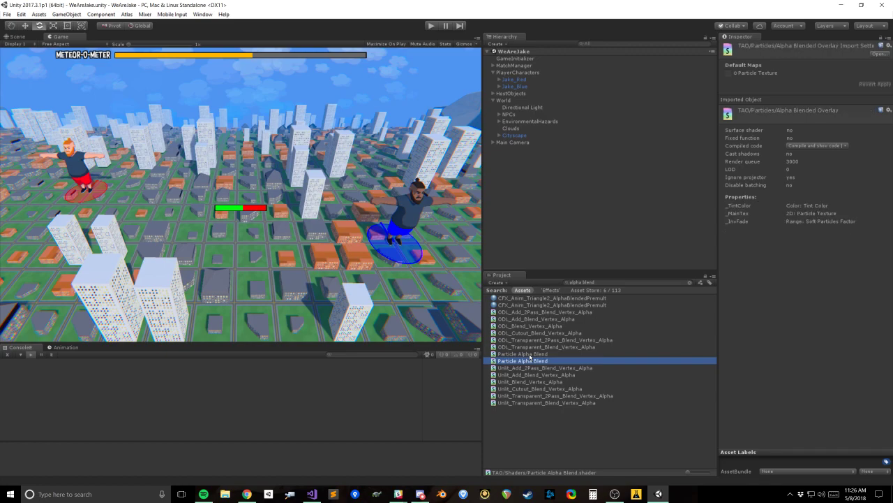
click(532, 355)
click(532, 359)
click(533, 355)
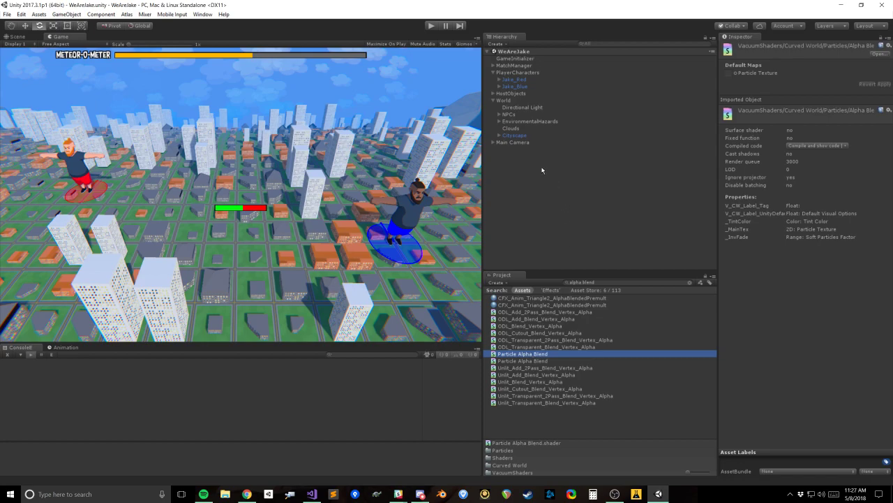
double_click(542, 355)
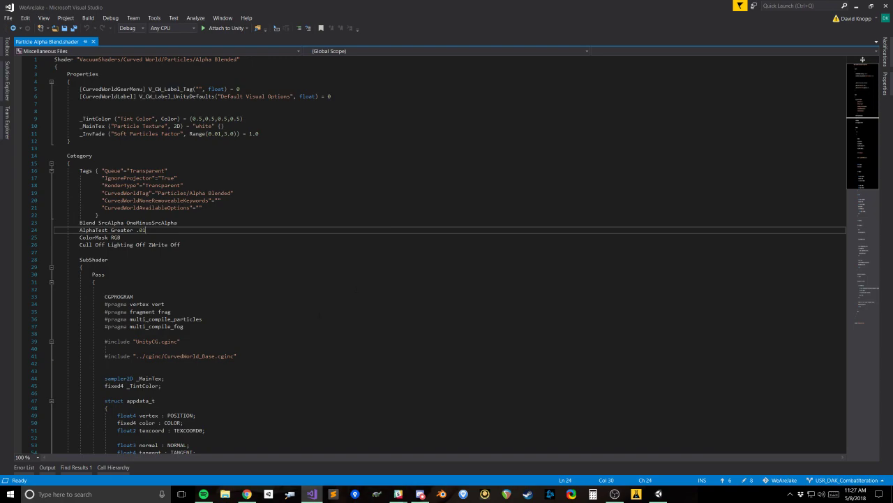
Step: Examine the Curved World Alpha Blended shader code, including the CurvedWorld_Base.cginc include and the V_CW_TransformPoint call in the vertex function
scroll(430, 255, down, 5)
click(241, 230)
drag(241, 245, 240, 237)
click(146, 245)
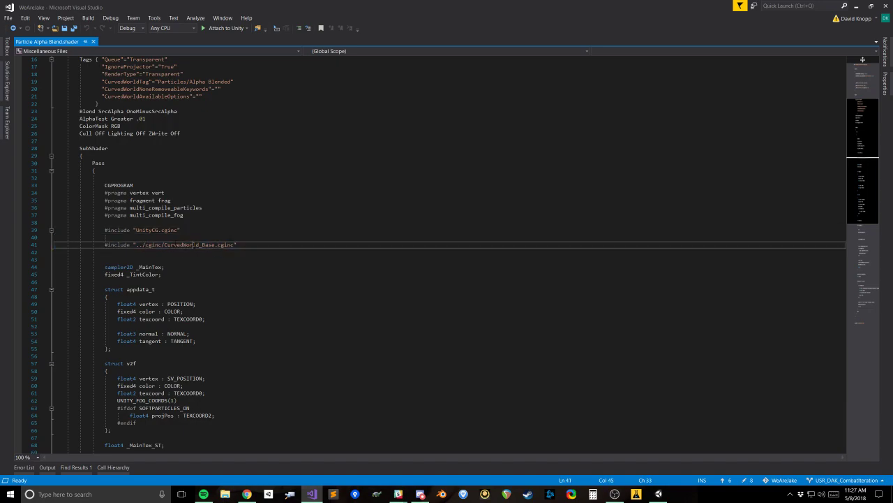
double_click(193, 245)
scroll(216, 296, down, 3)
scroll(202, 196, down, 12)
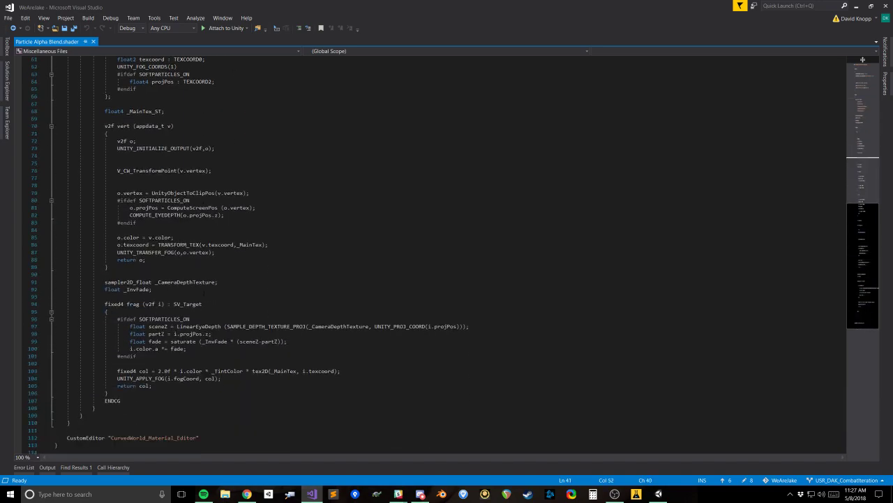
scroll(199, 293, up, 5)
scroll(181, 272, down, 3)
click(159, 252)
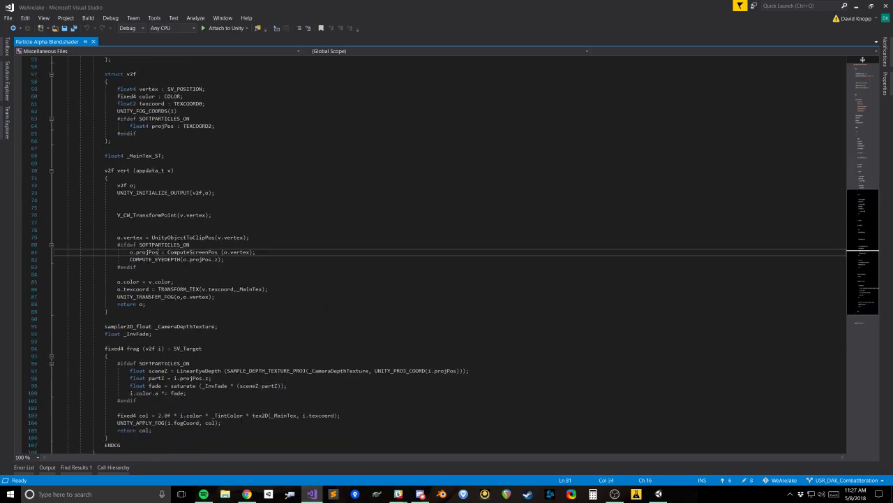
double_click(130, 217)
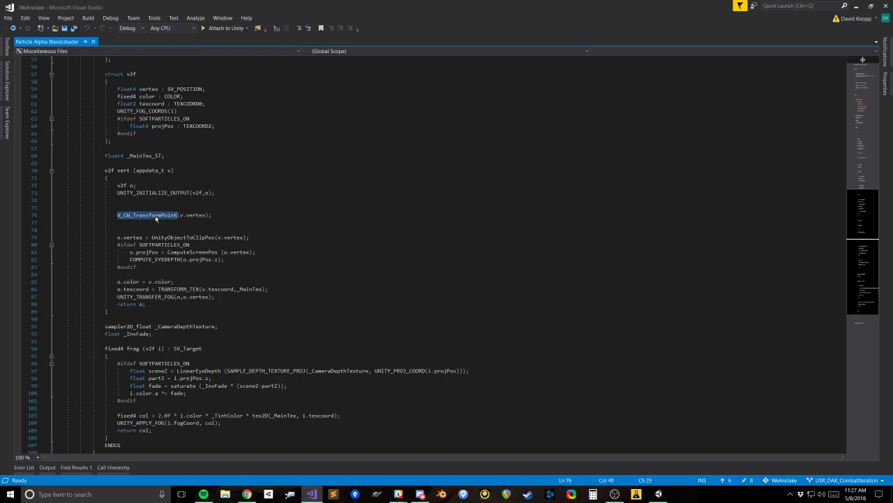
Step: Examine the vertex and fragment functions of the Alpha Blended shader, comparing the V_CW_TransformPoint call with the UNITY_APPLY_FOG line
click(196, 216)
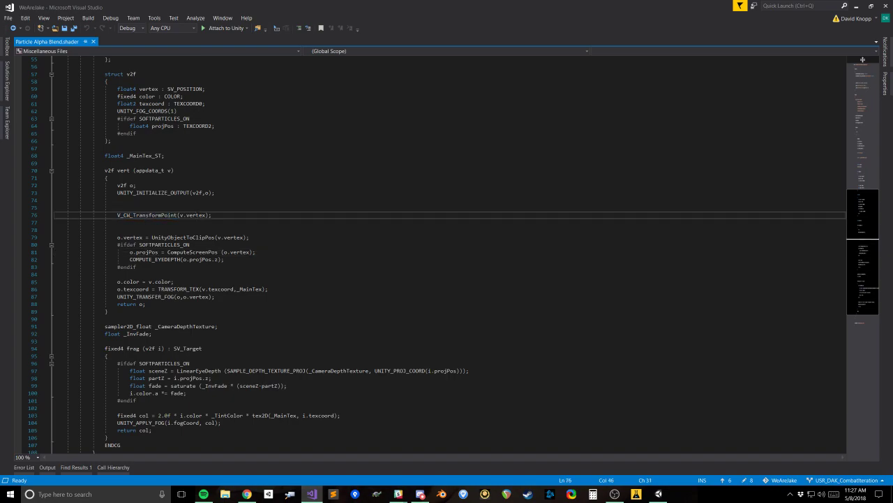
click(223, 193)
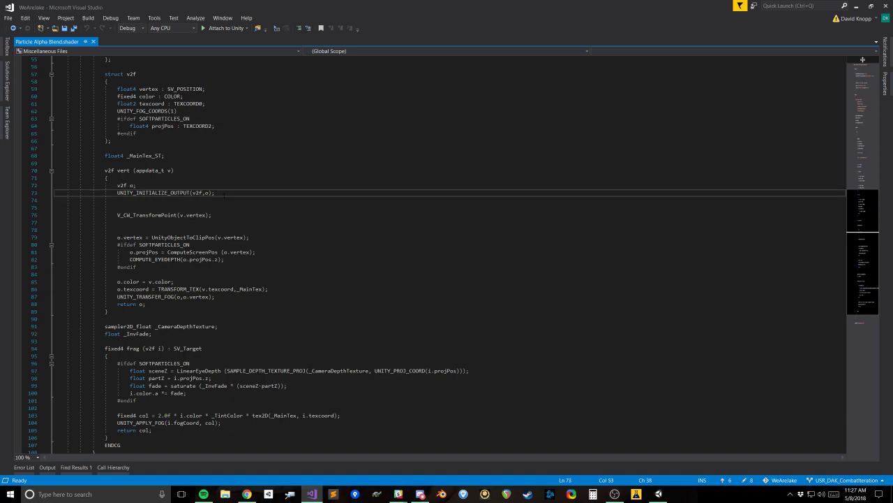
scroll(223, 194, down, 3)
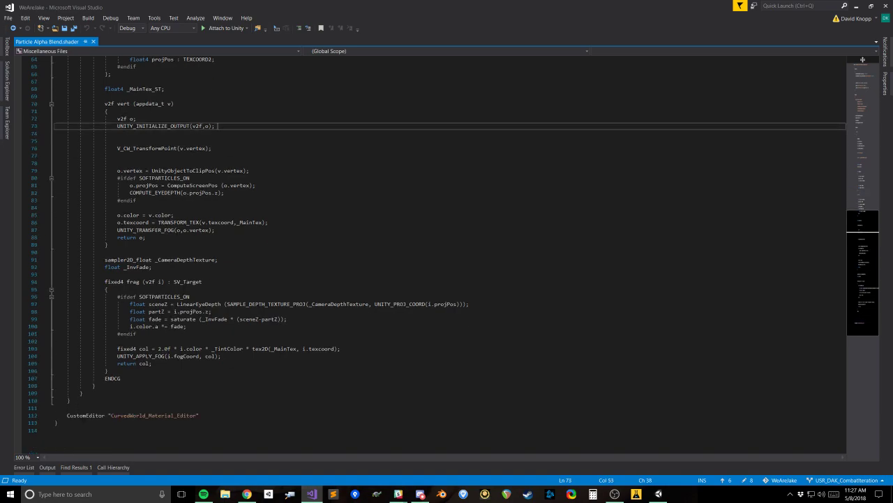
scroll(217, 127, up, 3)
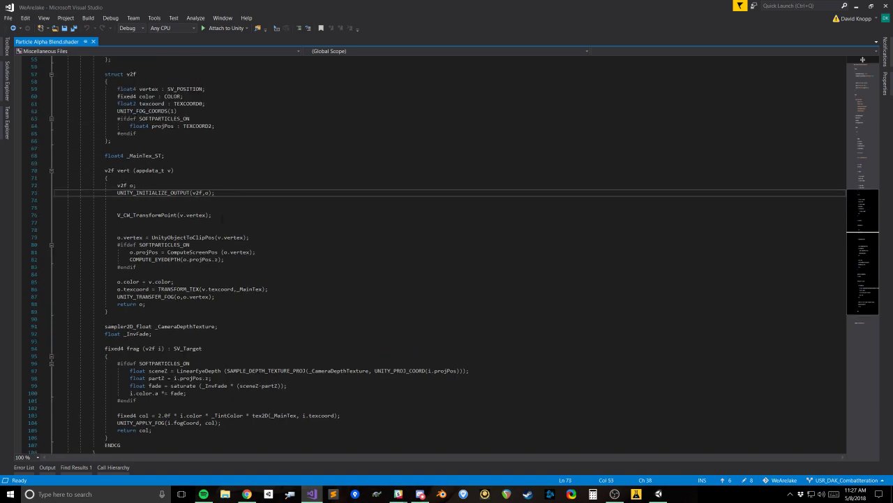
click(222, 217)
drag(229, 215, 105, 215)
click(133, 193)
click(117, 215)
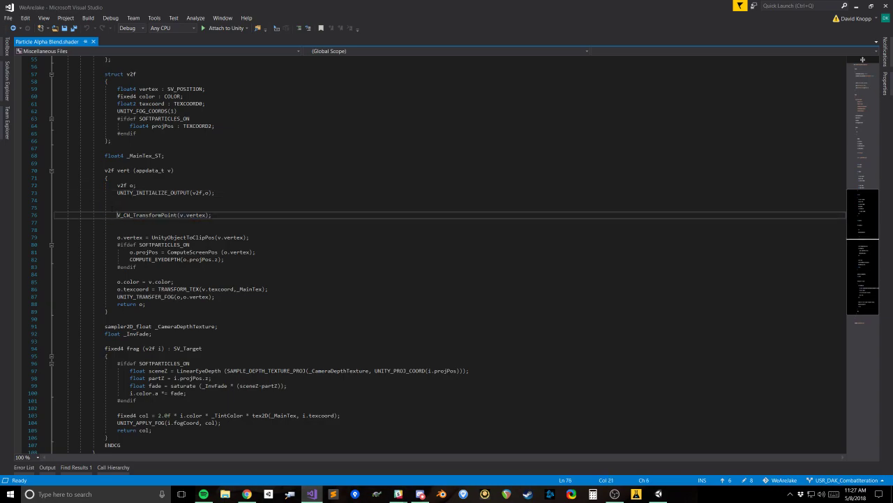
scroll(446, 255, up, 2)
scroll(446, 254, down, 5)
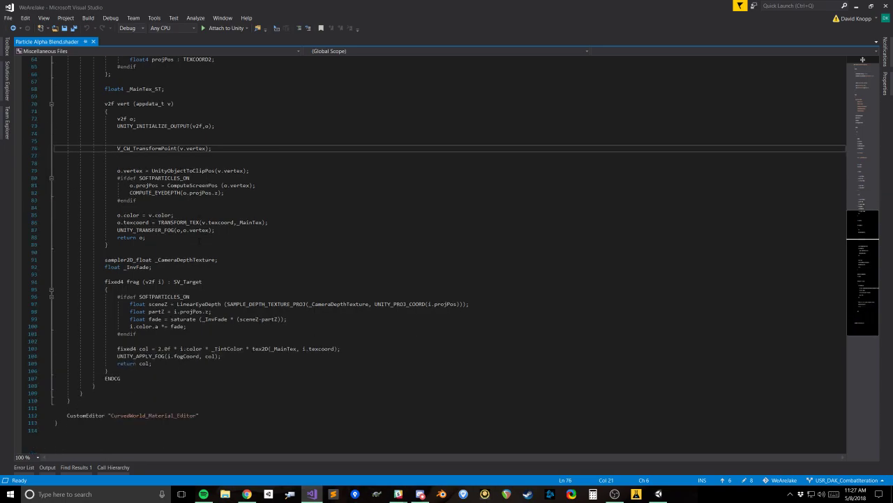
click(118, 356)
scroll(117, 356, up, 20)
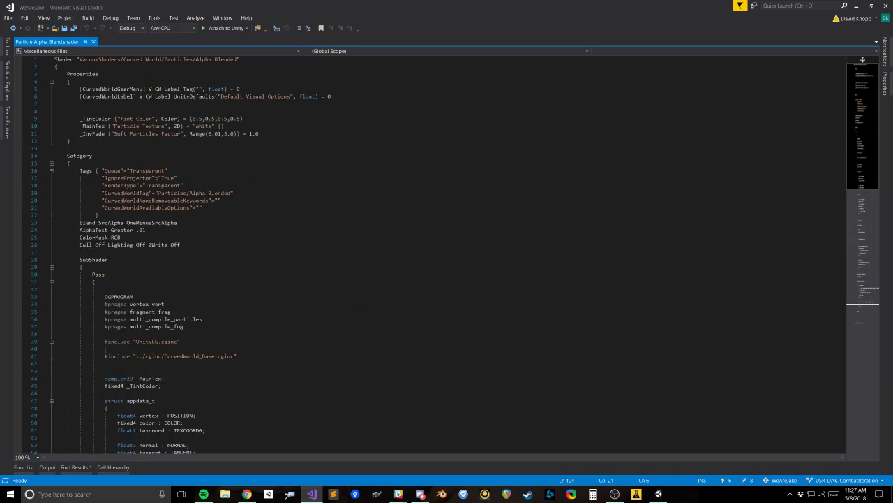
Step: Switch to Unity and clear the asset search to reveal the selected shader in its Particles folder
key(alt+Tab)
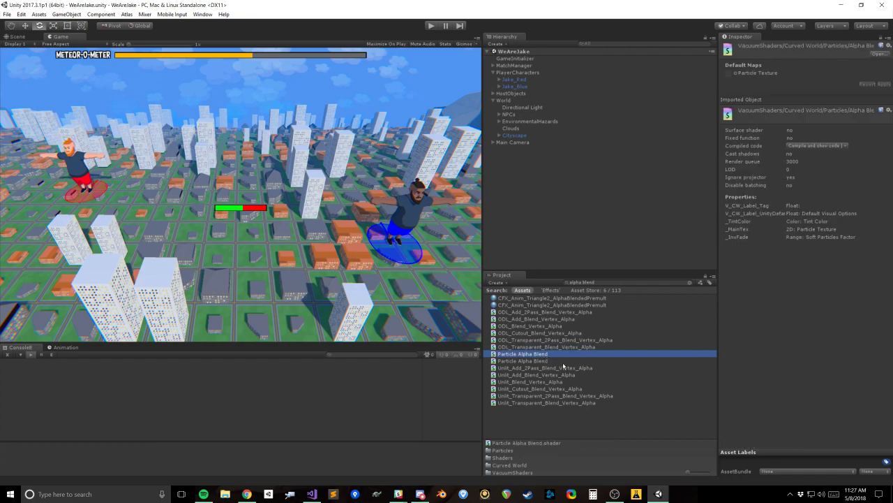
click(690, 283)
scroll(689, 296, down, 5)
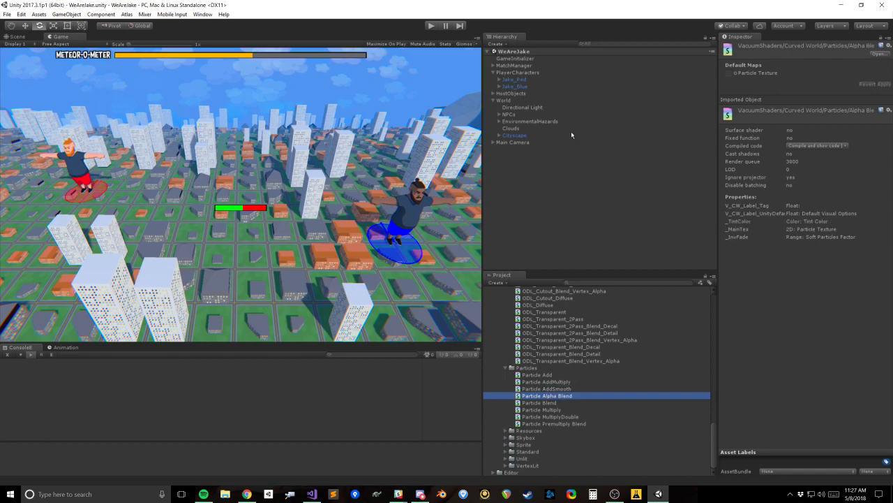
Step: Try out different X and Z axis bend sizes and an X bias on the World's Curved World controller, and undo the changes
click(504, 101)
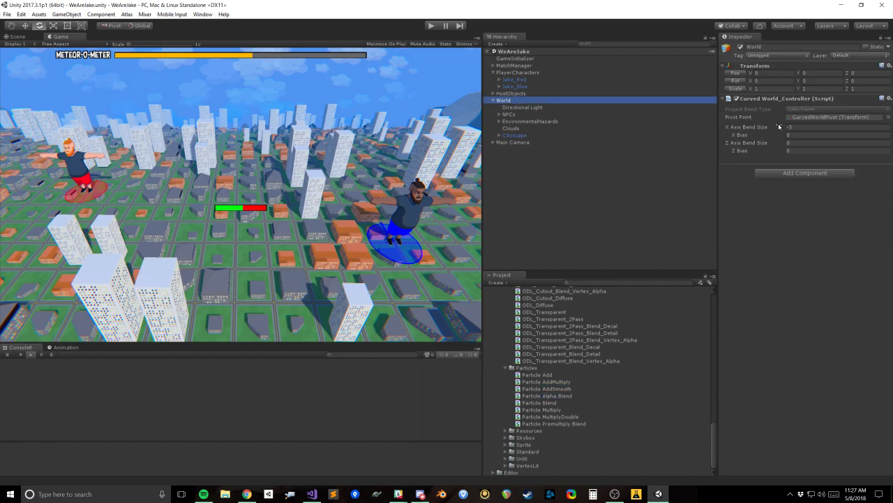
drag(752, 127, 667, 150)
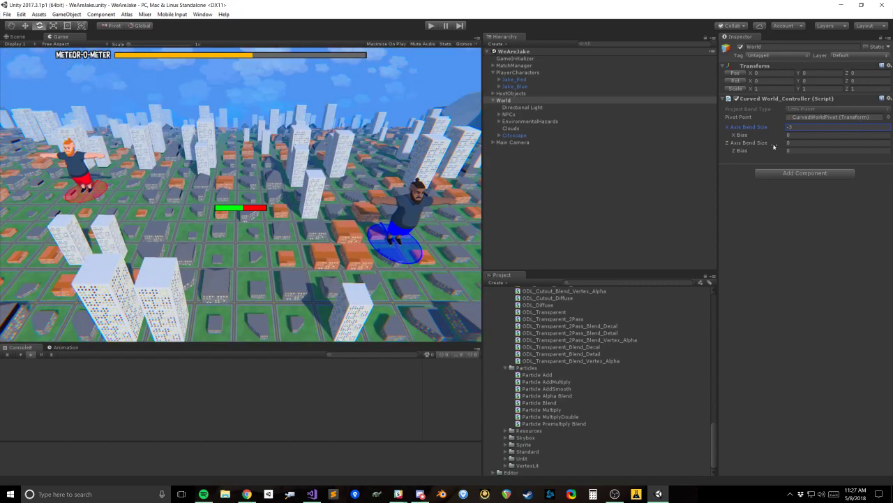
drag(758, 145, 841, 146)
key(ctrl+z)
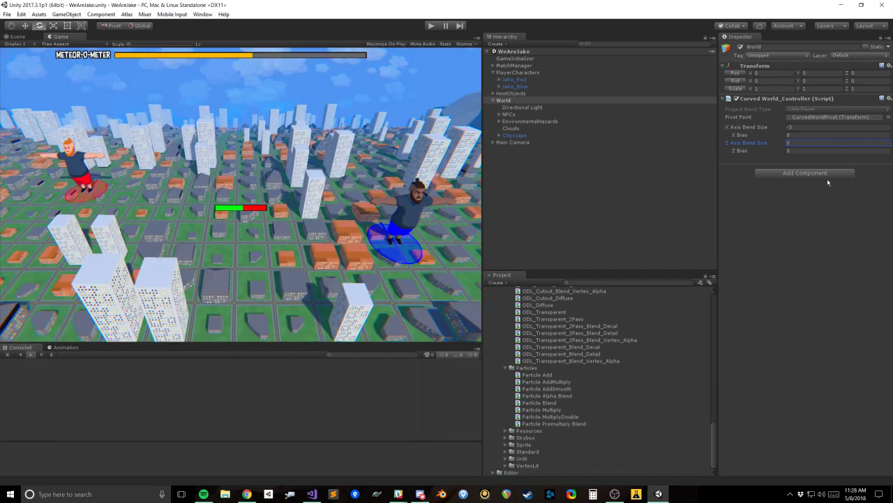
drag(748, 130, 334, 141)
drag(743, 129, 246, 117)
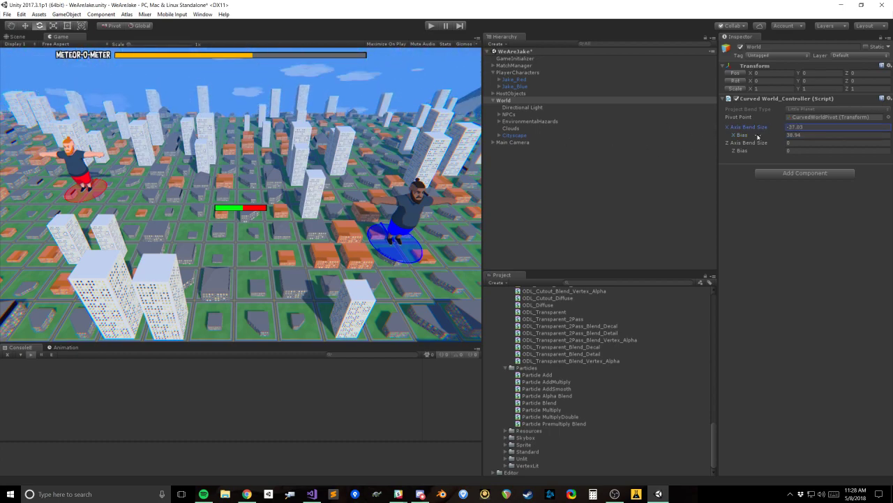
key(ctrl+z)
key(ctrl+z)
Step: Locate the World controller's CurvedWorldPivot object, try moving it in the Scene view and undo the move
click(532, 135)
click(504, 100)
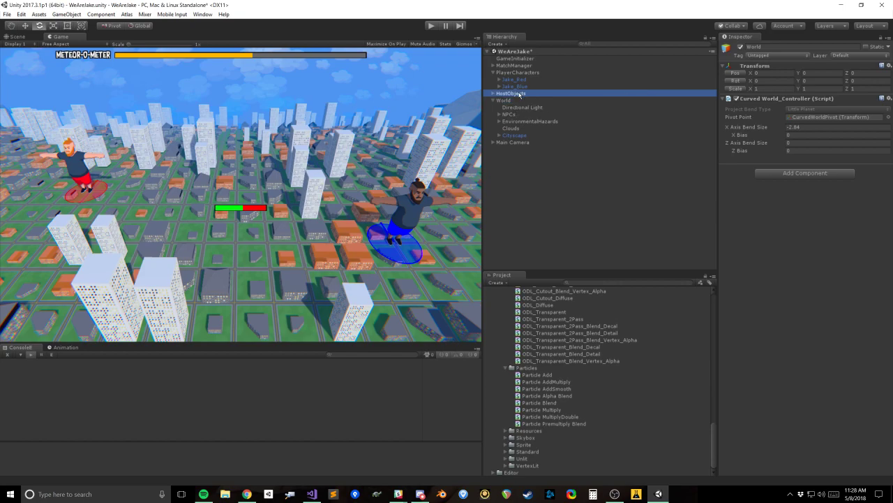
click(807, 118)
click(527, 150)
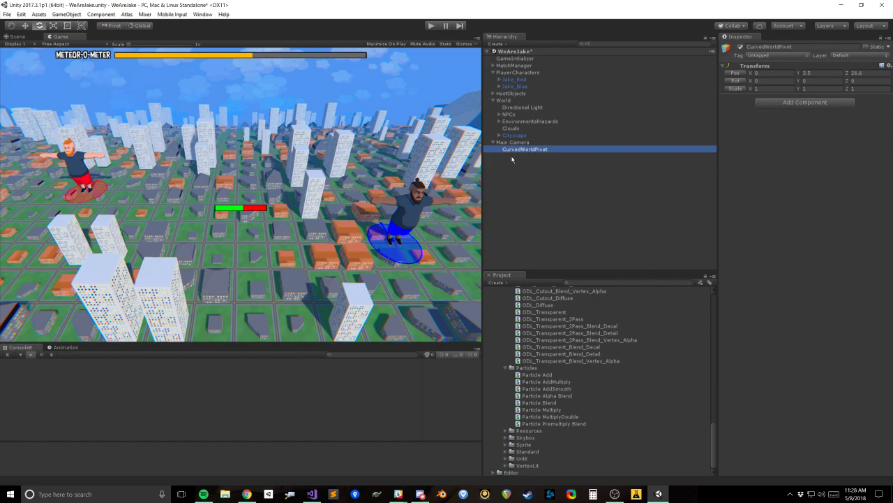
click(19, 38)
right_drag(174, 161, 240, 225)
key(w)
drag(161, 196, 768, 180)
key(ctrl+z)
Step: Inspect the Main Camera and the curved city in the Scene view, and return to the Game view
alt+drag(196, 206, 278, 126)
click(513, 142)
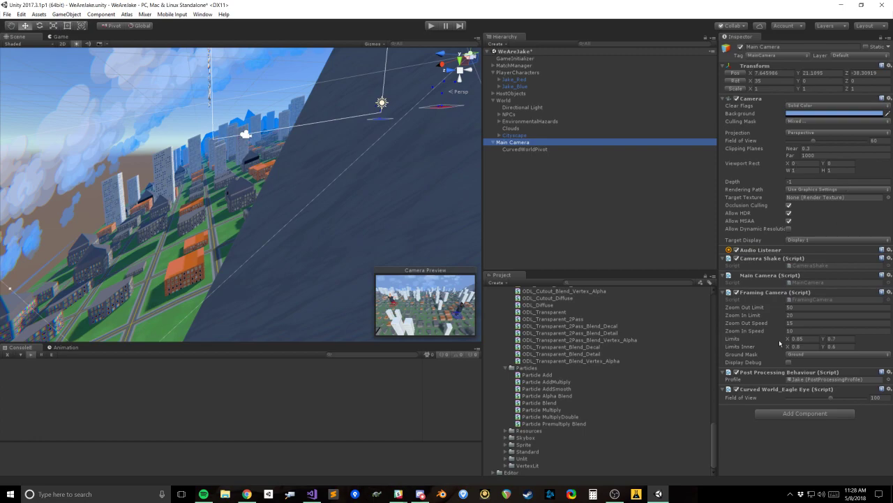
alt+drag(297, 219, 260, 218)
scroll(260, 210, up, 3)
middle_drag(259, 201, 285, 219)
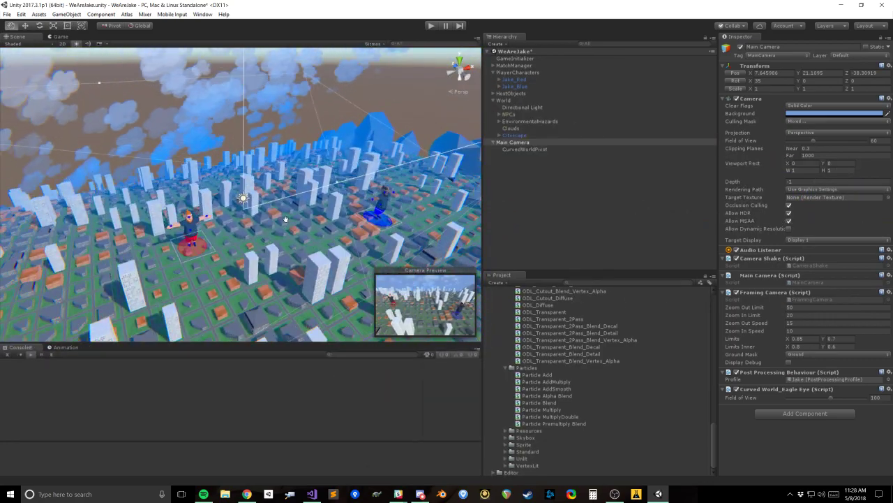
click(62, 37)
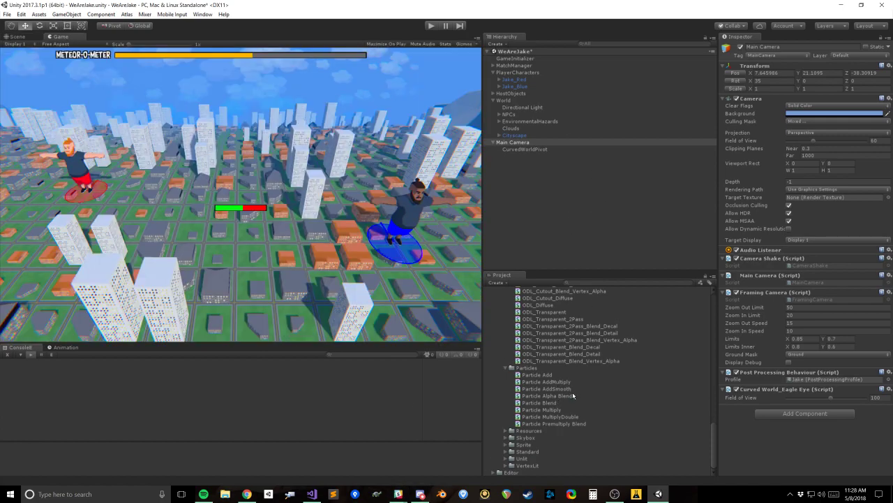
Step: Duplicate the Curved World Particle Alpha Blend shader and name the copy "Particle Alpha Blend (No Fog)"
click(598, 396)
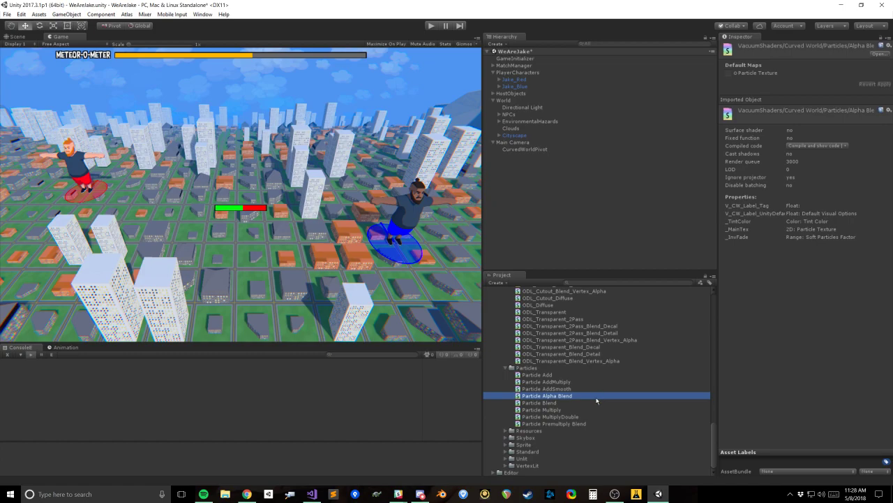
key(ctrl+d)
key(F2)
click(586, 402)
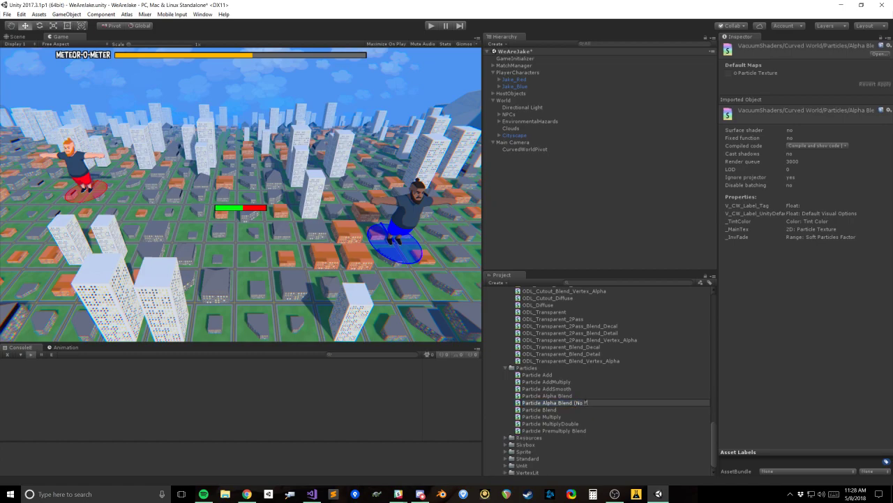
text((No Fog))
key(Return)
Step: Open the No Fog shader in Visual Studio, rename its declaration to "VacuumShaders/Curved World/Particles/Alpha Blended (No Fog)" and save it
click(581, 396)
double_click(580, 396)
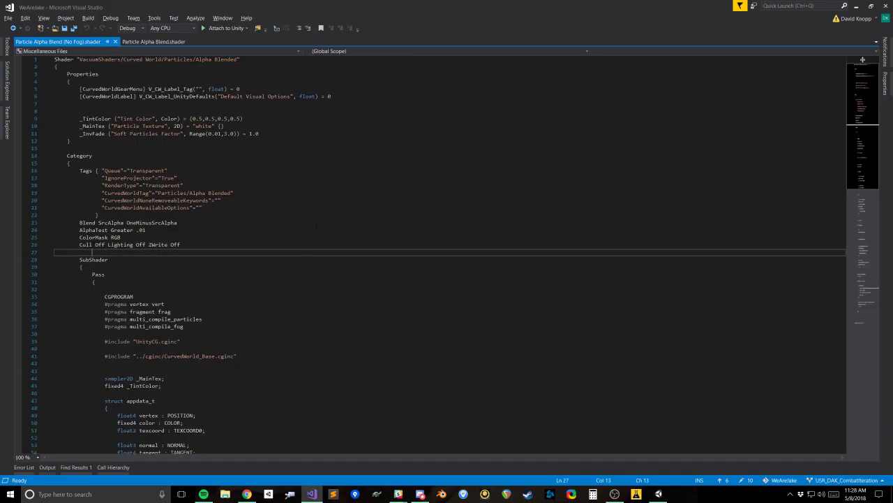
click(237, 60)
text((No FO)
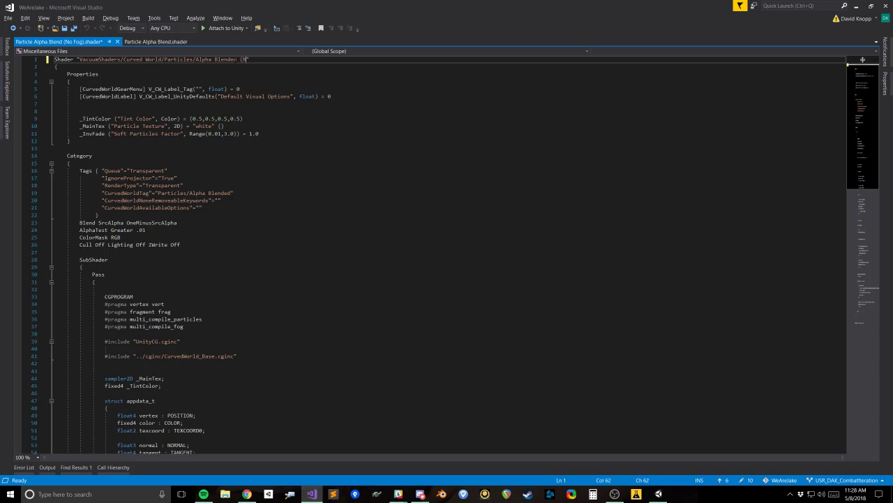
text(g))
key(BackSpace)
key(BackSpace)
key(BackSpace)
key(BackSpace)
text(Fog ))
key(ctrl+s)
Step: Comment out the UNITY_APPLY_FOG line in the fragment function and the UNITY_TRANSFER_FOG line in the vertex function
key(Down)
key(Down)
key(Down)
key(Down)
scroll(863, 59, down, 20)
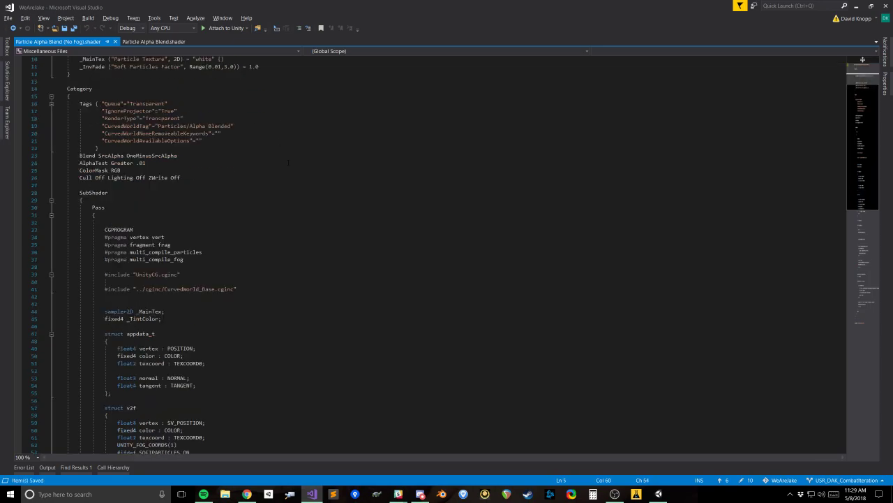
scroll(288, 171, down, 3)
scroll(288, 170, up, 9)
click(118, 289)
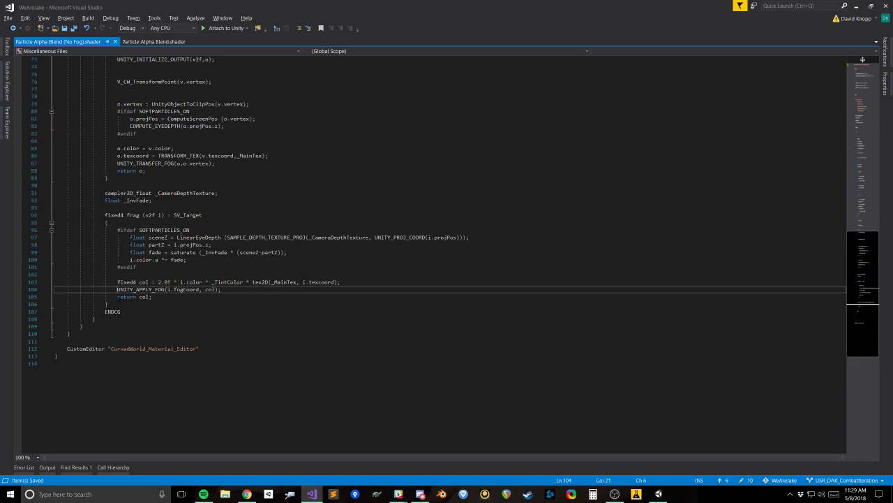
text(//)
click(120, 163)
text(//)
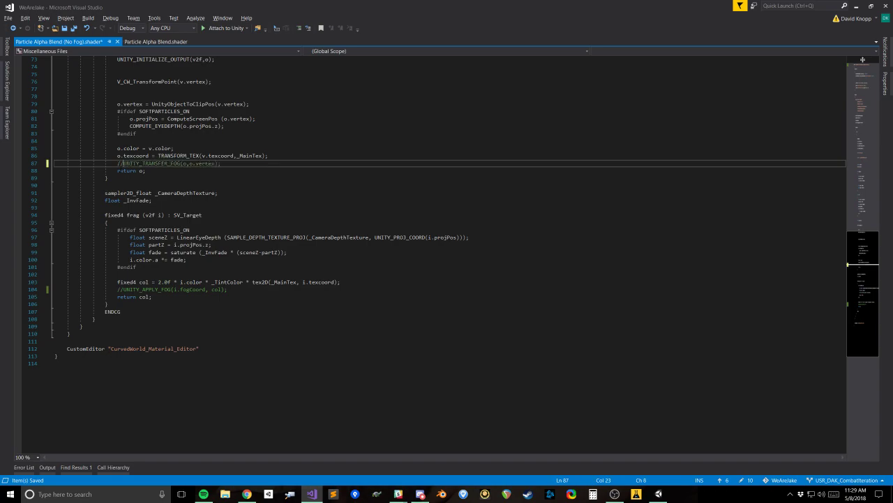
Step: Comment out the UNITY_FOG_COORDS(1) line in the v2f struct and save the shader
scroll(375, 257, up, 15)
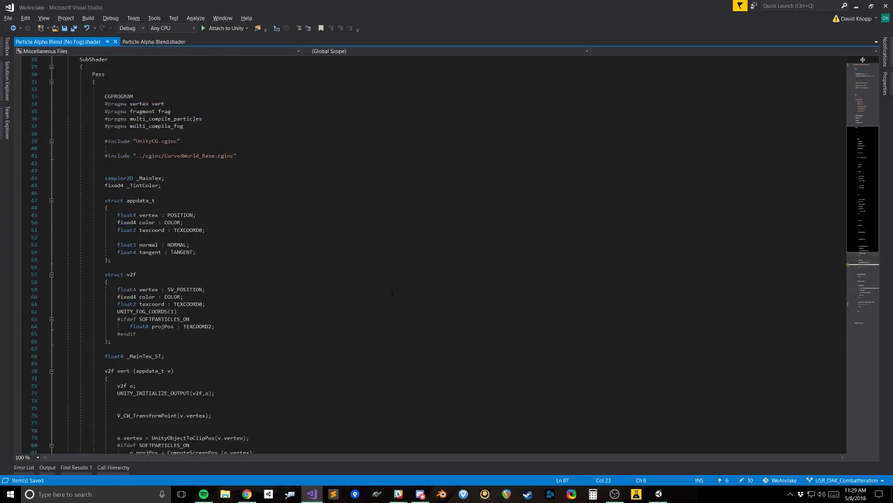
click(117, 311)
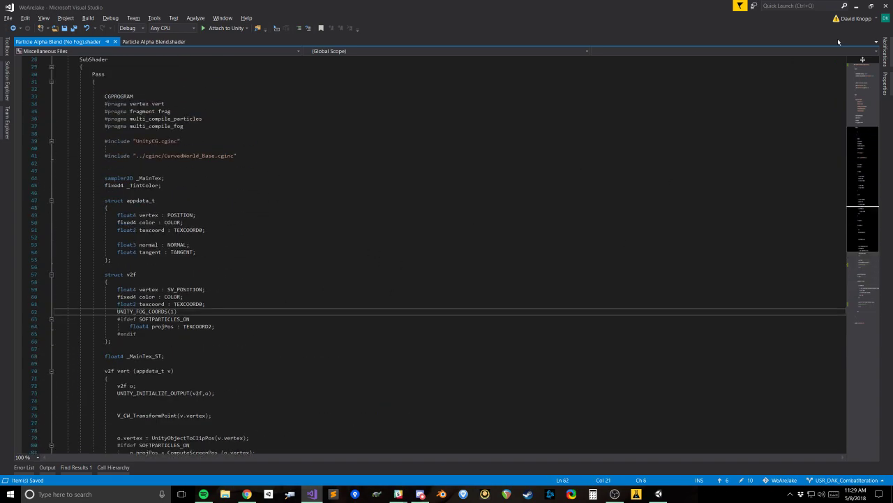
text(//)
key(ctrl+s)
Step: Search the No Fog shader for "fog" to check the remaining references, and save the file
key(ctrl+f)
text(fog)
key(Return)
key(Return)
key(Return)
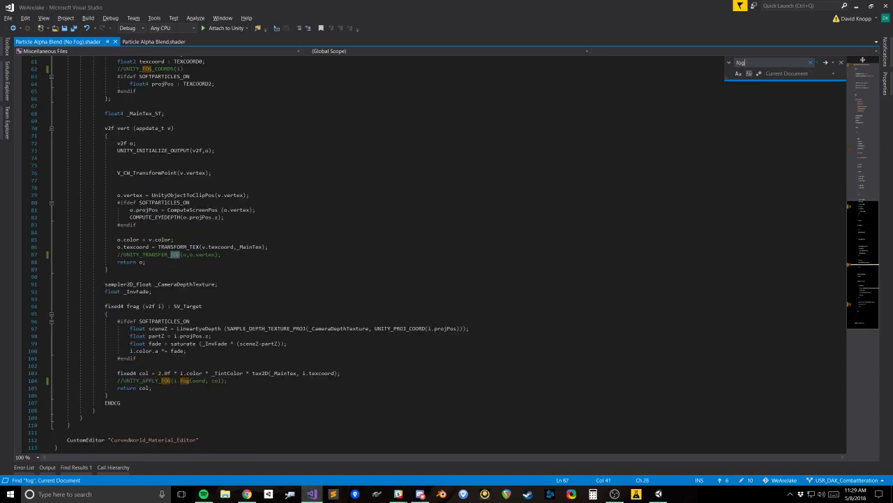
key(Return)
key(Return)
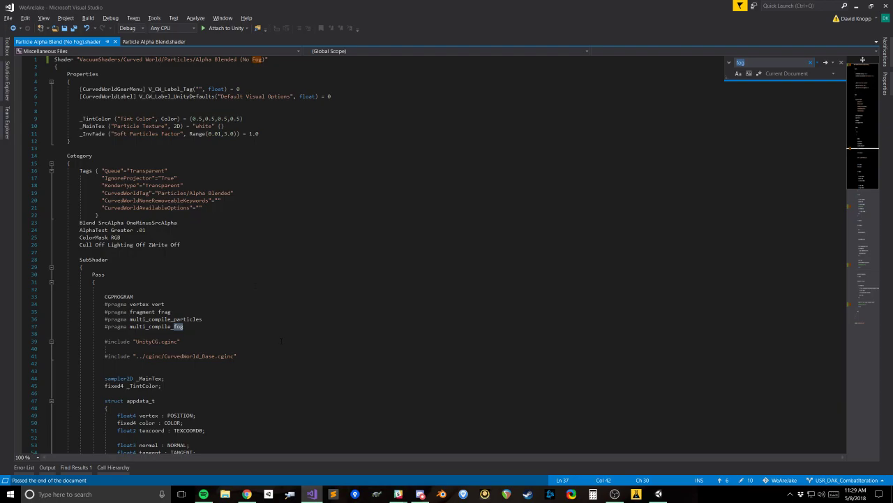
drag(307, 252, 322, 238)
key(ctrl+s)
Step: Return to Unity, select the Clouds particle system and open the CloudsMaterial used by its renderer
click(857, 6)
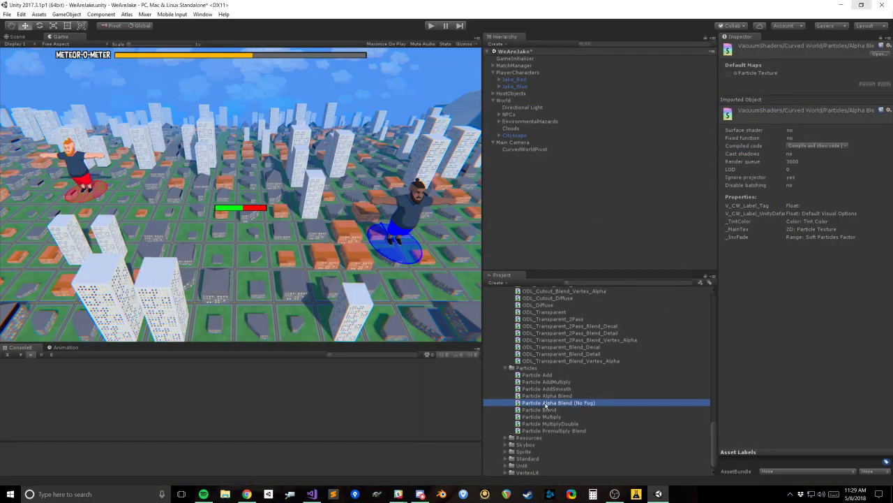
click(548, 396)
click(513, 128)
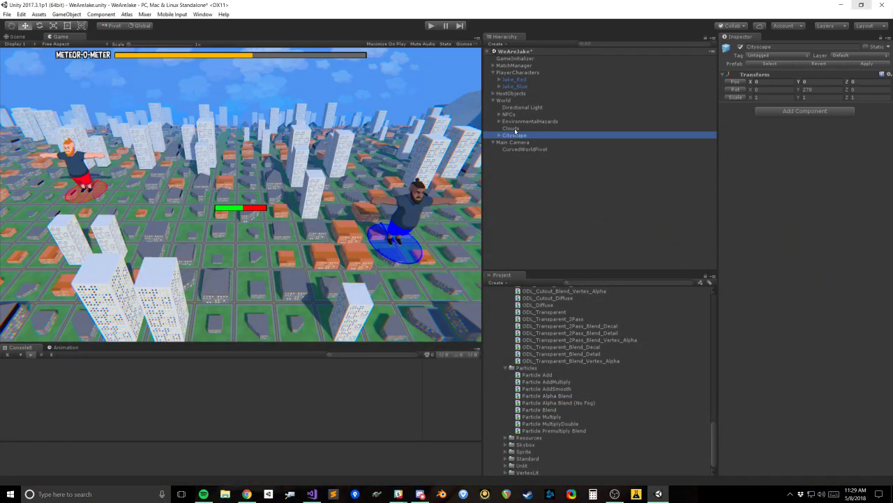
scroll(817, 335, down, 8)
double_click(814, 241)
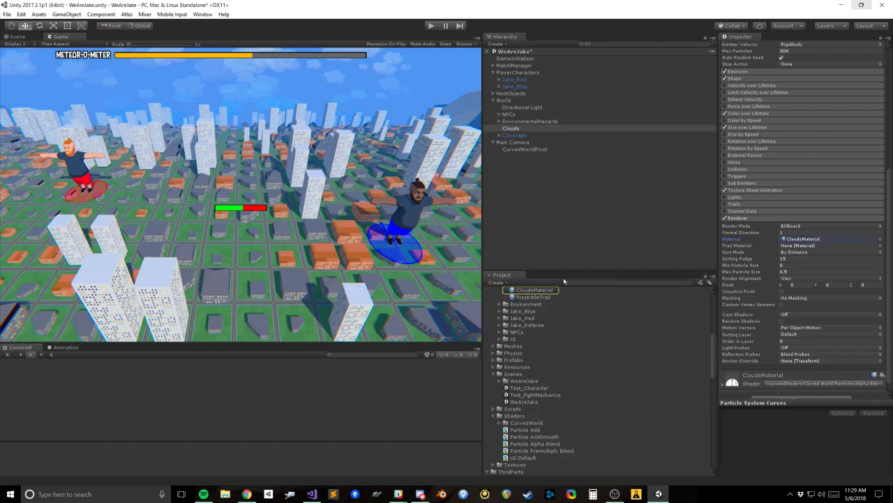
Step: Assign the Curved World Alpha Blended (No Fog) particle shader to CloudsMaterial
click(826, 55)
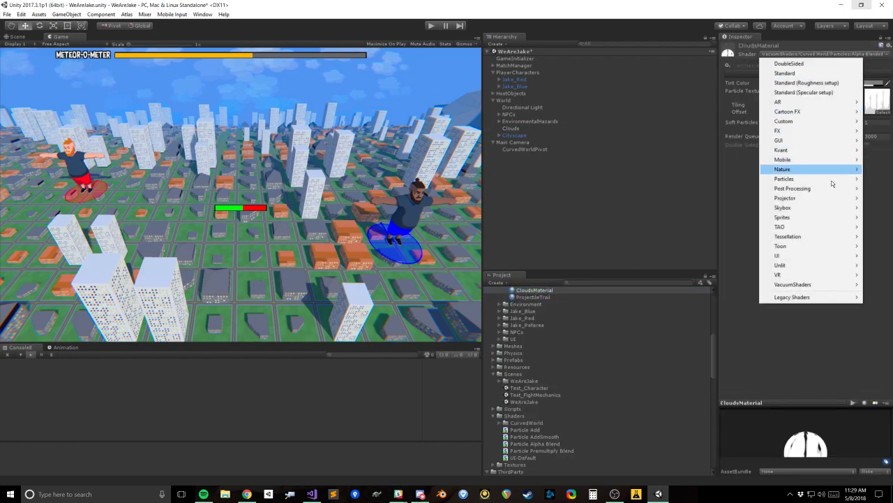
mouse_move(822, 218)
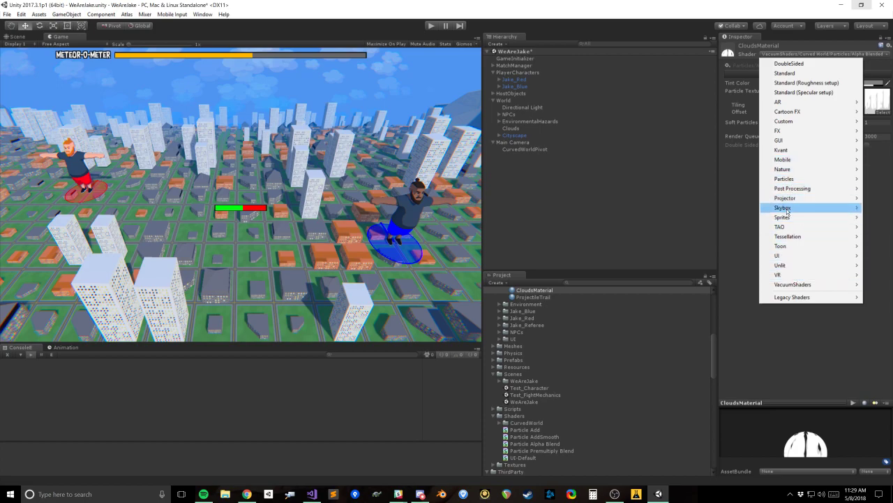
mouse_move(792, 284)
mouse_move(752, 286)
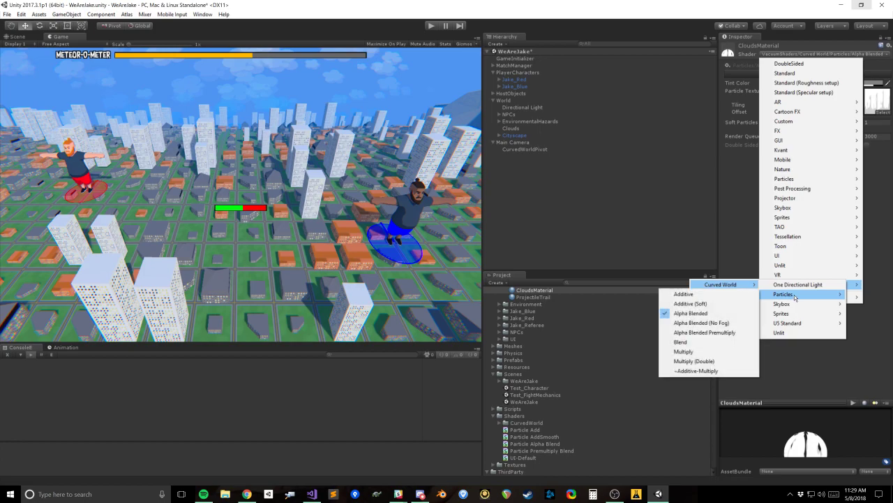
click(711, 323)
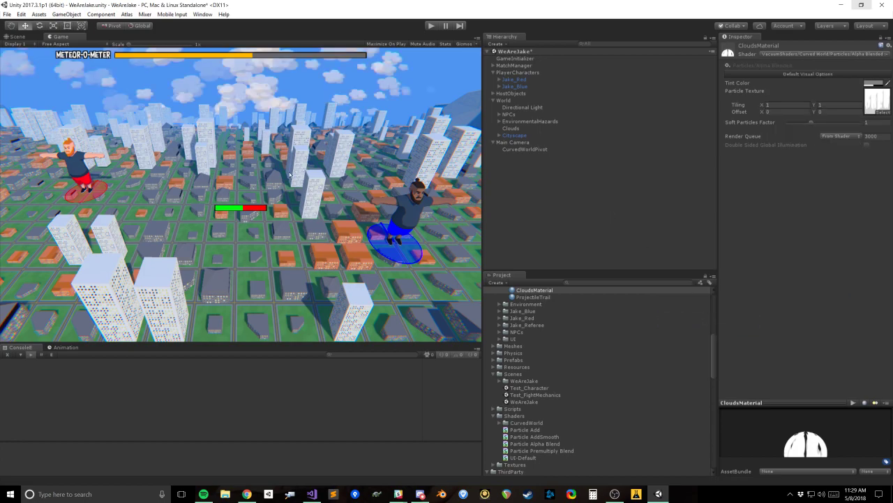
Step: Play the scene to check the clouds in a wider and taller Game view, and stop play mode
click(431, 26)
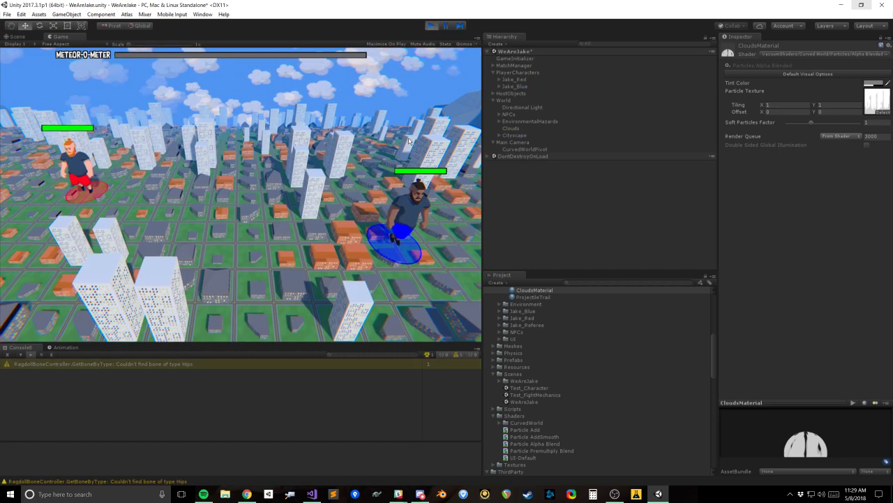
drag(482, 87, 671, 86)
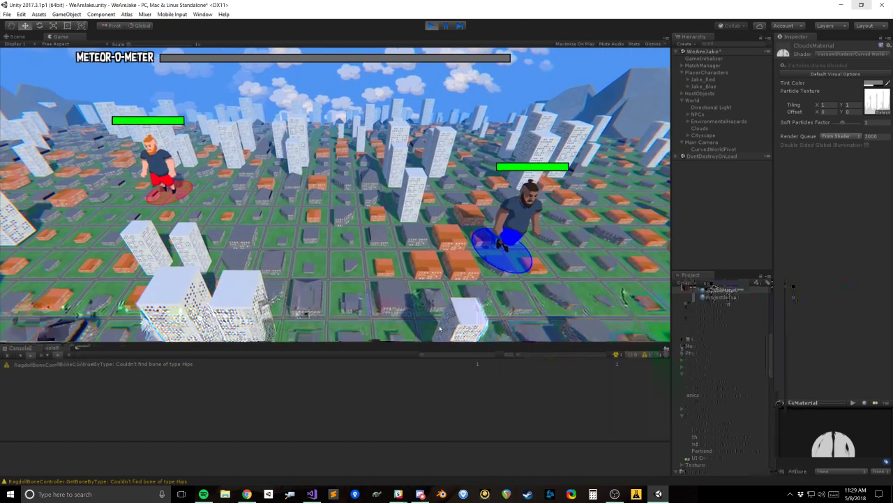
drag(427, 344, 427, 371)
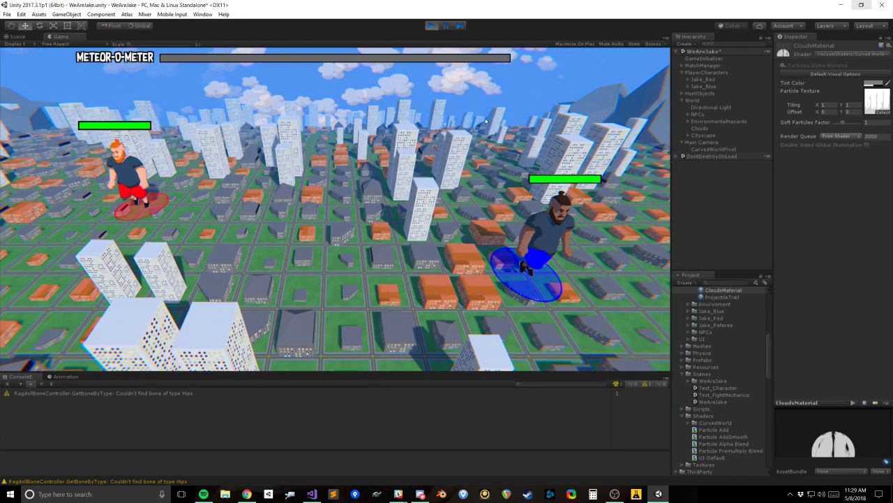
click(201, 14)
key(Escape)
key(Escape)
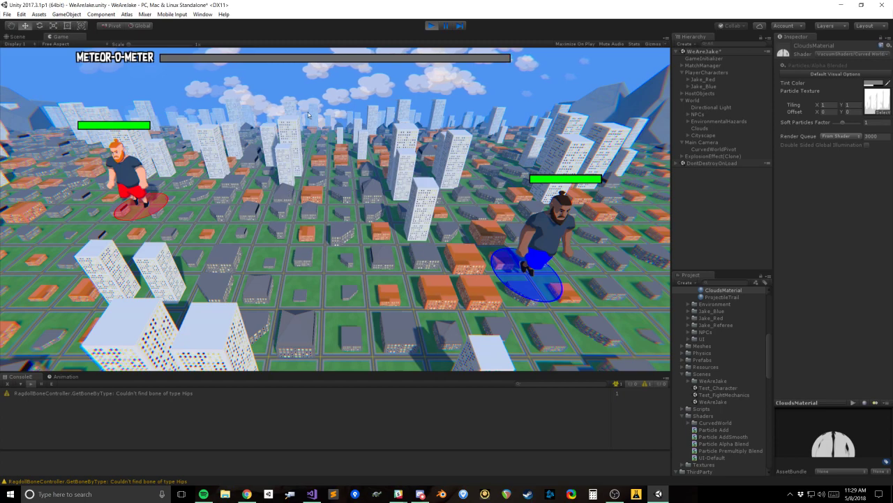
click(202, 14)
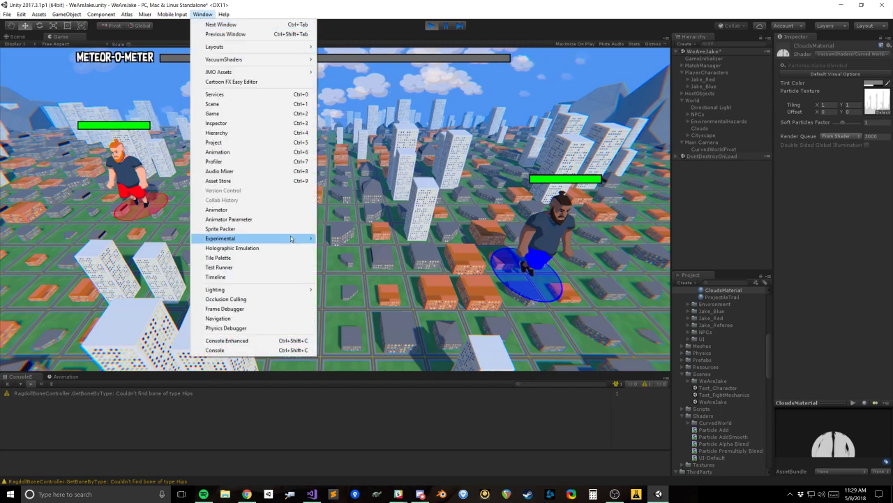
click(437, 26)
Step: Open the scene's Lighting settings and go to the fog options under Other Settings
click(202, 14)
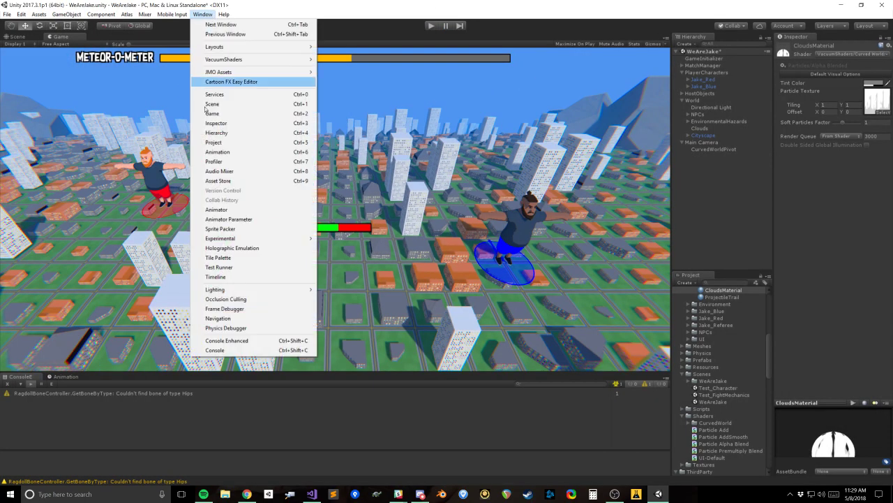
mouse_move(223, 289)
click(330, 289)
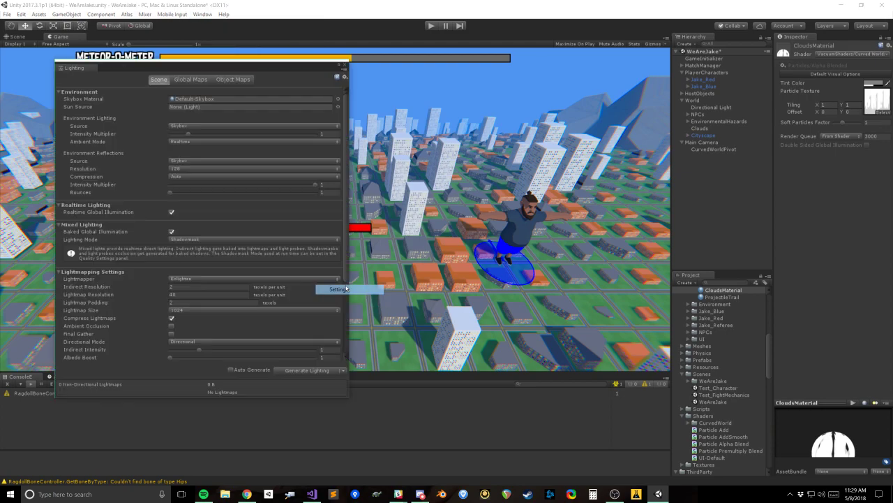
drag(255, 67, 224, 64)
scroll(211, 251, down, 3)
Step: Try the Exponential and Linear fog modes
click(170, 293)
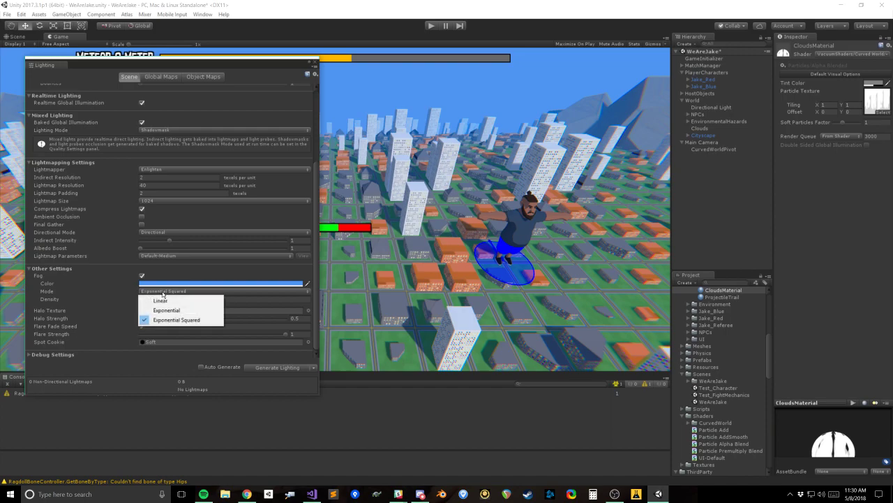
click(171, 308)
click(170, 291)
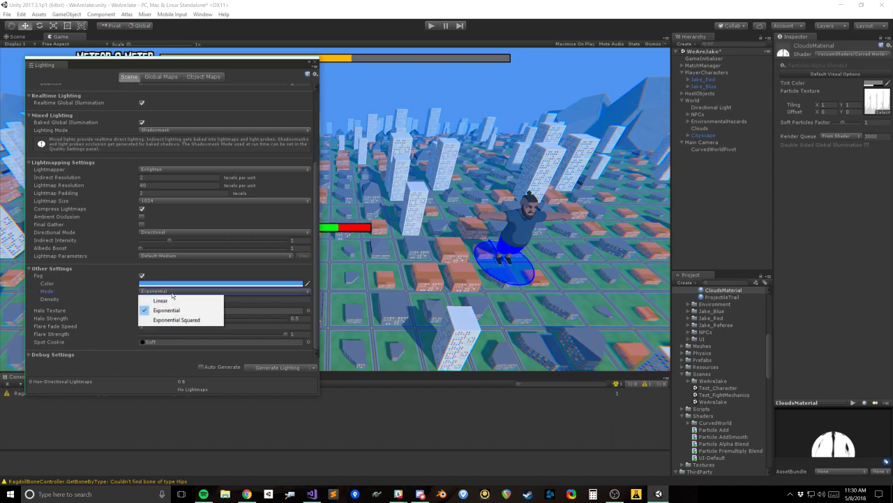
click(161, 300)
click(166, 292)
click(78, 298)
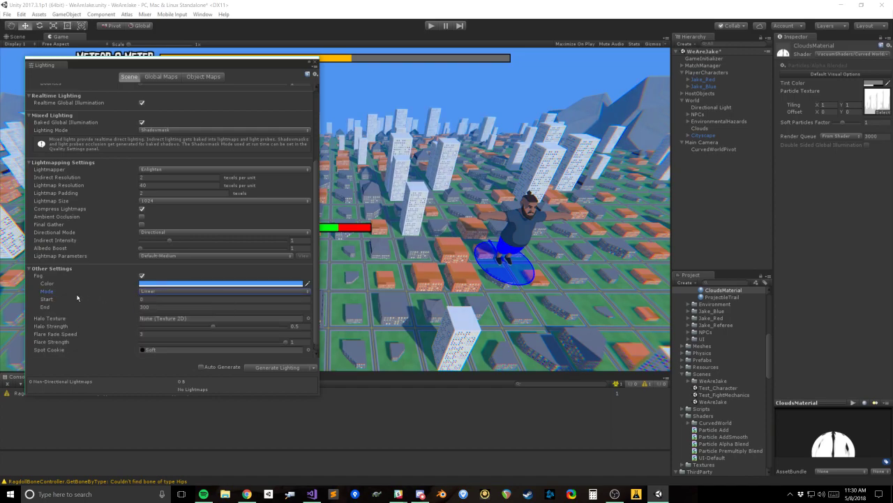
Step: Try raising the linear fog's Start distance, and switch the fog mode back to Exponential Squared
drag(108, 300, 176, 301)
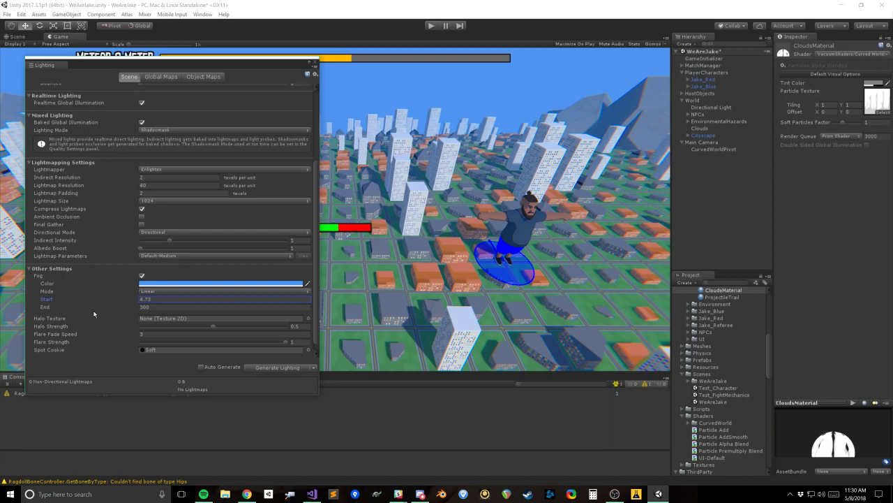
drag(63, 300, 755, 284)
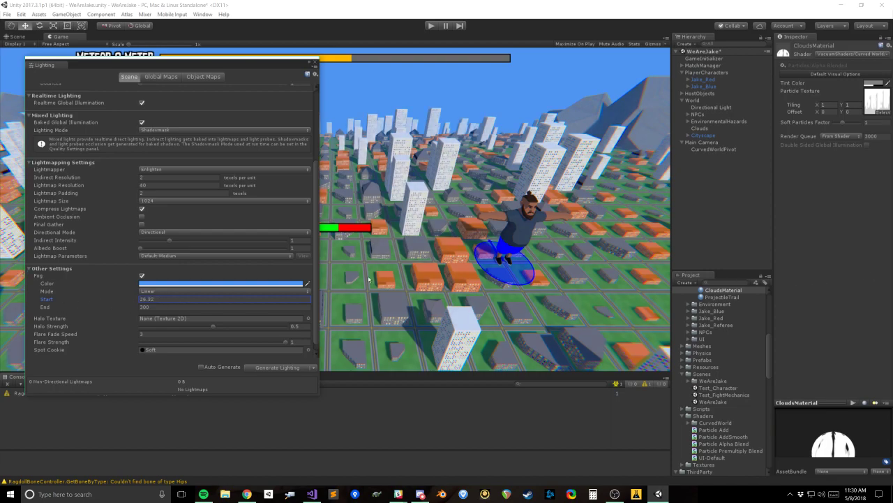
drag(264, 297, 160, 295)
click(159, 292)
click(168, 319)
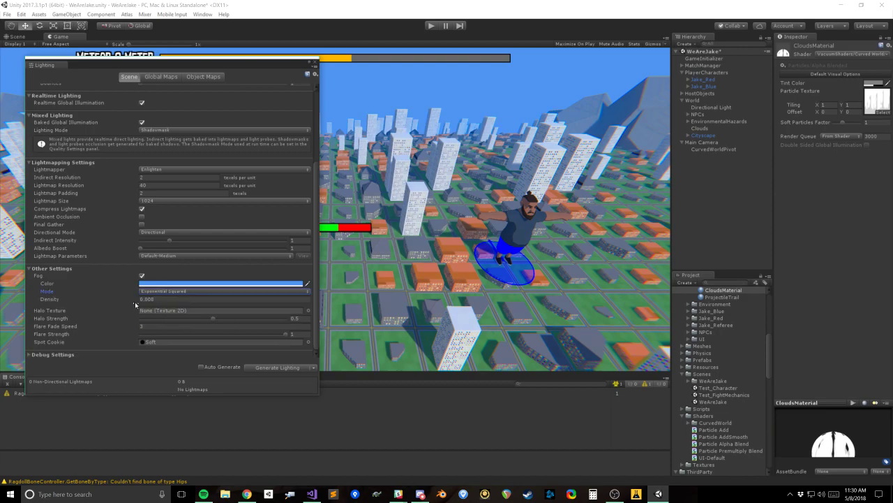
Step: Set the fog mode to Linear and try a Start distance of 200
click(157, 291)
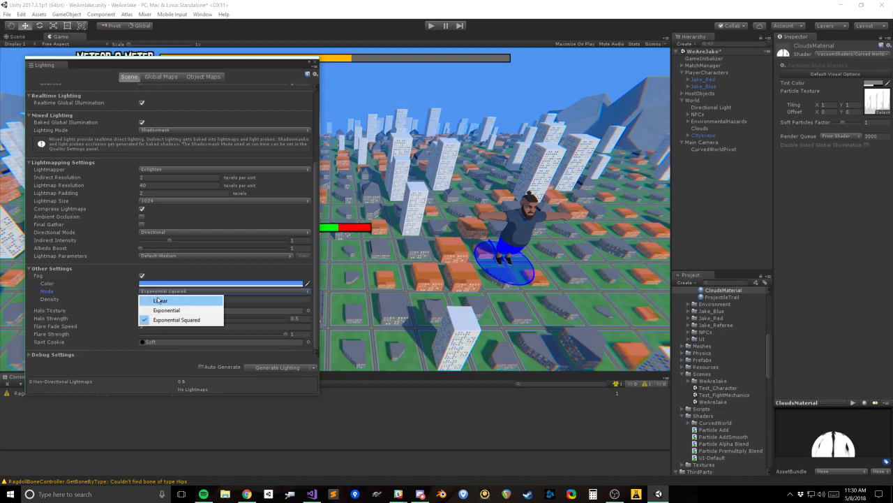
click(157, 300)
click(158, 300)
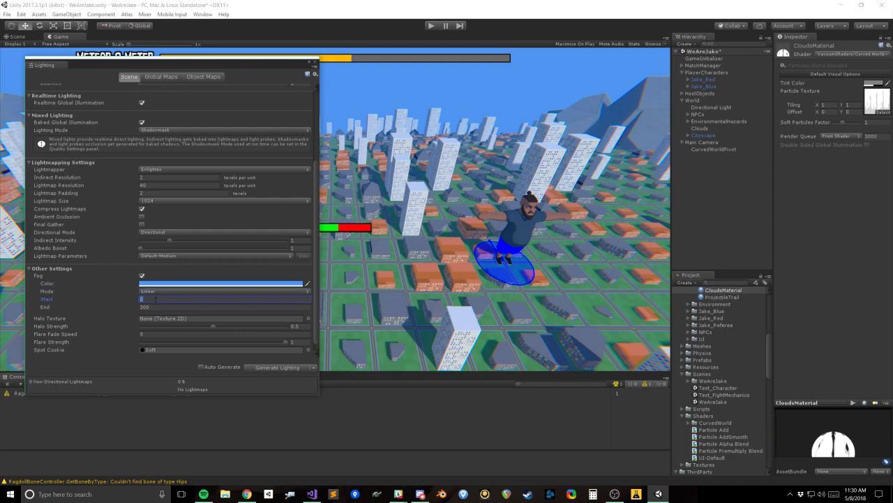
text(200)
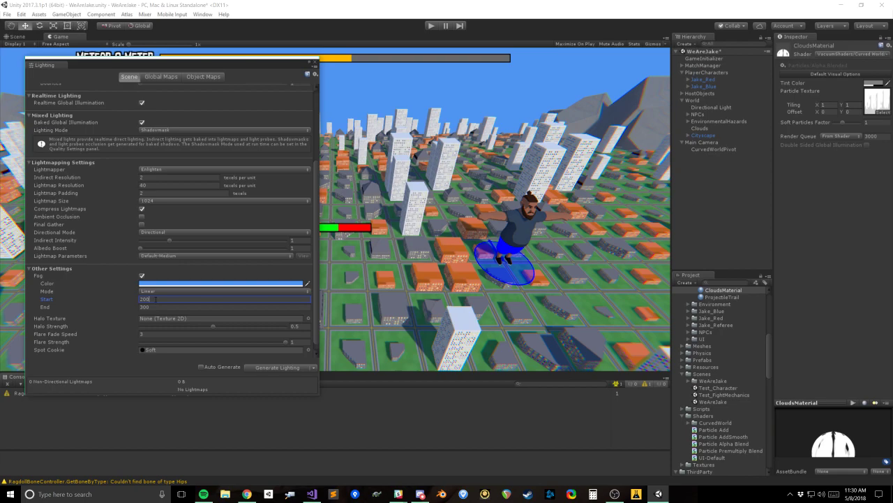
Step: Try fog Start distances such as 15 and 80, and reset Start to 0
key(BackSpace)
key(BackSpace)
key(BackSpace)
text(10)
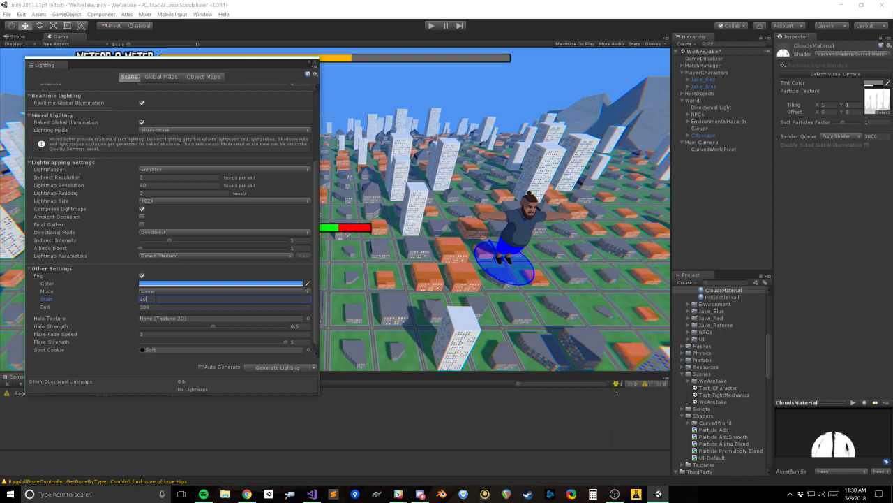
text(70)
key(BackSpace)
key(BackSpace)
text(15)
text(80)
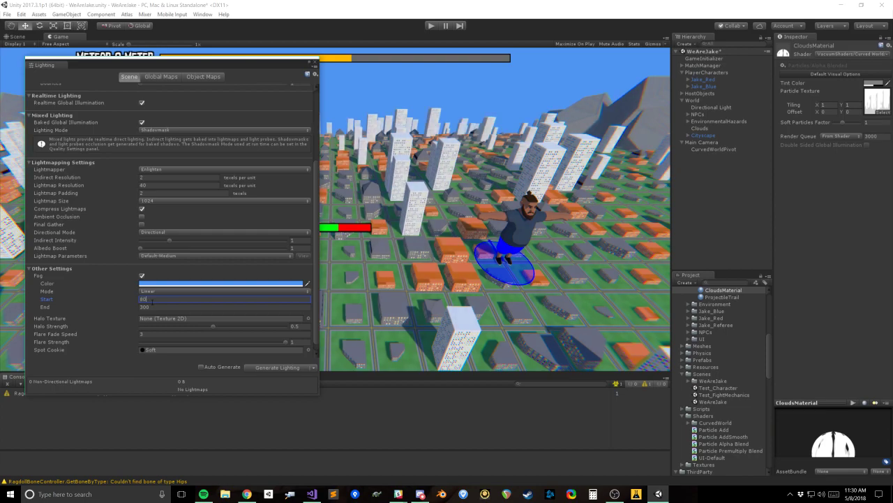
key(BackSpace)
key(BackSpace)
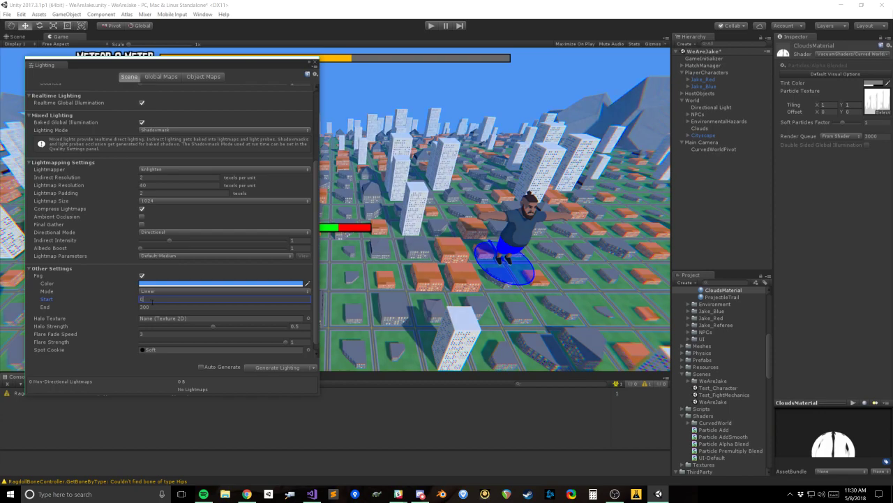
Step: Try lowering the fog's End distance to about 198, and set it to 500
drag(120, 307, 79, 308)
drag(723, 303, 452, 310)
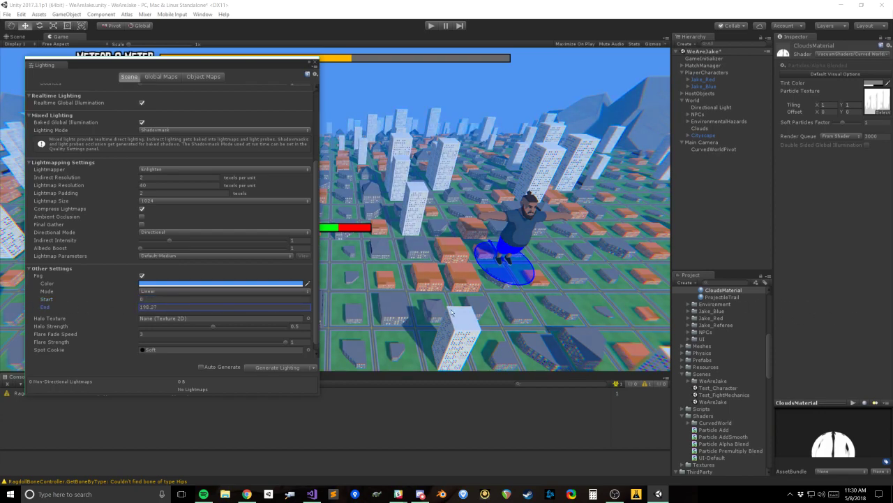
click(196, 306)
text(500)
Step: Try fog Start distances of 100, 50 and 10
click(155, 299)
text(100)
drag(156, 299, 129, 300)
text(5010)
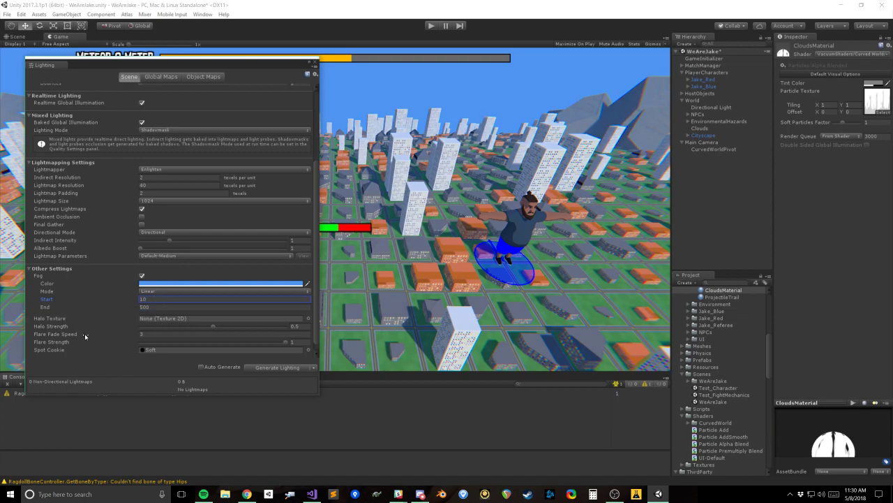
key(Return)
Step: Try a much shorter fog range with Start at 50 and End at 60
click(61, 334)
click(212, 327)
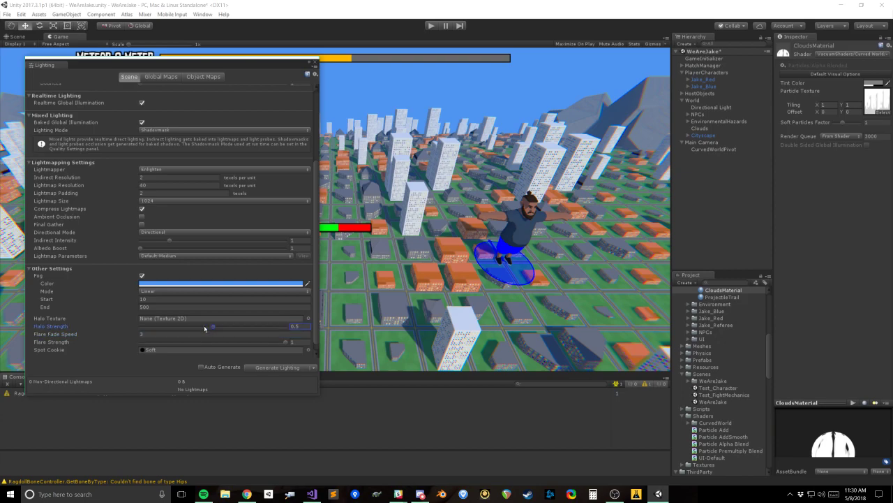
click(48, 319)
click(157, 298)
text(50)
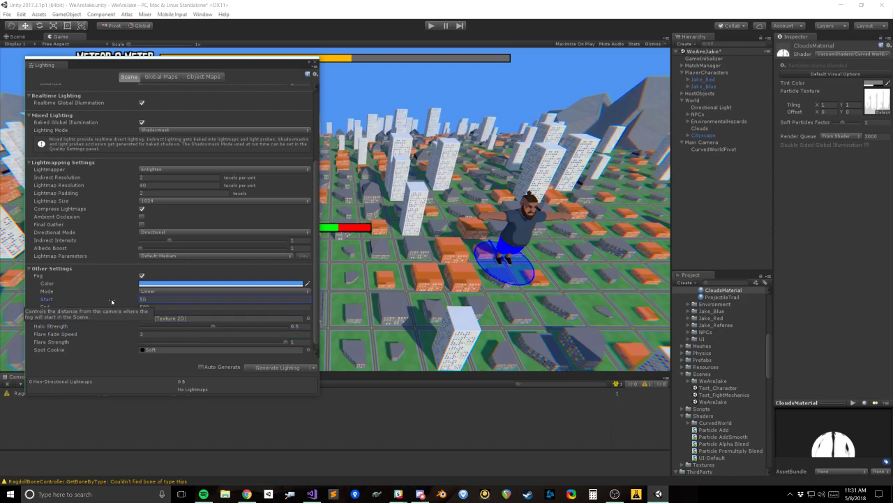
click(157, 307)
text(50)
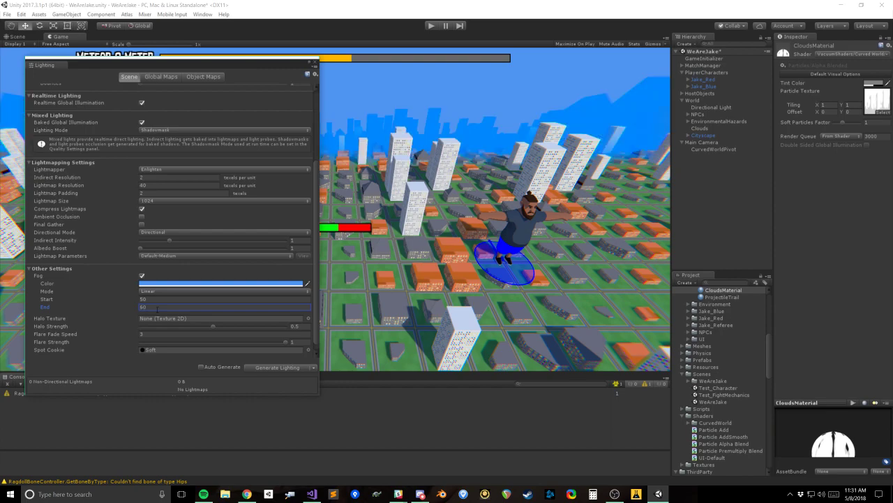
Step: Try a fog Start distance of 30, and set it back to 50
click(146, 299)
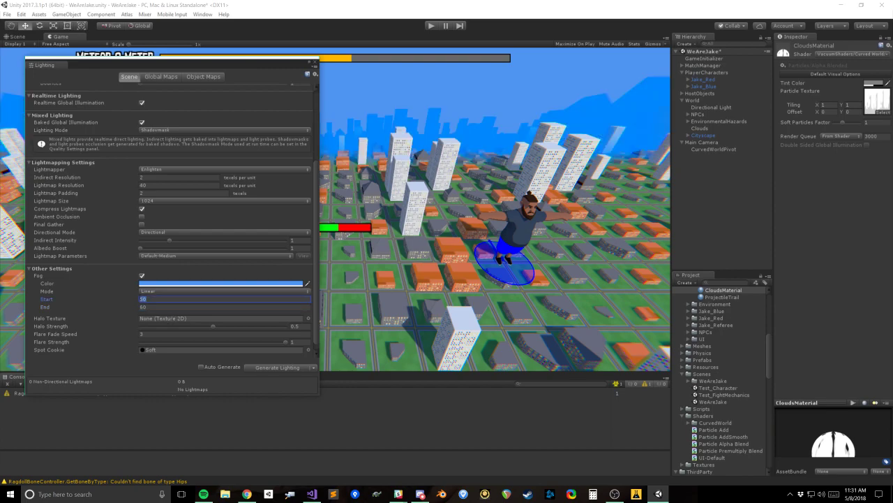
text(30)
drag(146, 299, 120, 301)
text(50)
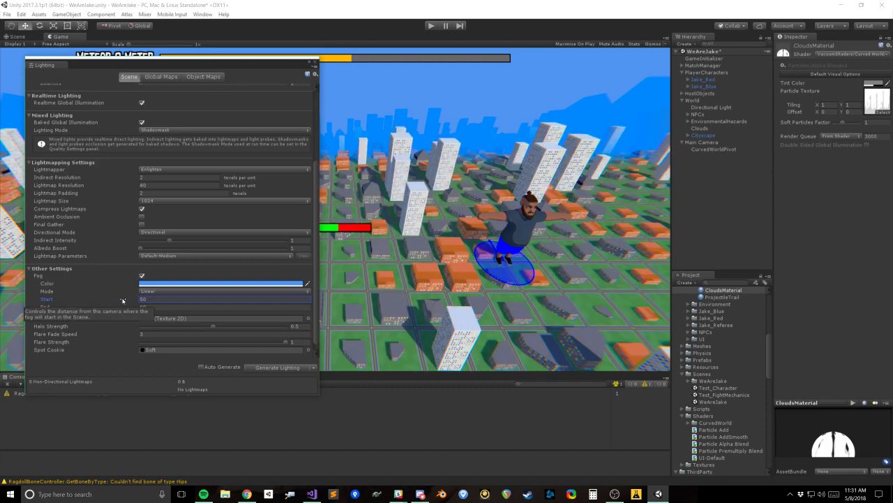
Step: Move the Lighting window lower to expose the meter, and try a fog Start distance of 40
drag(219, 67, 219, 90)
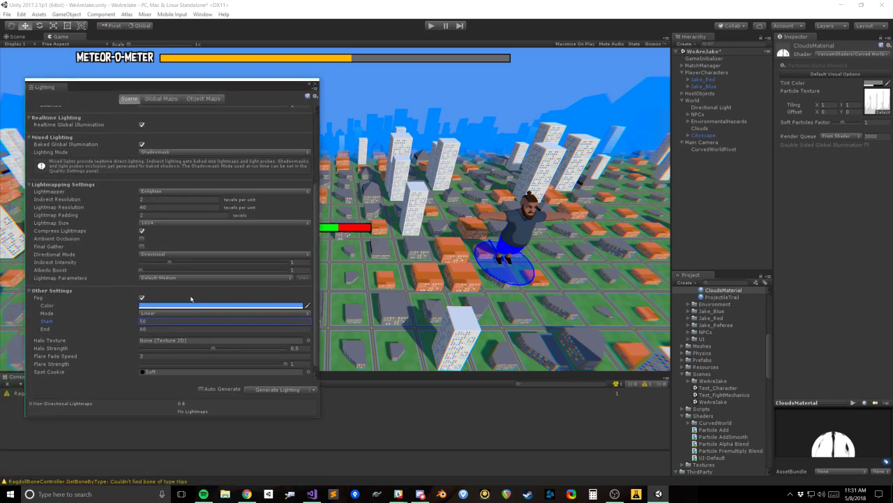
double_click(150, 322)
text(10)
key(BackSpace)
key(BackSpace)
text(40)
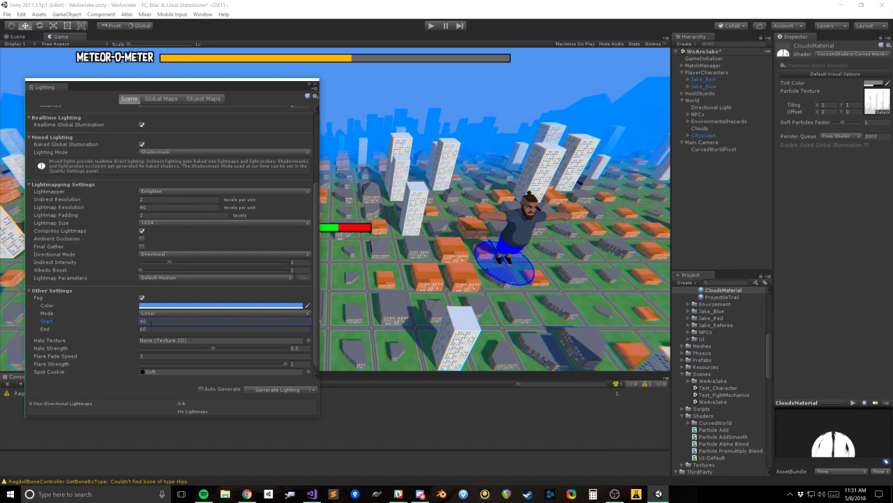
Step: Set the fog's End distance to 70 and Start to 40, and move the Lighting window away from the city view
drag(150, 324, 134, 322)
text(50)
key(Tab)
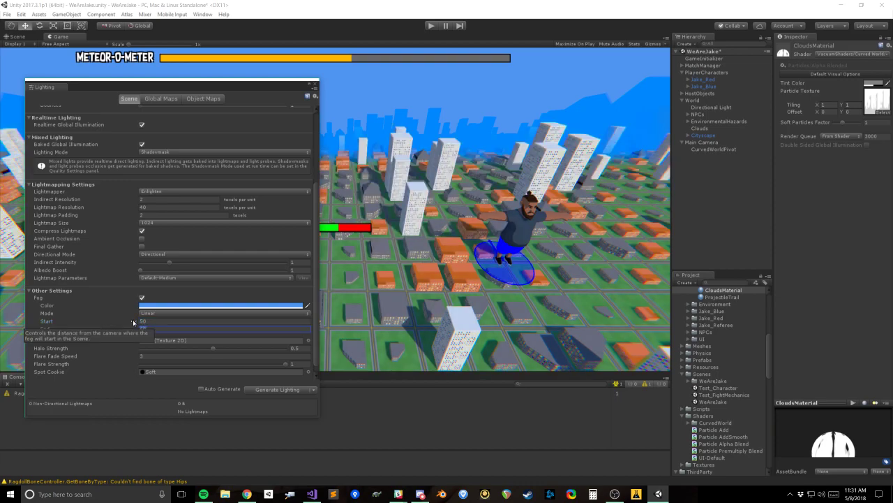
text(70)
drag(148, 323, 133, 322)
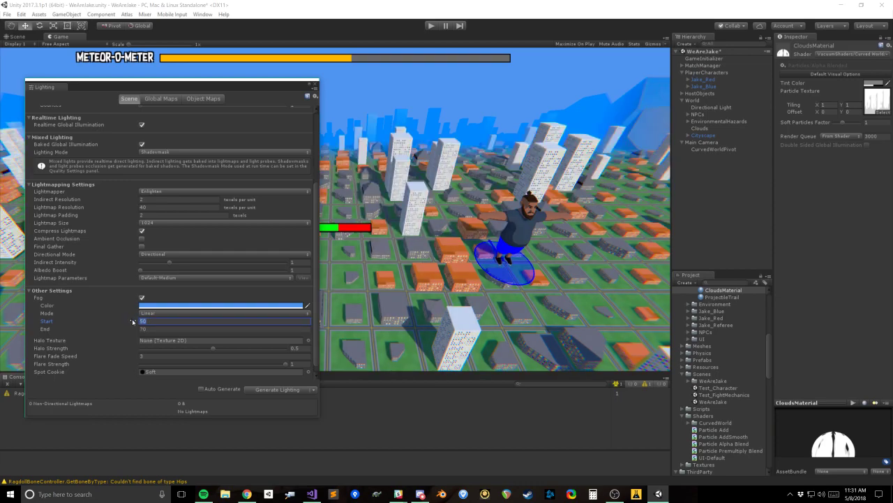
text(40)
drag(271, 87, 227, 161)
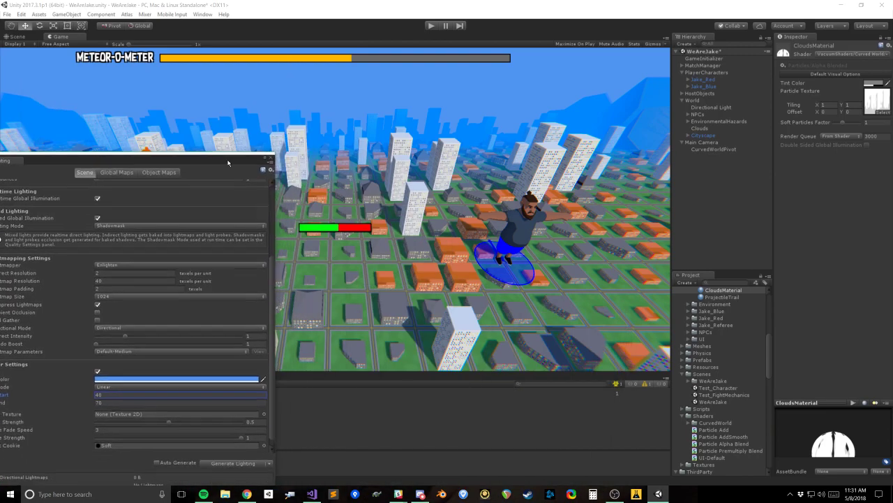
Step: Try a different fog color, undo the change, and close the color picker
click(196, 379)
mouse_move(769, 231)
mouse_down()
mouse_move(705, 231)
mouse_move(771, 231)
mouse_up()
drag(753, 125, 727, 126)
key(ctrl+z)
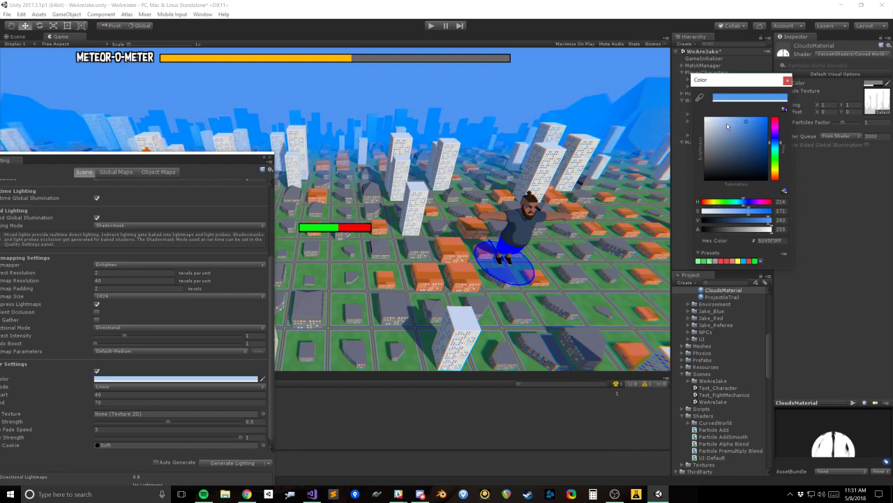
click(787, 80)
Step: Raise the fog's End distance to 130 for comparison, and settle on 120
drag(141, 160, 169, 109)
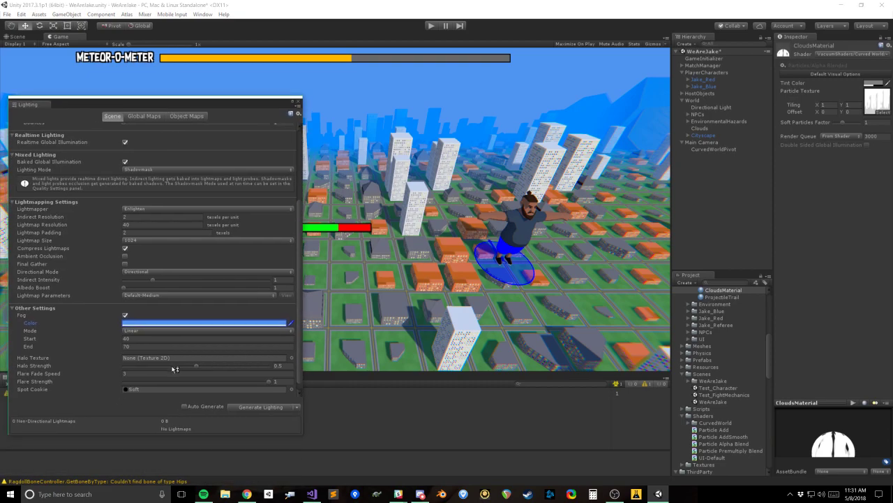
drag(120, 349, 415, 327)
drag(489, 329, 559, 326)
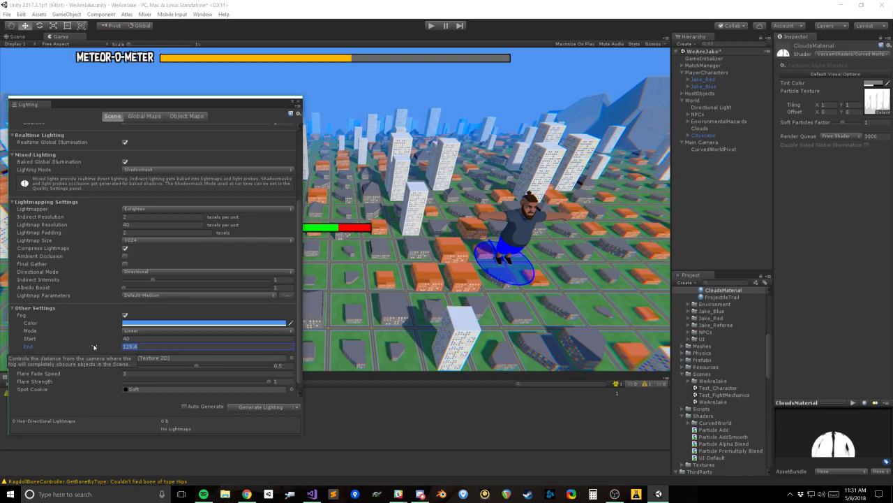
text(130)
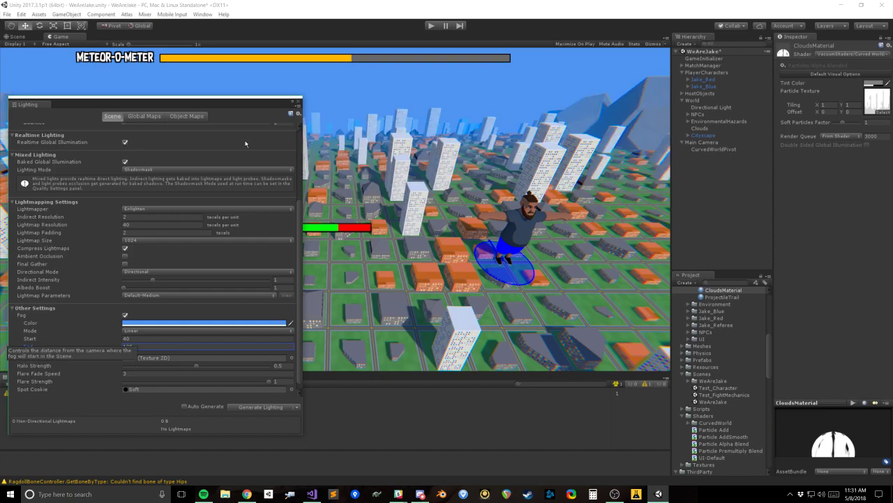
mouse_move(233, 102)
mouse_down()
mouse_move(342, 215)
mouse_move(344, 240)
mouse_move(242, 116)
mouse_up()
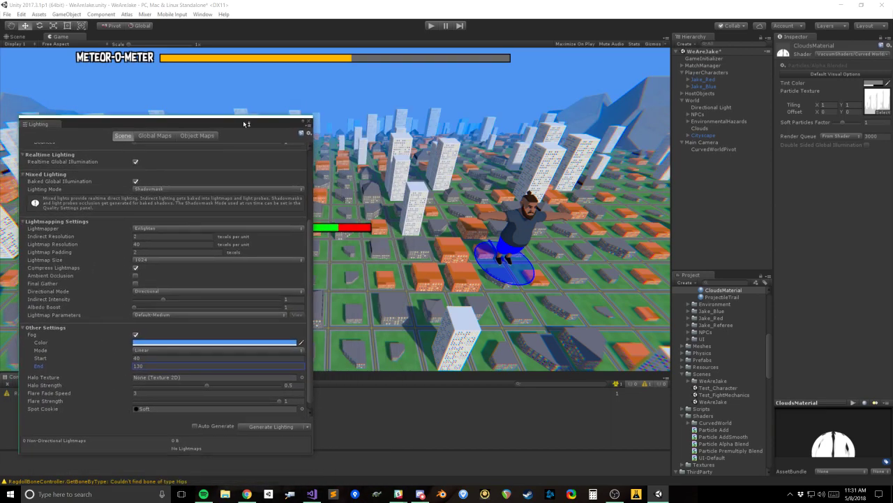
text(120)
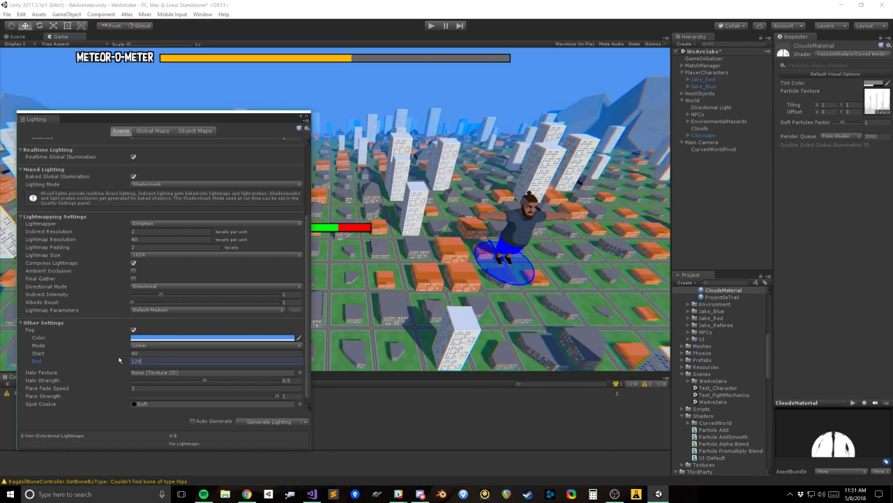
Step: Try fog Start distances of 50, 35 and 30, and set it back to 40
click(145, 353)
text(50)
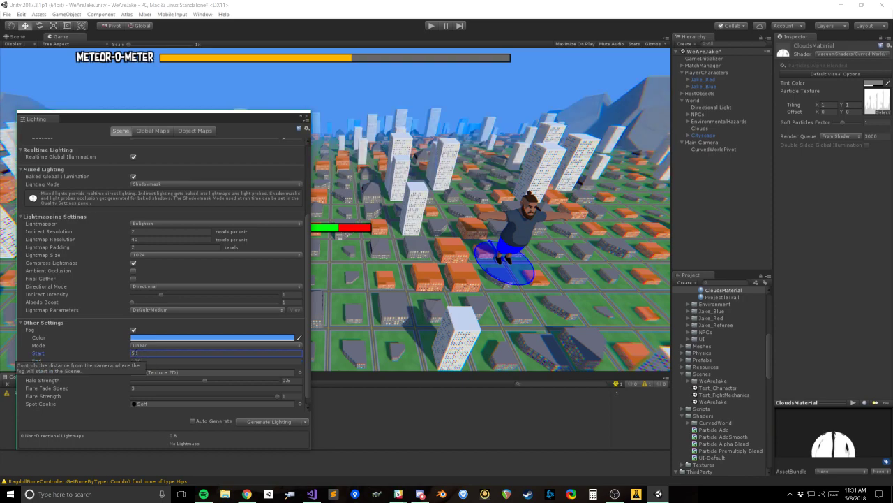
key(Return)
text(35)
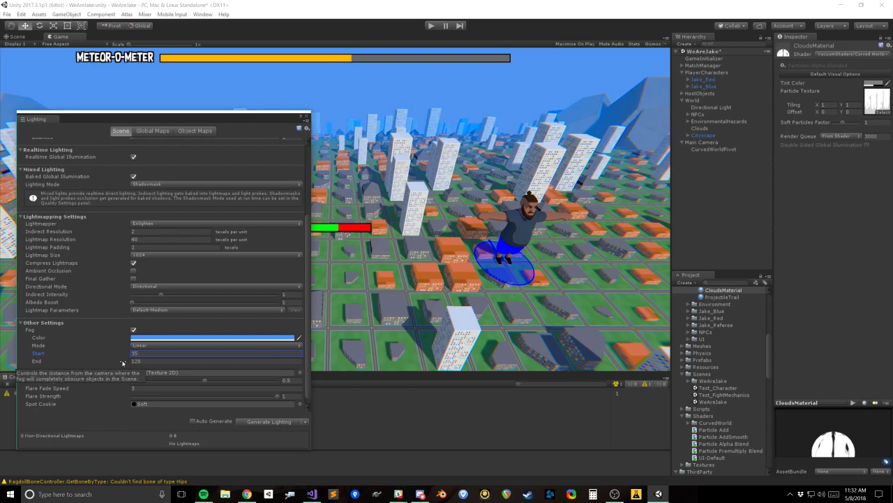
key(BackSpace)
text(0)
text(40)
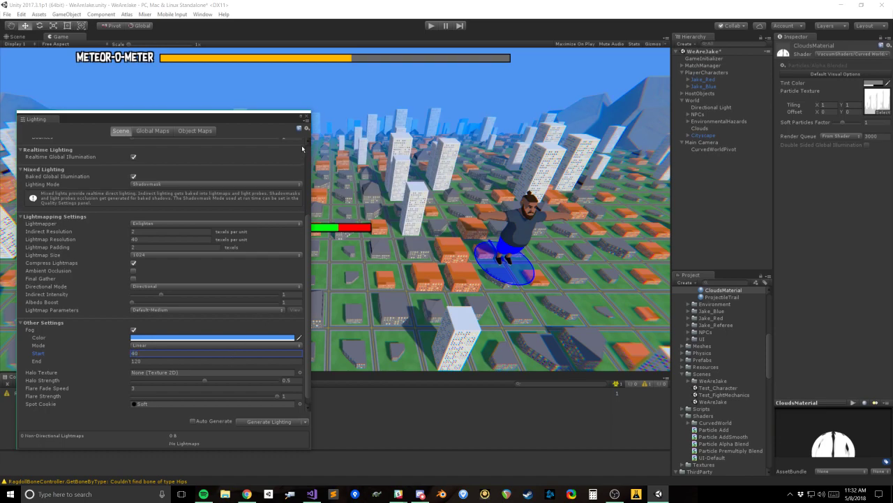
Step: Close the Lighting window and save the WeAreJake scene
click(307, 117)
key(ctrl+s)
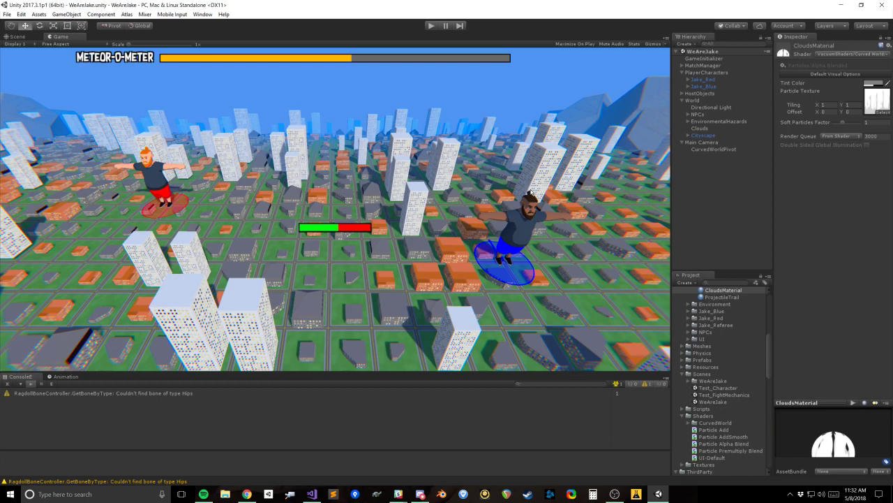
Step: Switch to Chrome and show the "Peelander-Z Ninja-High Schooool PV" video in full screen
click(615, 495)
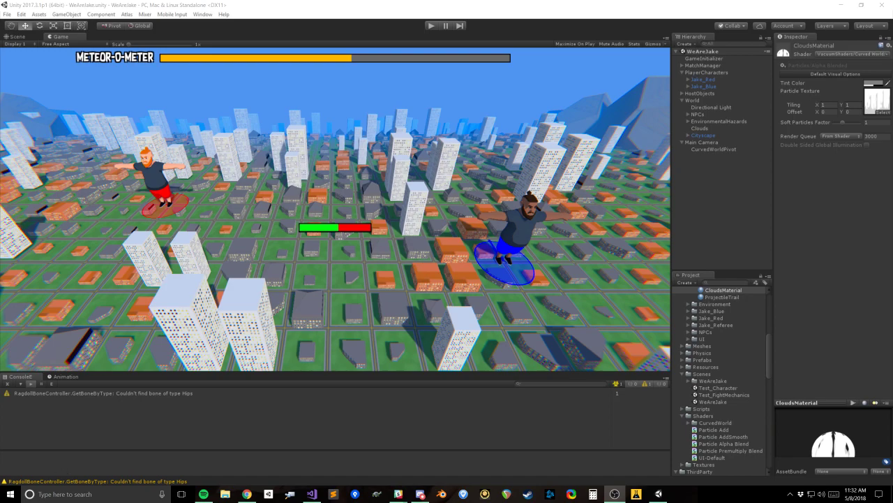
key(alt+Tab)
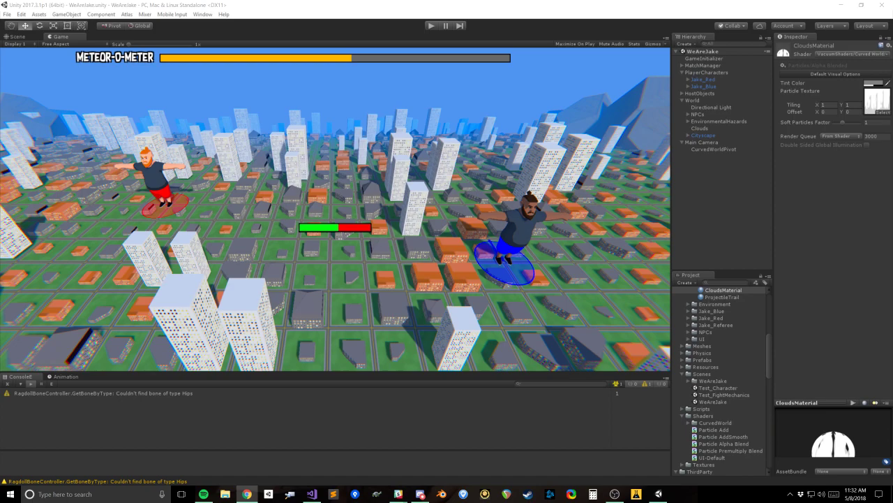
key(alt+Tab)
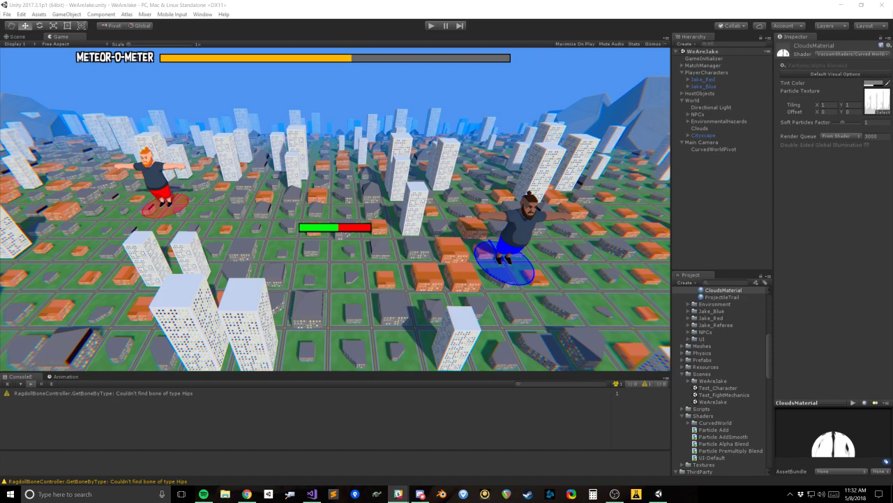
key(alt+Tab)
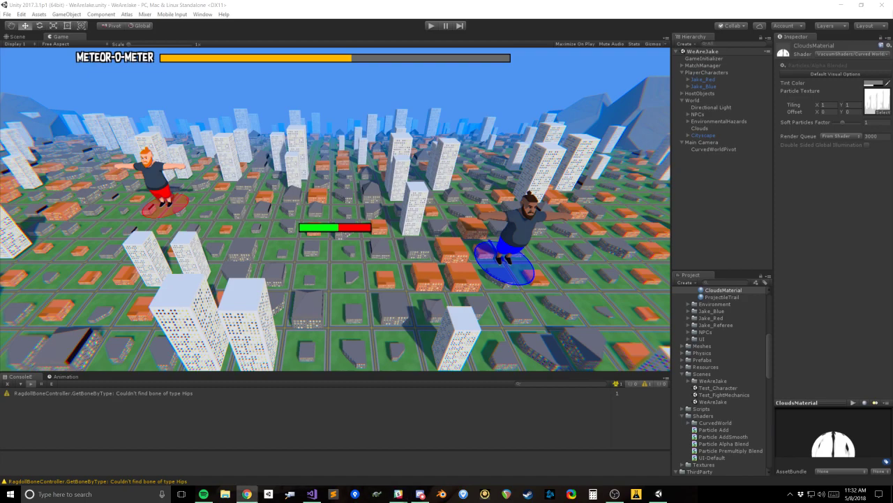
drag(0, 120, 497, 0)
click(874, 420)
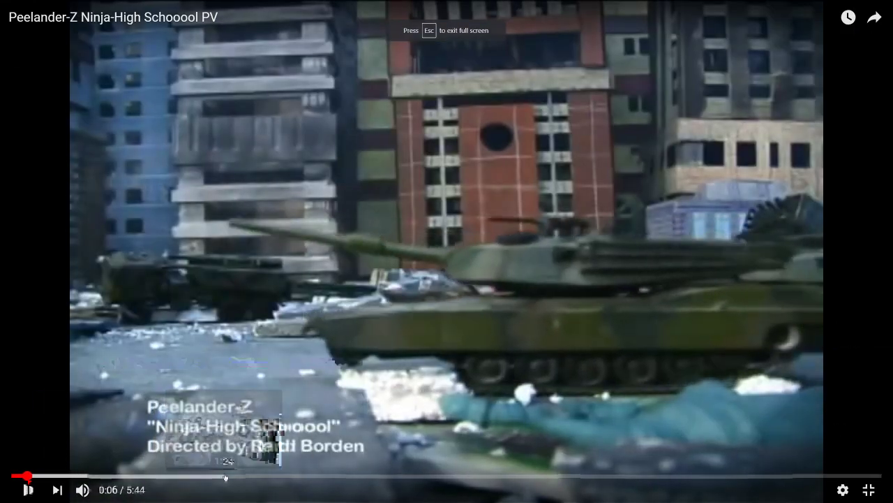
Step: Sample the video about a quarter of the way in, and restart it from the beginning
click(224, 477)
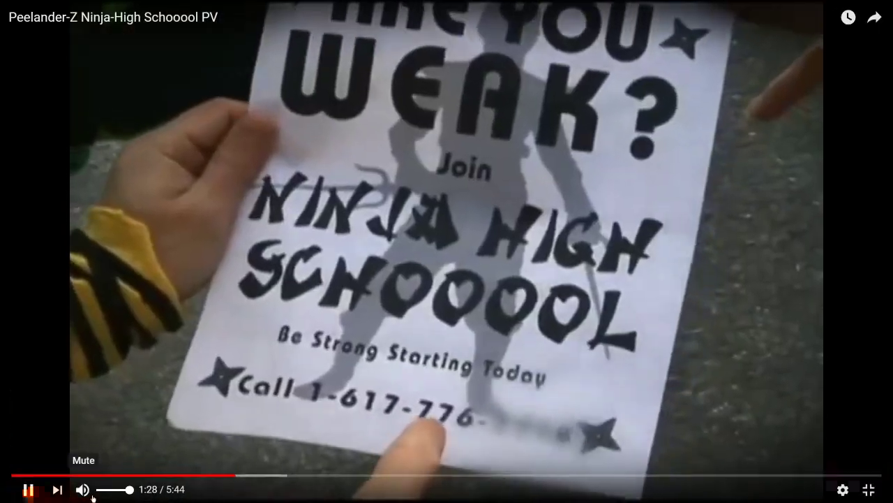
click(14, 477)
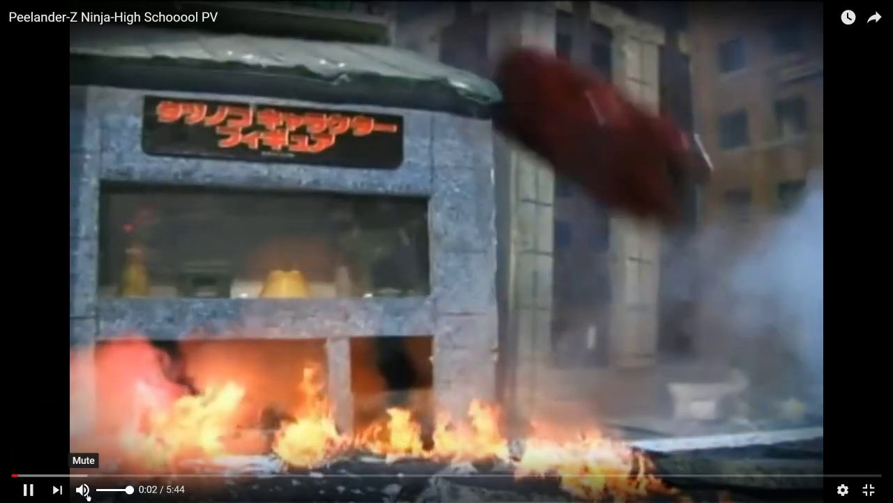
key(alt+Tab)
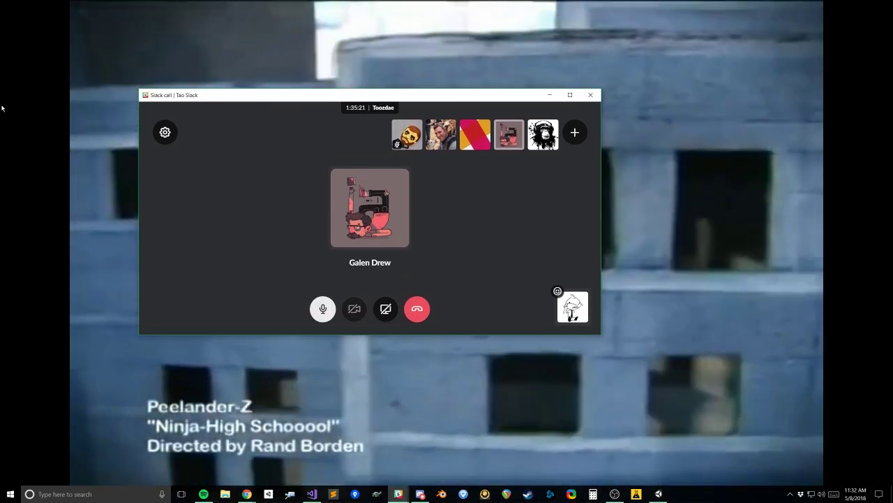
key(alt+Tab)
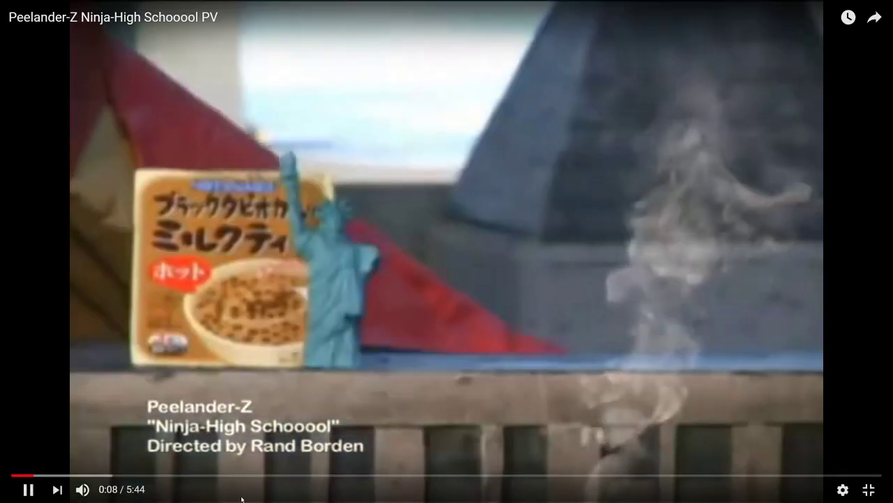